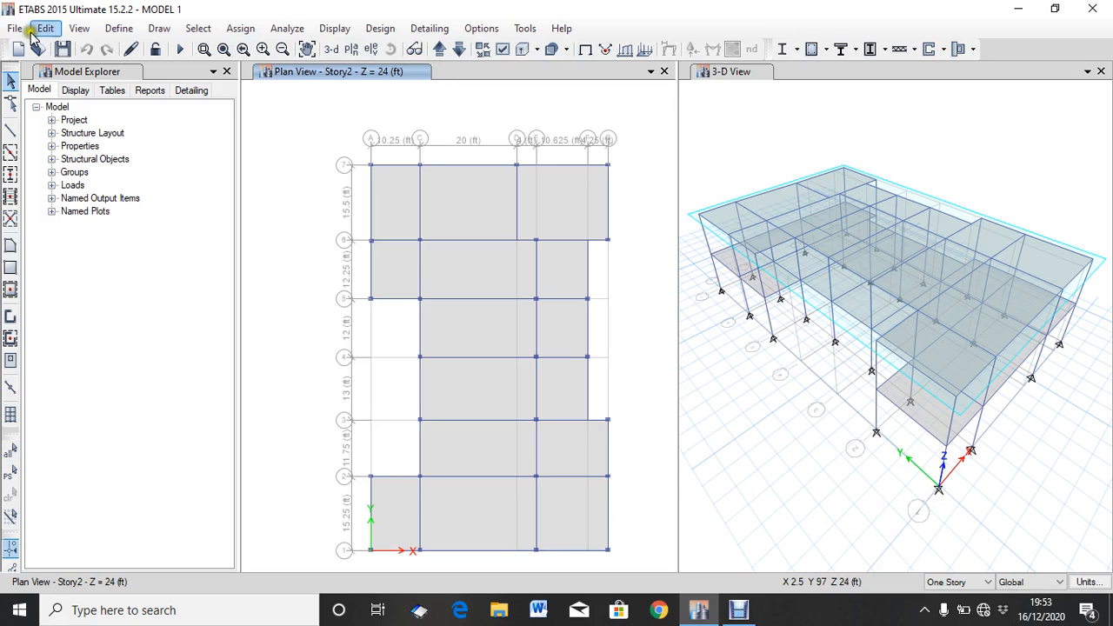
click(102, 35)
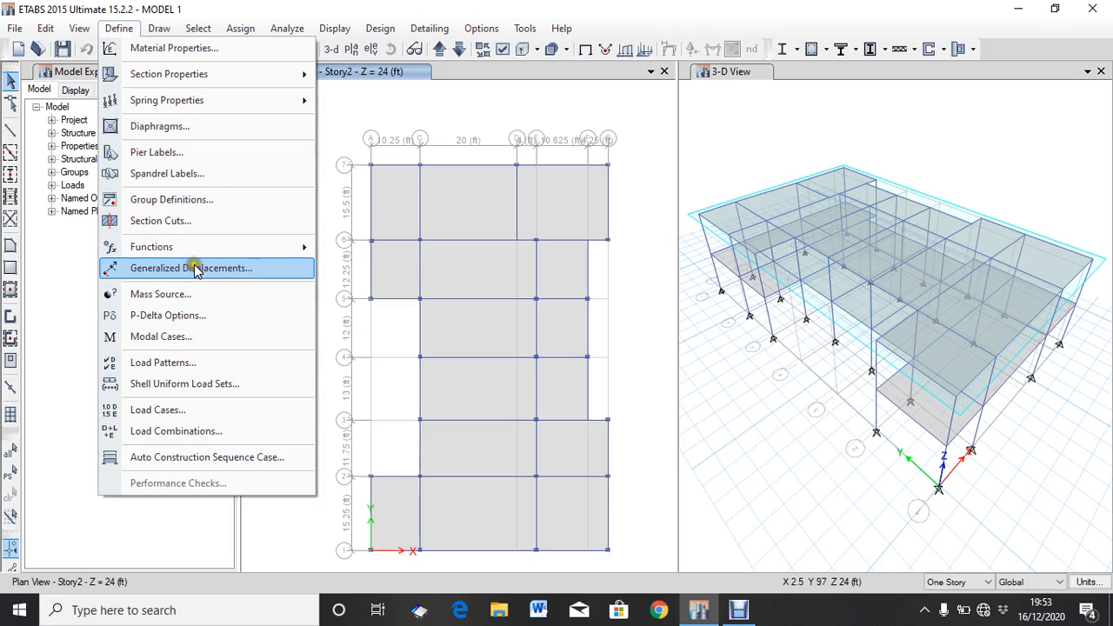
click(182, 437)
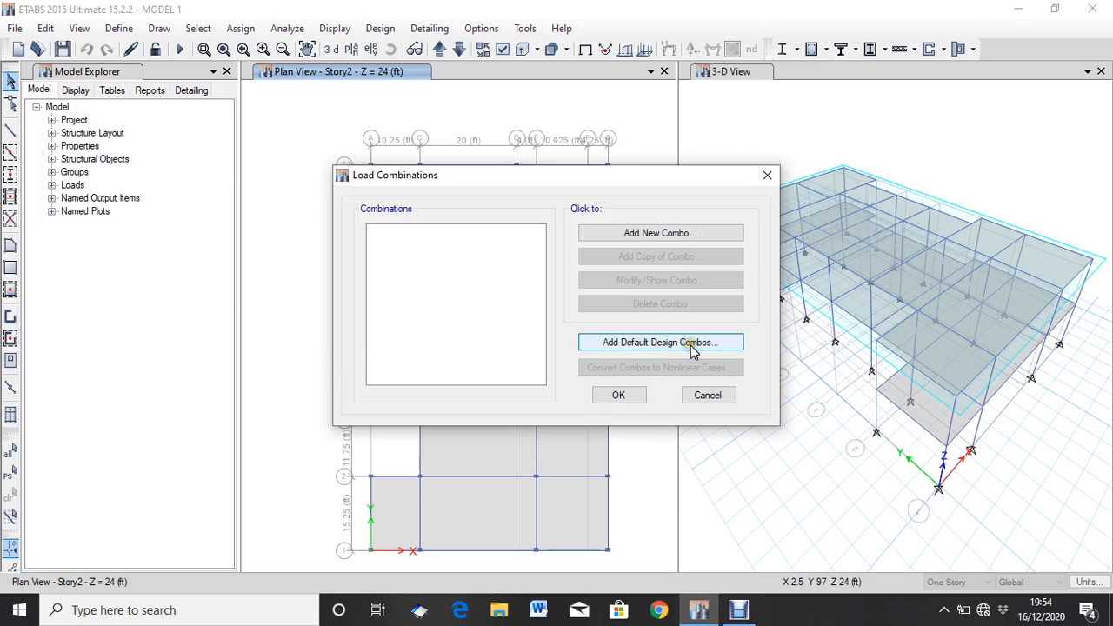
click(652, 348)
click(652, 347)
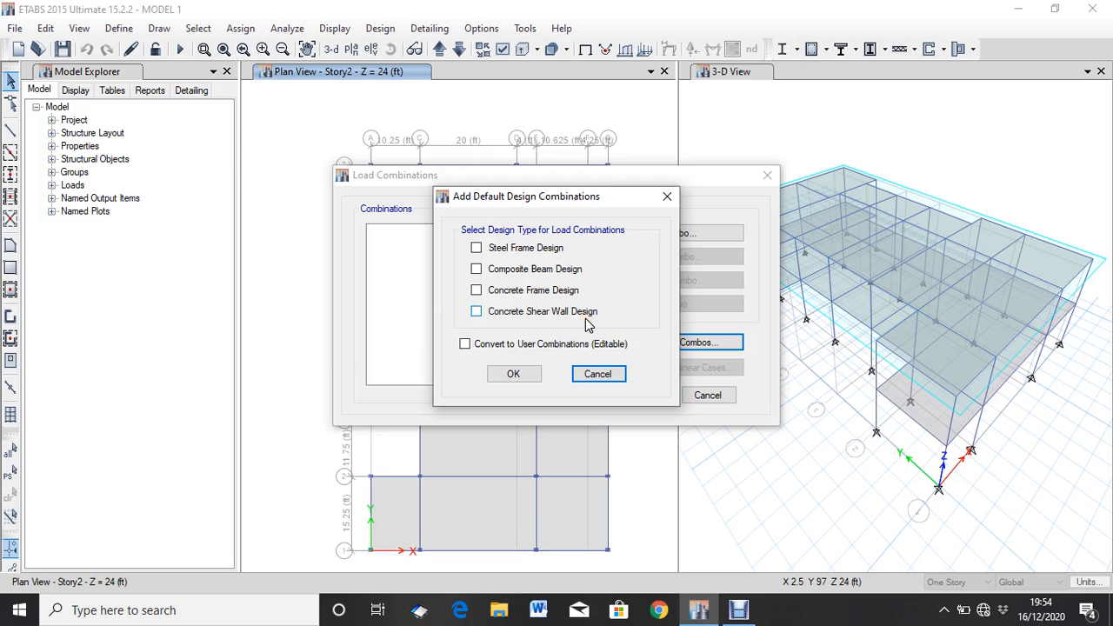
click(548, 292)
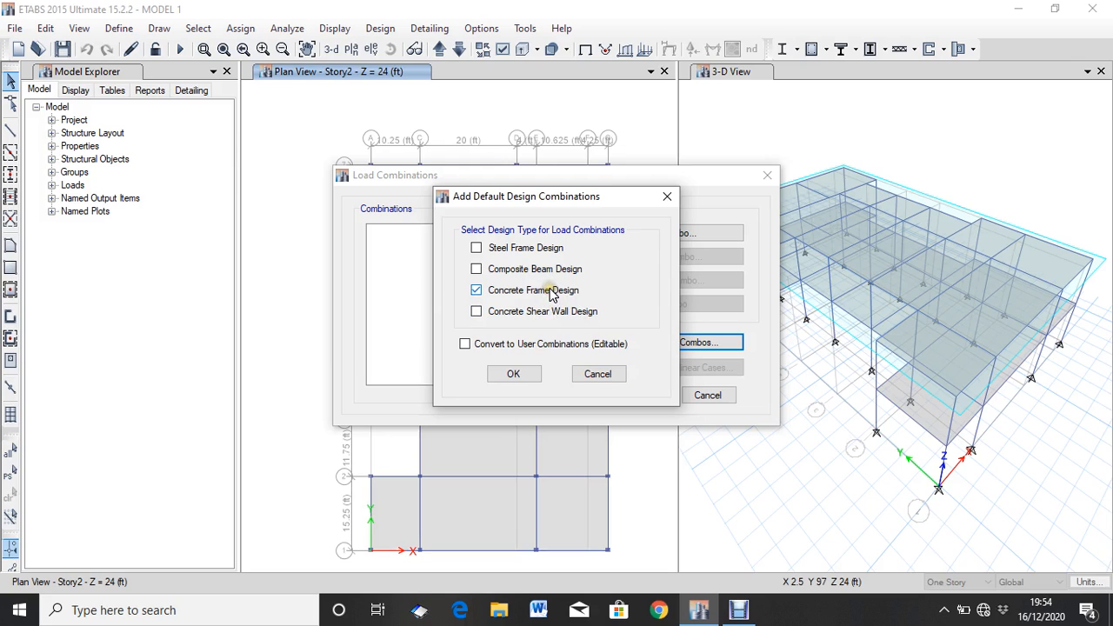
click(493, 345)
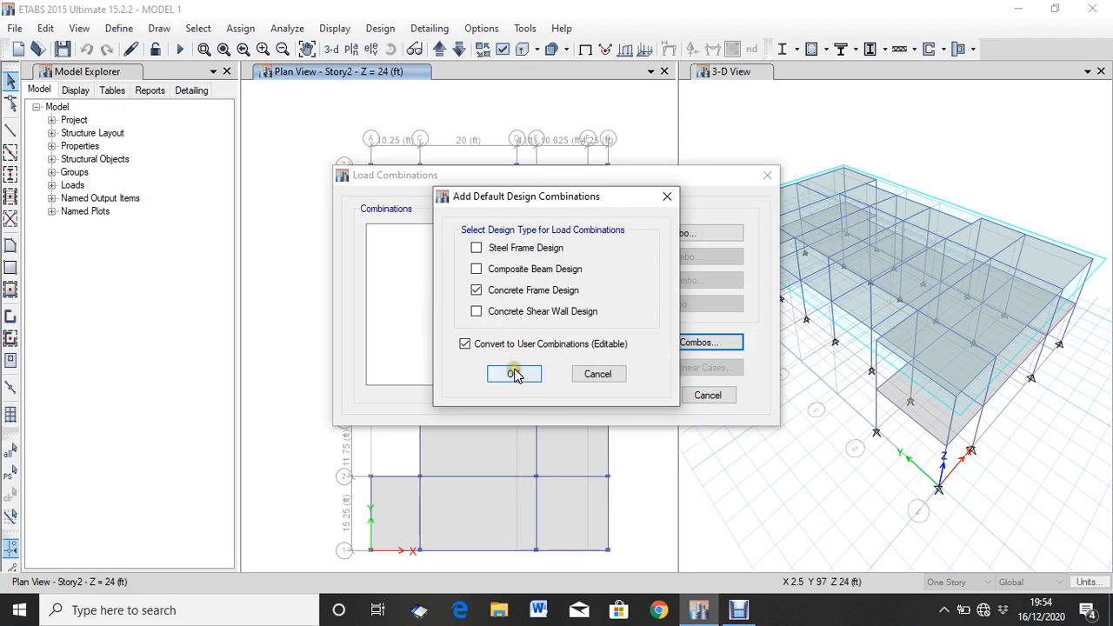
click(514, 373)
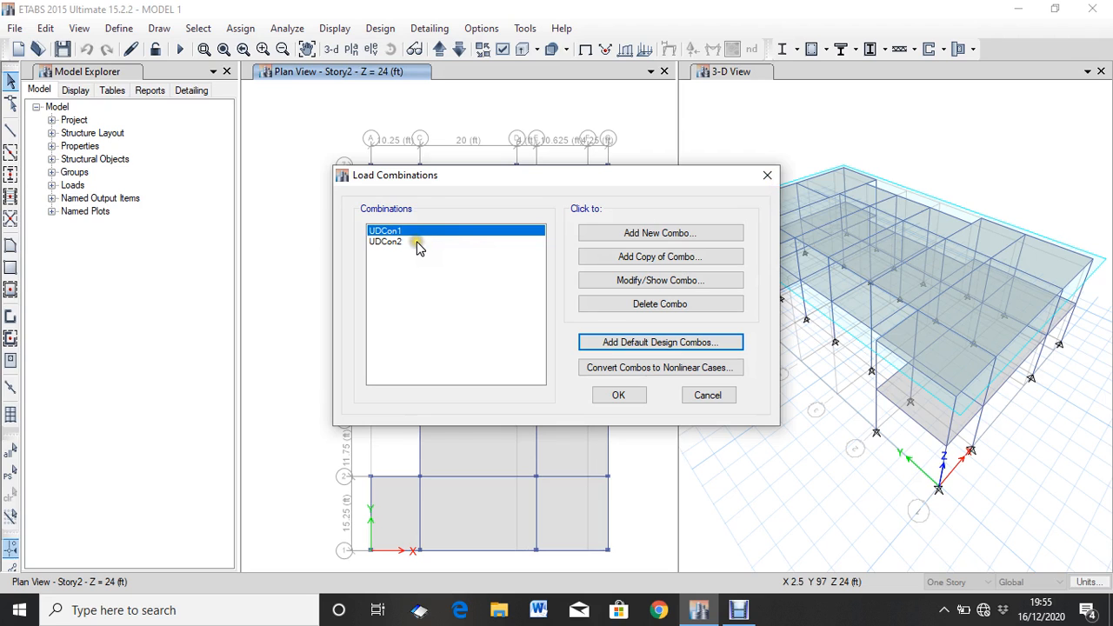
click(762, 178)
- Add a load pattern named LIVVE LESS with the Reducible Live type
click(117, 28)
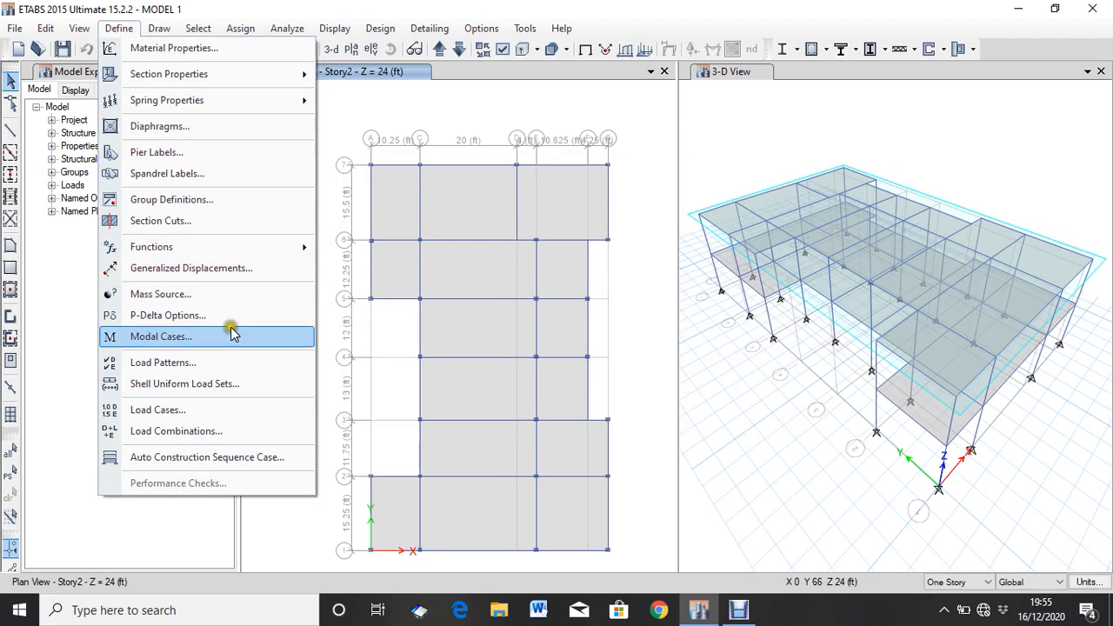
click(236, 363)
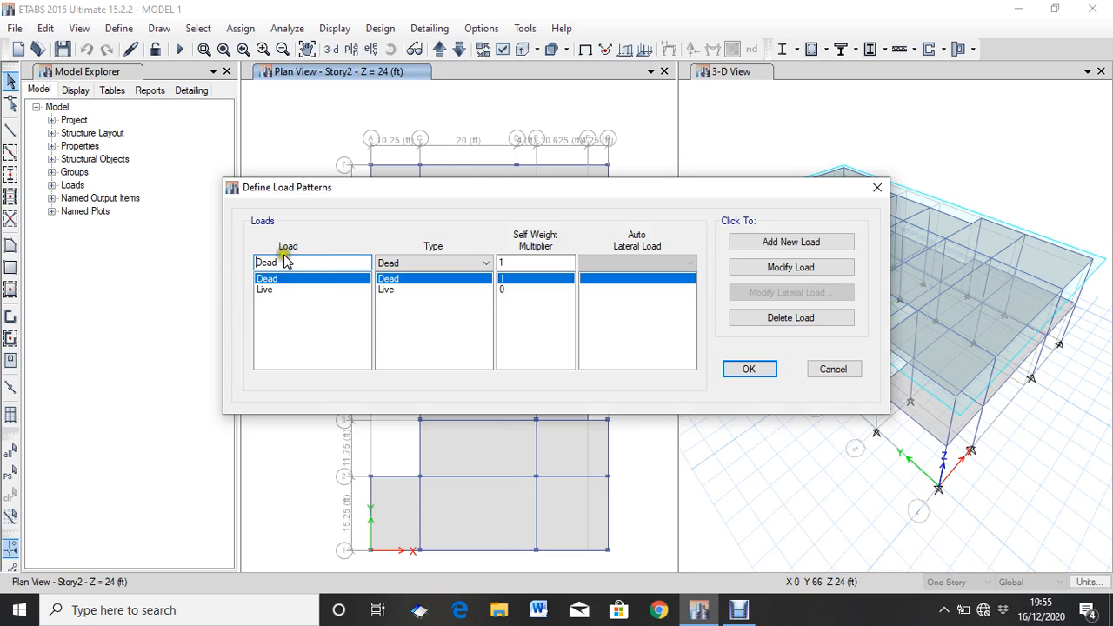
drag(292, 263, 258, 276)
text(LIVVE LESS)
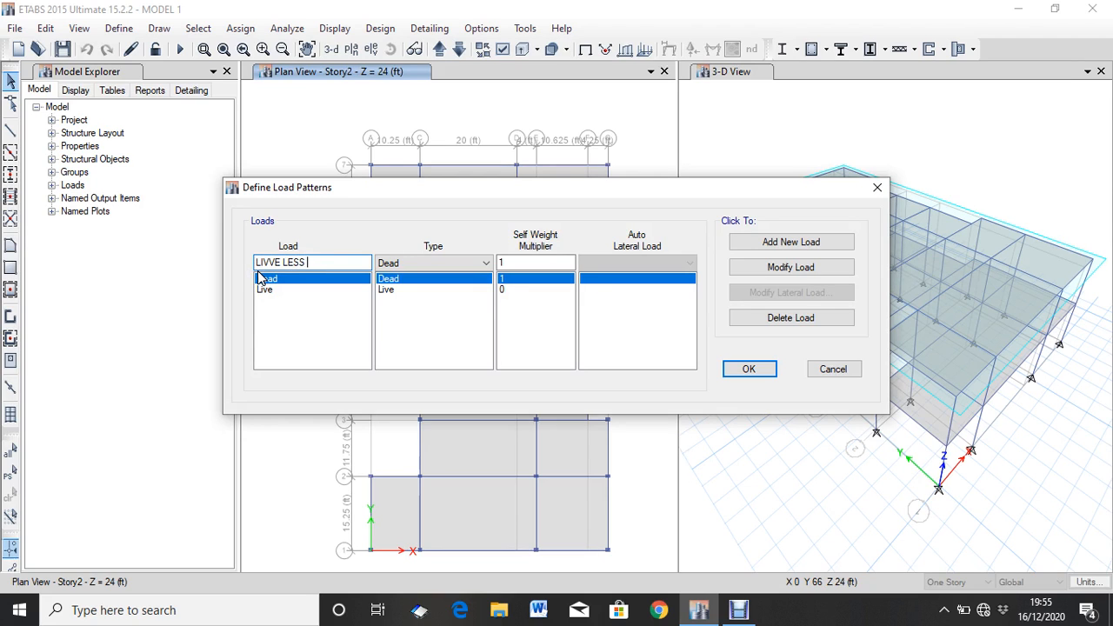
click(400, 264)
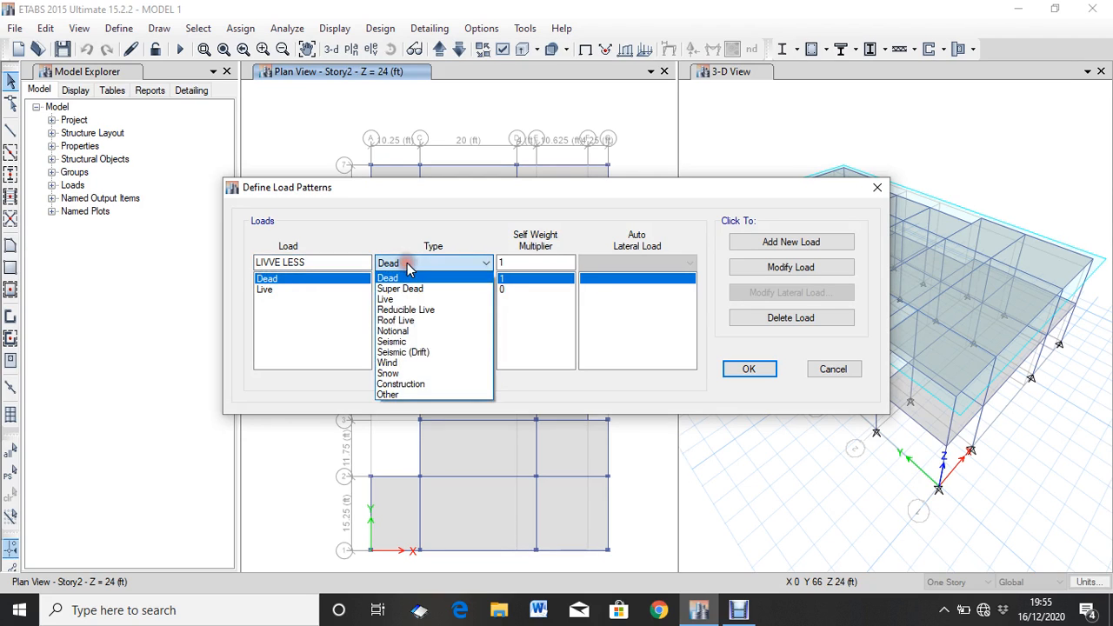
click(429, 310)
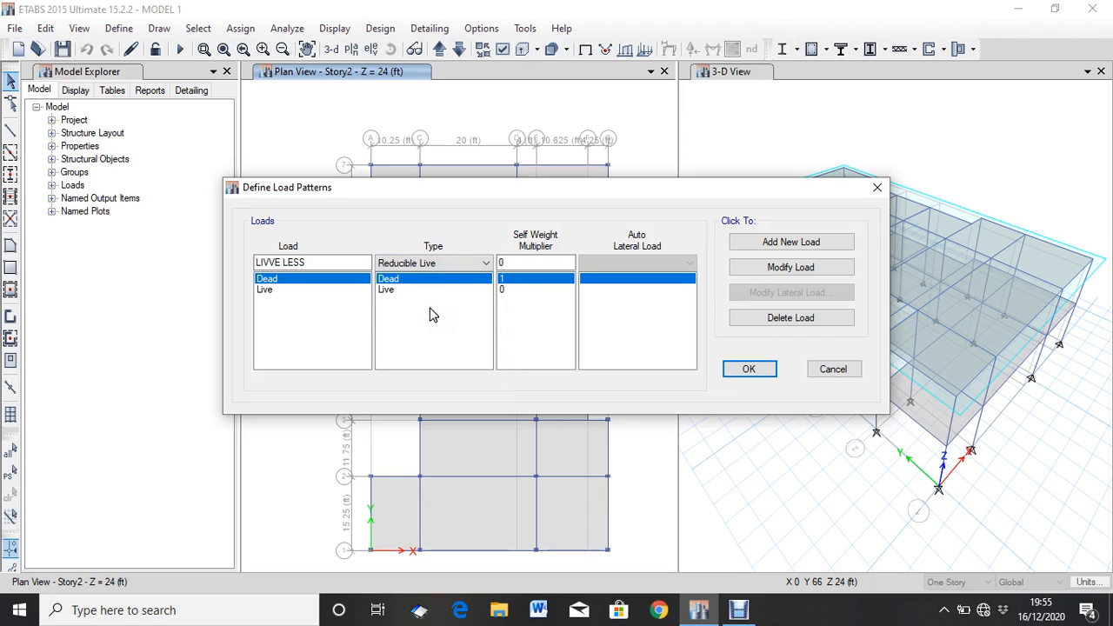
click(427, 310)
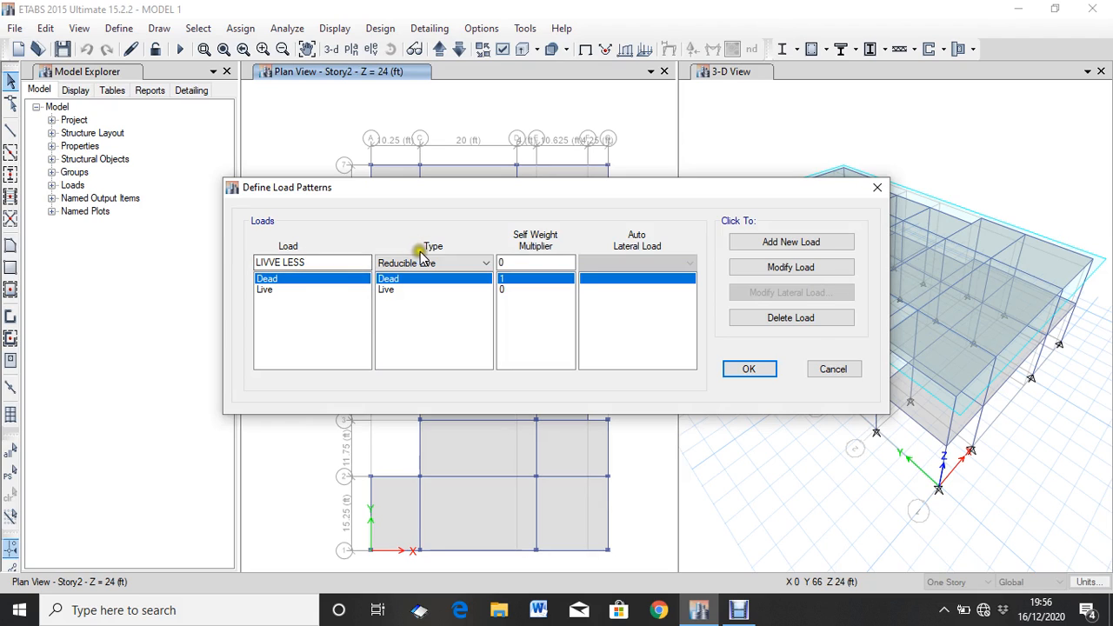
click(805, 243)
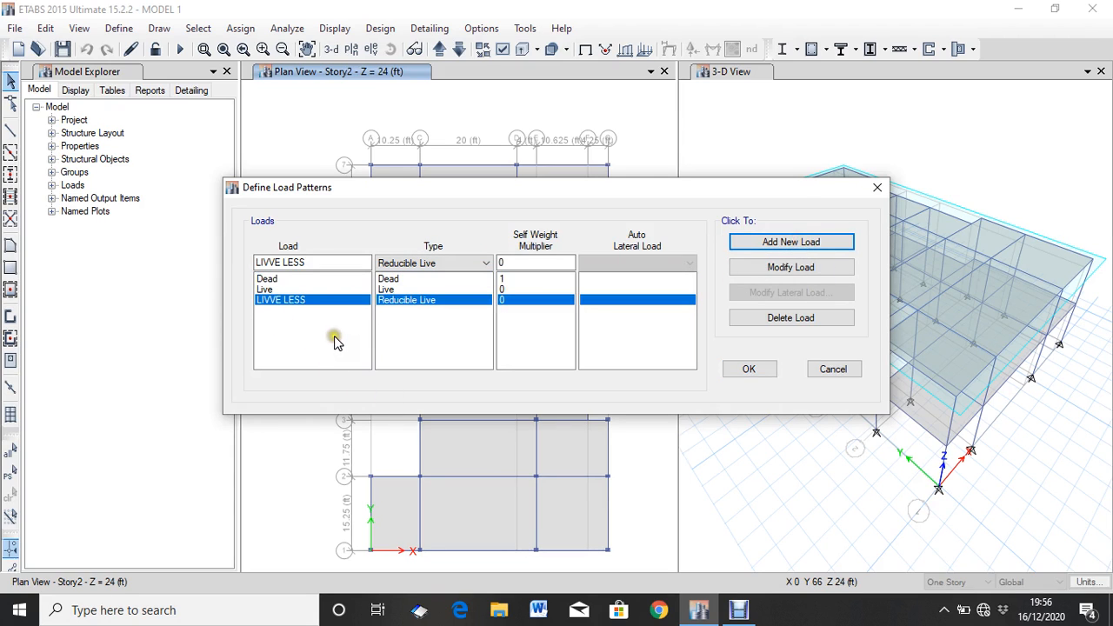
- Add a load pattern named SD with the Super Dead type
drag(318, 261, 260, 271)
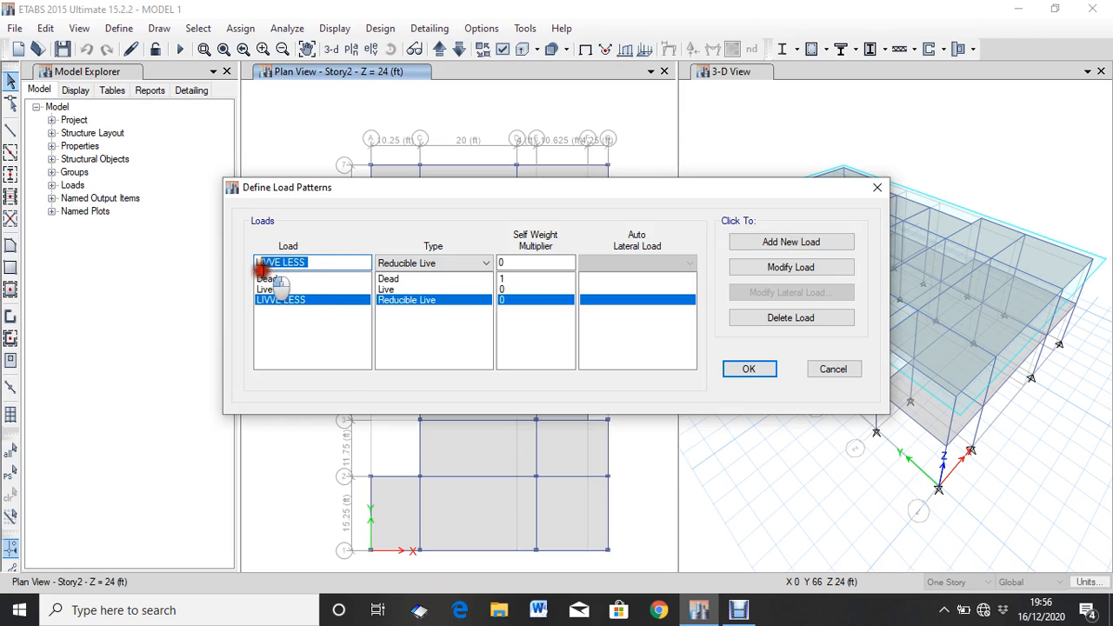
text(SU)
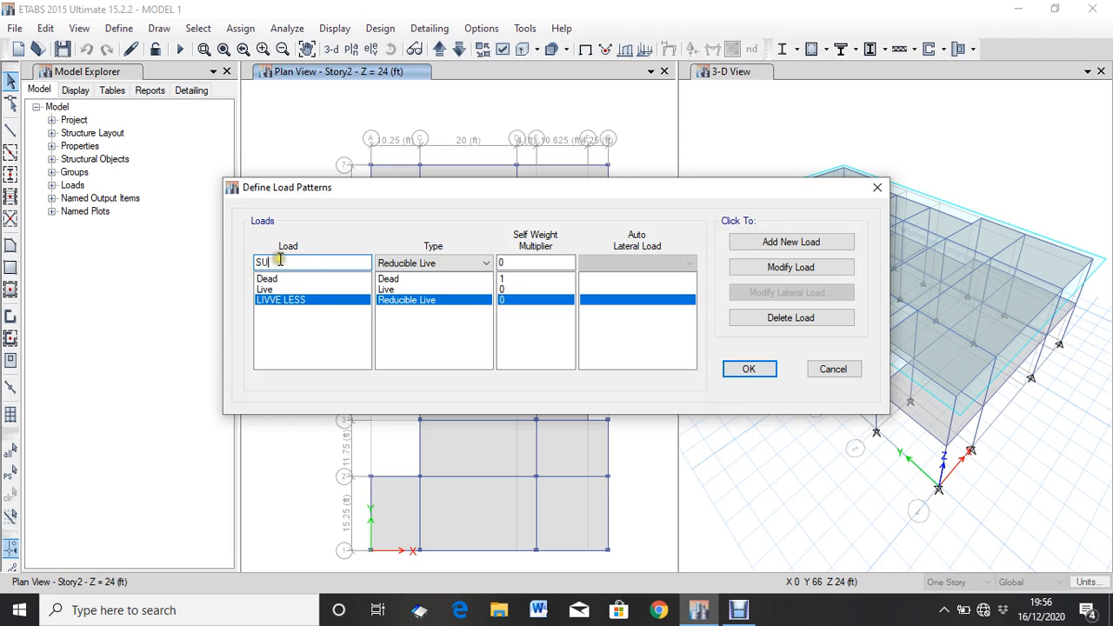
text(PER)
key(BackSpace)
key(BackSpace)
key(BackSpace)
key(BackSpace)
text(D)
click(416, 263)
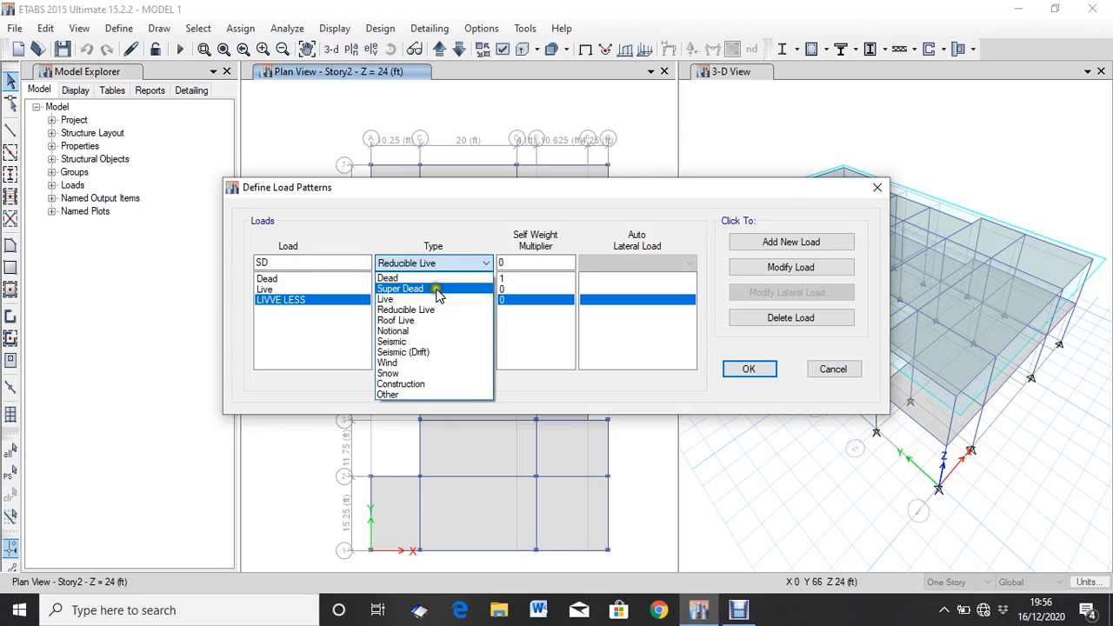
click(432, 289)
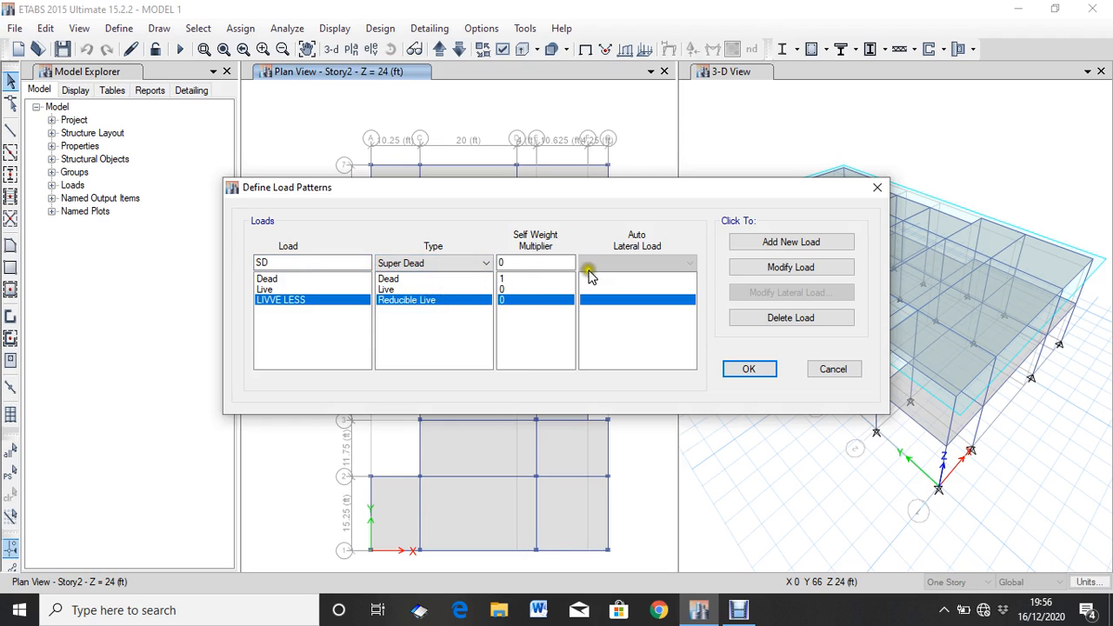
click(786, 242)
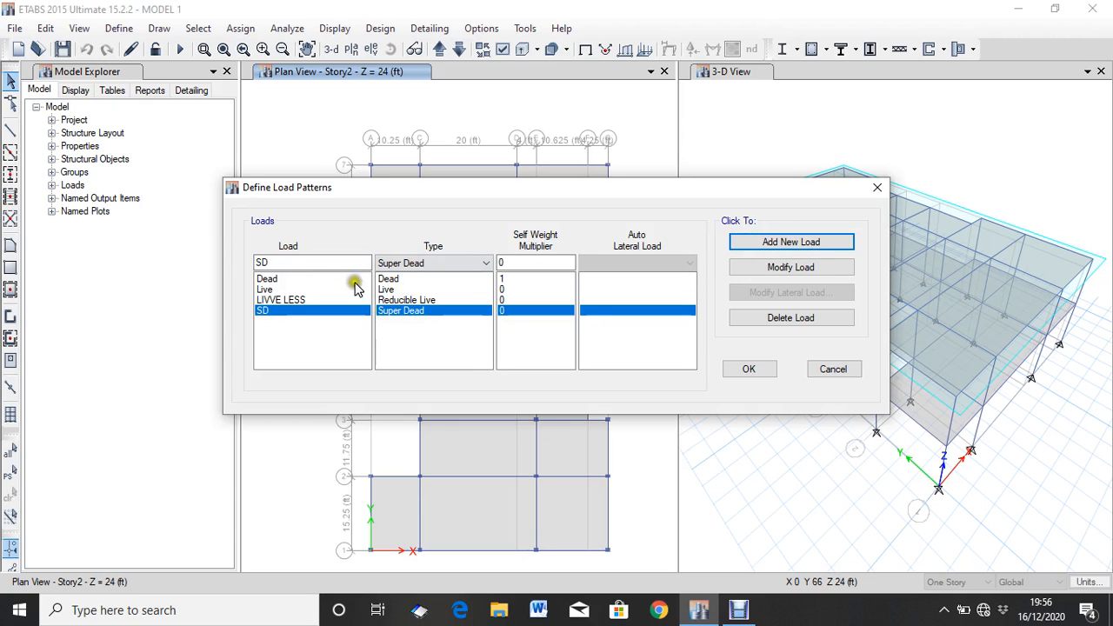
- Add two more Super Dead load patterns, named FFL and PW
drag(296, 262, 236, 265)
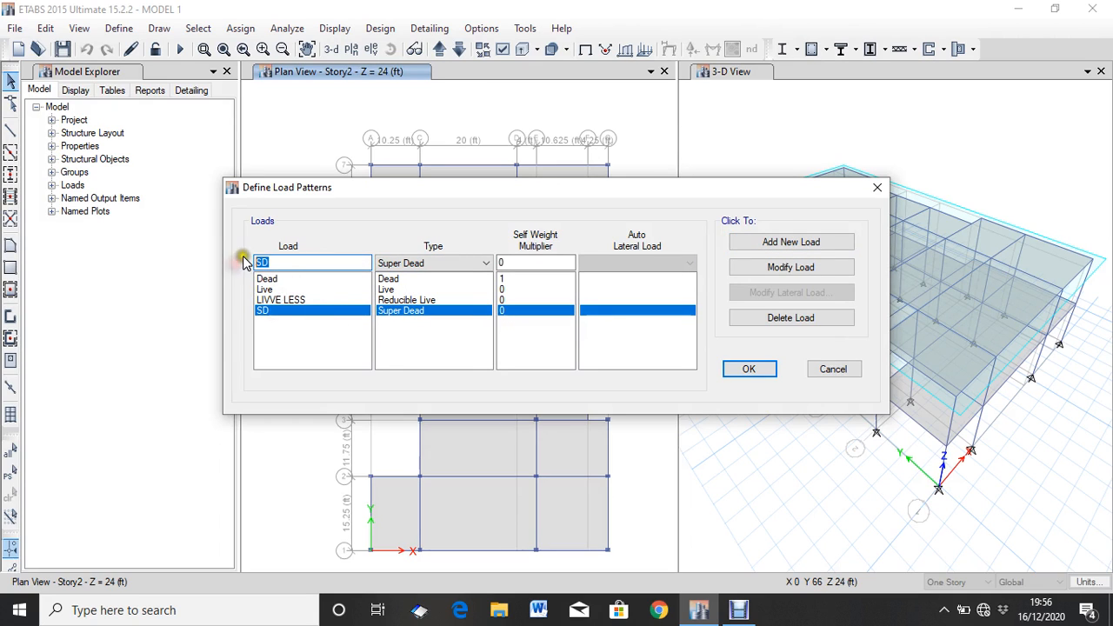
text(EF)
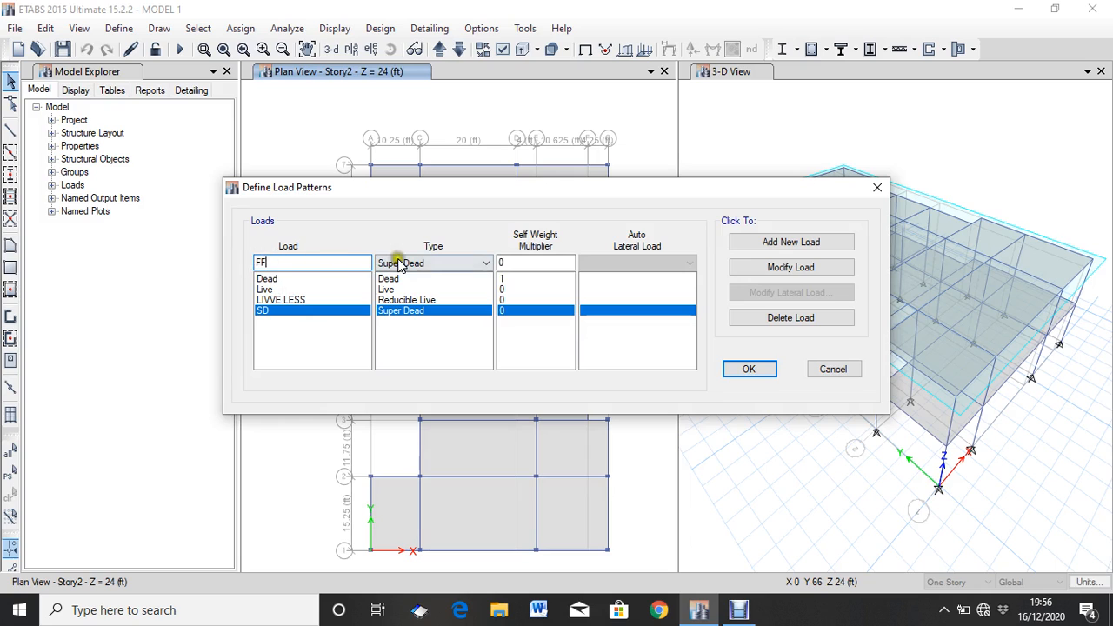
text(L)
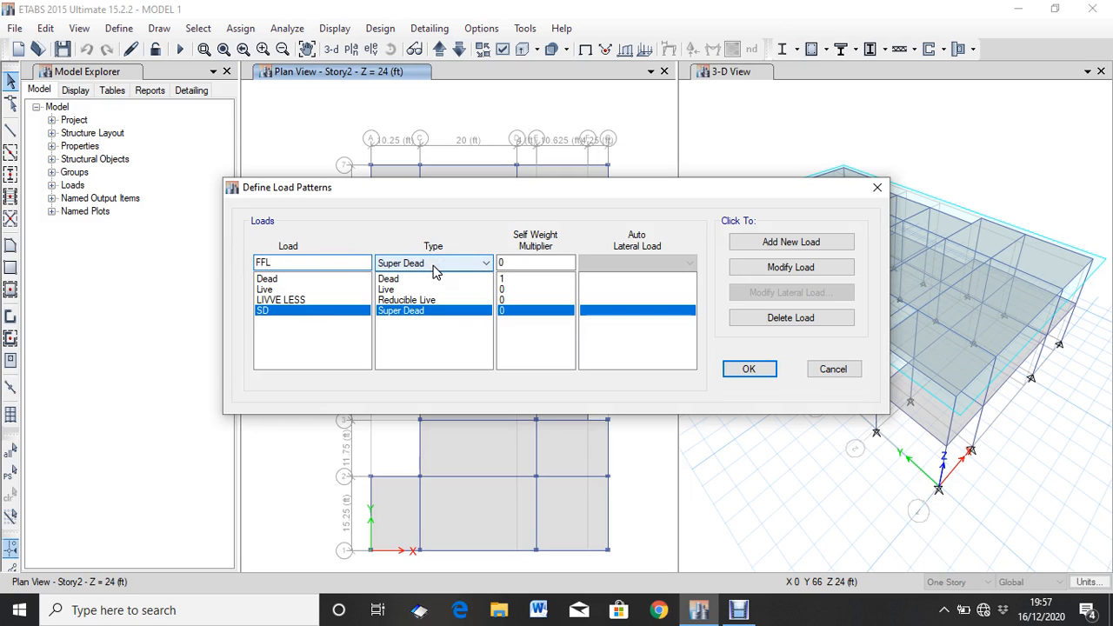
click(796, 246)
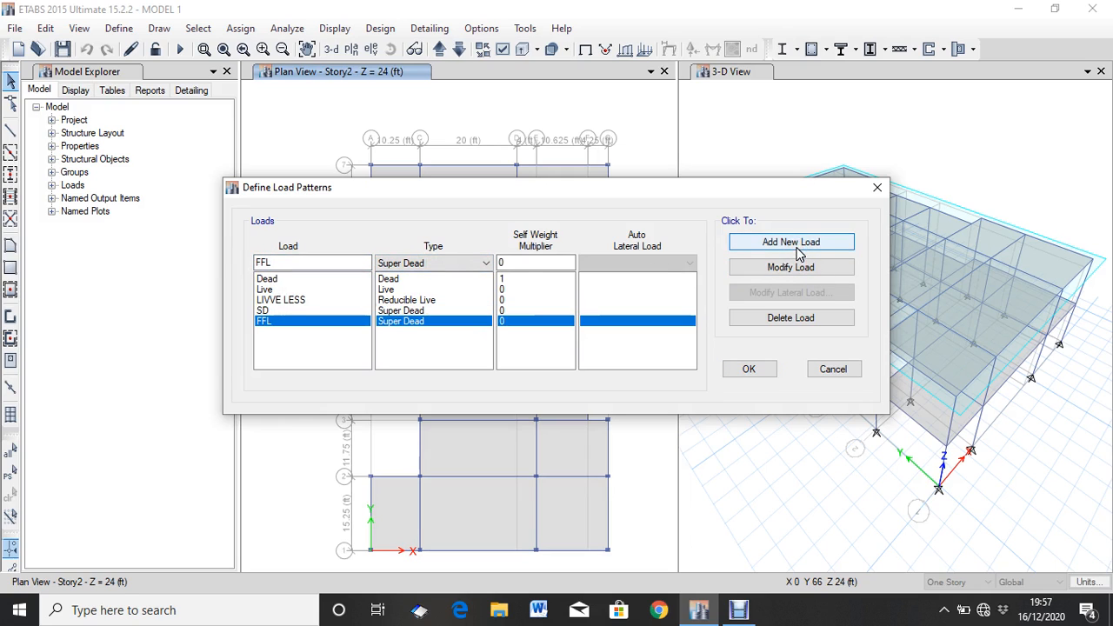
drag(290, 267, 248, 266)
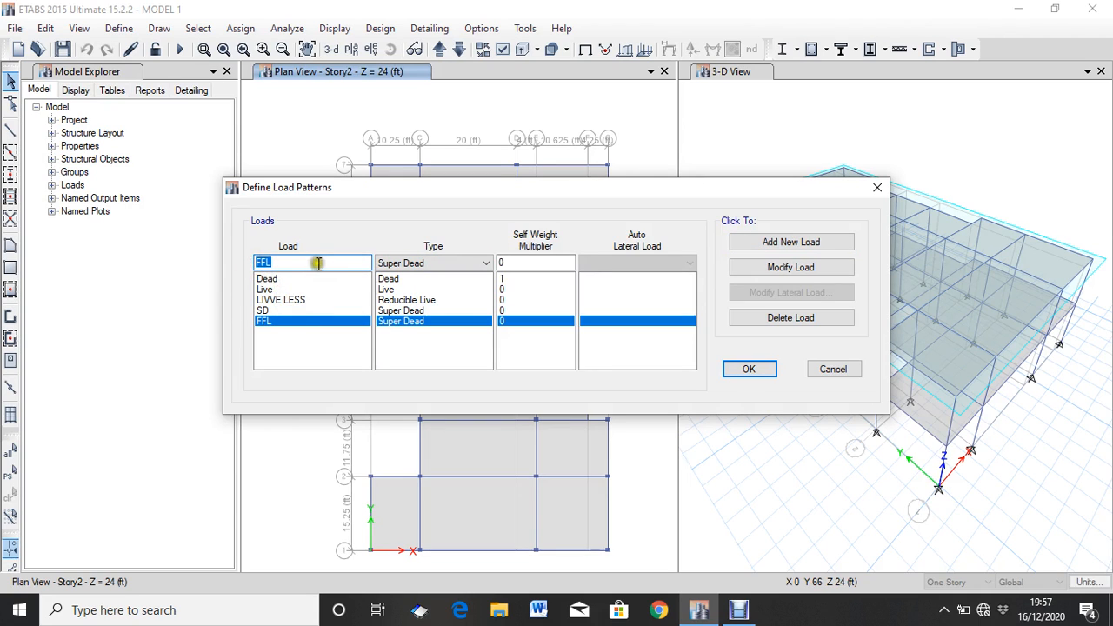
text(PW)
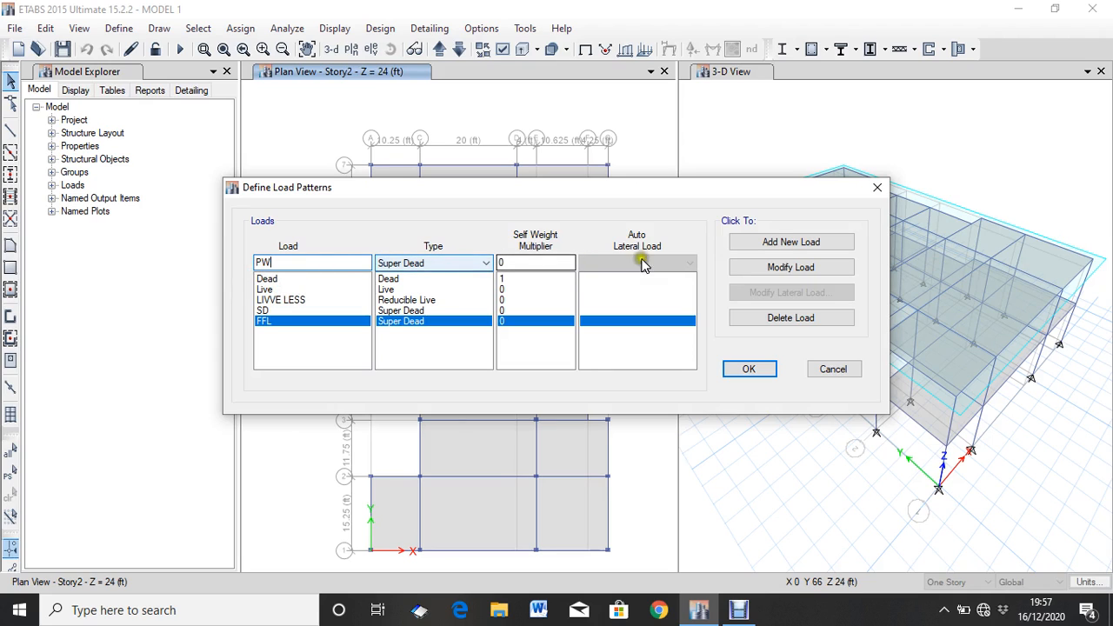
click(805, 248)
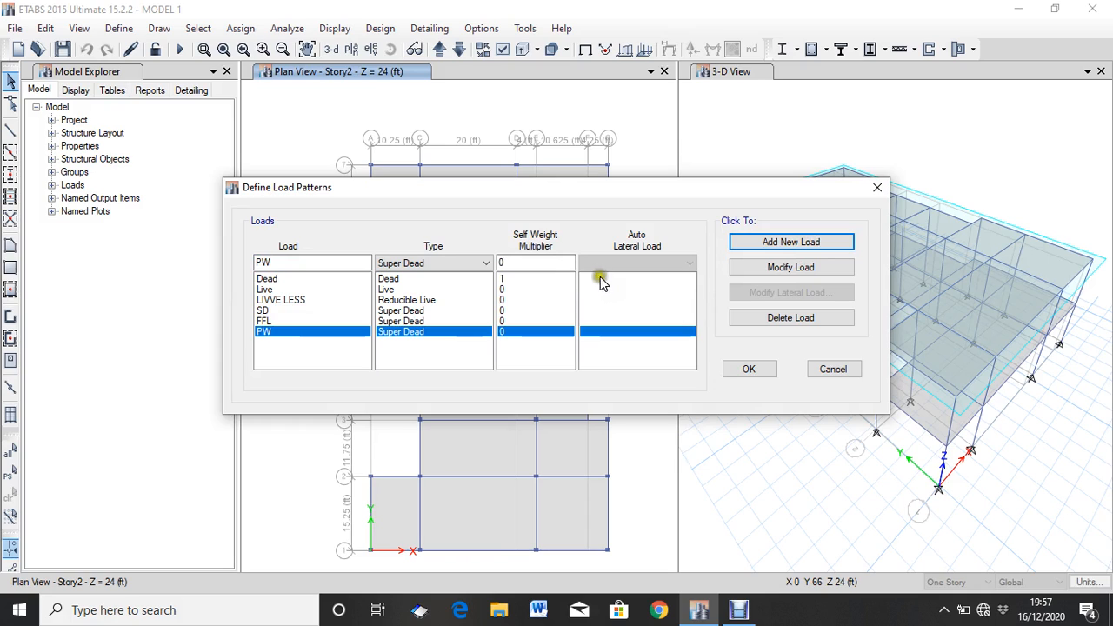
- Add a Seismic load pattern named EQX with UBC 97 as its auto lateral load
double_click(286, 263)
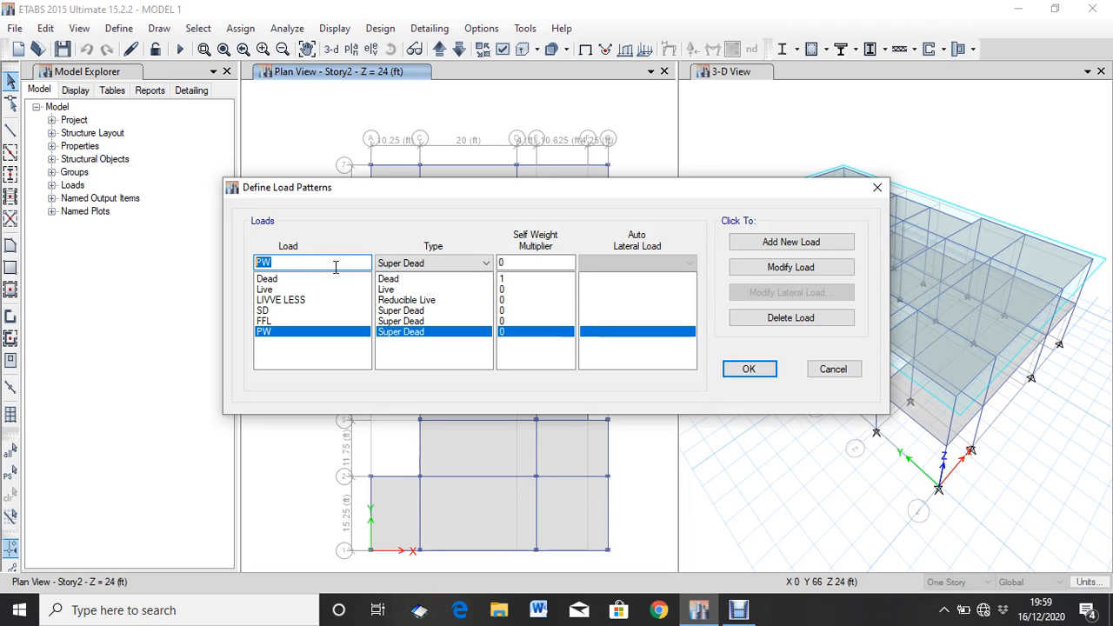
text(EQX)
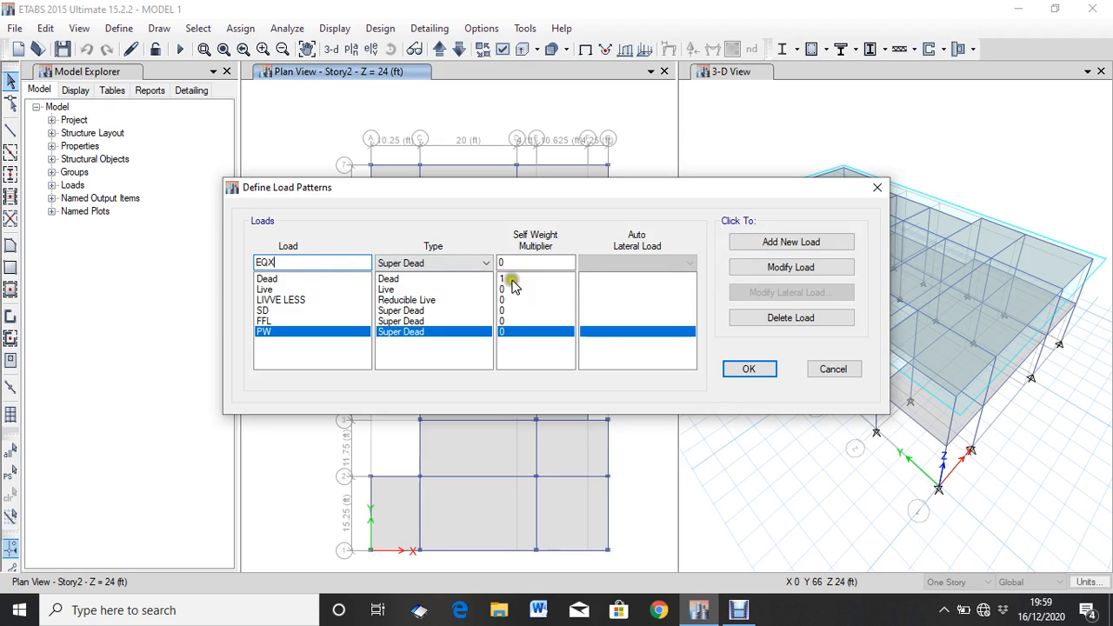
click(465, 264)
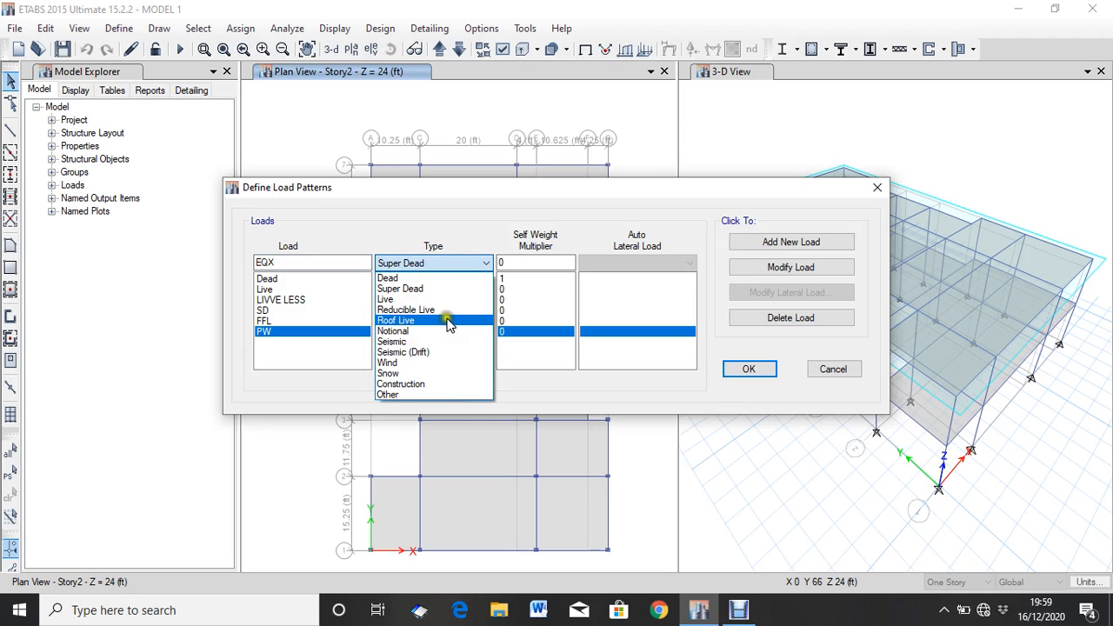
click(423, 343)
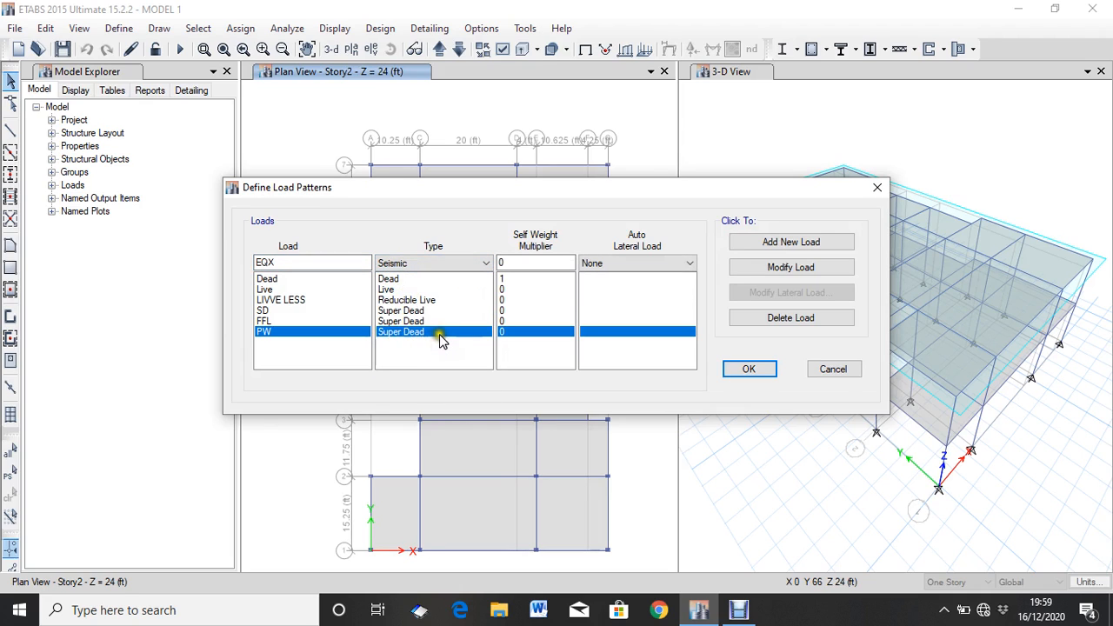
click(609, 264)
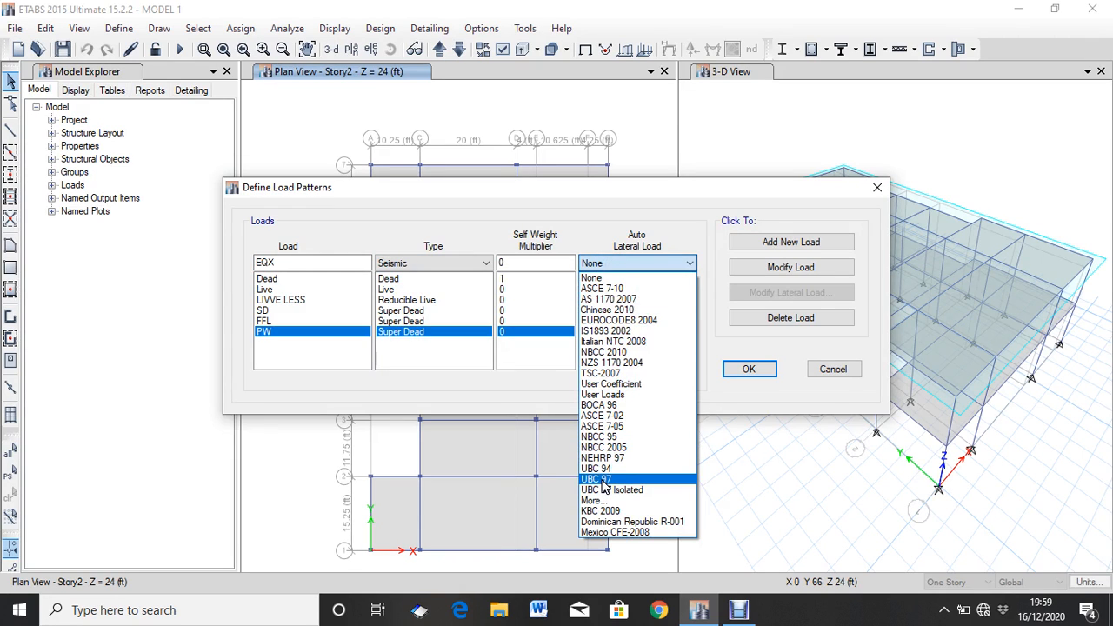
click(600, 479)
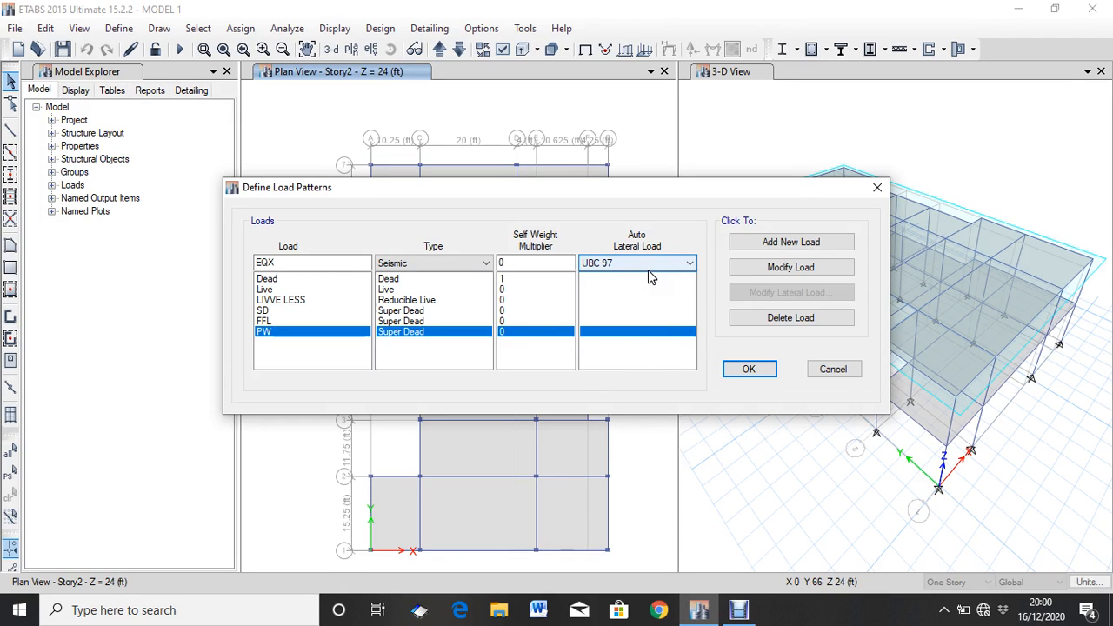
click(781, 247)
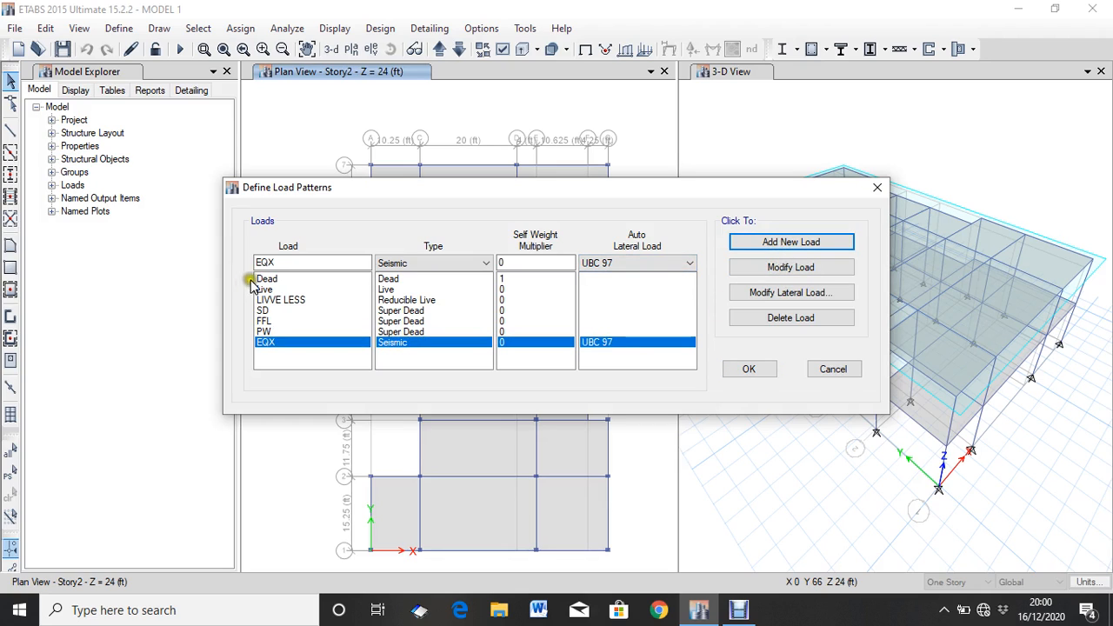
- Add another Seismic load pattern with UBC 97 auto lateral load, named EQ+X
double_click(265, 263)
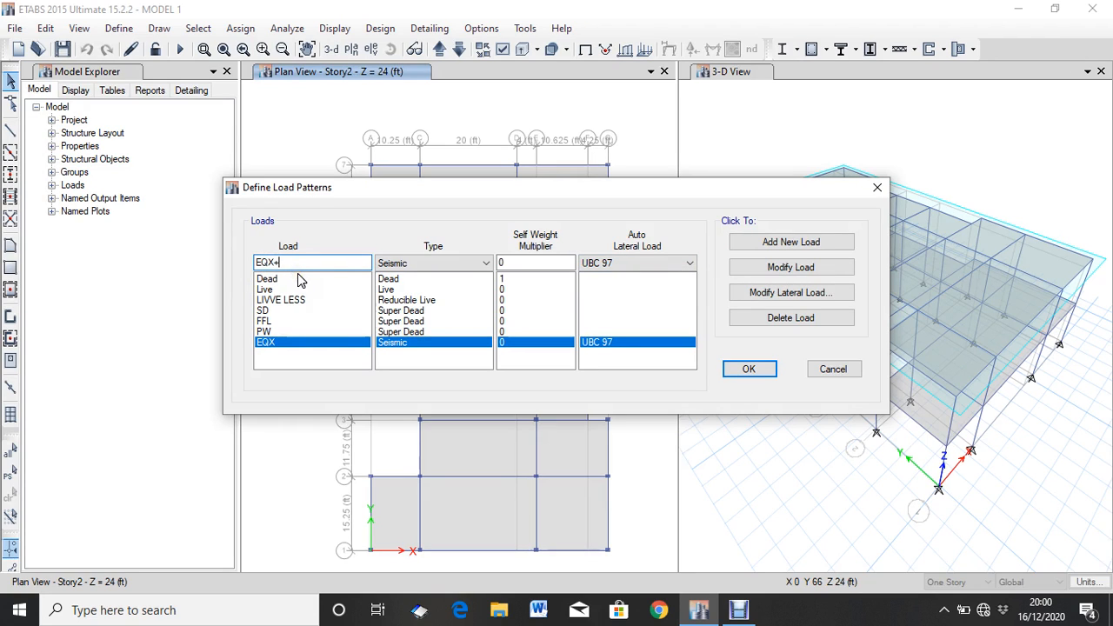
key(BackSpace)
key(BackSpace)
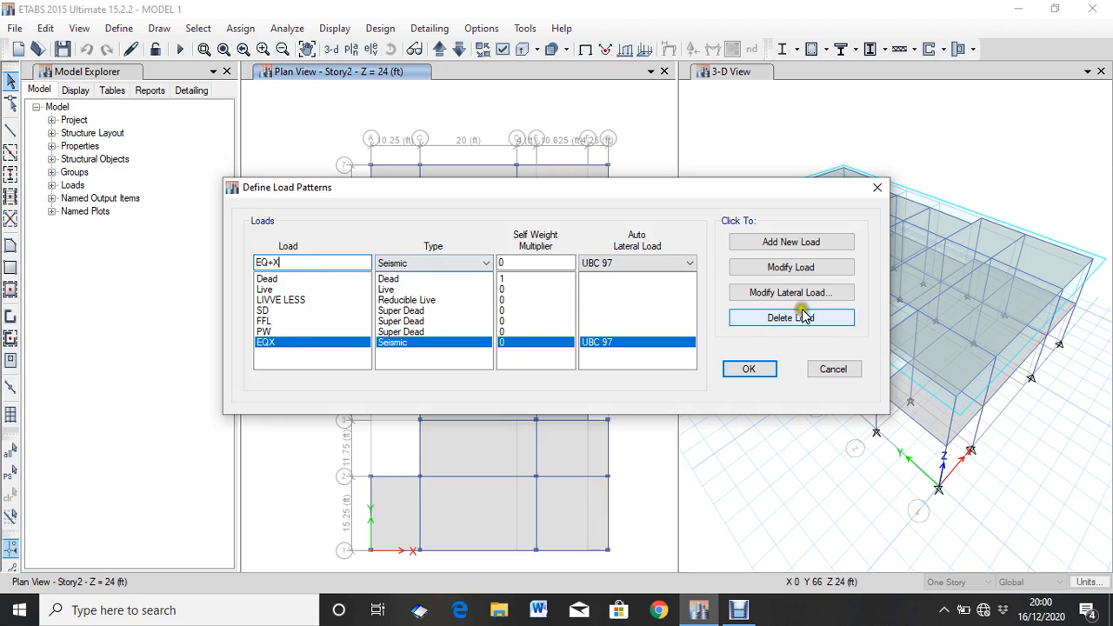
click(810, 242)
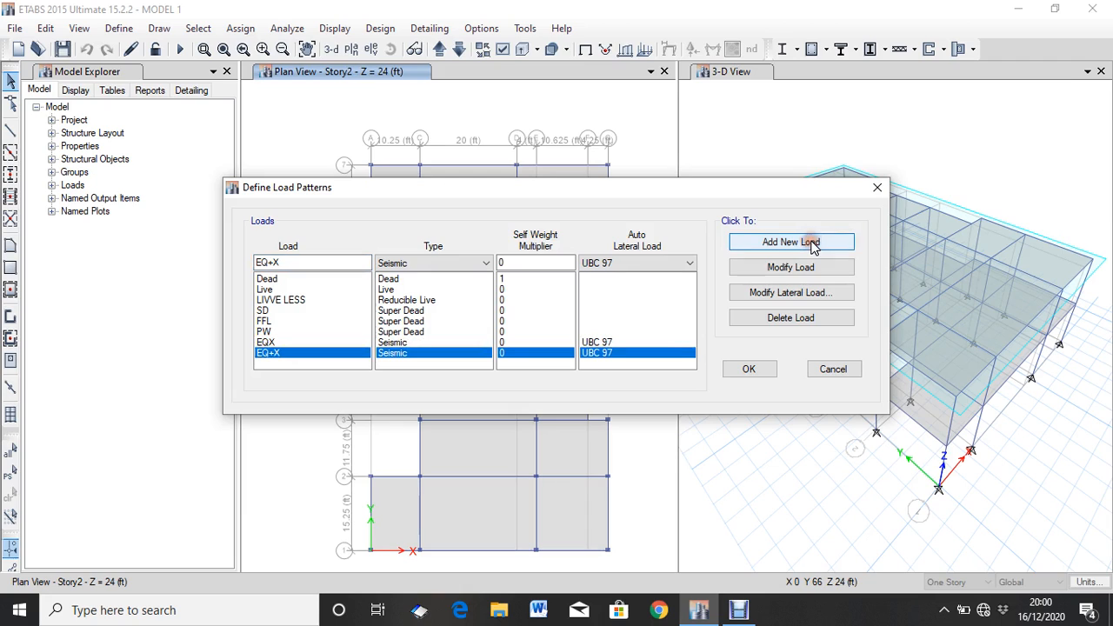
- Add two more Seismic load patterns with UBC 97 auto lateral load, named EQ-X and EQY
click(277, 263)
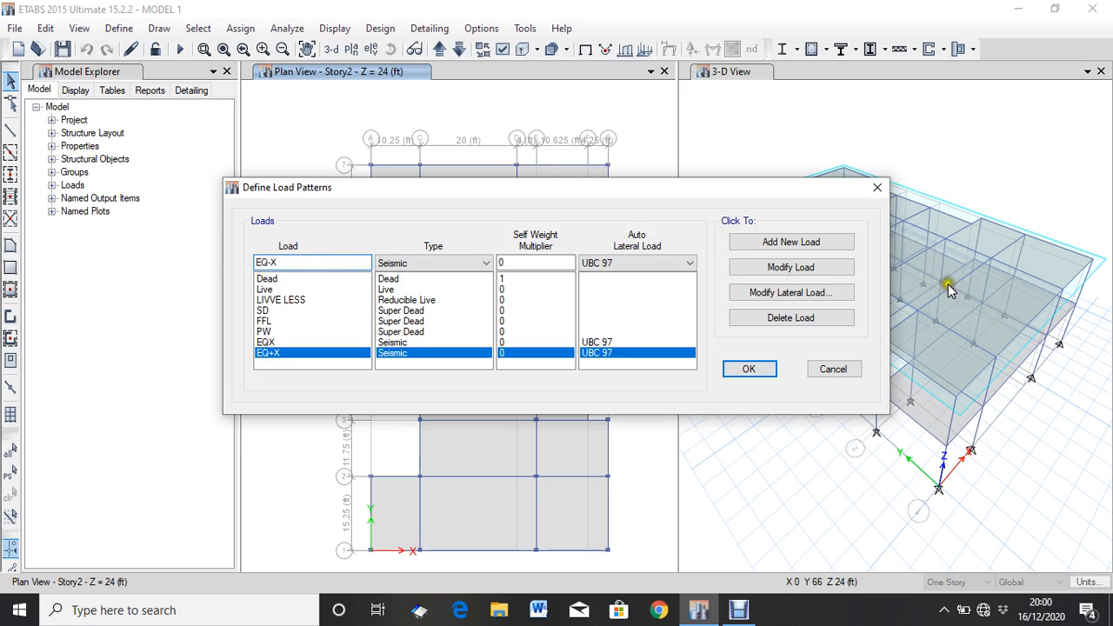
click(831, 243)
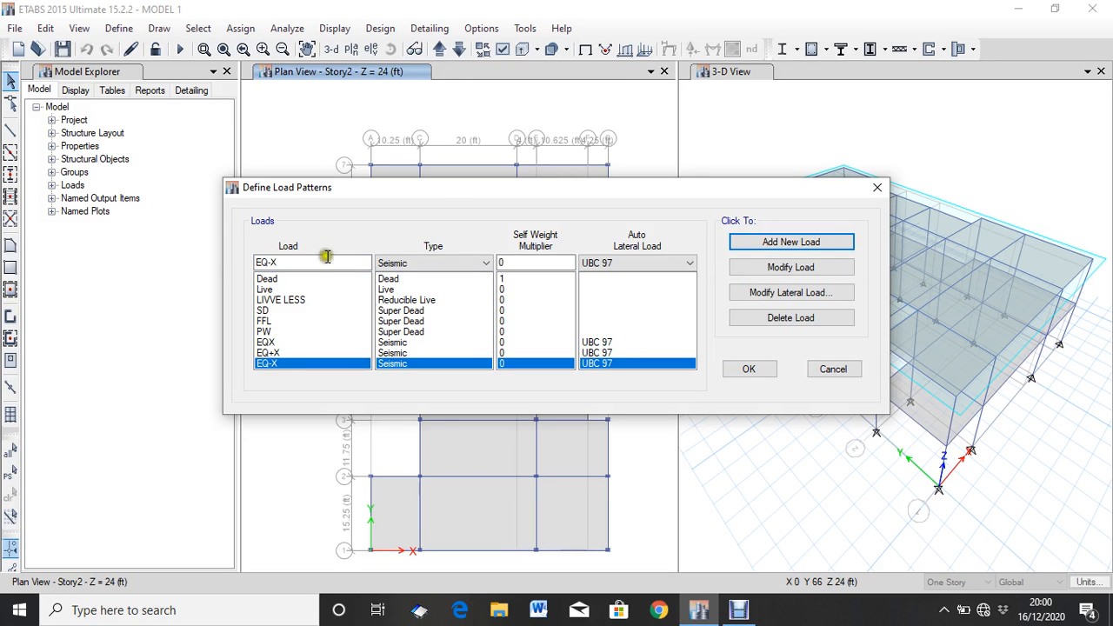
click(290, 261)
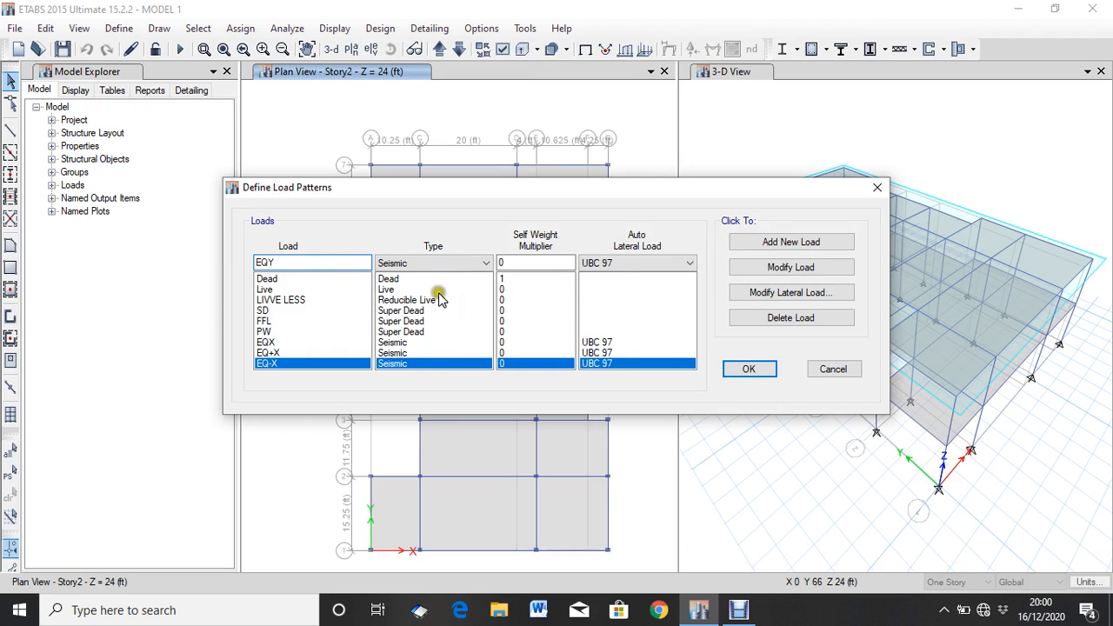
click(785, 242)
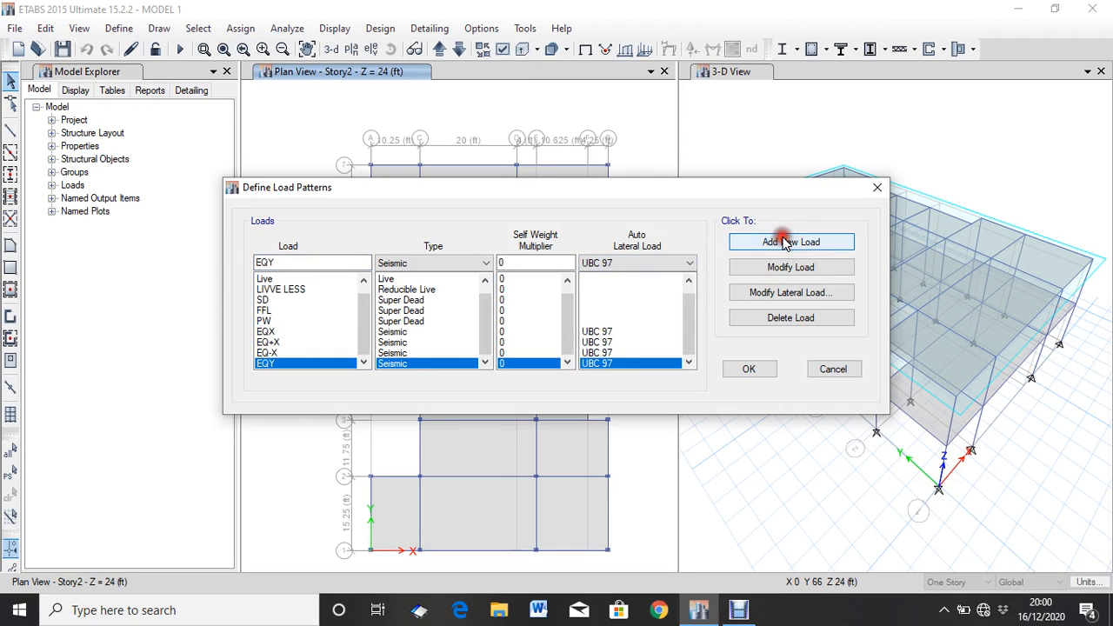
- Add Seismic load patterns EQ+Y and EQ-Y, both with UBC 97 as the auto lateral load
click(263, 262)
text(+)
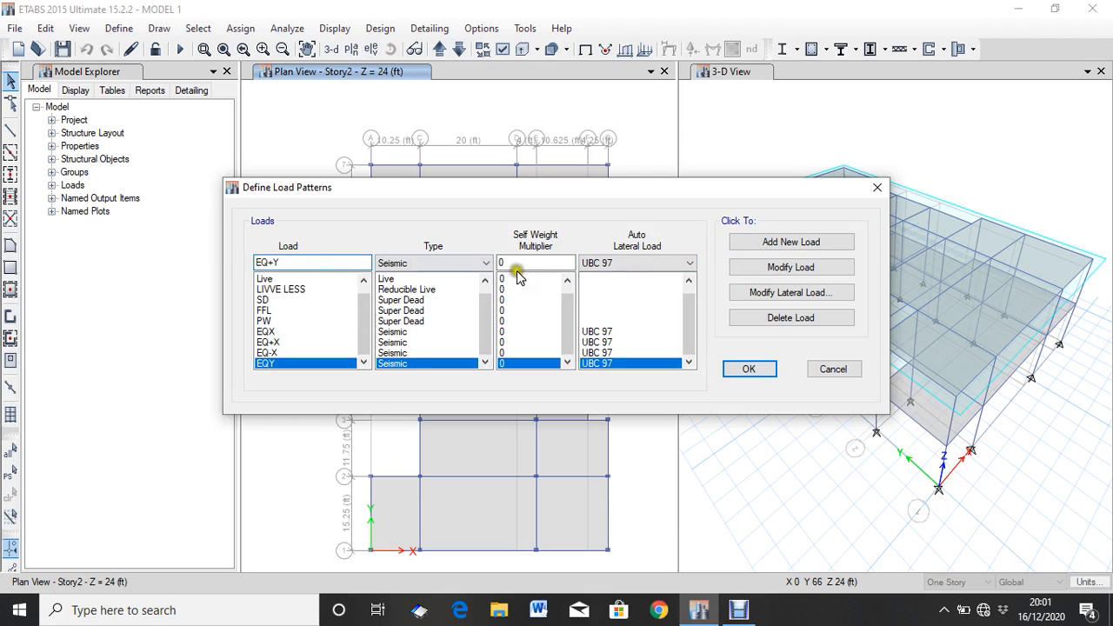
click(809, 242)
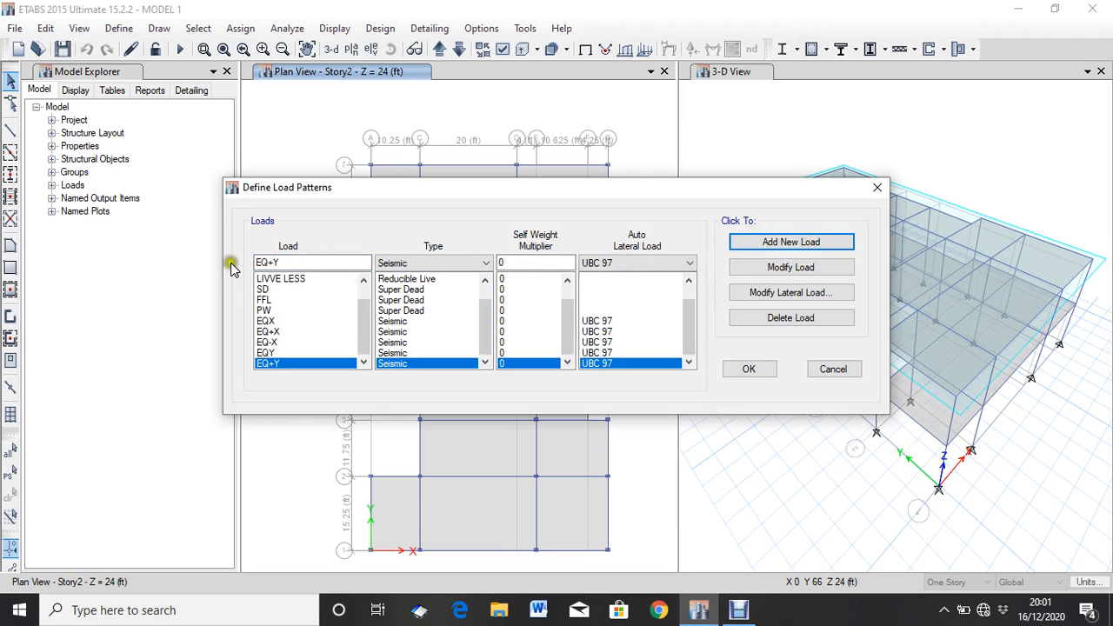
click(265, 263)
key(Delete)
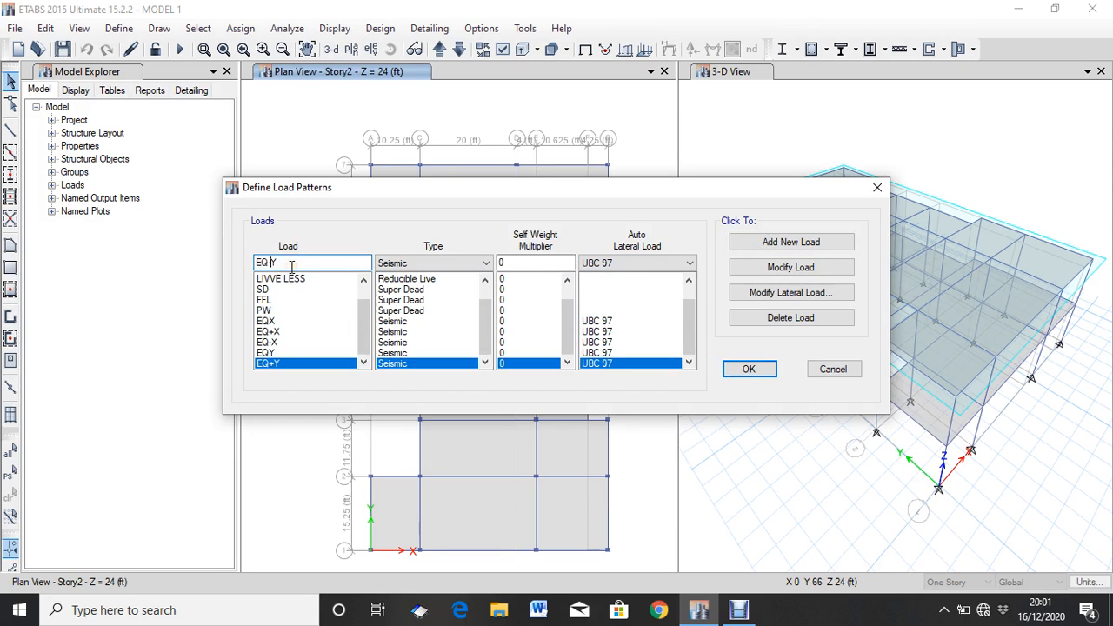
click(738, 249)
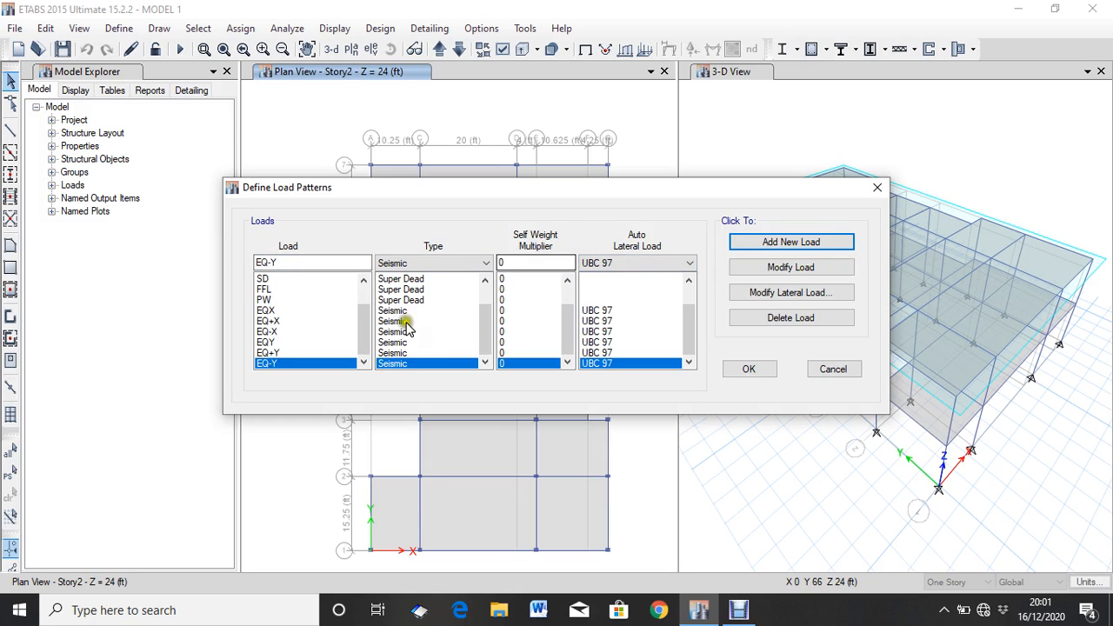
- Modify the lateral load of EQX so that only X Dir is active, without eccentricity or Y directions
scroll(422, 339, up, 1)
scroll(422, 342, down, 2)
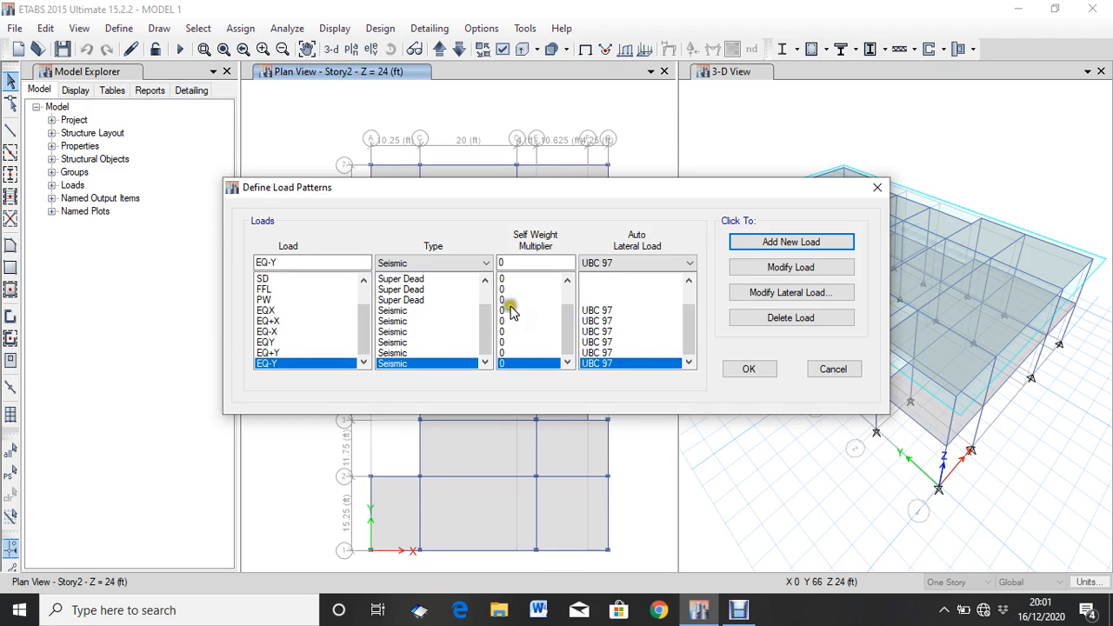
click(595, 312)
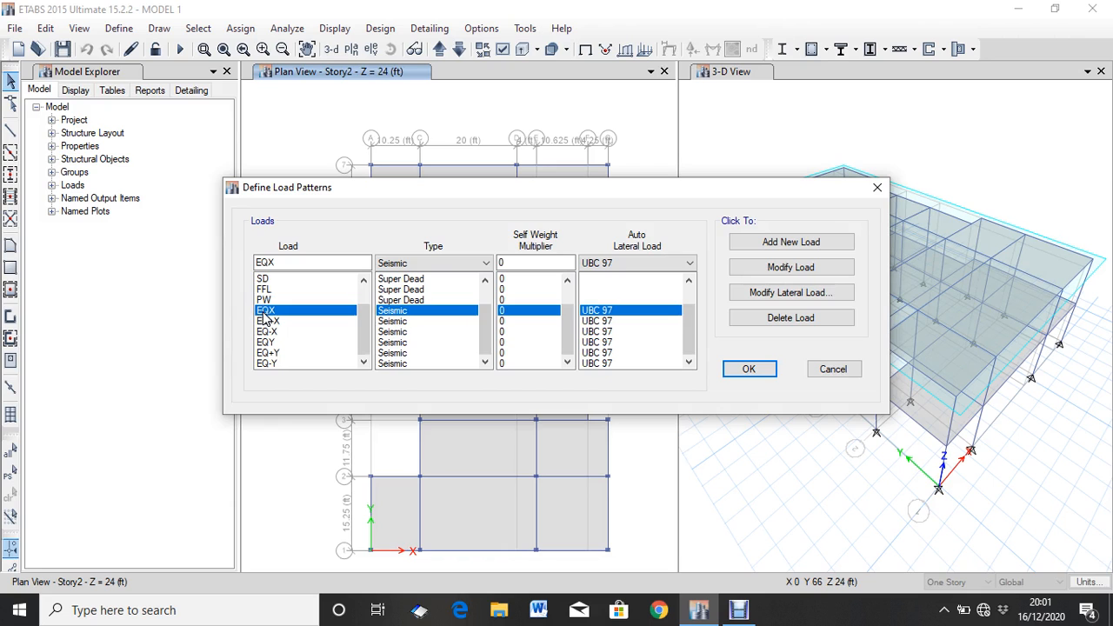
click(788, 293)
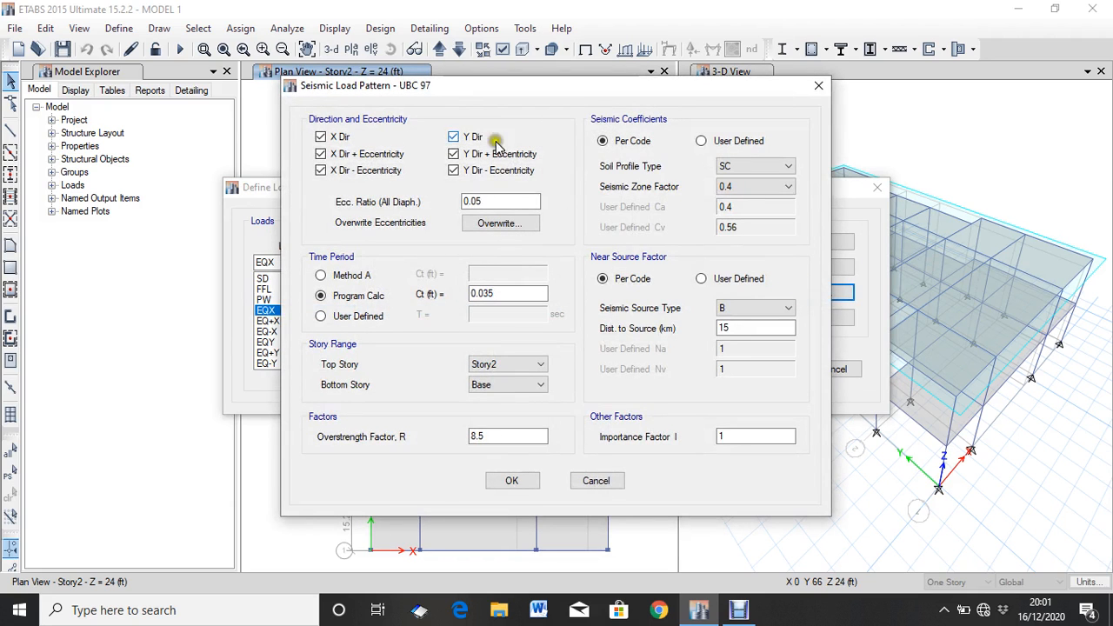
click(365, 154)
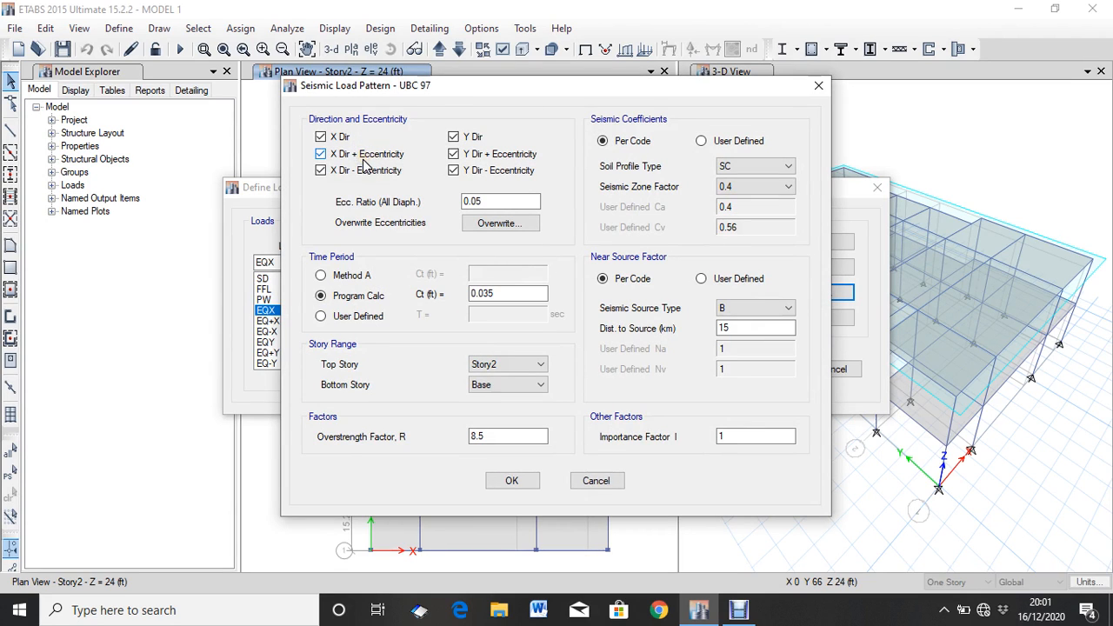
click(322, 154)
click(340, 173)
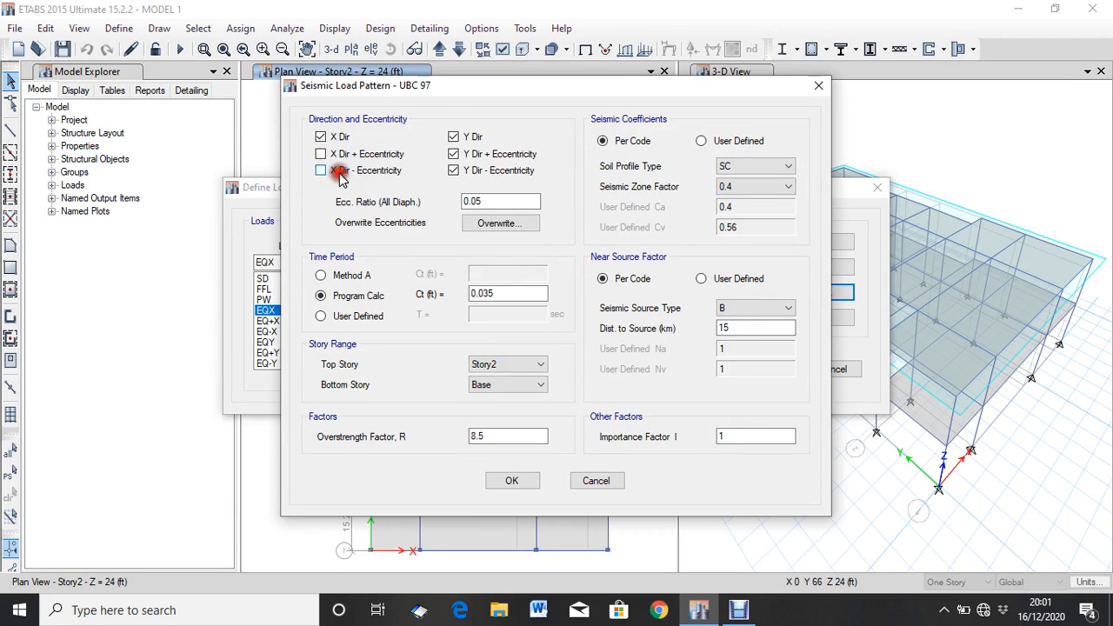
click(453, 137)
click(453, 154)
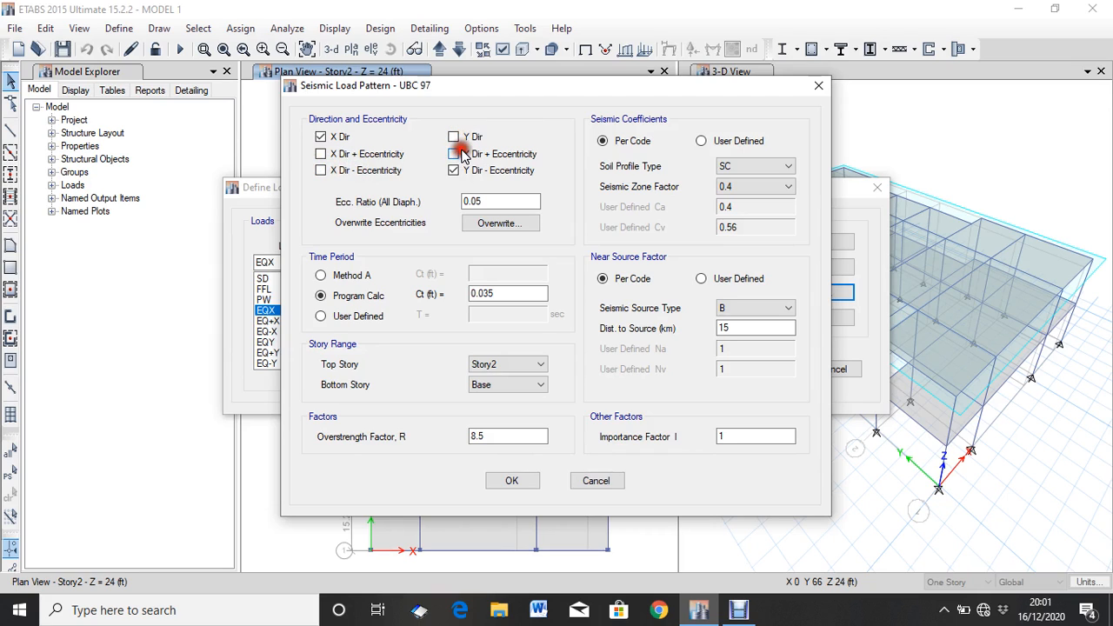
click(456, 170)
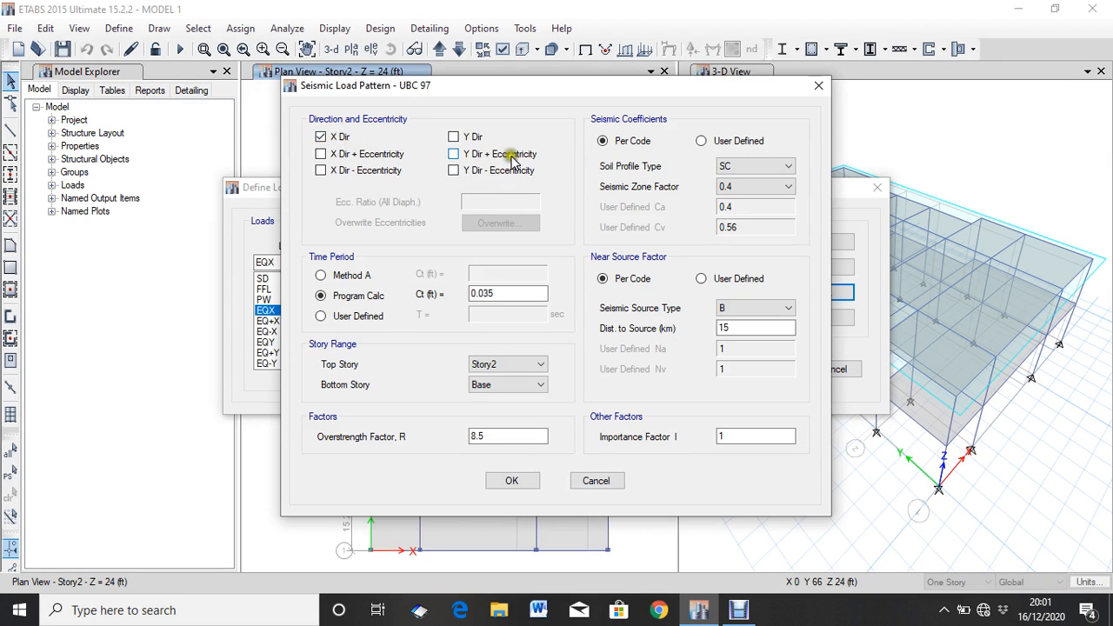
- Set the seismic coefficients of EQX to soil profile type SD and seismic zone factor 0.2
click(744, 167)
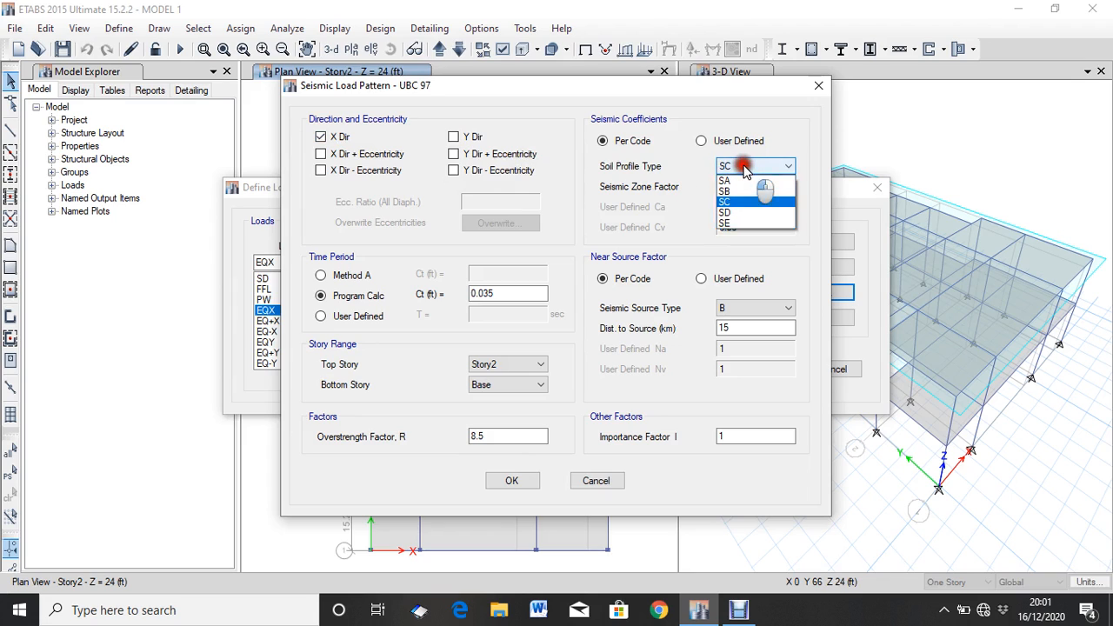
click(727, 213)
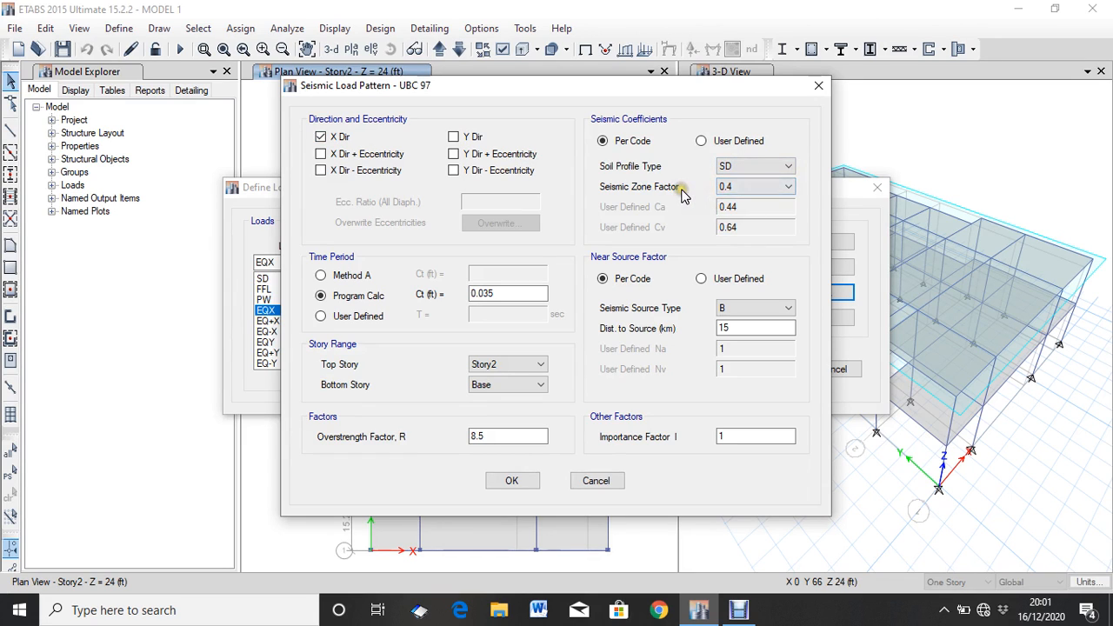
click(773, 163)
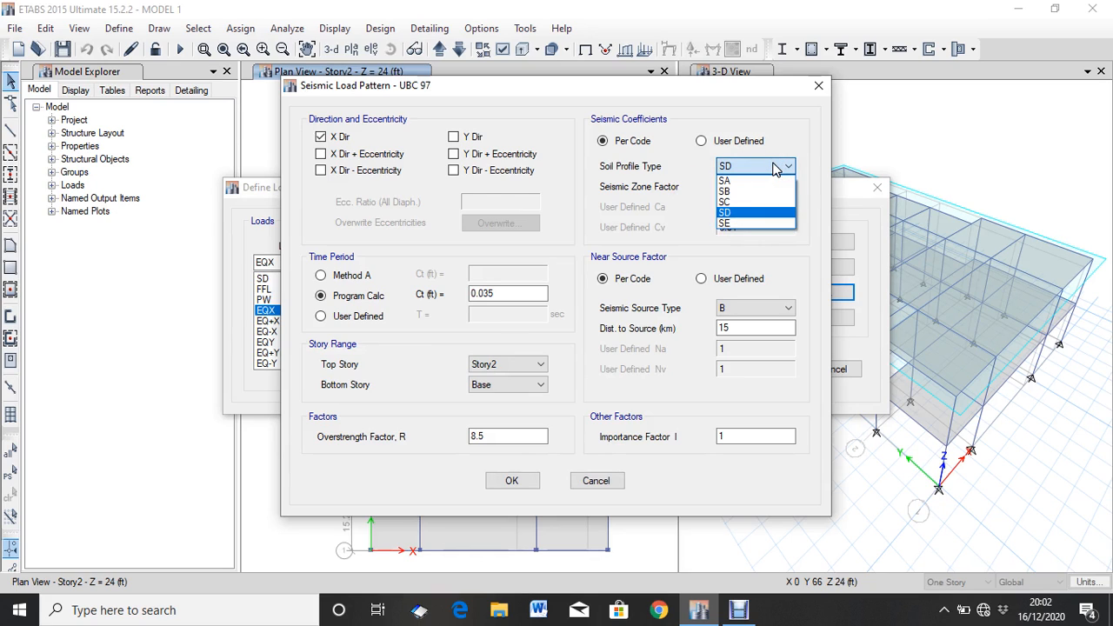
click(745, 213)
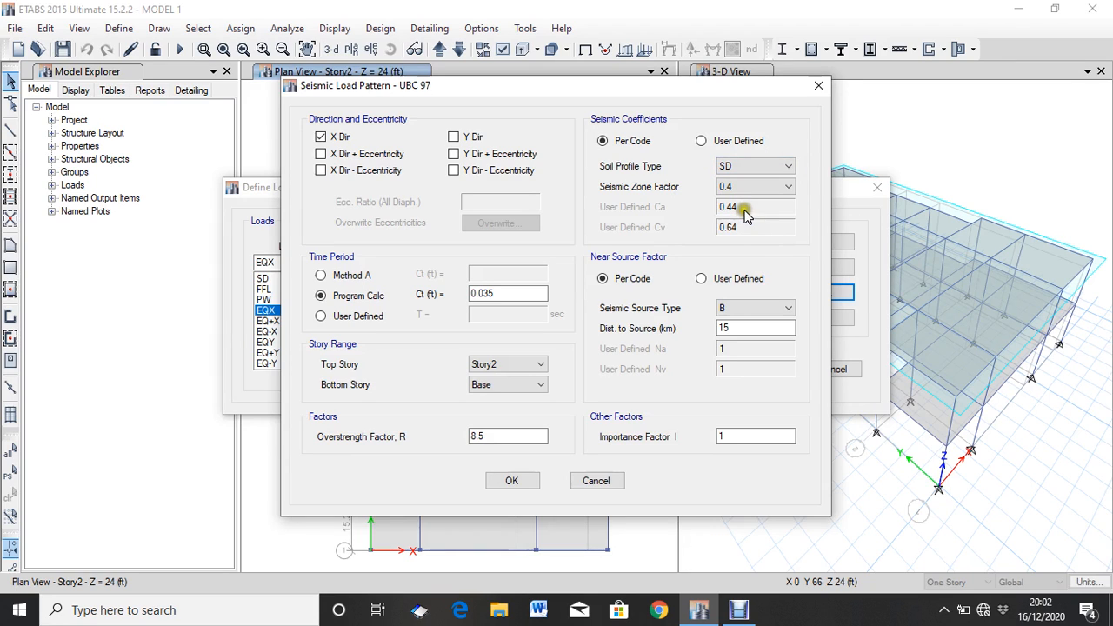
click(757, 188)
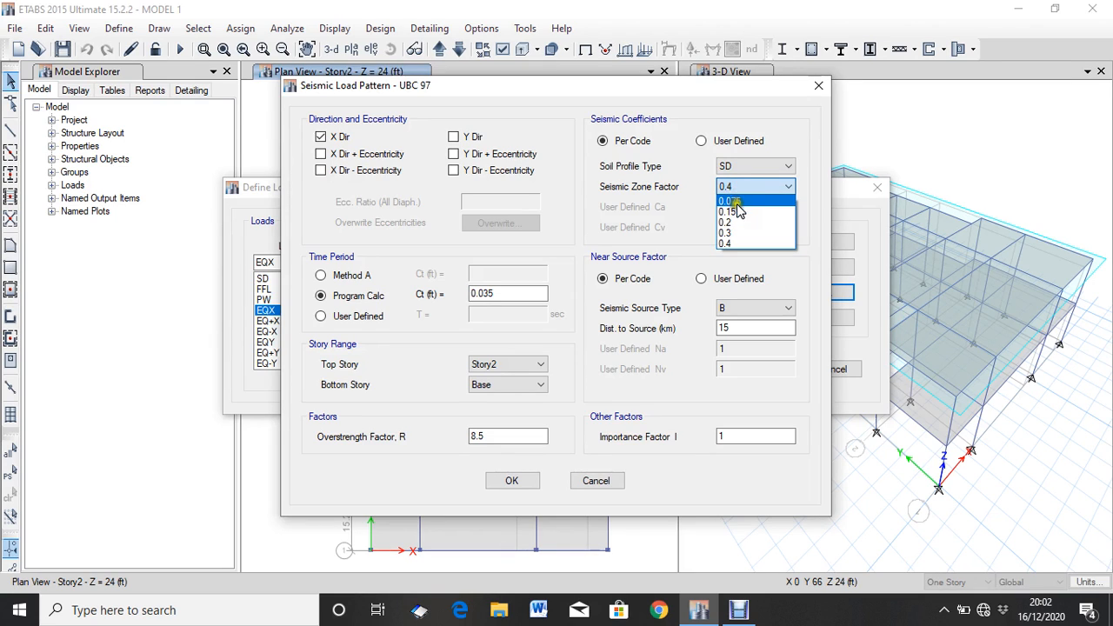
click(737, 222)
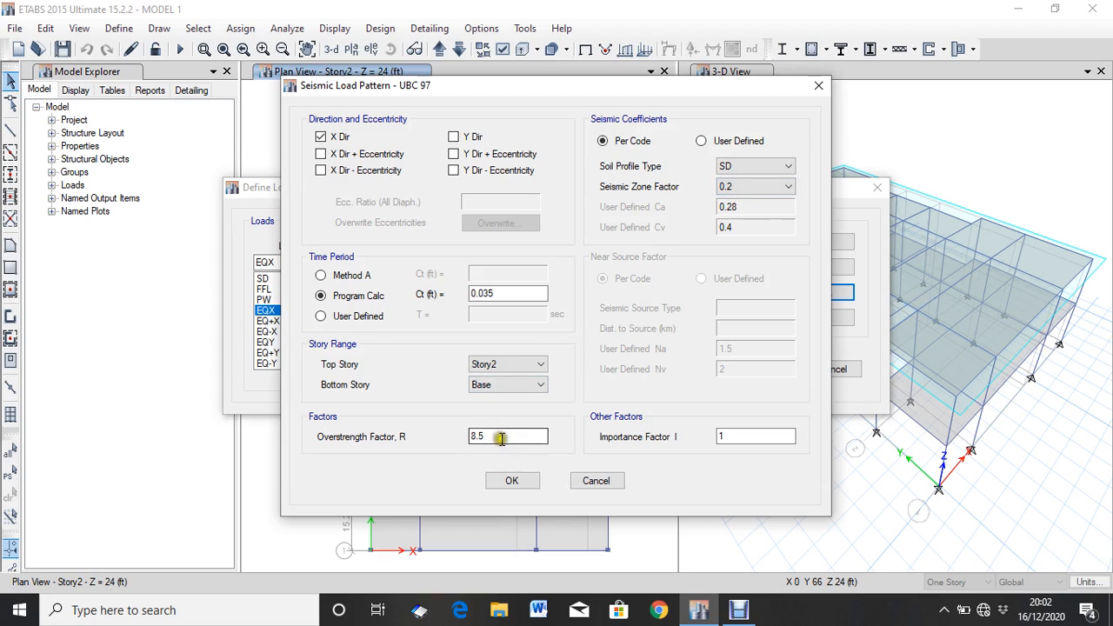
- Set the overstrength factor R of EQX to 5.5 and accept its seismic load settings
drag(500, 433, 454, 435)
text(5.5.)
key(BackSpace)
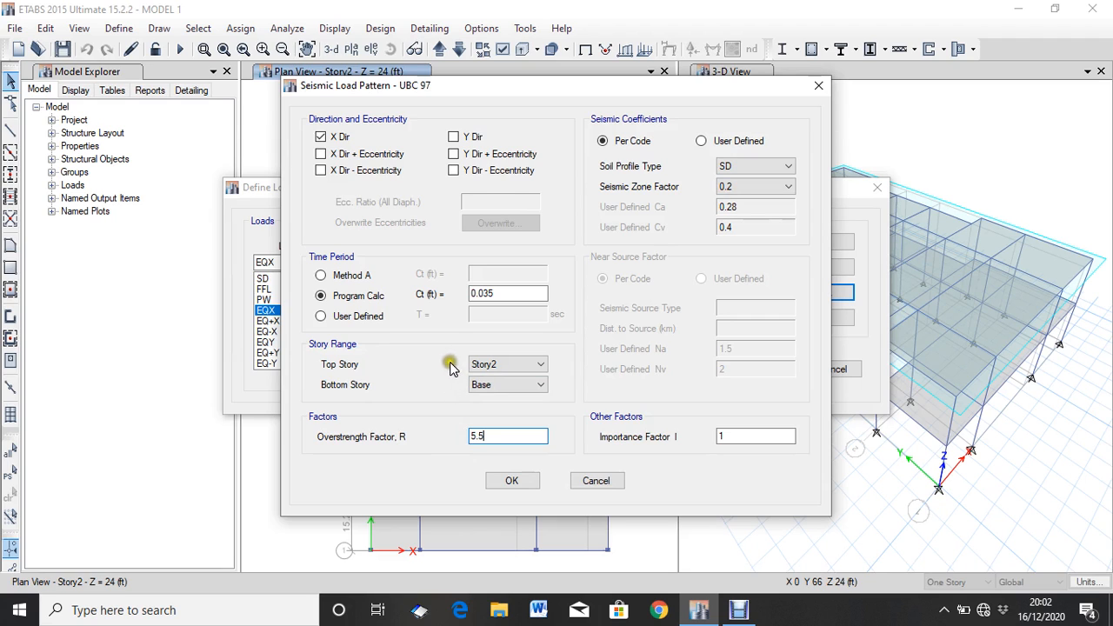
click(504, 481)
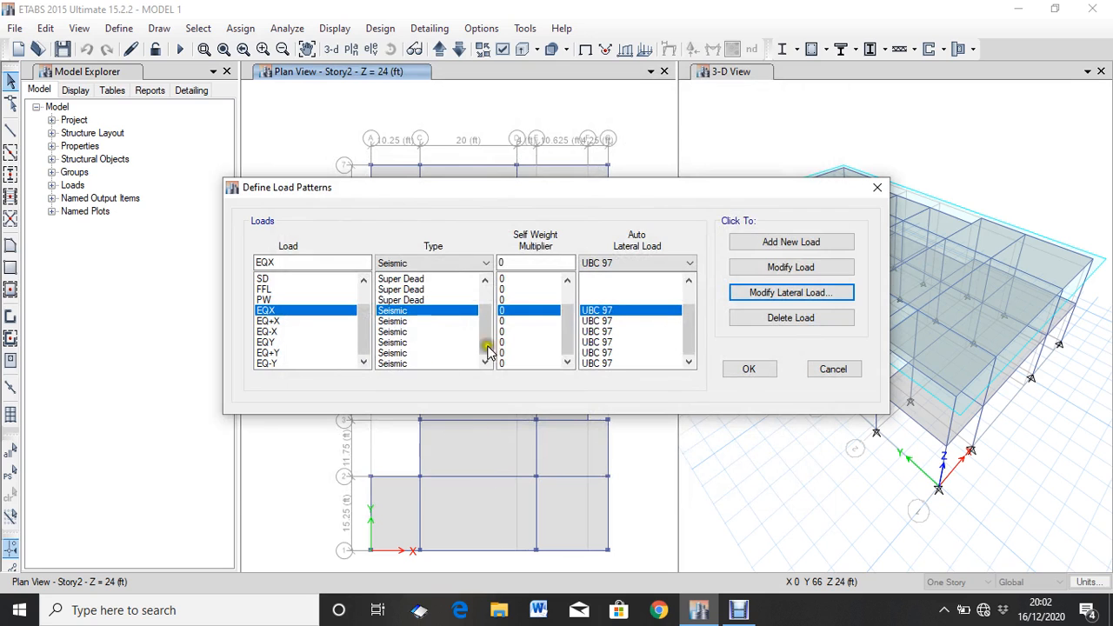
- Modify the lateral load of EQ+X so that only X Dir + Eccentricity is active
click(600, 321)
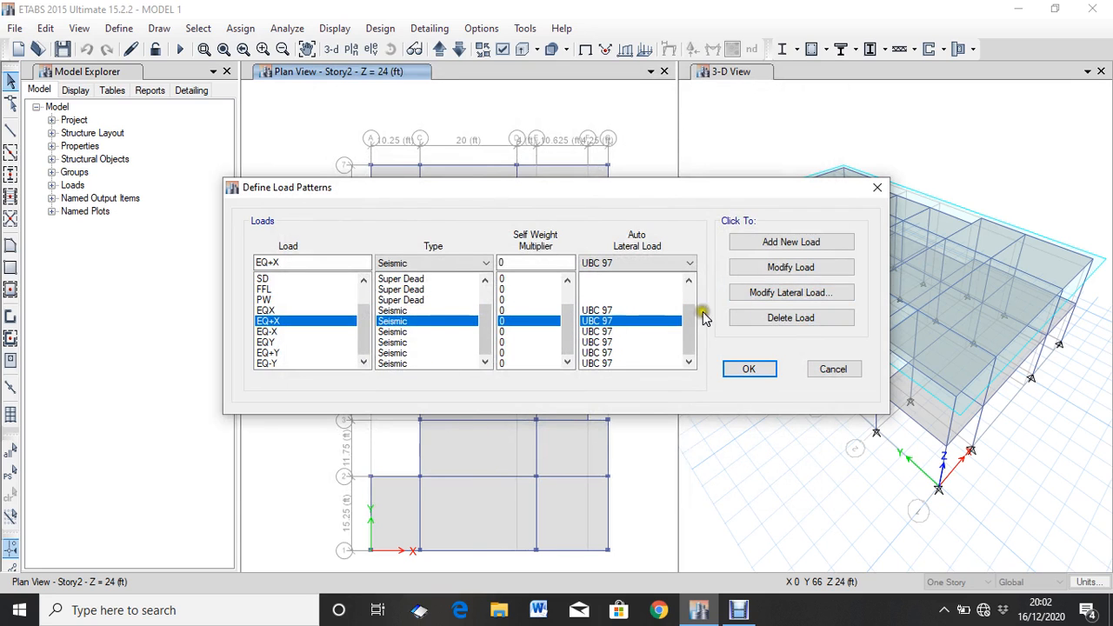
click(790, 293)
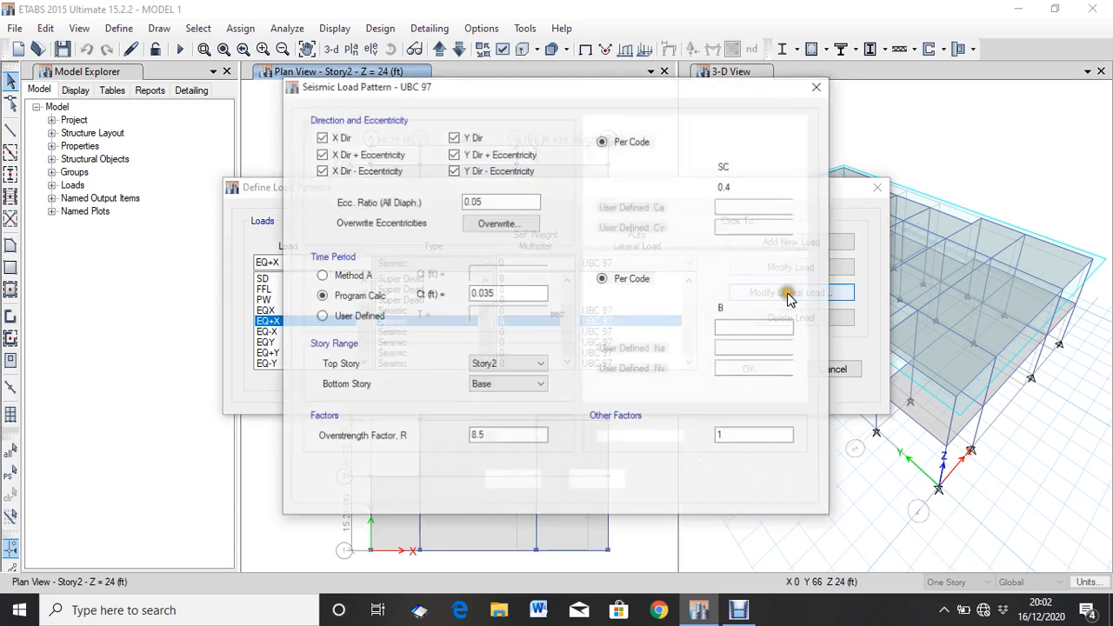
click(337, 135)
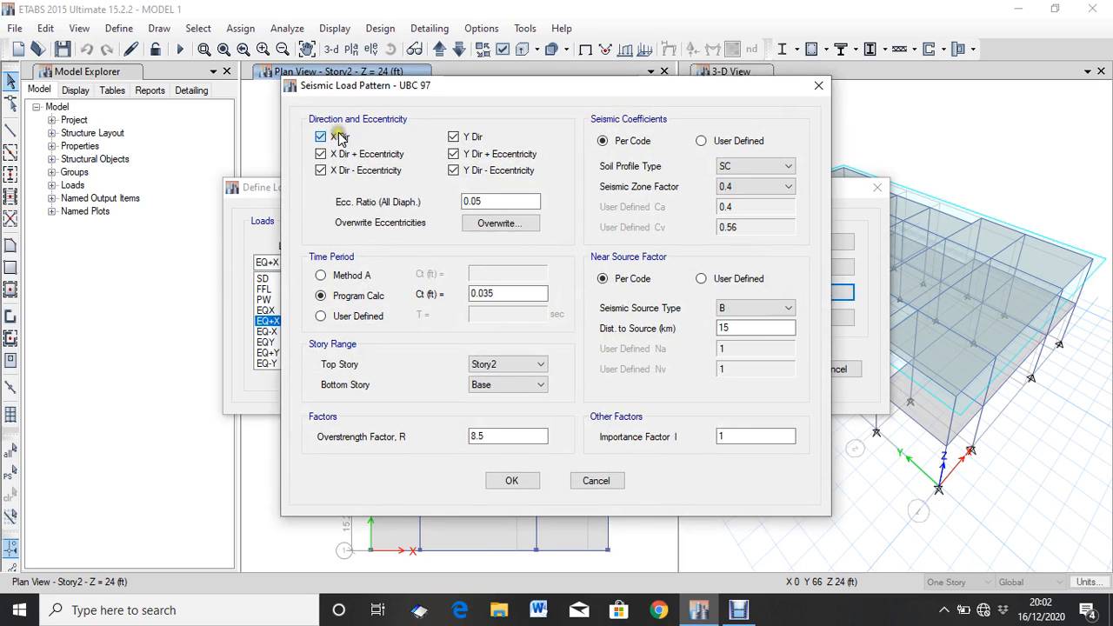
click(365, 170)
click(470, 136)
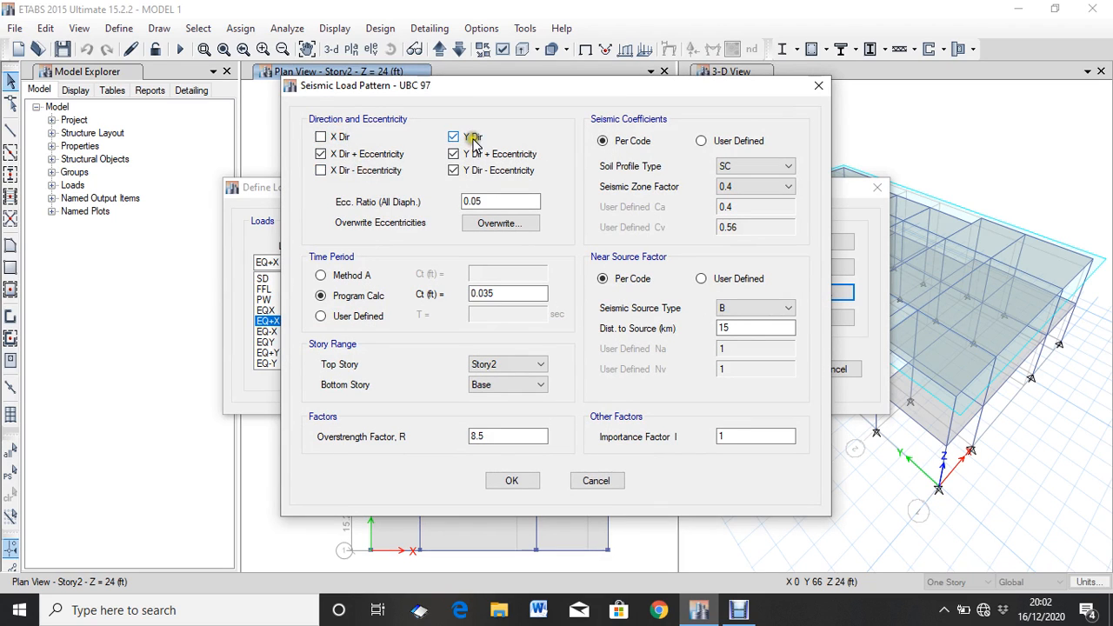
click(477, 154)
click(477, 171)
- Set the seismic coefficients of EQ+X to soil profile type SD and seismic zone factor 0.2
click(770, 167)
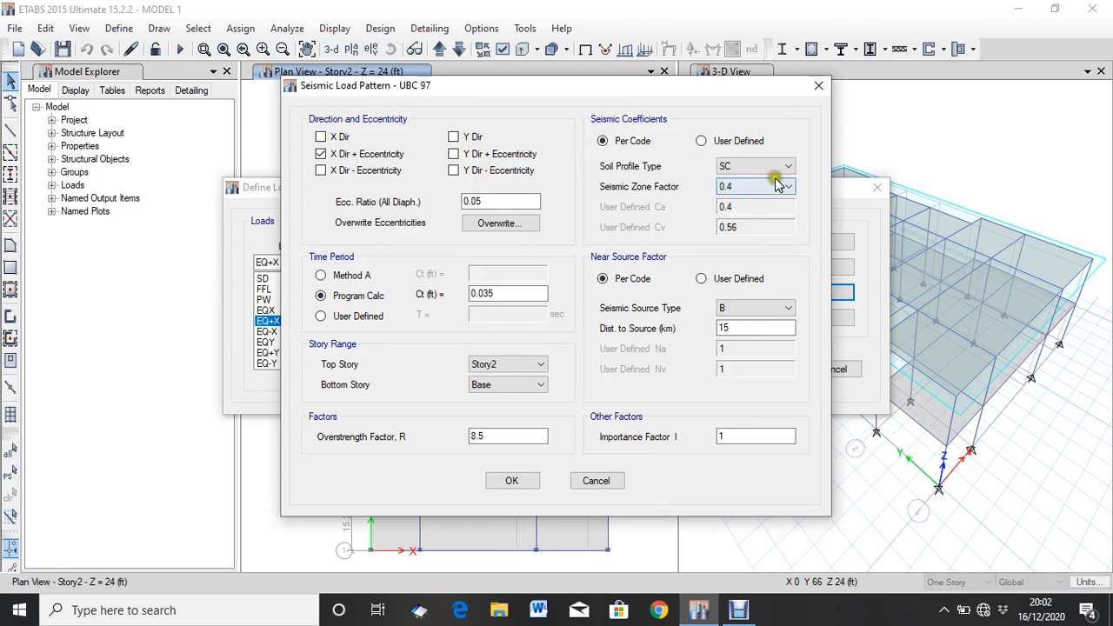
click(745, 212)
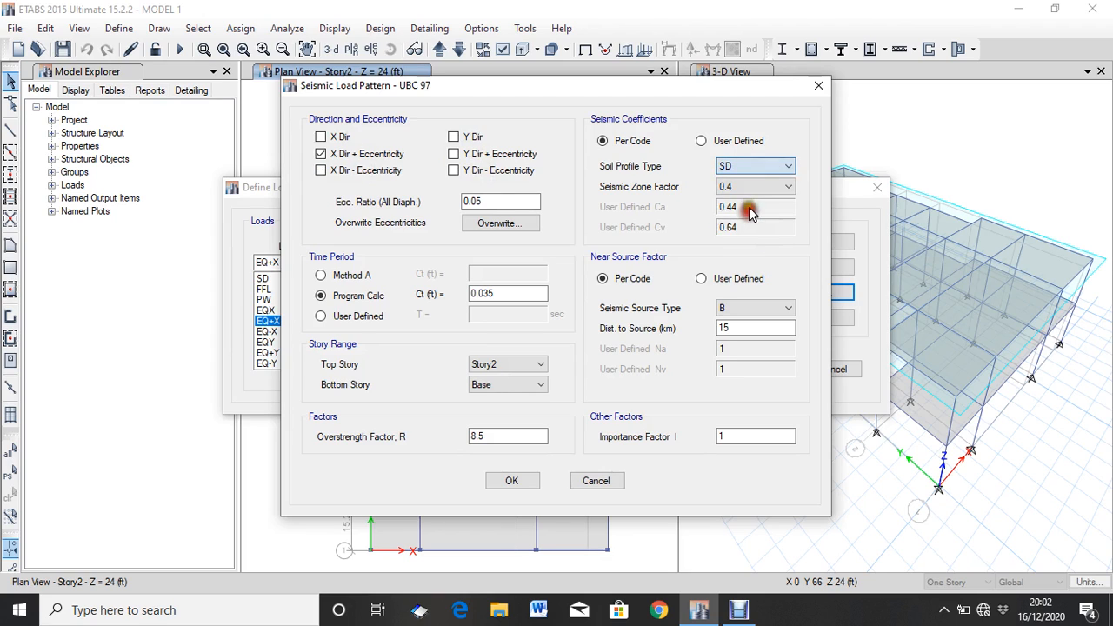
click(745, 186)
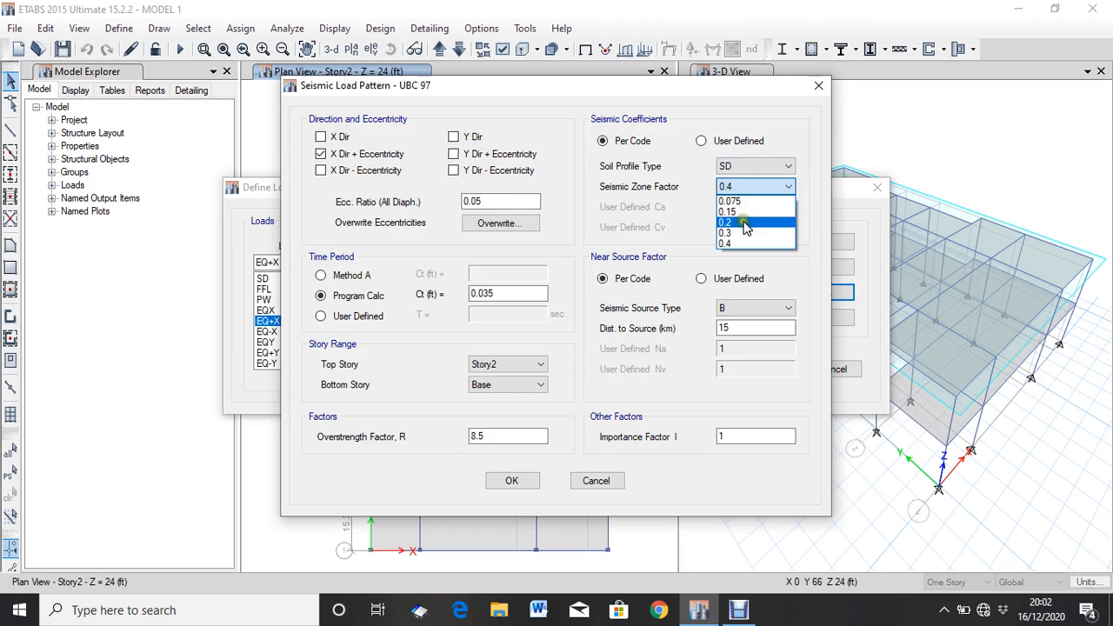
click(753, 218)
- Set the overstrength factor R of EQ+X to 5.5 and accept its seismic load settings
double_click(510, 437)
key(BackSpace)
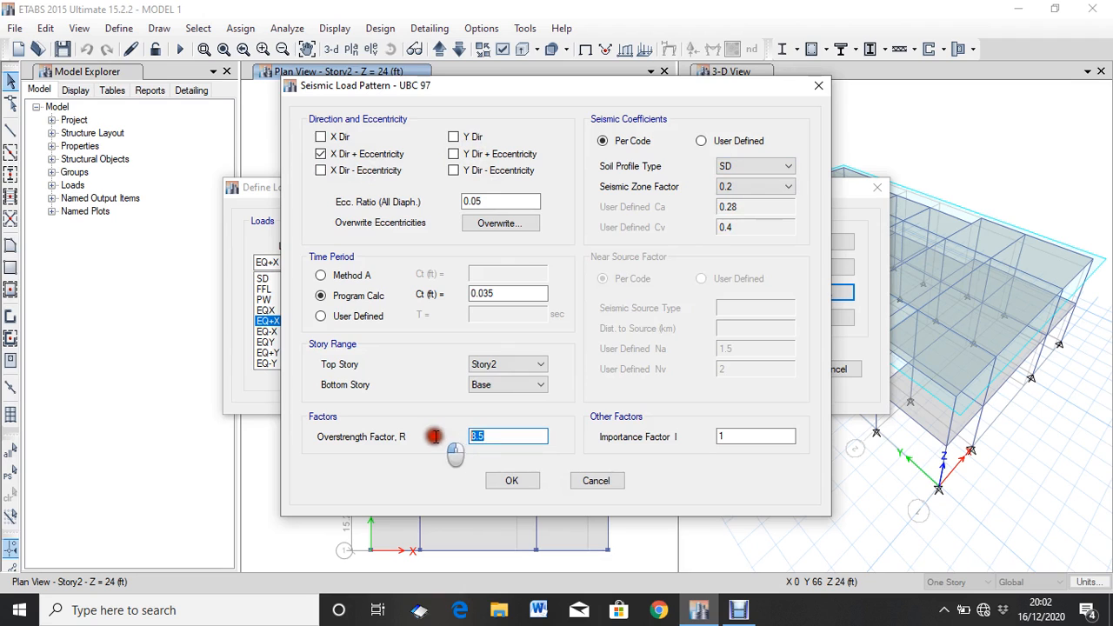
text(5.5)
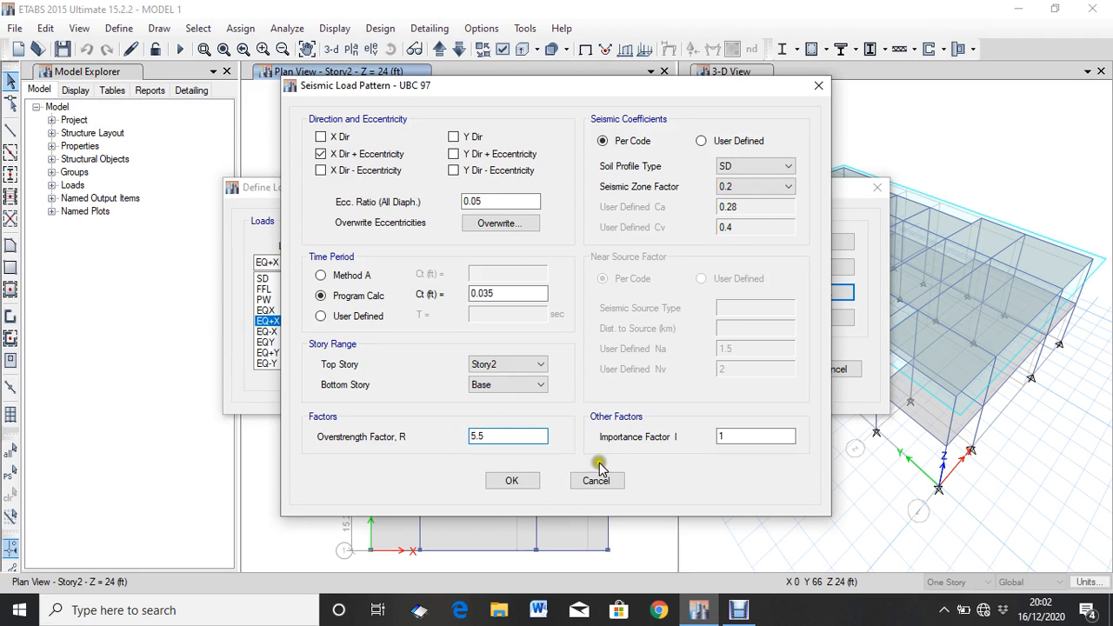
click(513, 481)
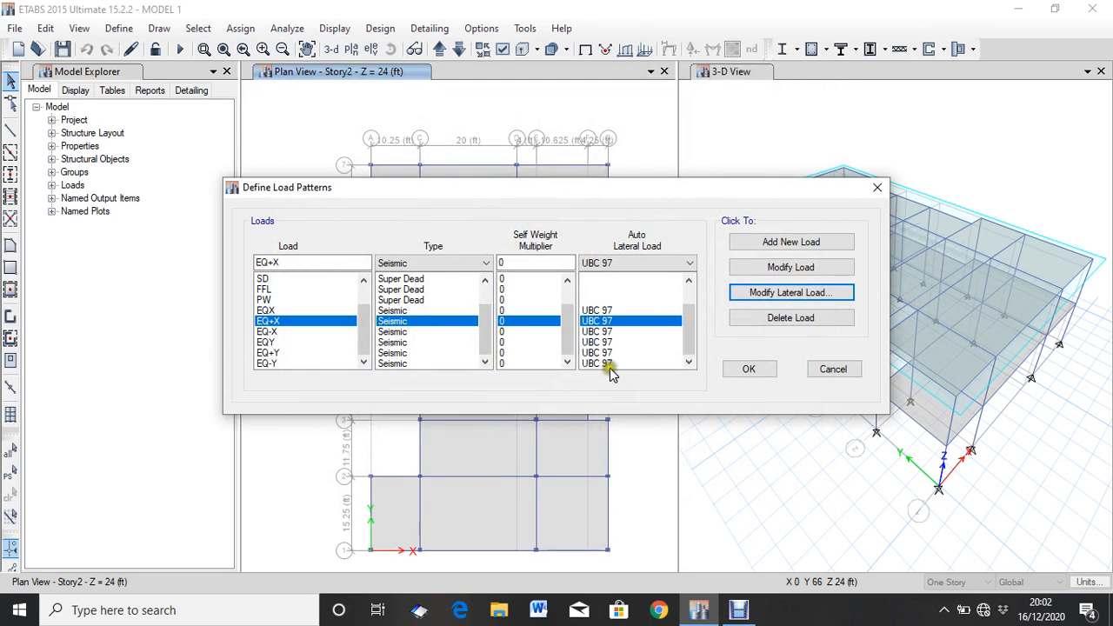
- Modify the lateral load of EQ-X so that only X Dir - Eccentricity is active
click(612, 333)
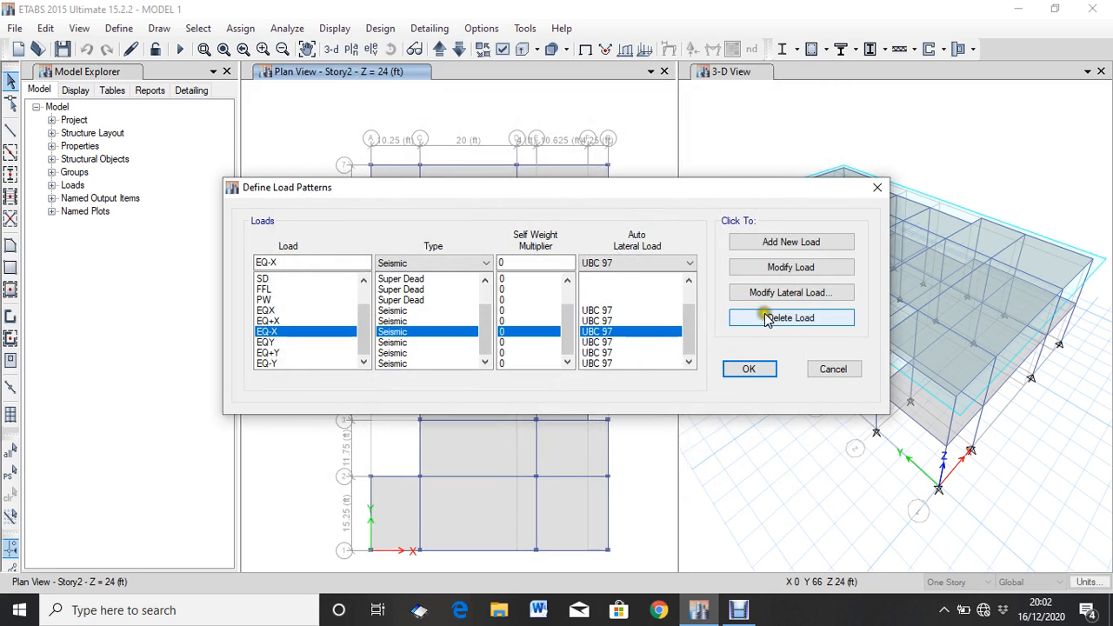
click(814, 295)
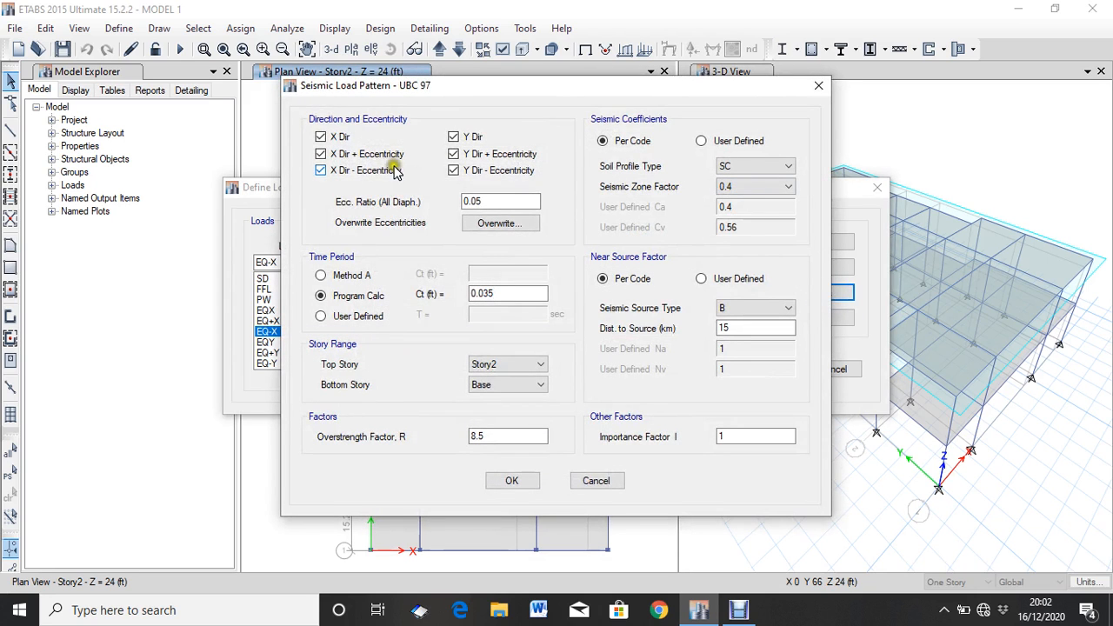
click(383, 170)
click(345, 137)
click(357, 154)
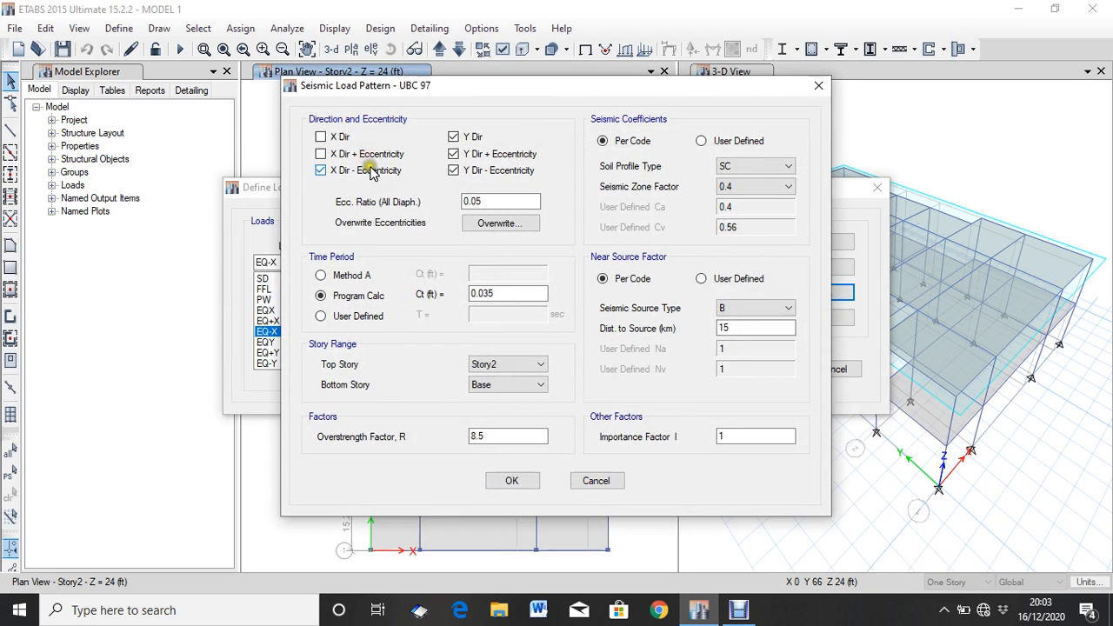
click(372, 171)
click(480, 139)
click(487, 154)
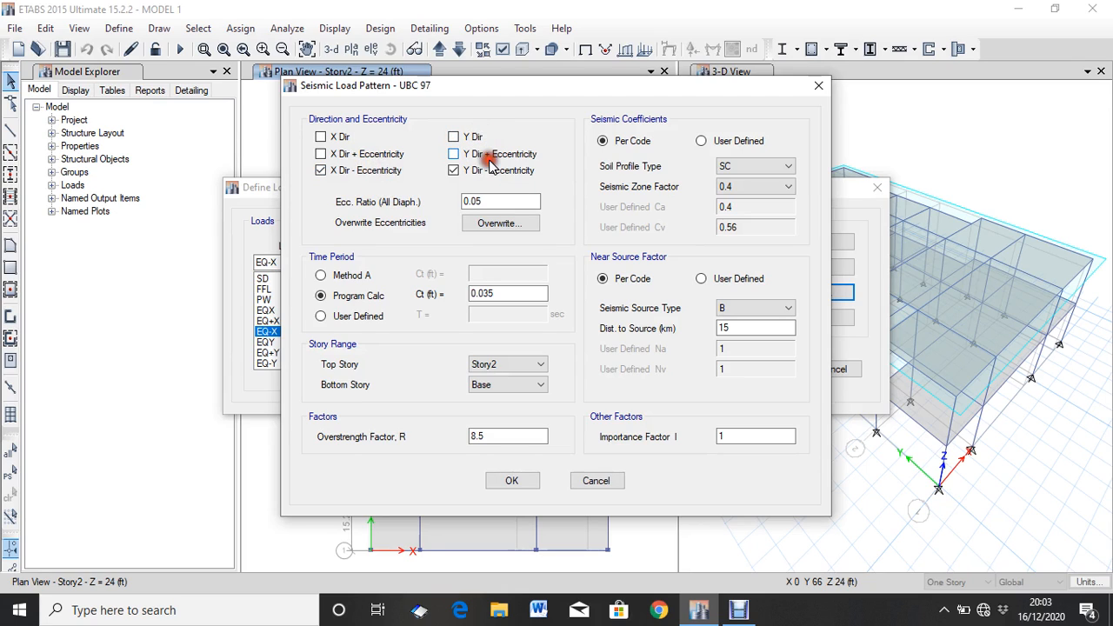
click(491, 171)
- Set the seismic coefficients of EQ-X to soil profile type SD and seismic zone factor 0.2
click(765, 166)
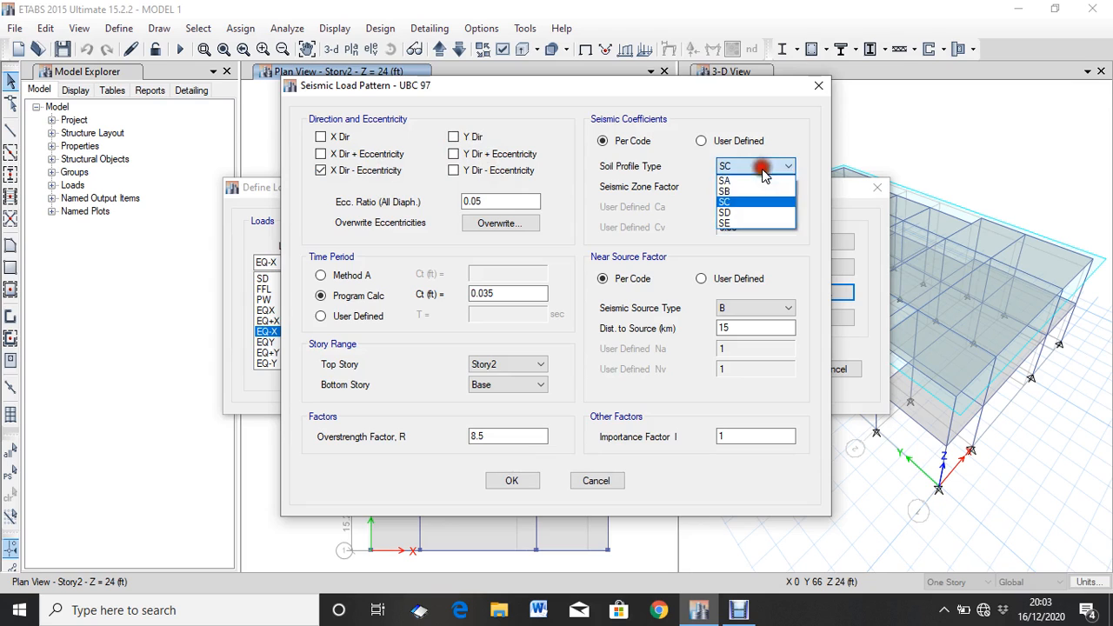
click(749, 215)
click(745, 186)
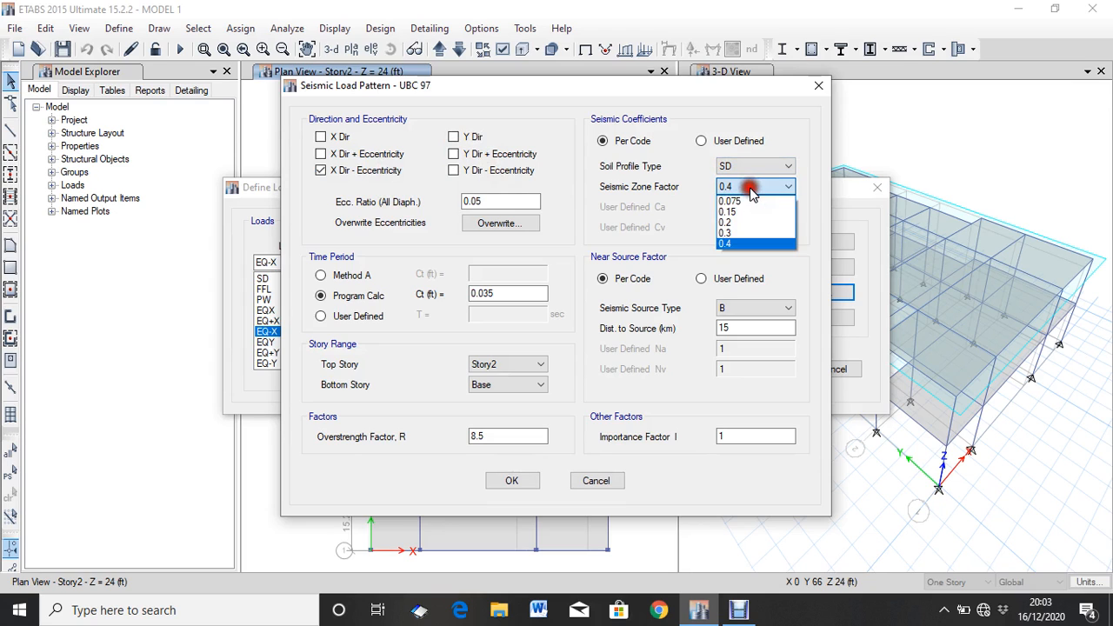
click(745, 222)
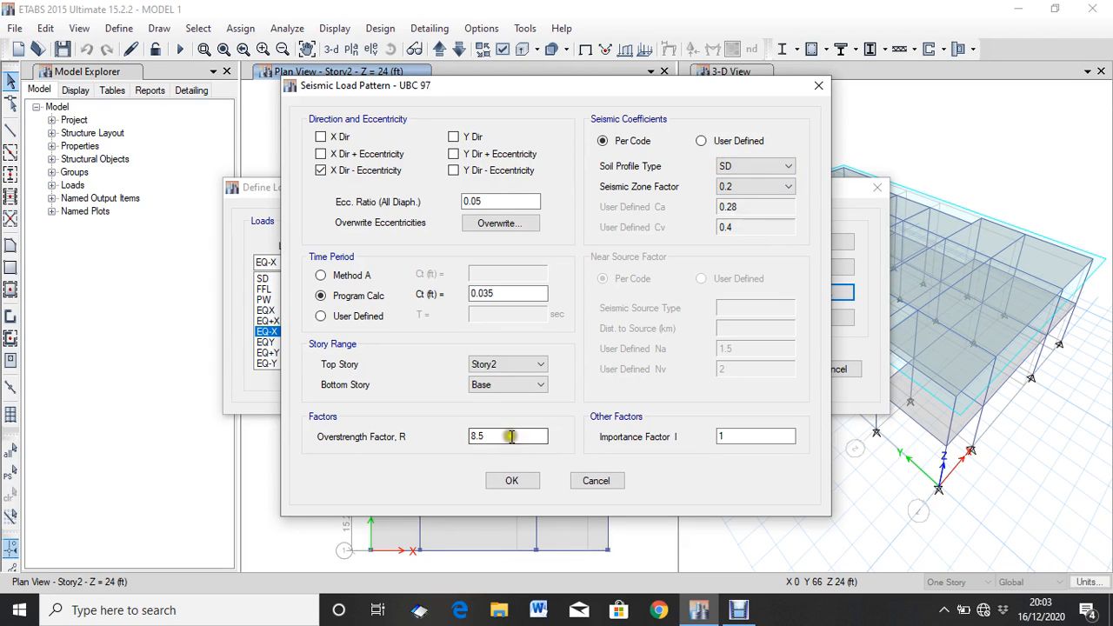
- Set the overstrength factor R of EQ-X to 5.5 and accept its seismic load settings
drag(509, 437, 439, 436)
text(5.5)
click(532, 480)
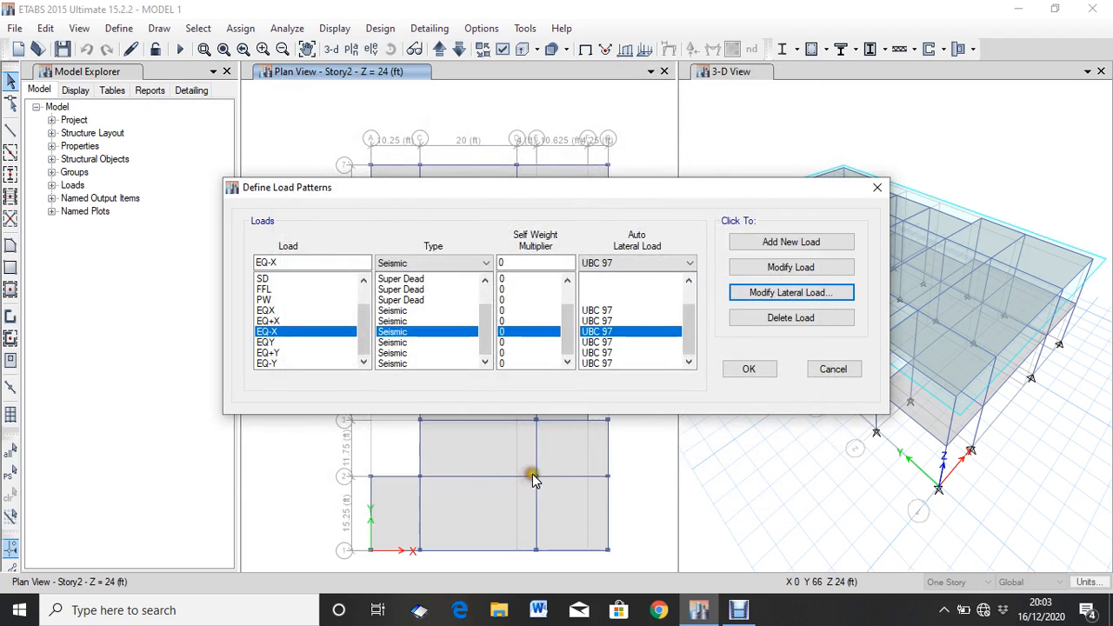
- Modify the lateral load of EQY so that only Y Dir is active
click(611, 342)
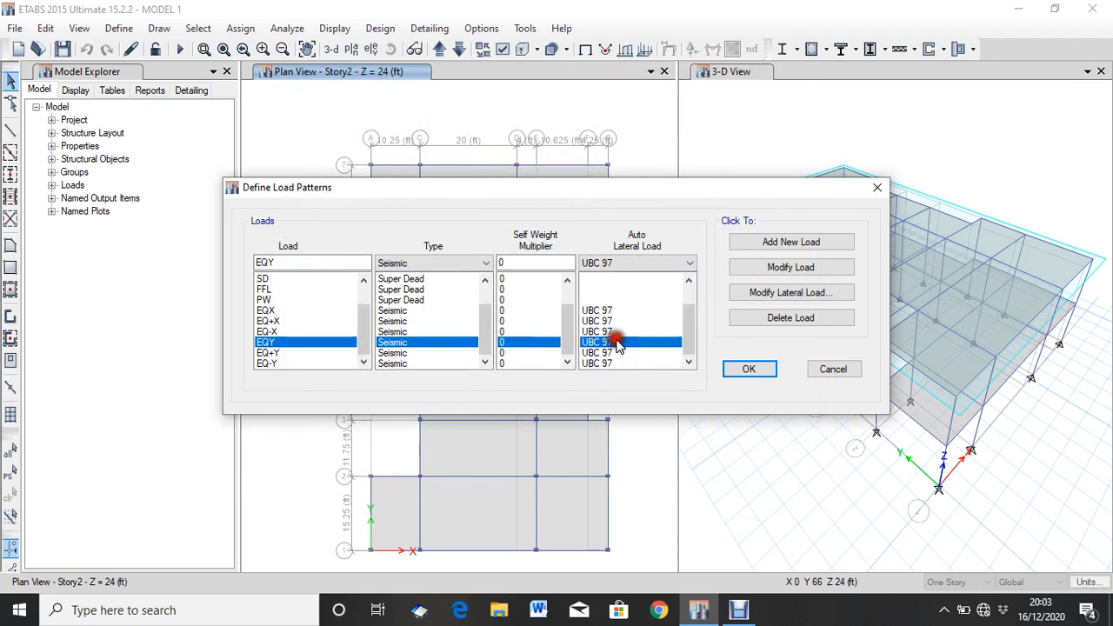
click(787, 294)
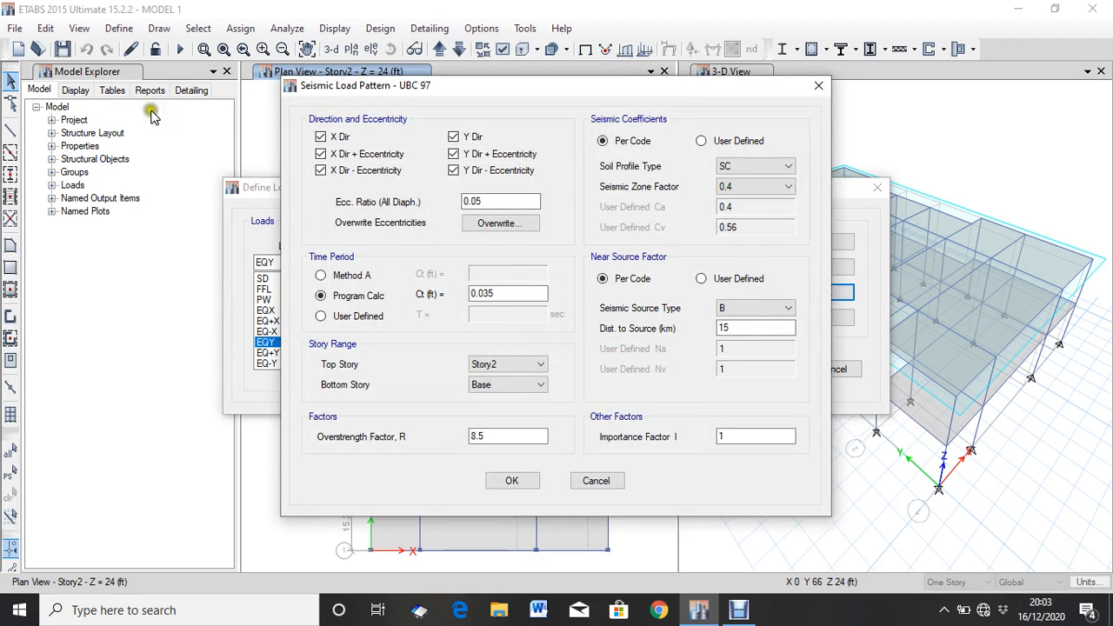
click(320, 137)
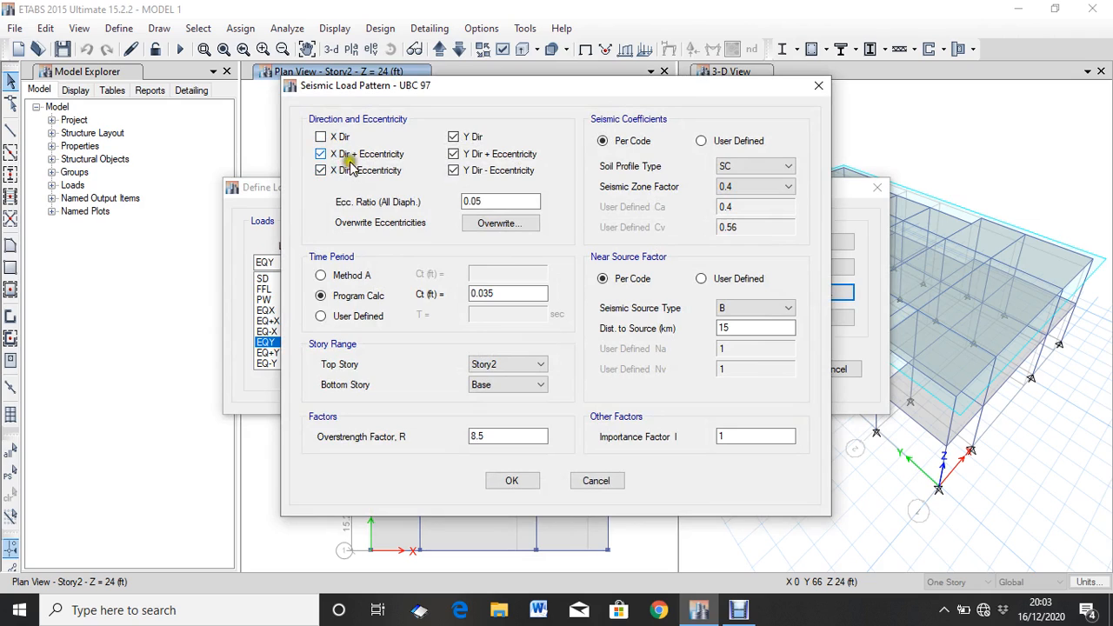
click(346, 170)
click(348, 155)
click(456, 154)
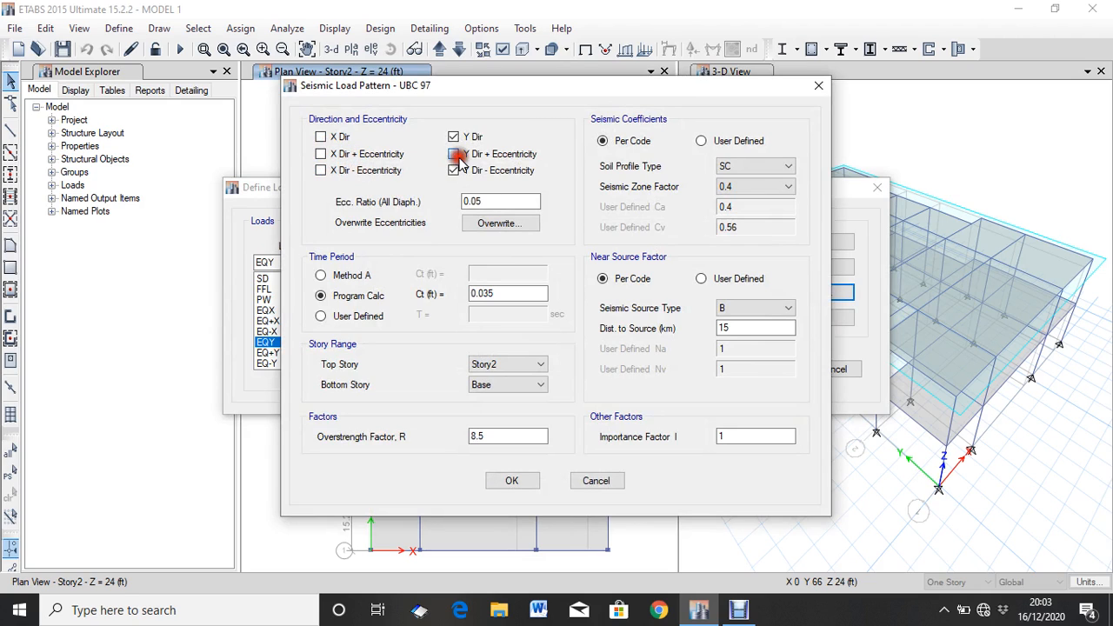
click(454, 171)
- Set the seismic coefficients of EQY to soil profile type SD and seismic zone factor 0.2
click(723, 168)
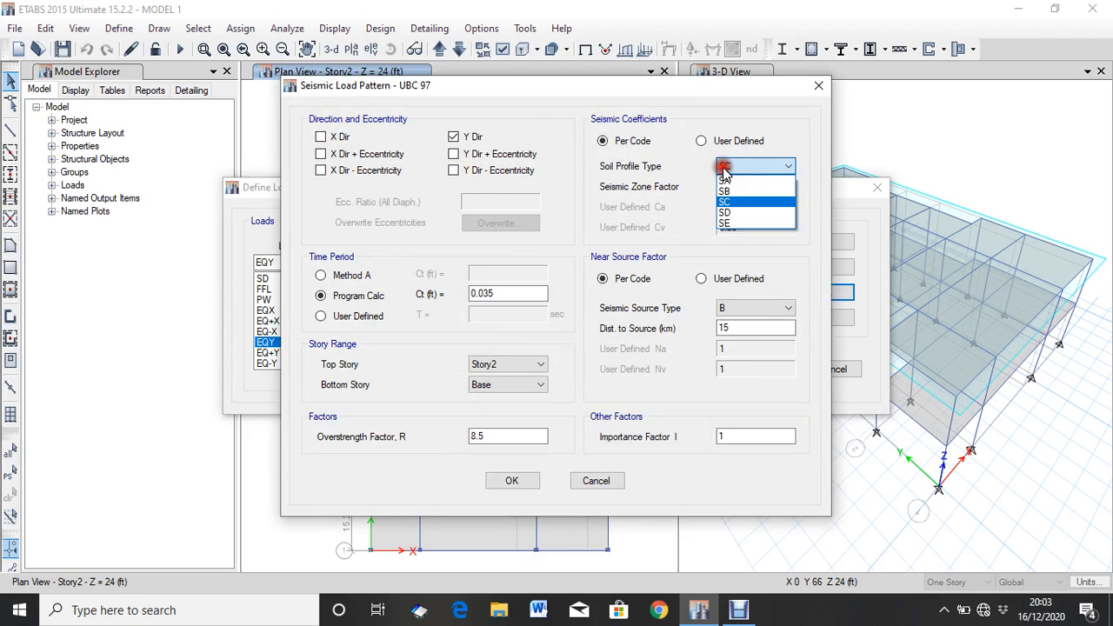
click(724, 213)
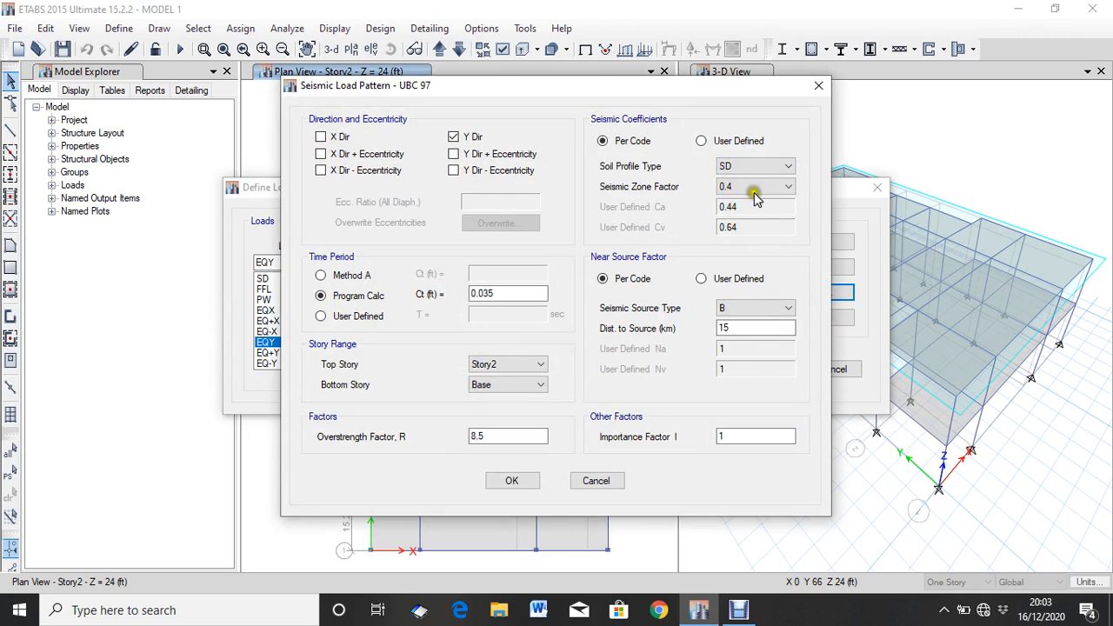
click(753, 189)
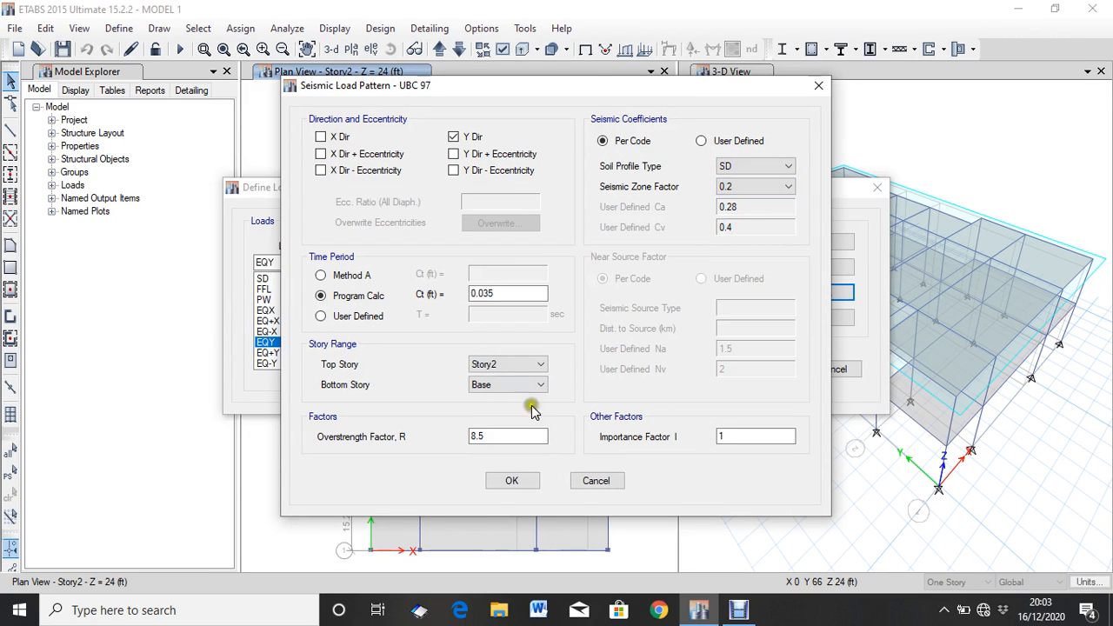
- Set the overstrength factor R of EQY to 5.5 and accept its seismic load settings
drag(484, 436, 436, 434)
text(5.5)
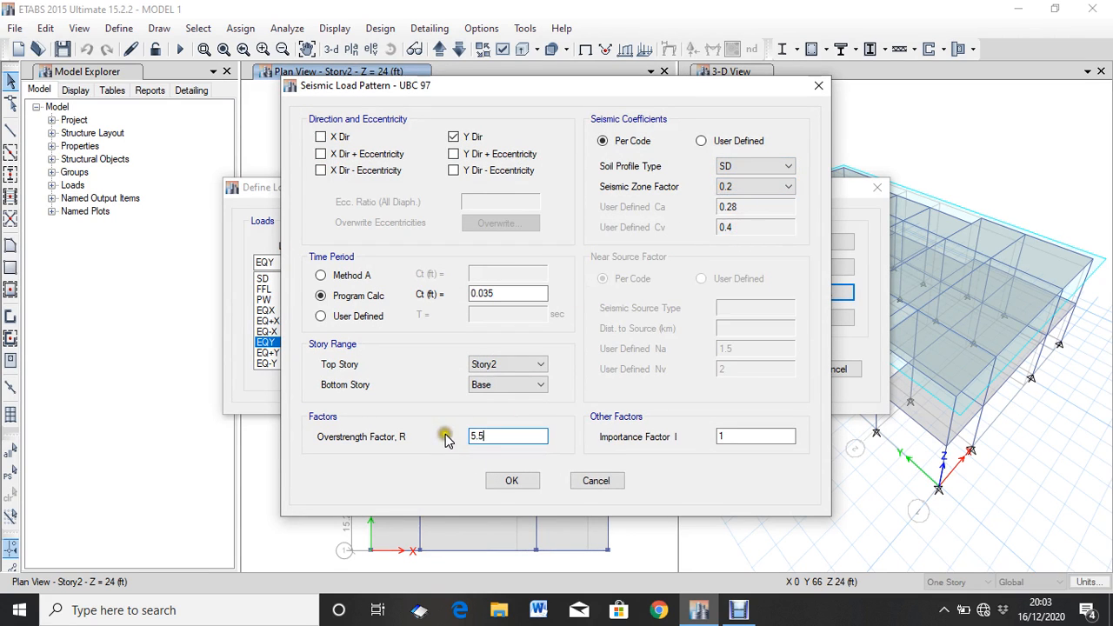
click(511, 480)
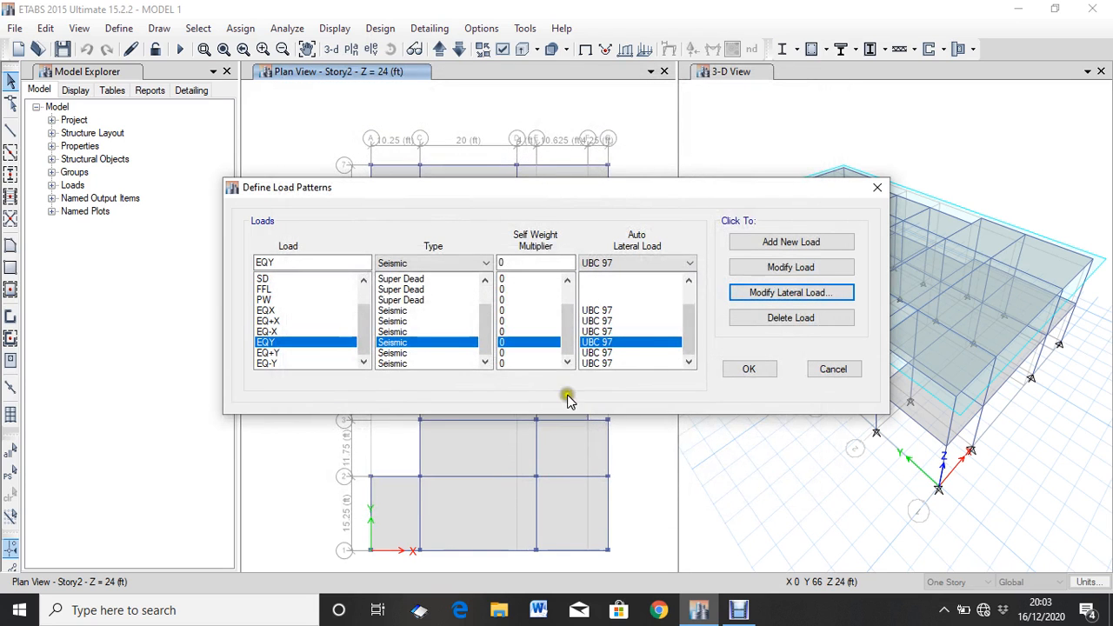
- Modify the lateral load of EQ+Y so that only Y Dir + Eccentricity is active
click(610, 352)
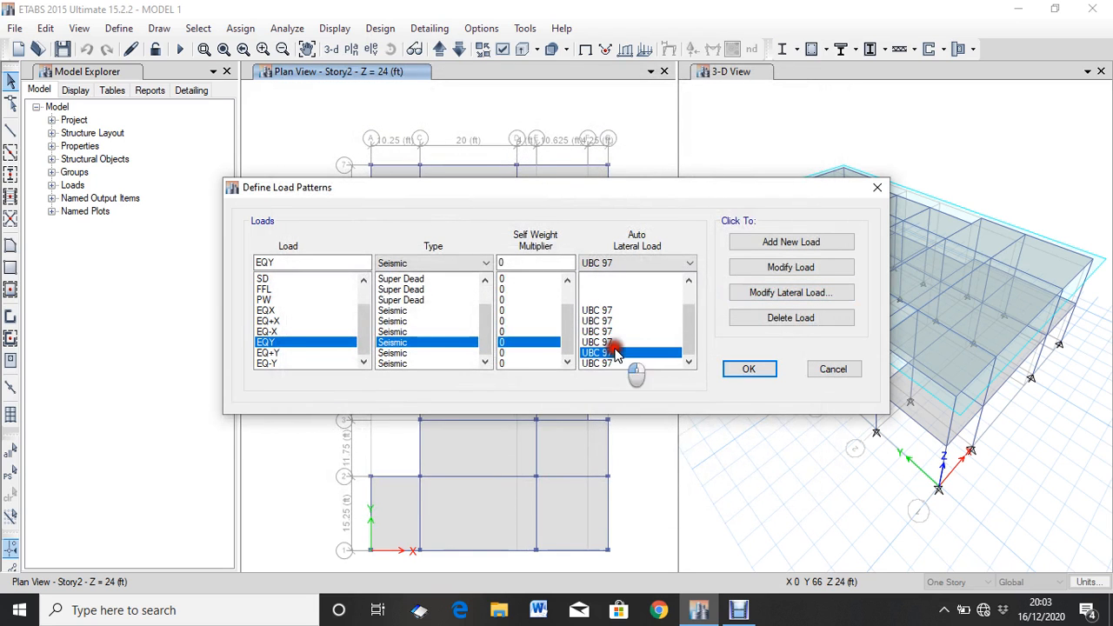
click(807, 293)
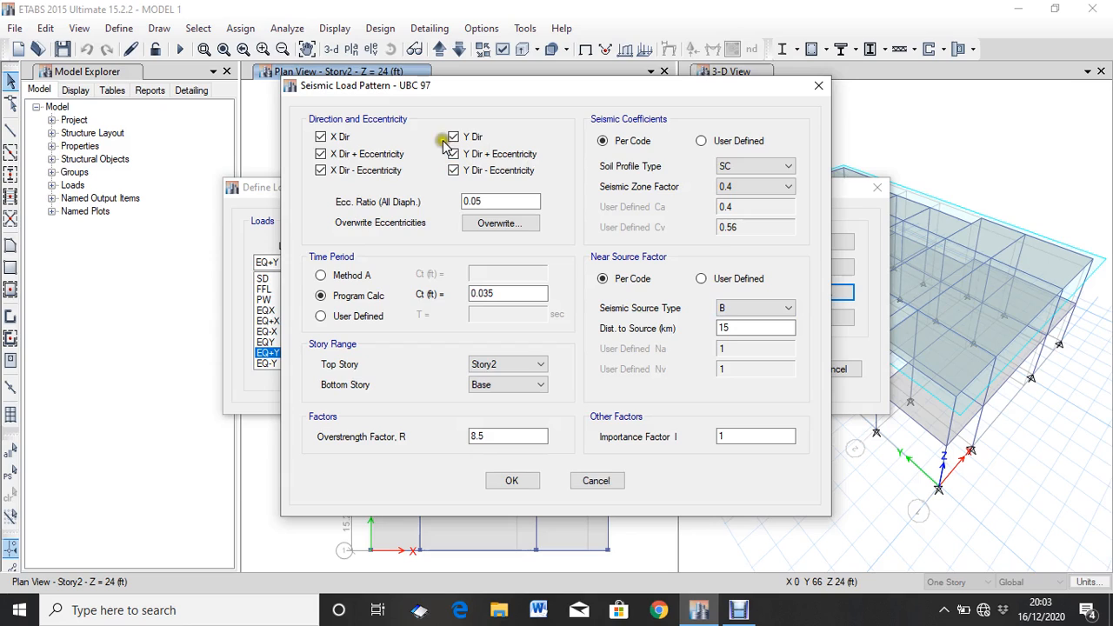
click(340, 138)
click(368, 155)
click(377, 169)
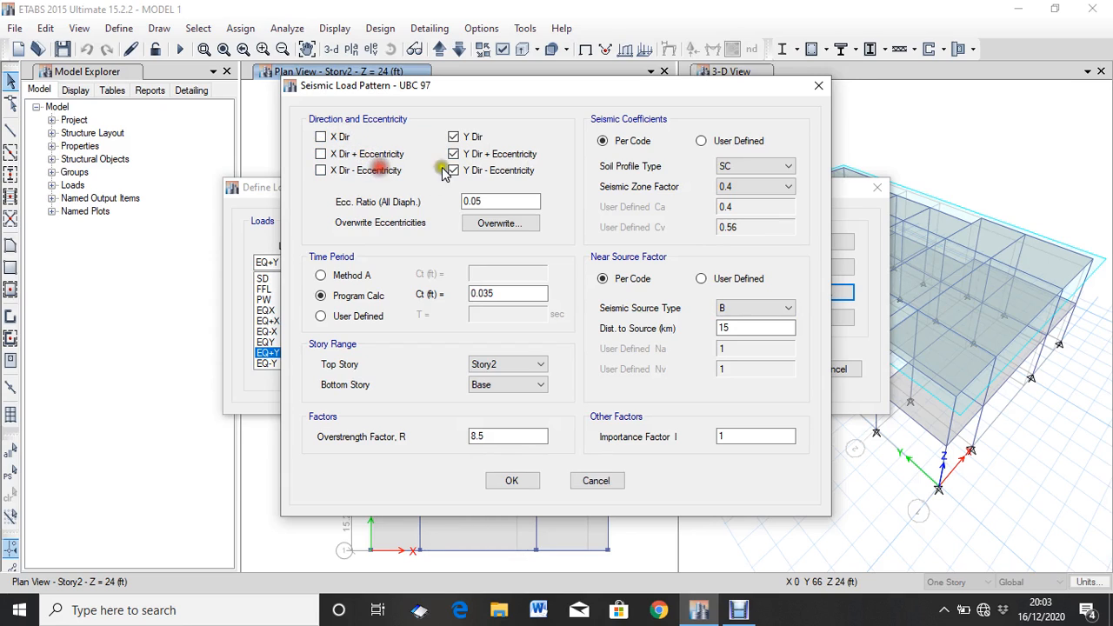
click(469, 137)
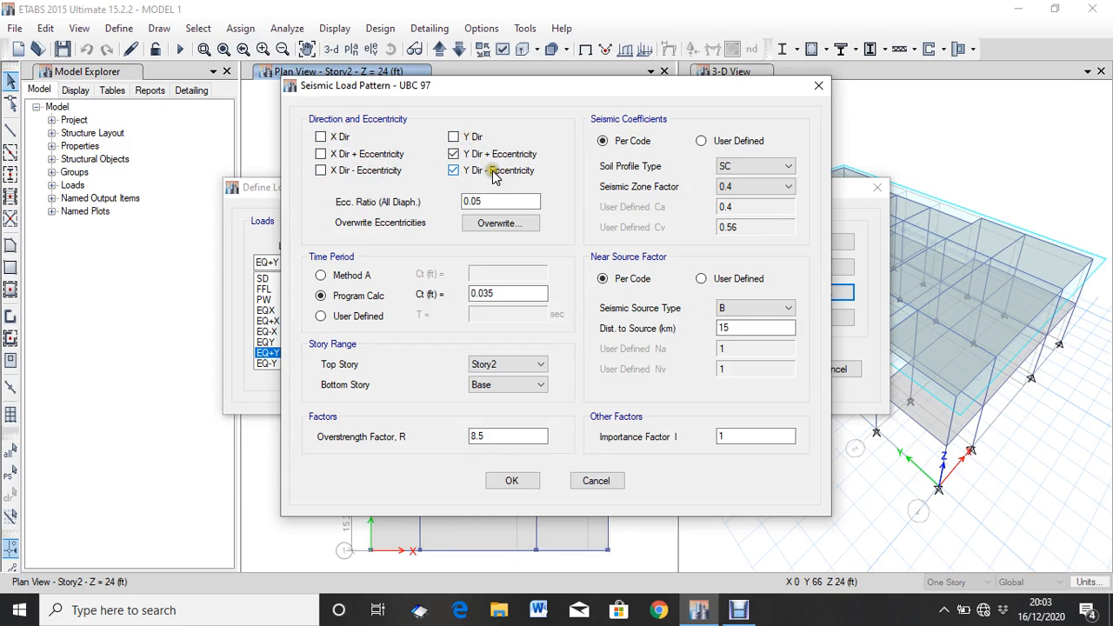
click(489, 170)
- Set the seismic coefficients of EQ+Y to soil profile type SD and seismic zone factor 0.2
click(745, 167)
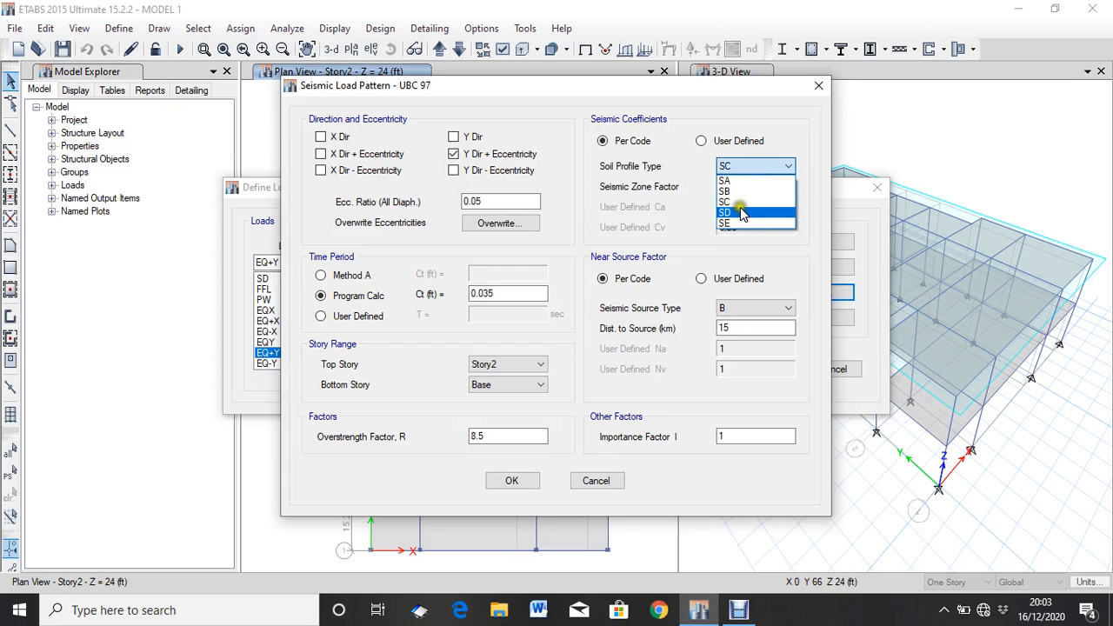
click(728, 212)
click(749, 186)
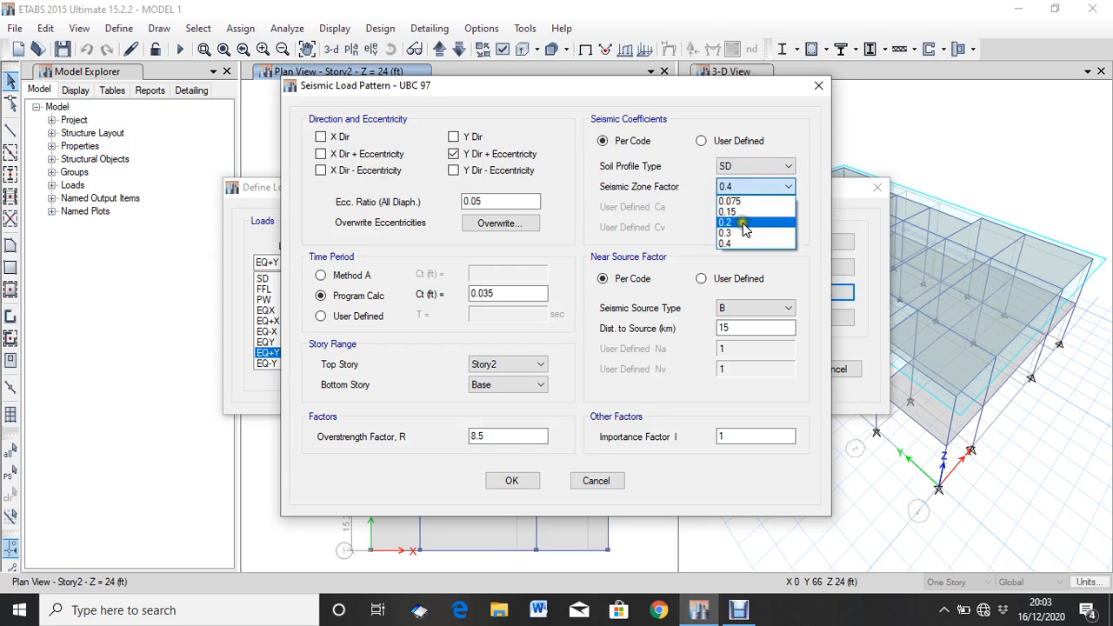
click(736, 222)
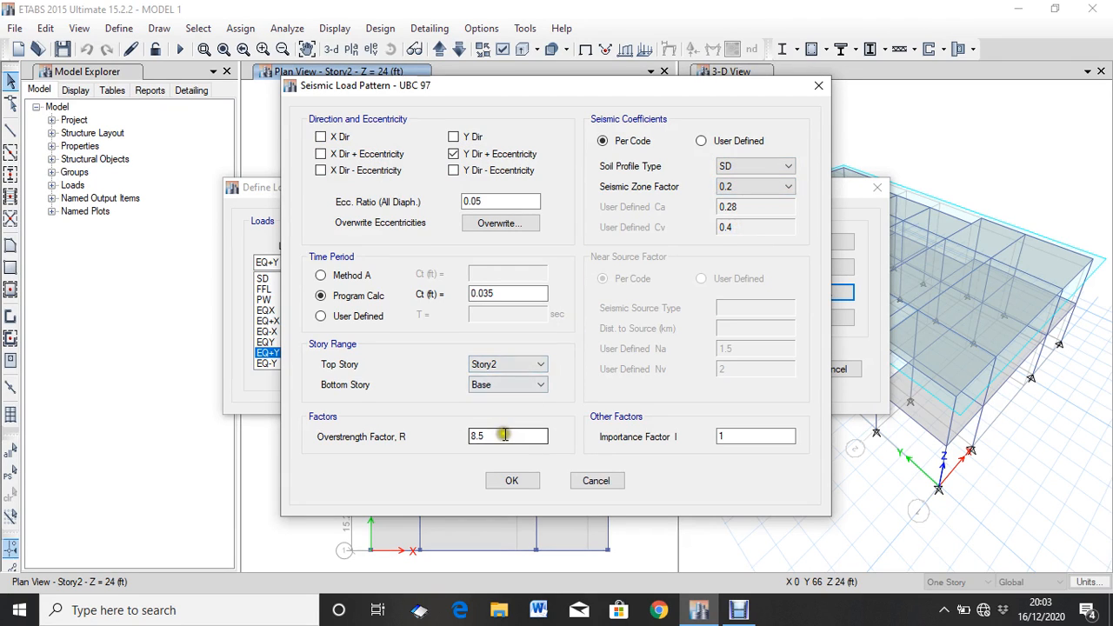
- Set the overstrength factor R of EQ+Y to 5.5 and accept its seismic load settings
drag(504, 436, 459, 435)
text(5.)
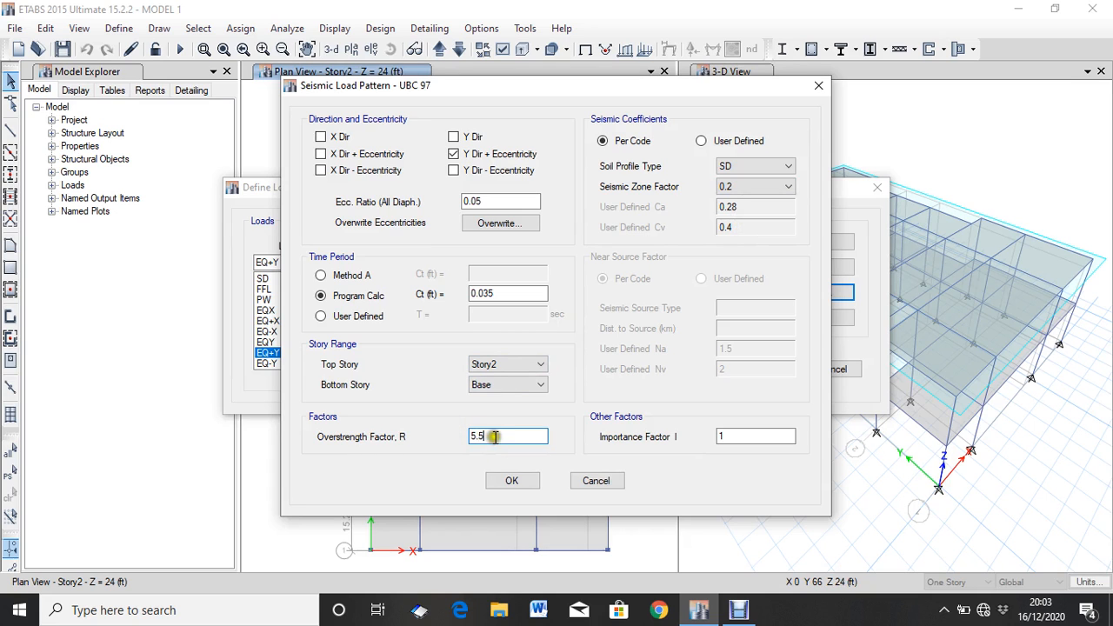
click(512, 480)
- Modify the lateral load of EQ-Y so that only Y Dir - Eccentricity is active
click(600, 362)
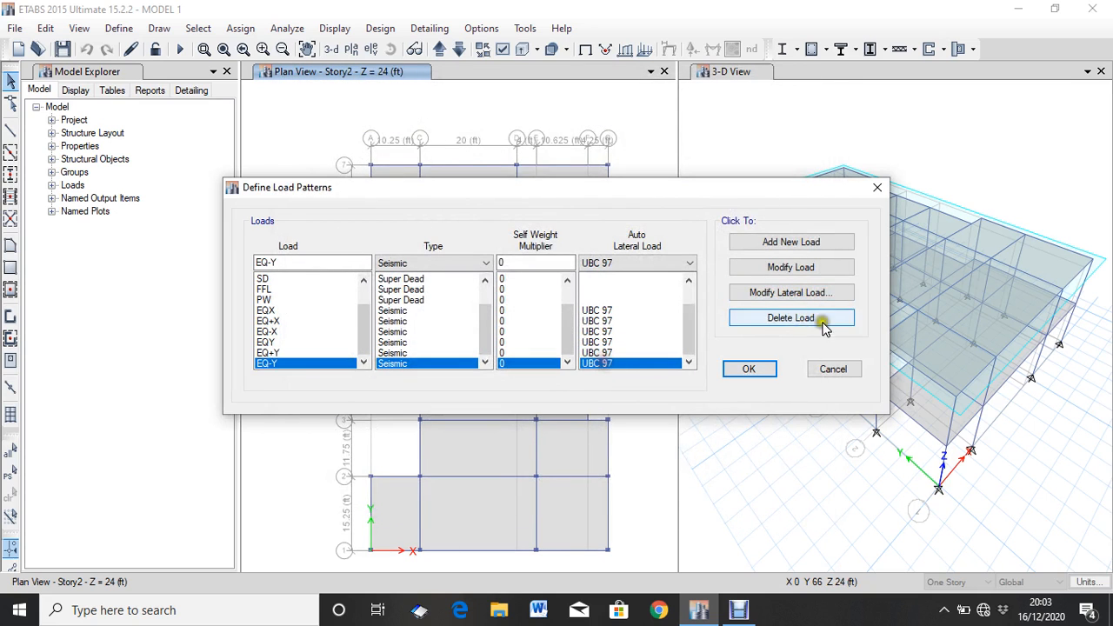
click(809, 292)
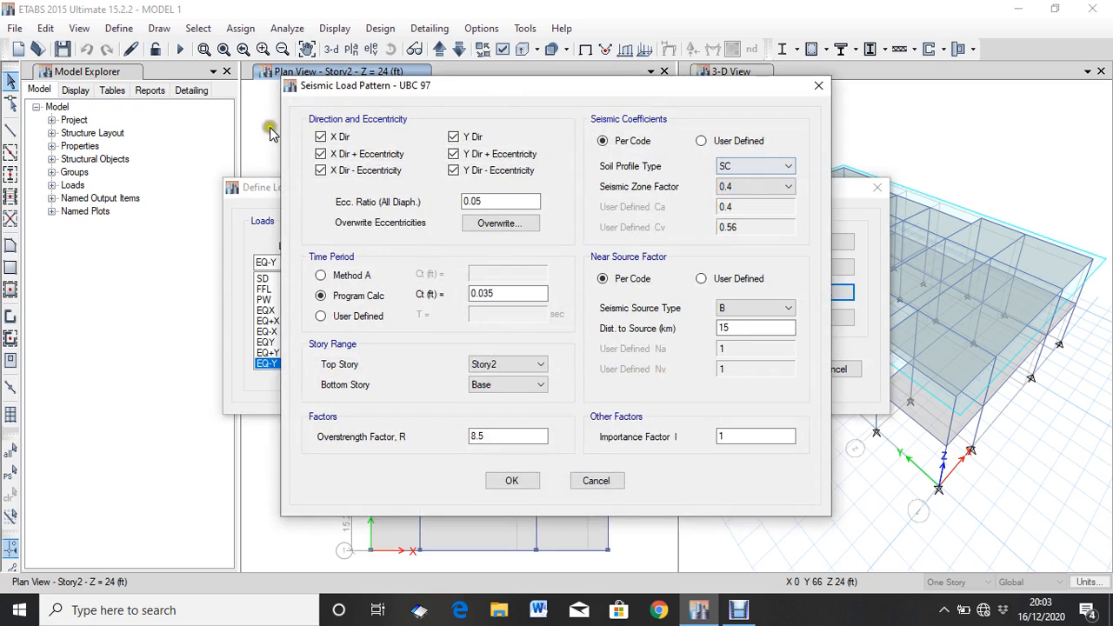
click(336, 137)
click(342, 153)
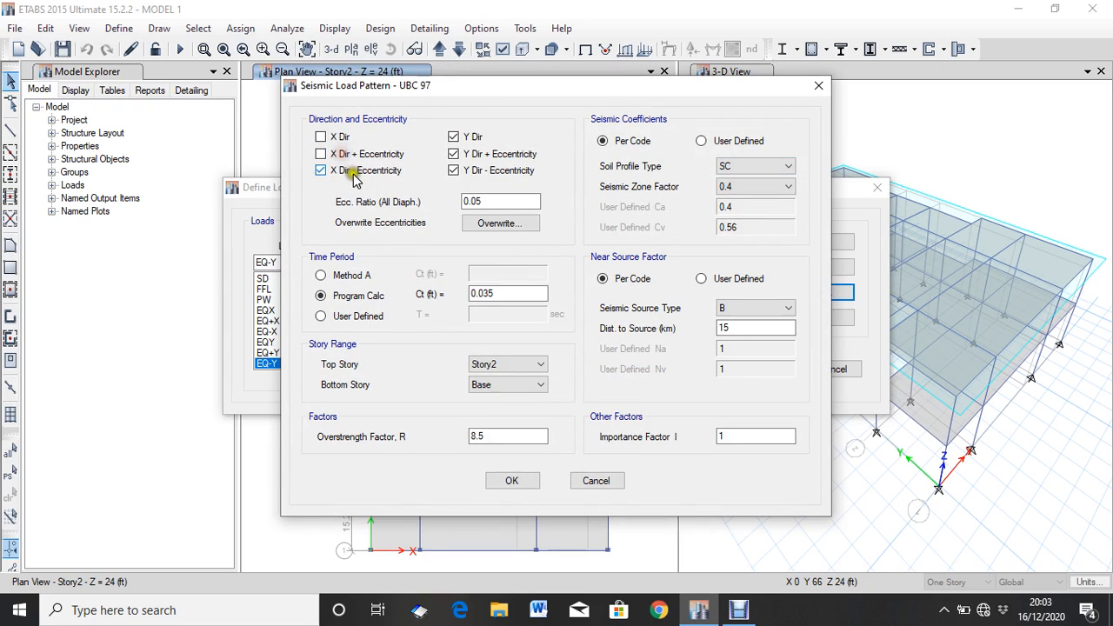
click(344, 170)
click(467, 135)
click(490, 156)
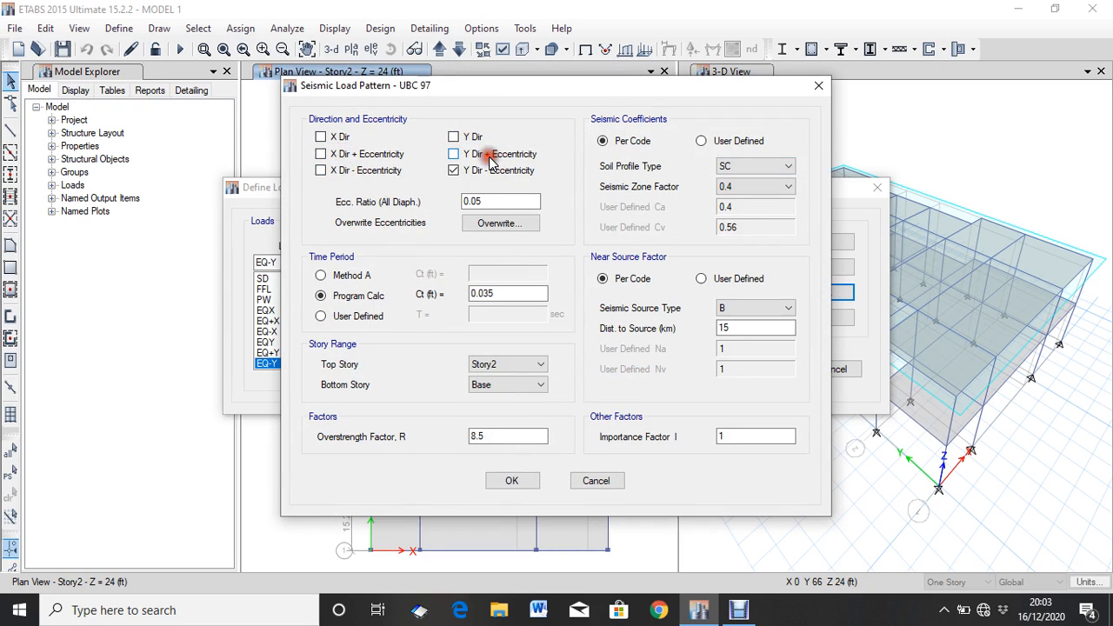
- Set the seismic coefficients of EQ-Y to soil profile type SD and seismic zone factor 0.2
click(769, 170)
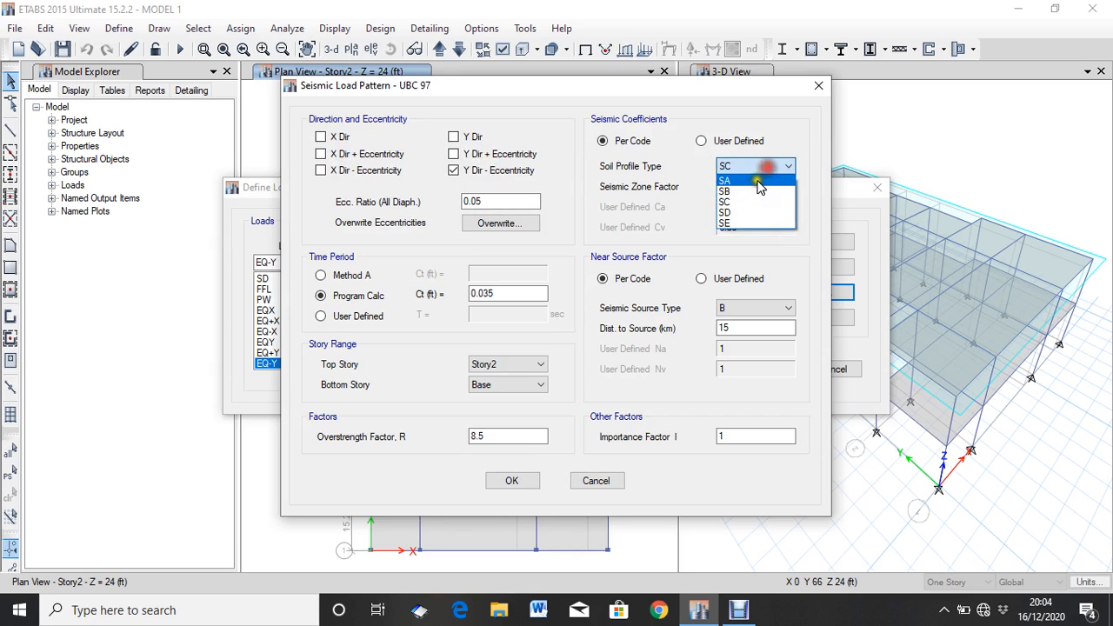
click(739, 210)
click(754, 187)
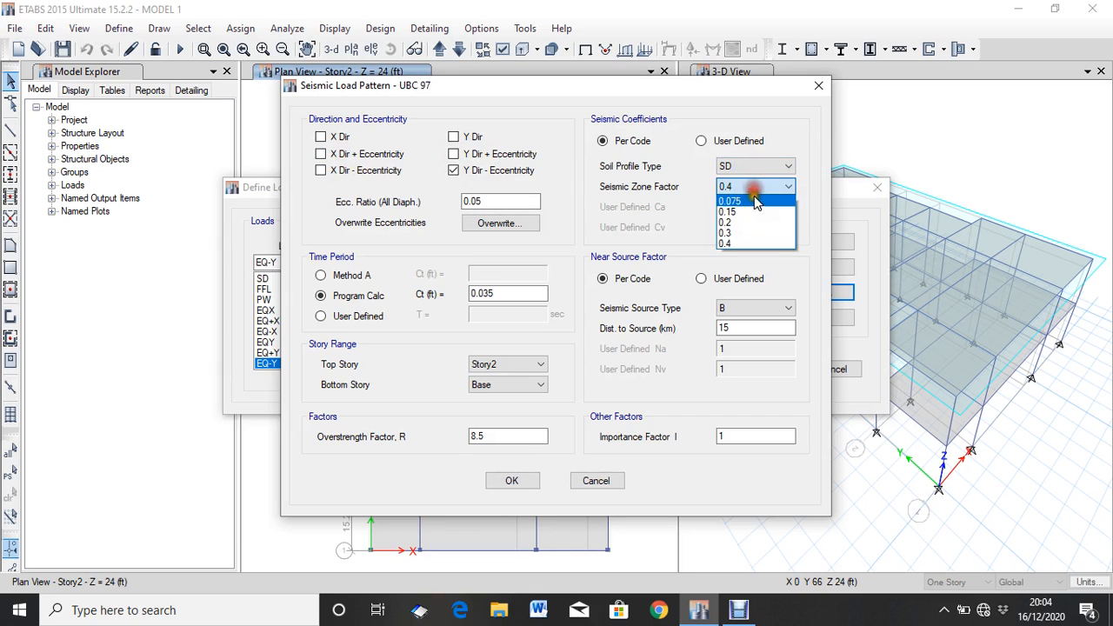
click(746, 218)
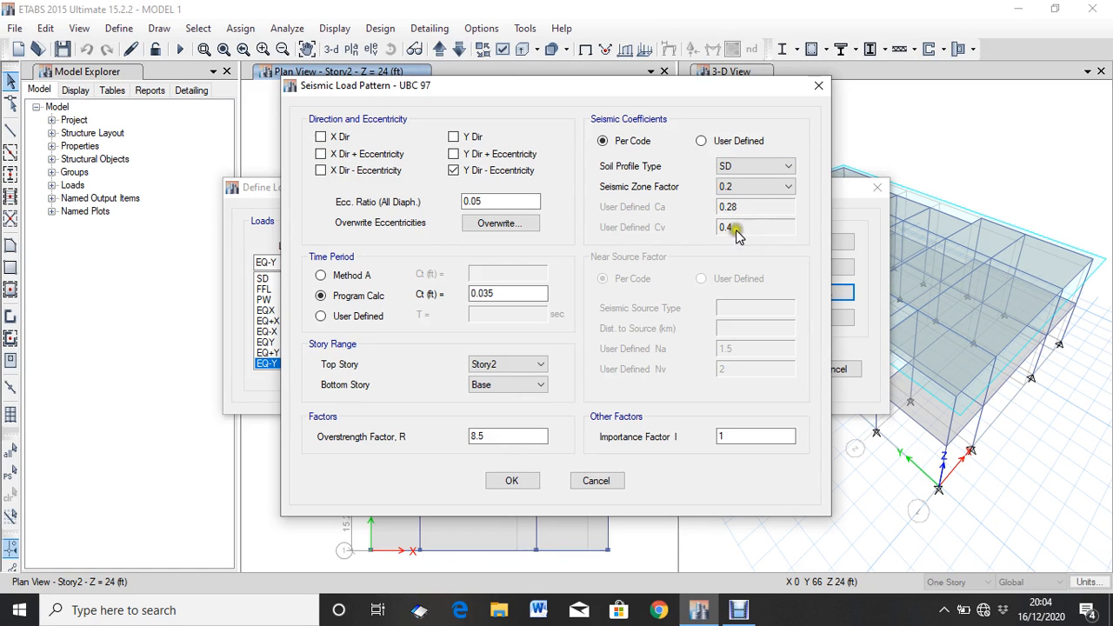
- Set the overstrength factor R of EQ-Y to 5 and accept its seismic load settings
double_click(487, 436)
text(5)
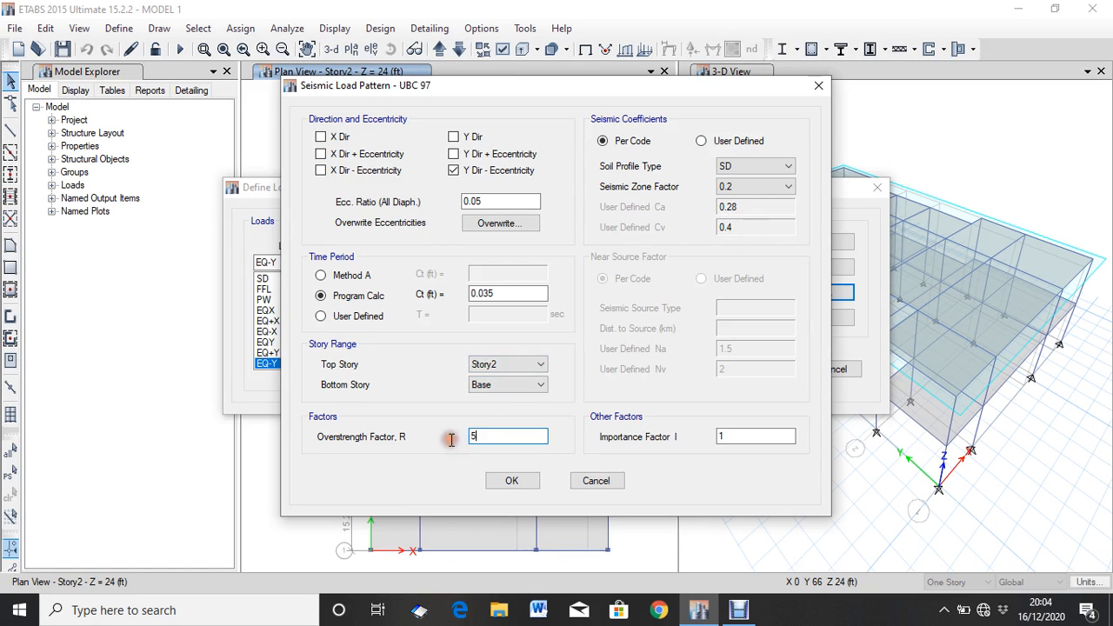
click(509, 480)
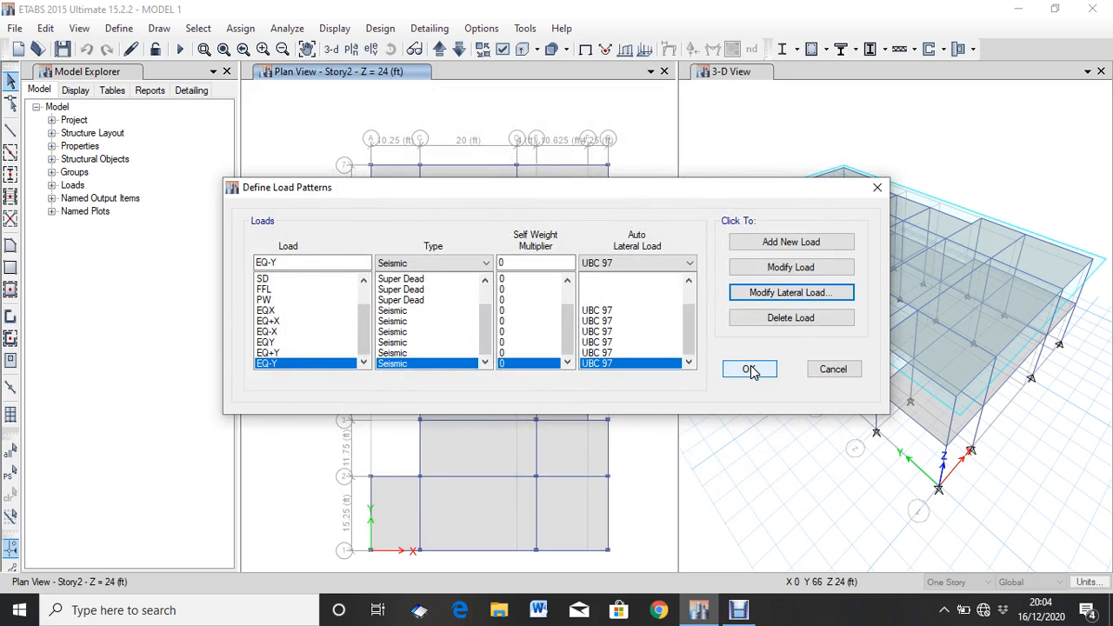
scroll(530, 315, up, 1)
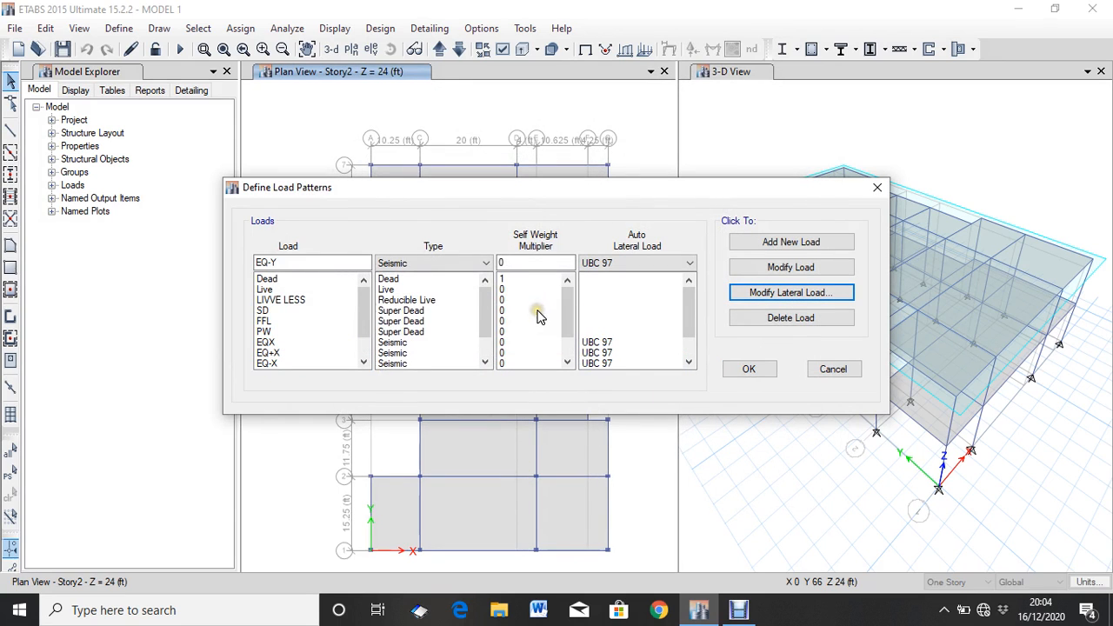
- Check the complete list of load patterns and accept the load pattern definitions
scroll(313, 293, down, 1)
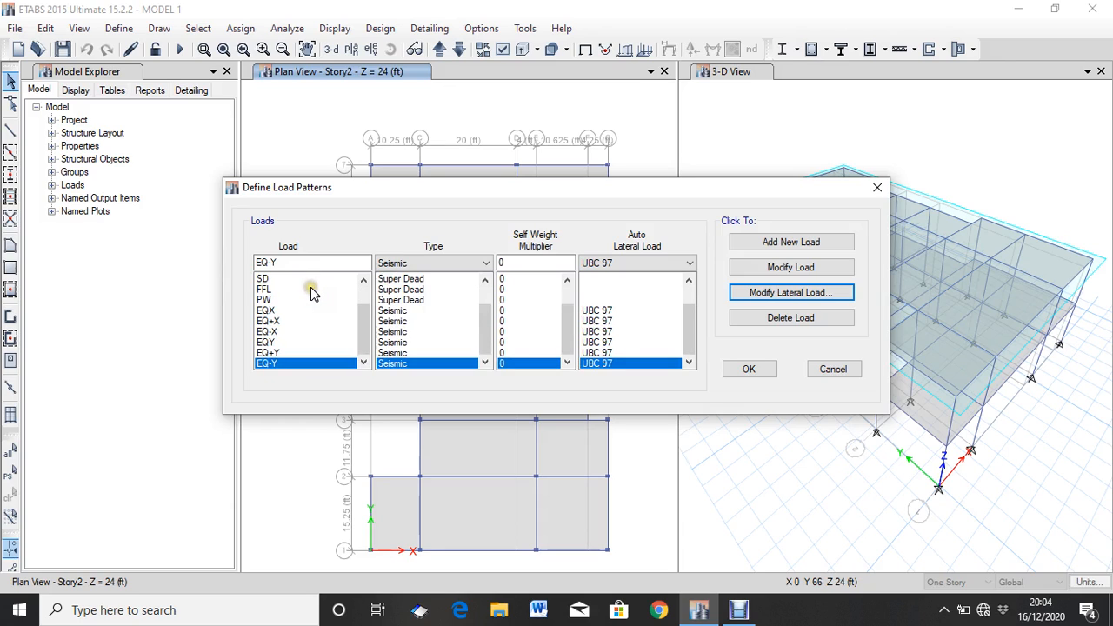
scroll(311, 294, up, 1)
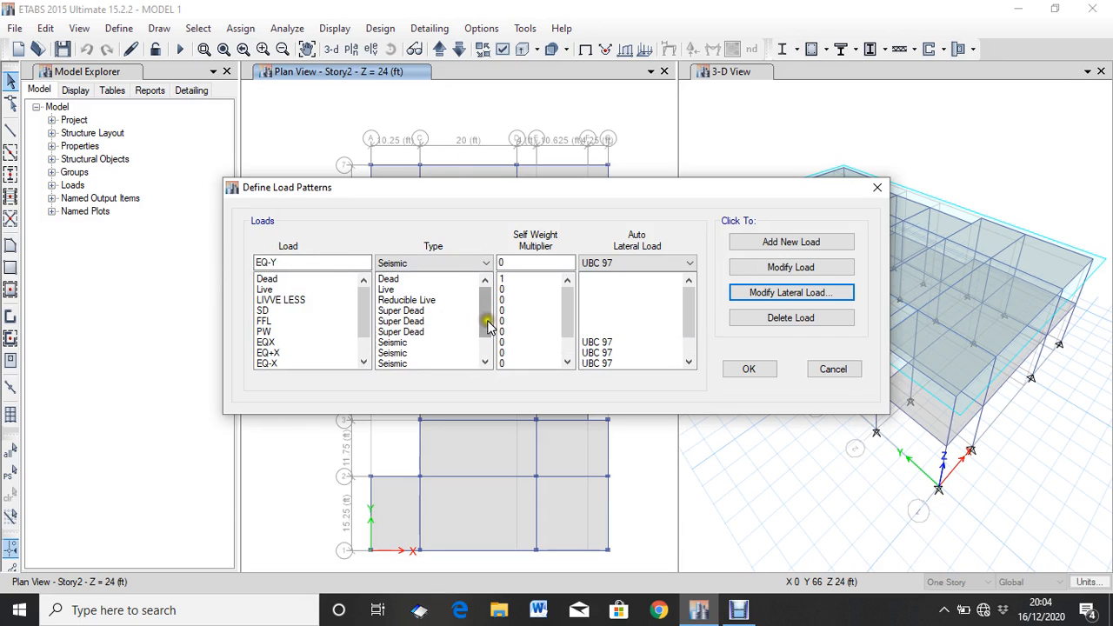
click(746, 369)
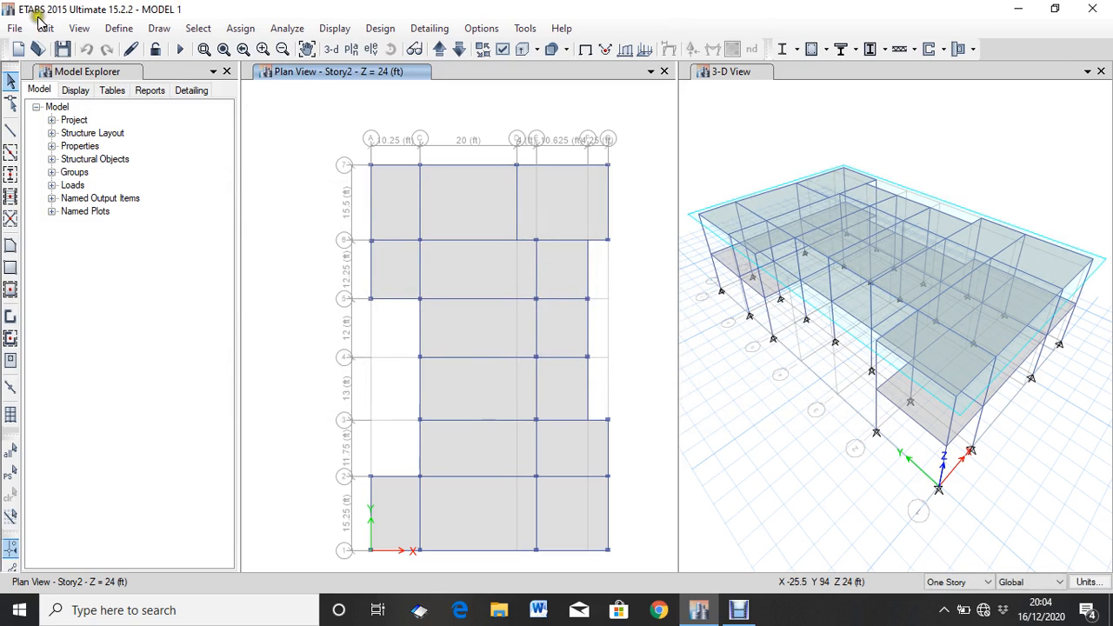
- Add the default design load combinations for Concrete Frame Design, converted to editable user combinations
click(118, 28)
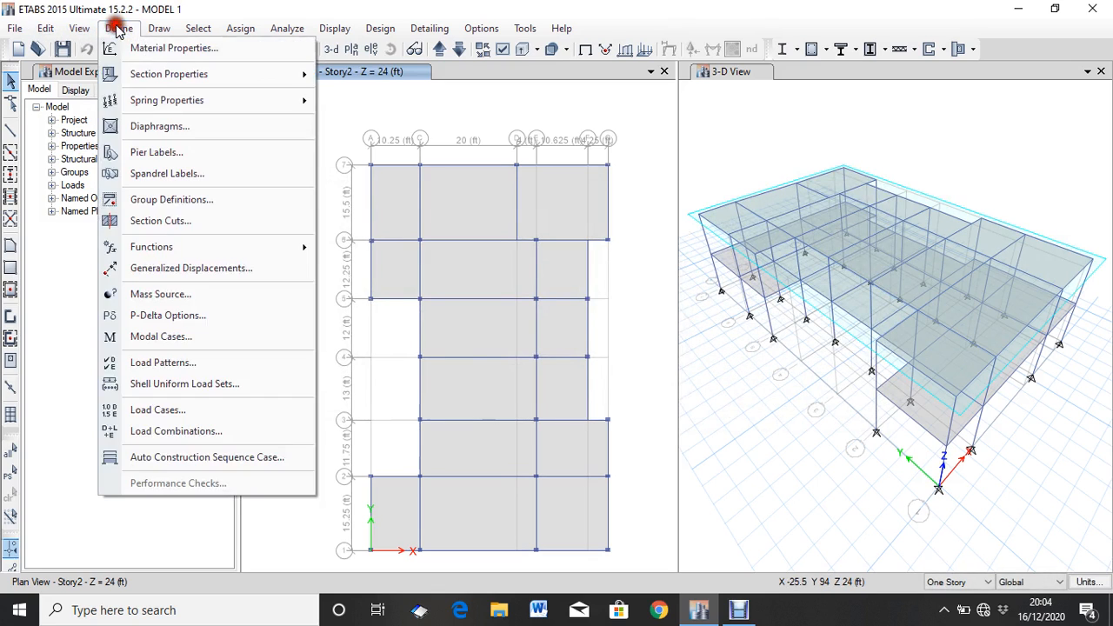
click(180, 432)
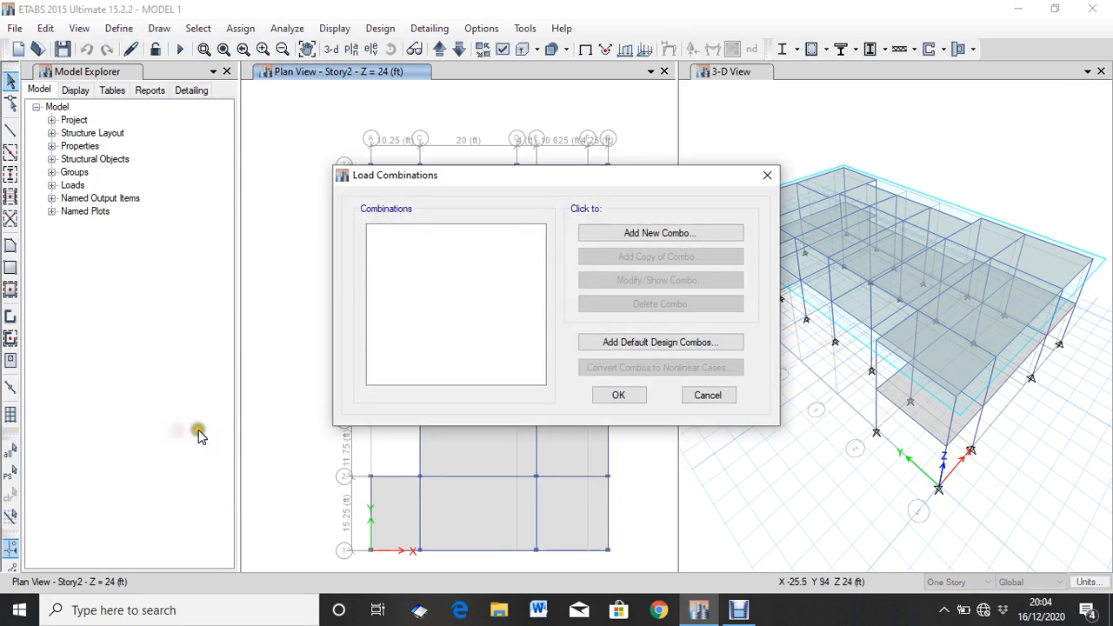
click(691, 344)
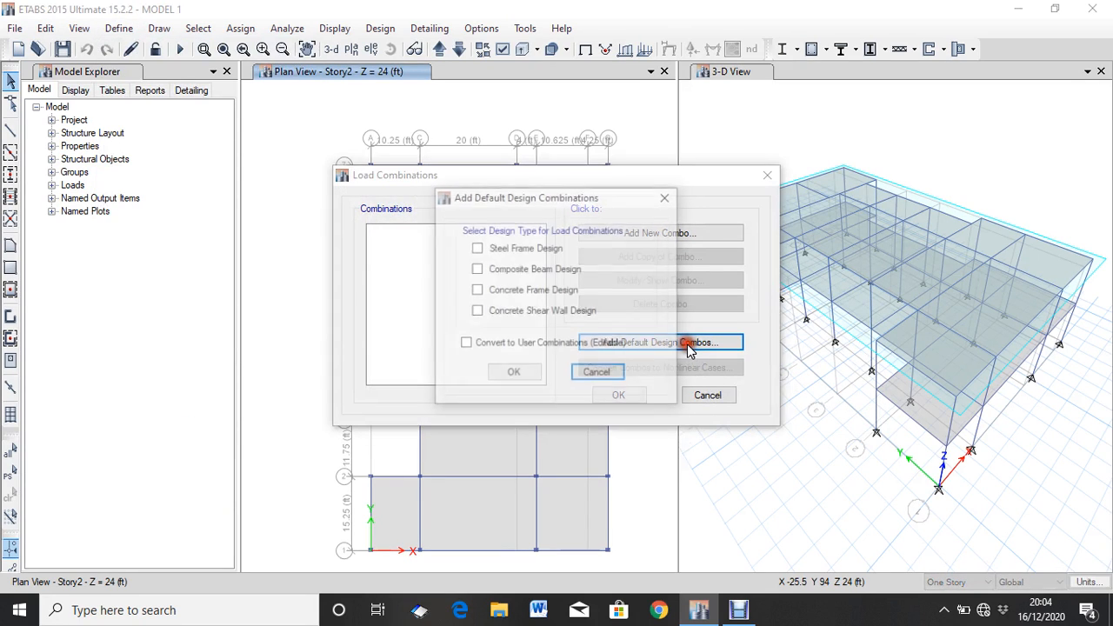
click(539, 294)
click(517, 345)
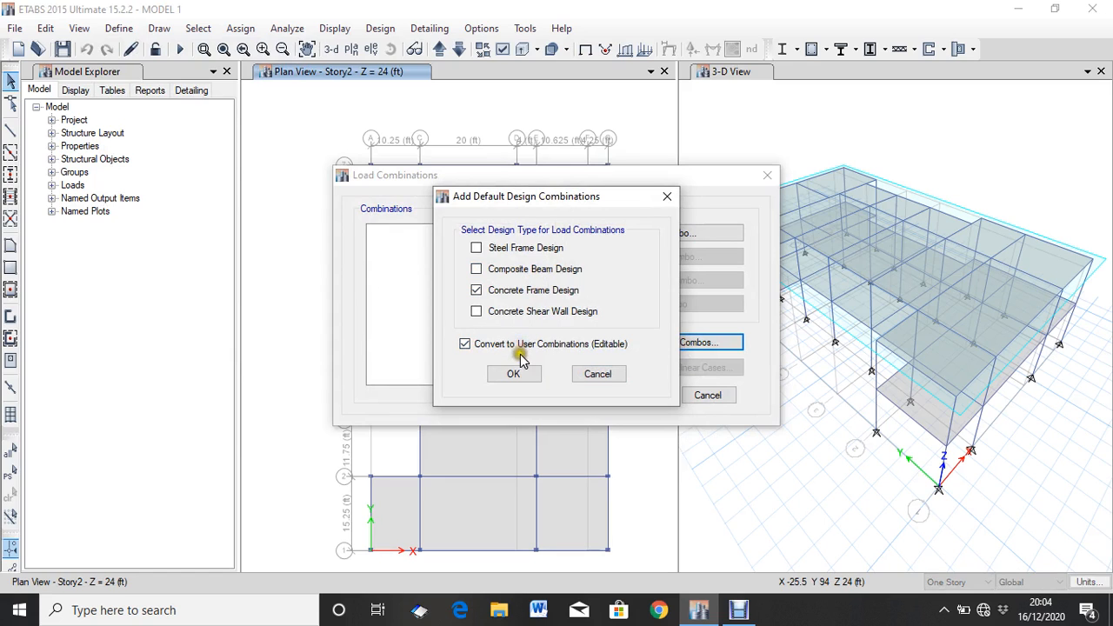
click(517, 374)
- Review the whole list of generated load combinations and accept it
scroll(486, 315, down, 4)
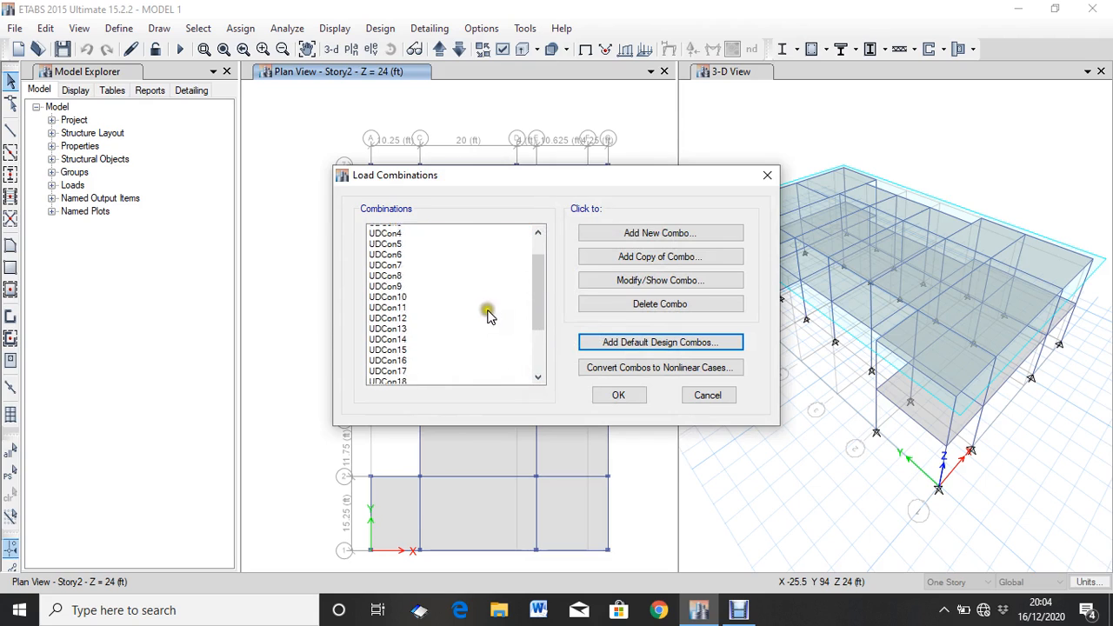
scroll(472, 322, up, 4)
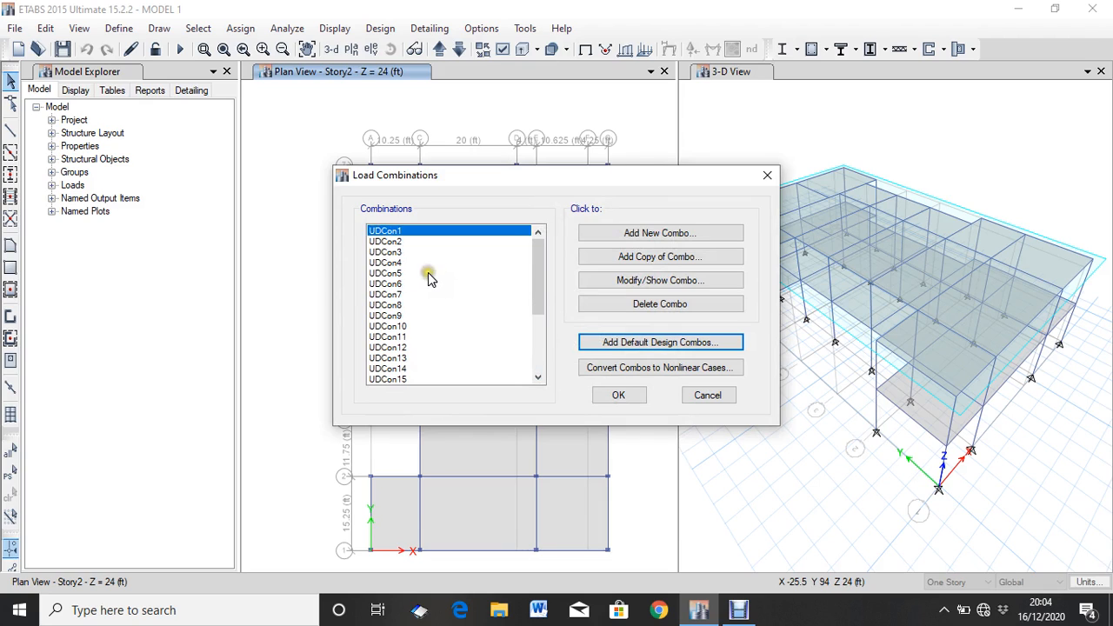
mouse_move(389, 262)
scroll(460, 283, down, 5)
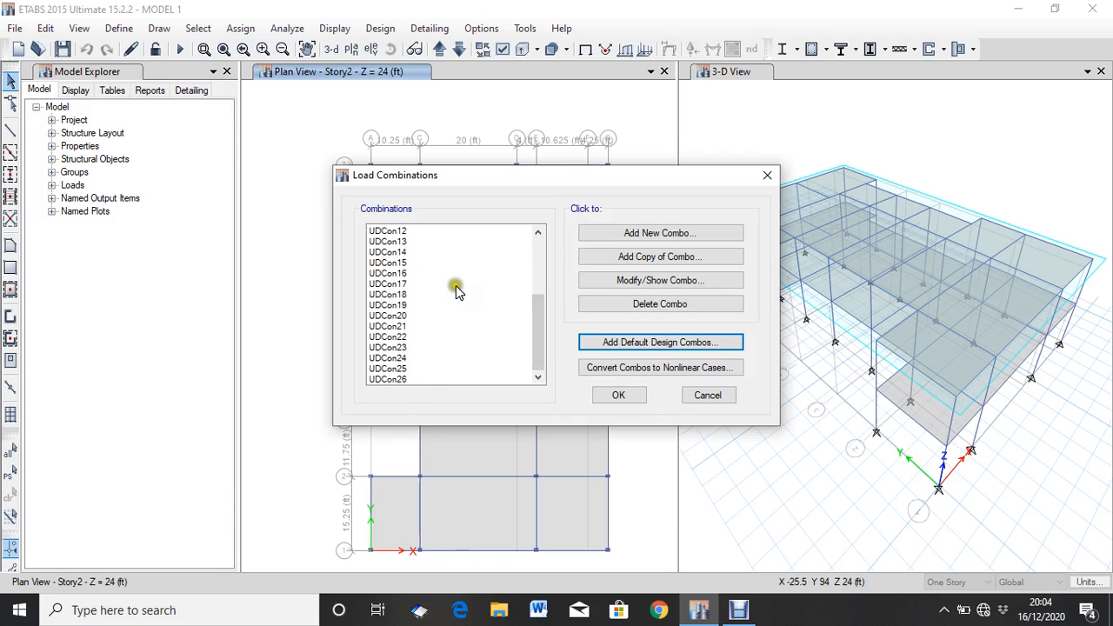
scroll(449, 291, up, 5)
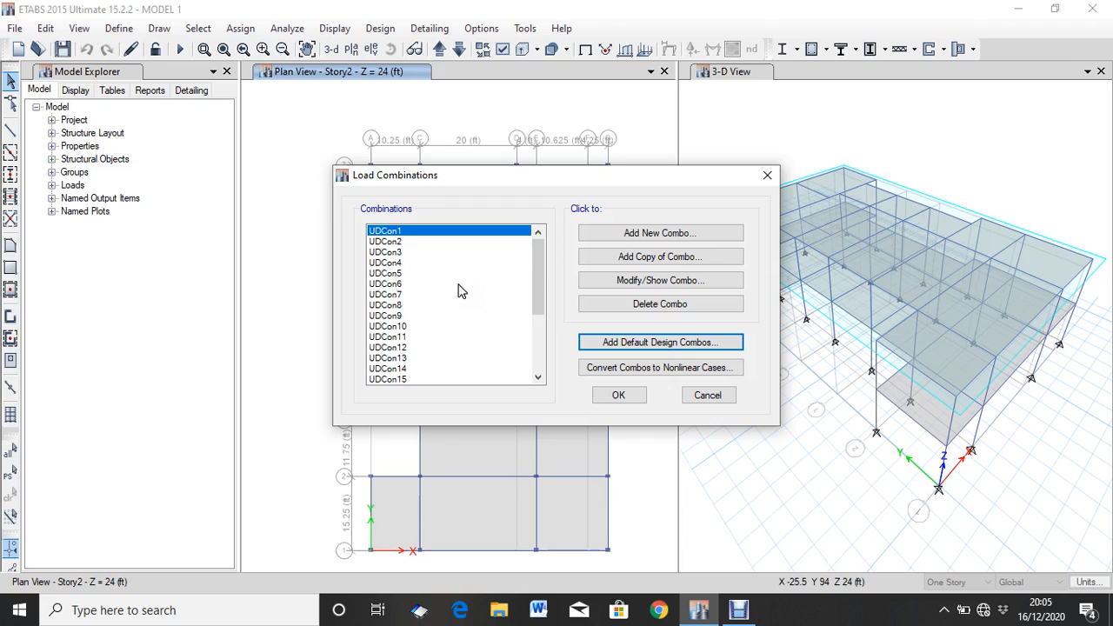
click(622, 393)
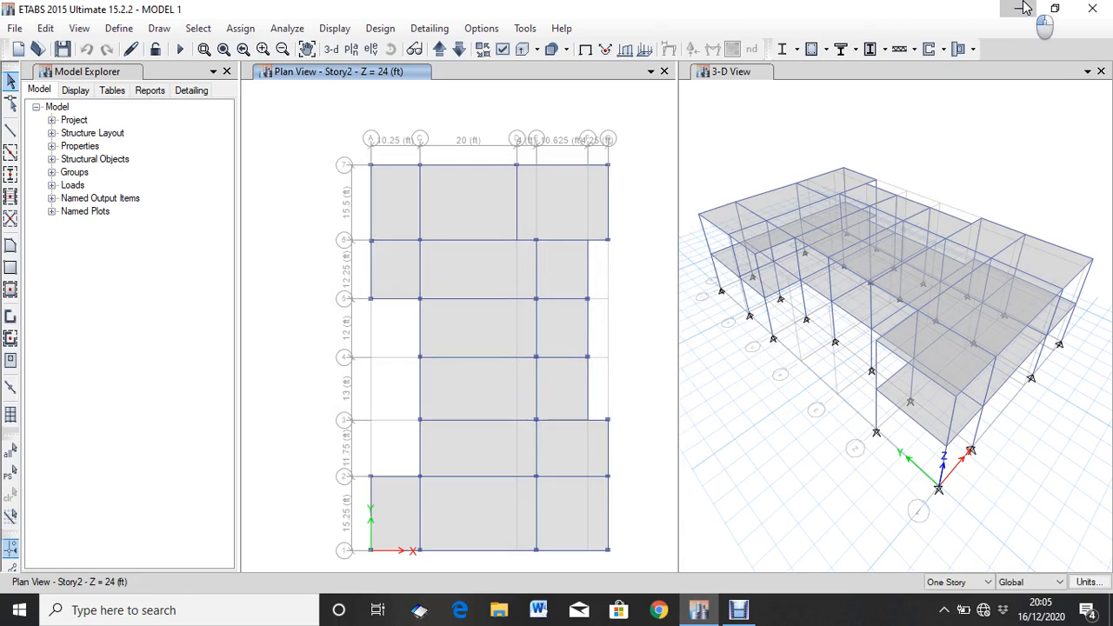
- Minimize ETABS and open Building Codes_of Pakistan 2007.pdf in Adobe Reader from the Structure Codes folder on the Education (D:) drive
click(1021, 8)
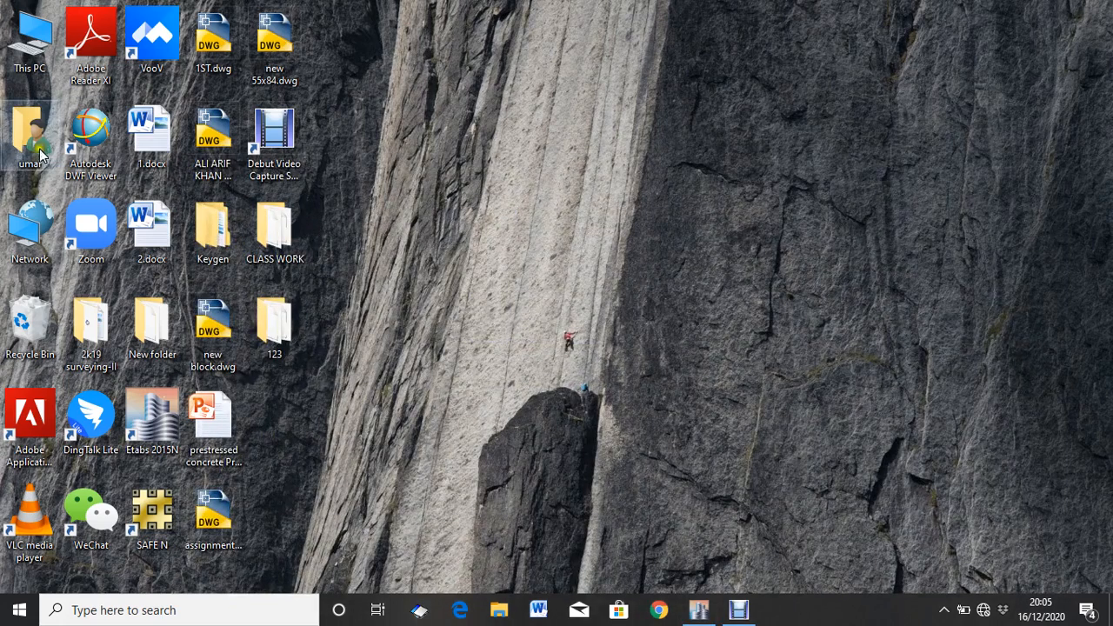
click(46, 66)
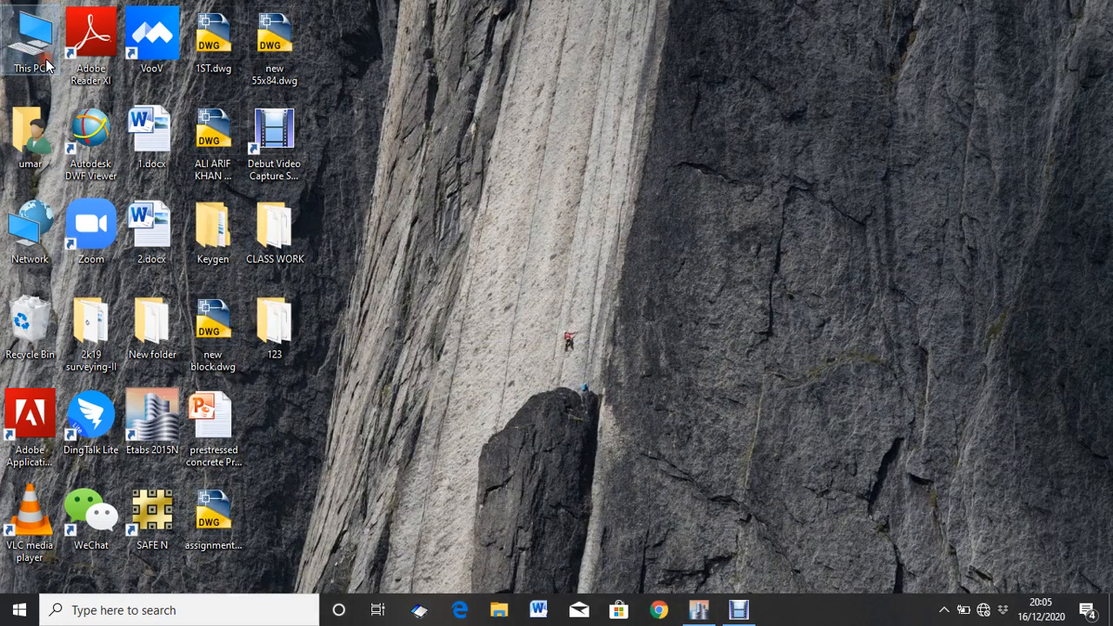
double_click(49, 63)
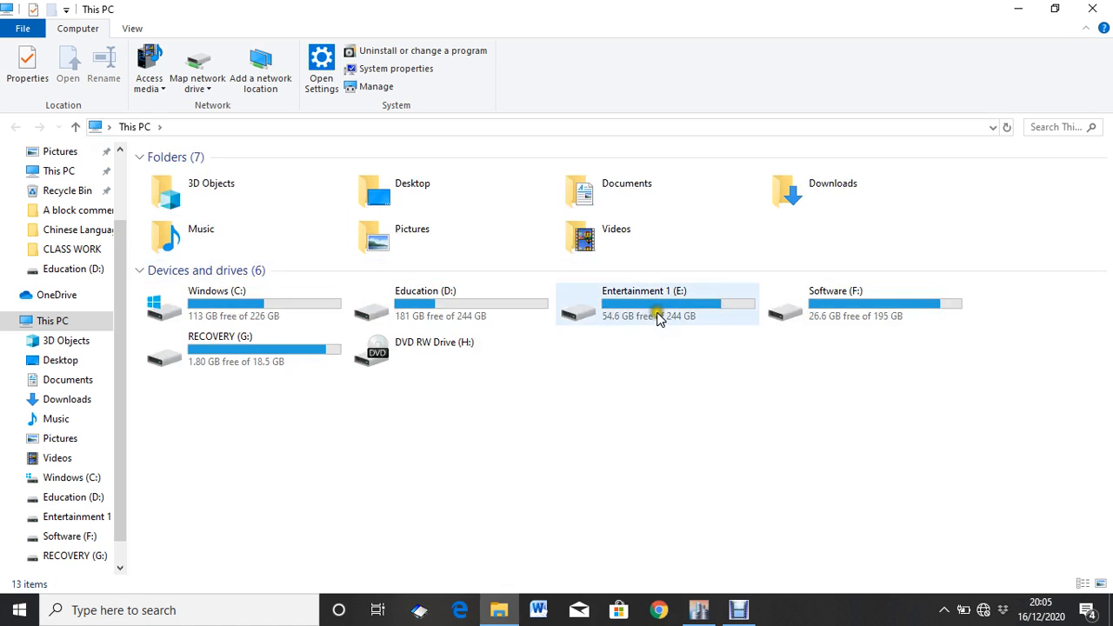
double_click(498, 295)
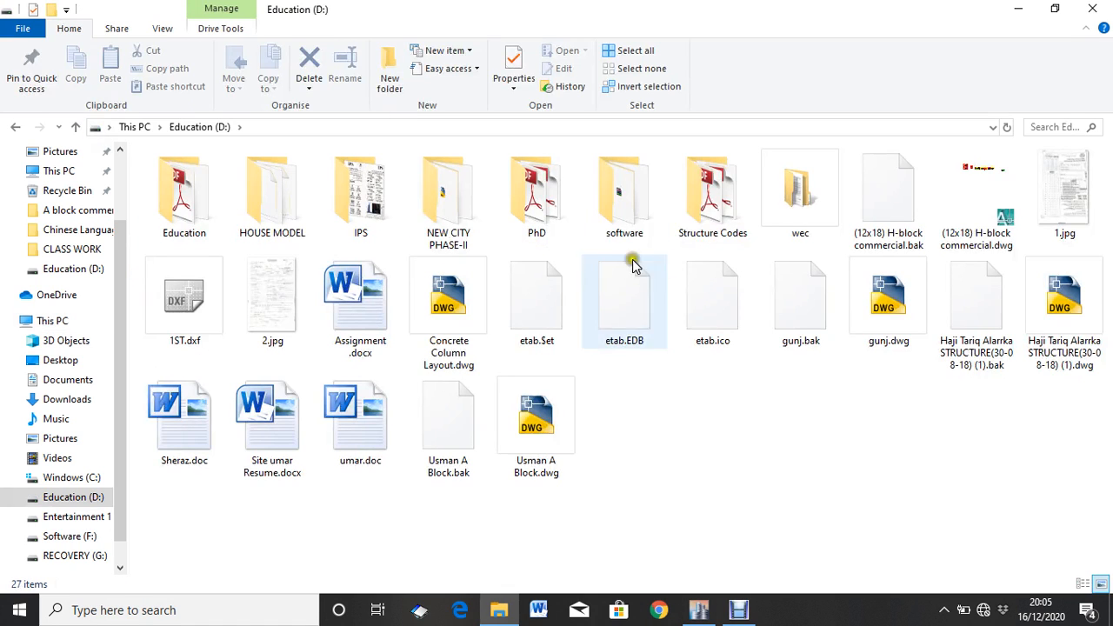
double_click(722, 191)
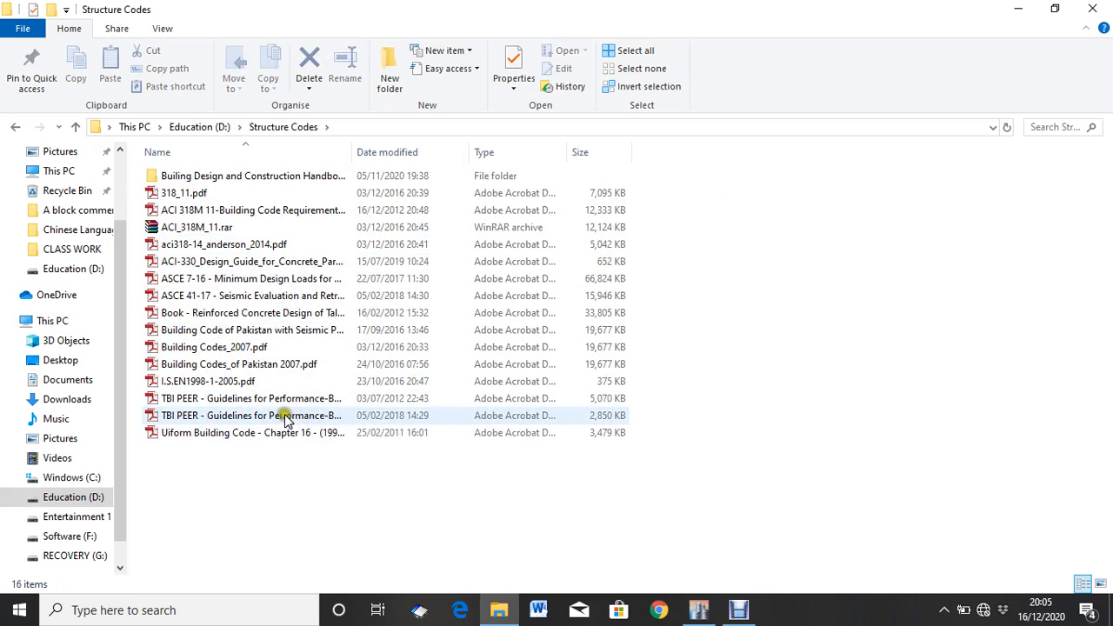
click(293, 365)
double_click(293, 366)
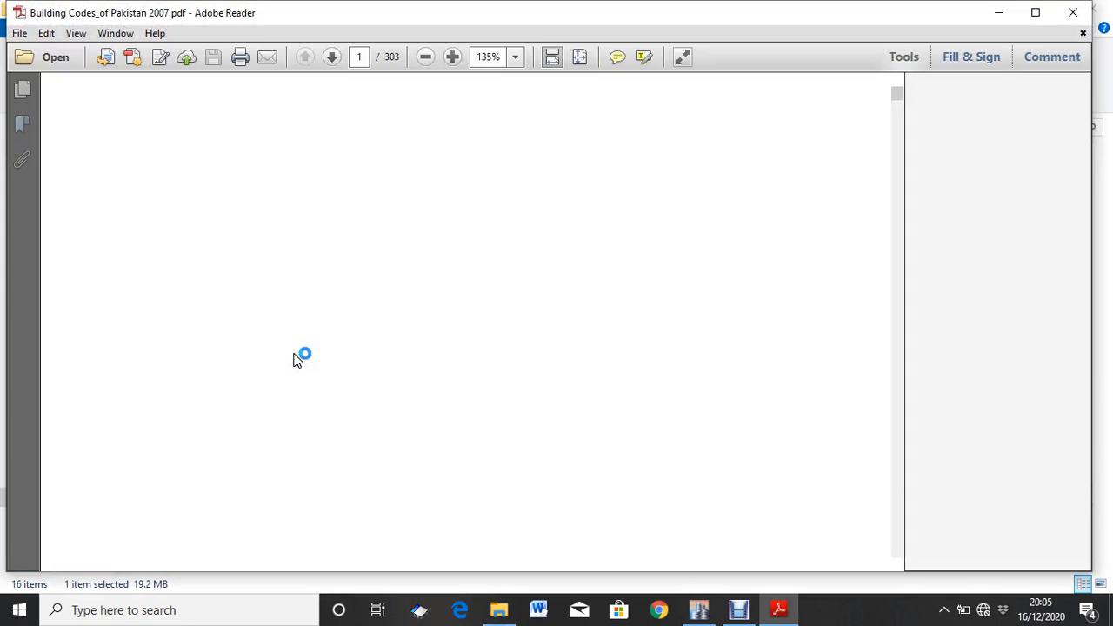
- Find Table 2.1 - Seismic Zones in chapter 2 of the building code and show it at page width
click(588, 59)
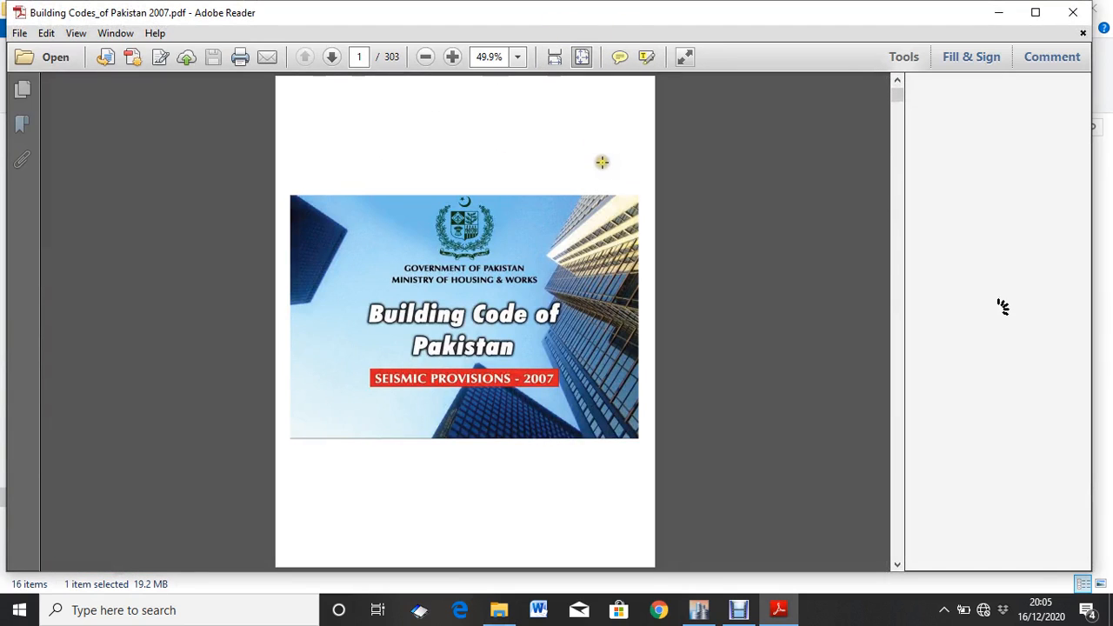
scroll(601, 162, down, 5)
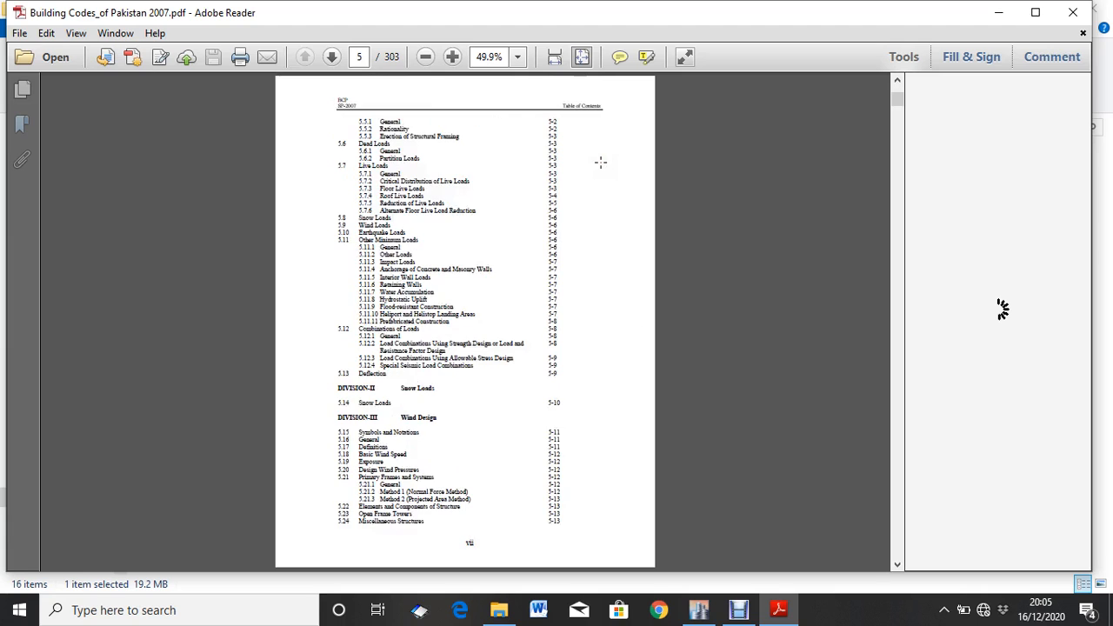
scroll(579, 181, down, 1)
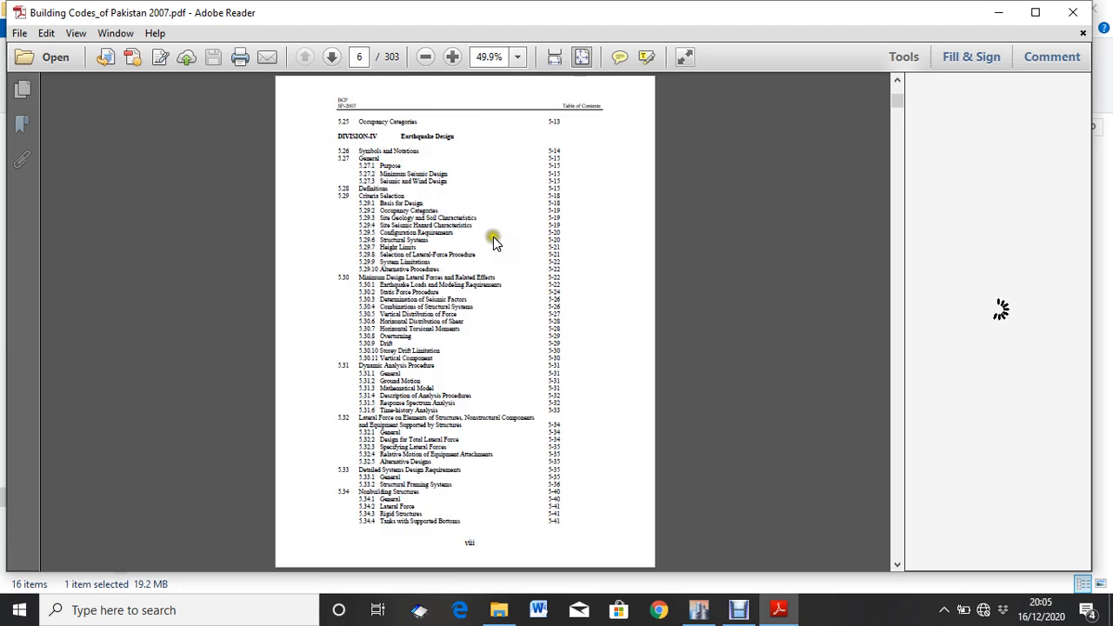
scroll(513, 233, down, 10)
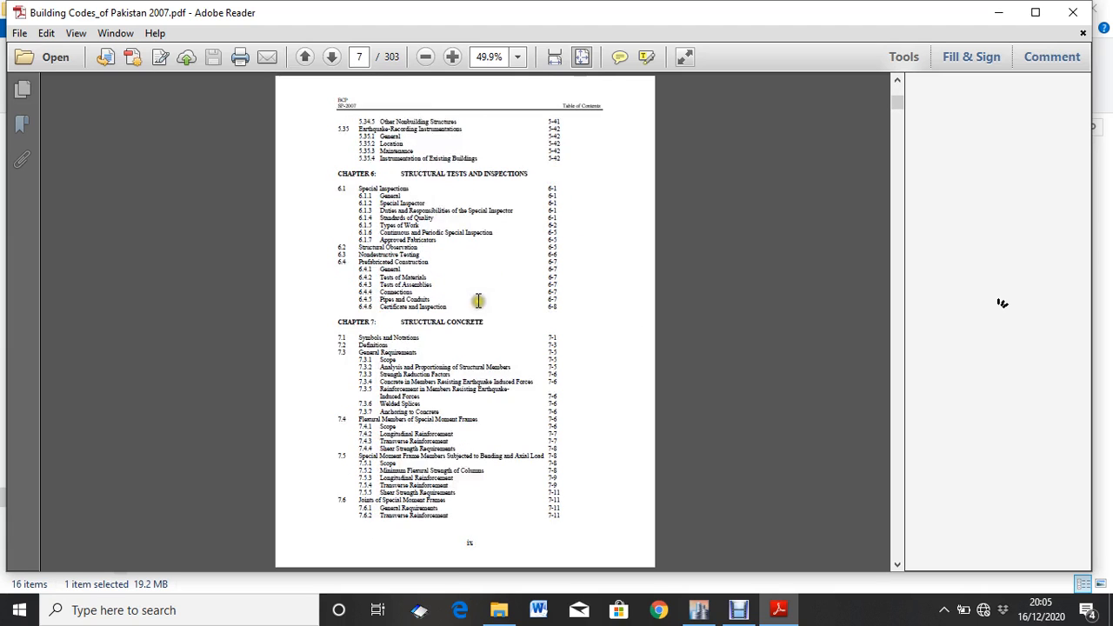
scroll(482, 289, down, 9)
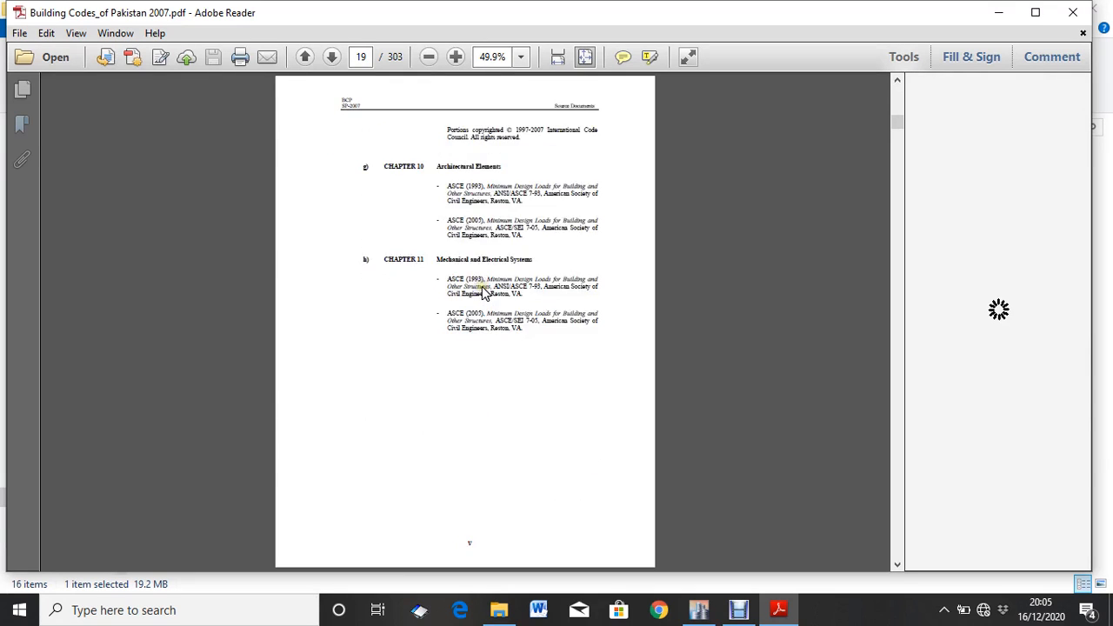
scroll(484, 291, up, 3)
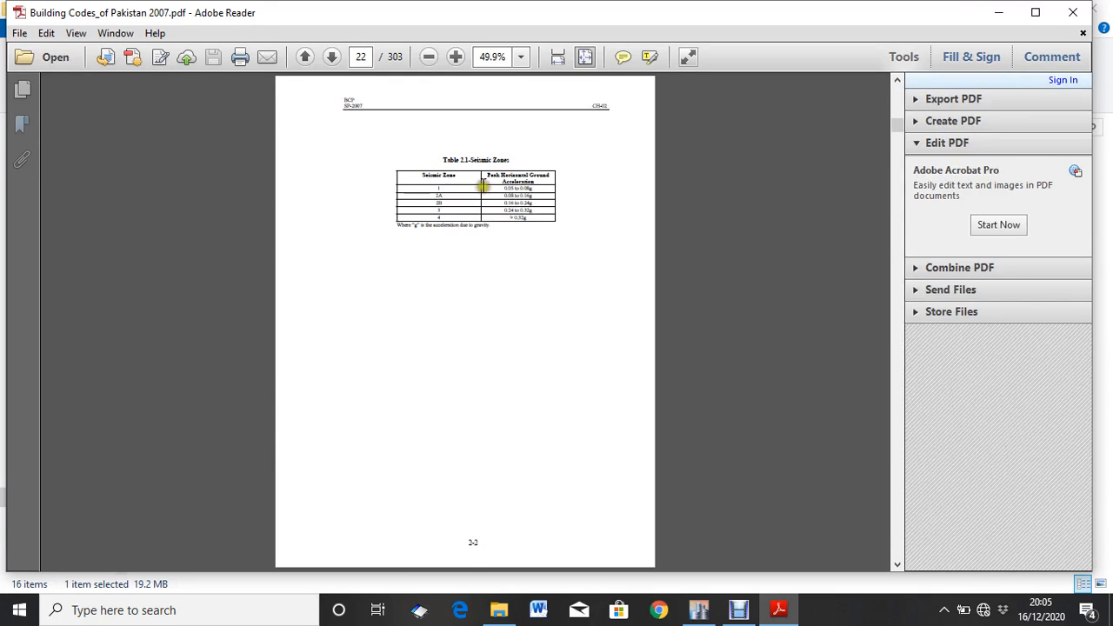
click(557, 58)
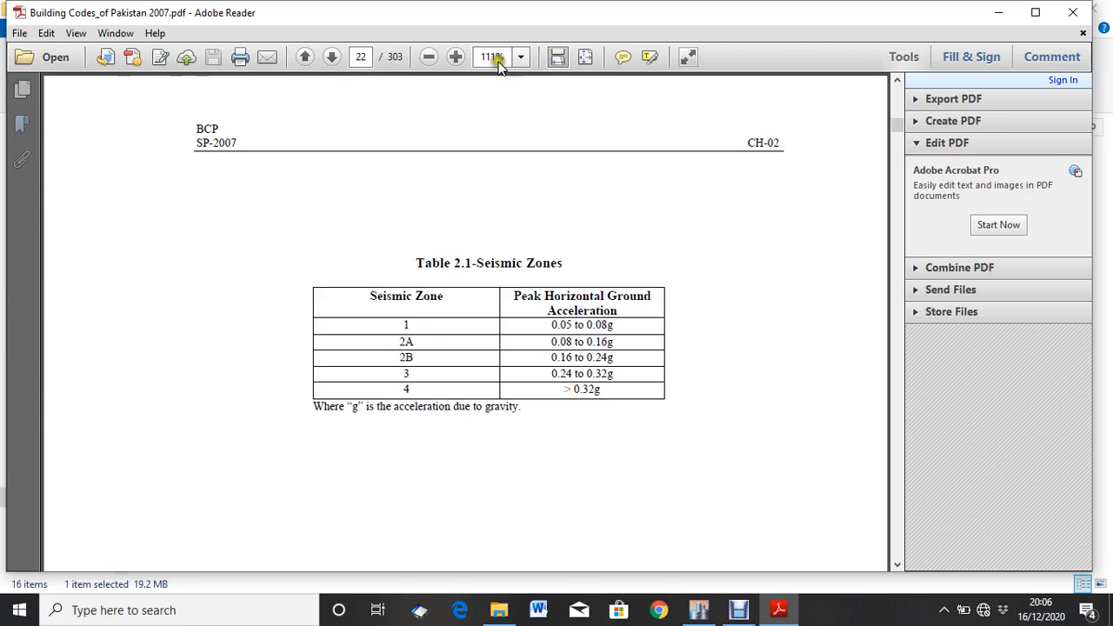
- Examine the seismic zones assigned to the tehsils of Punjab, Balochistan and NWFP in Table 2.2
scroll(646, 269, down, 15)
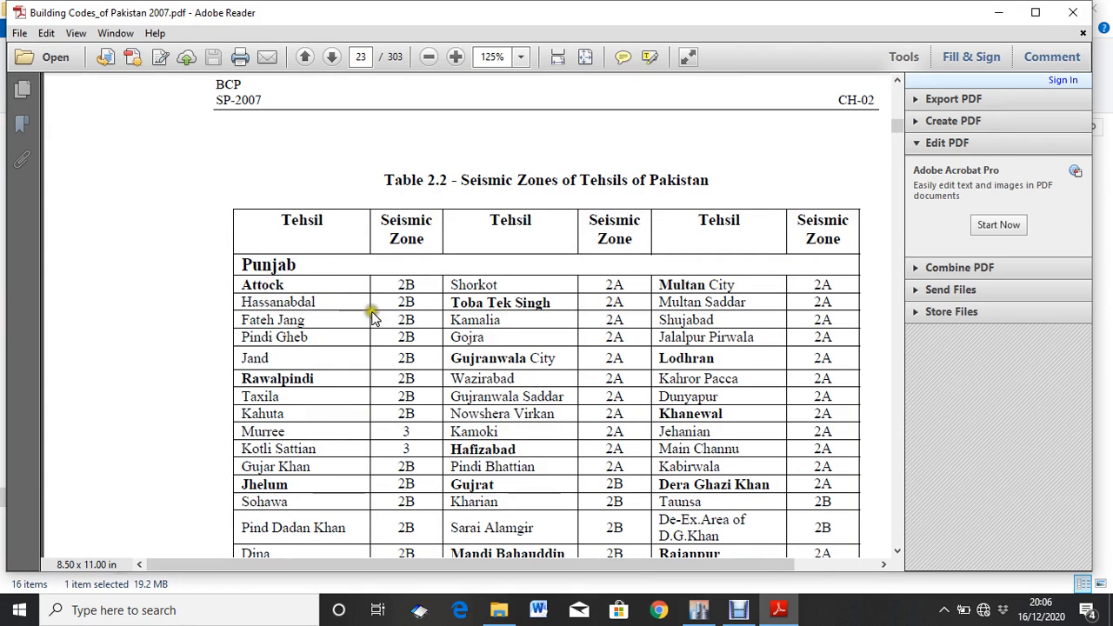
scroll(355, 272, down, 2)
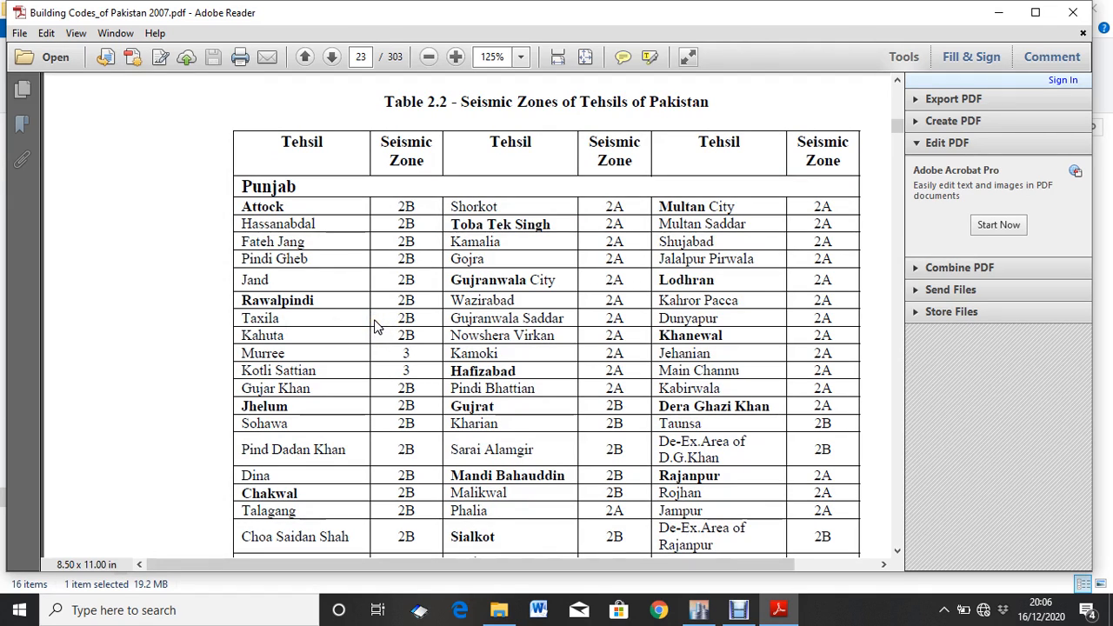
scroll(379, 325, down, 1)
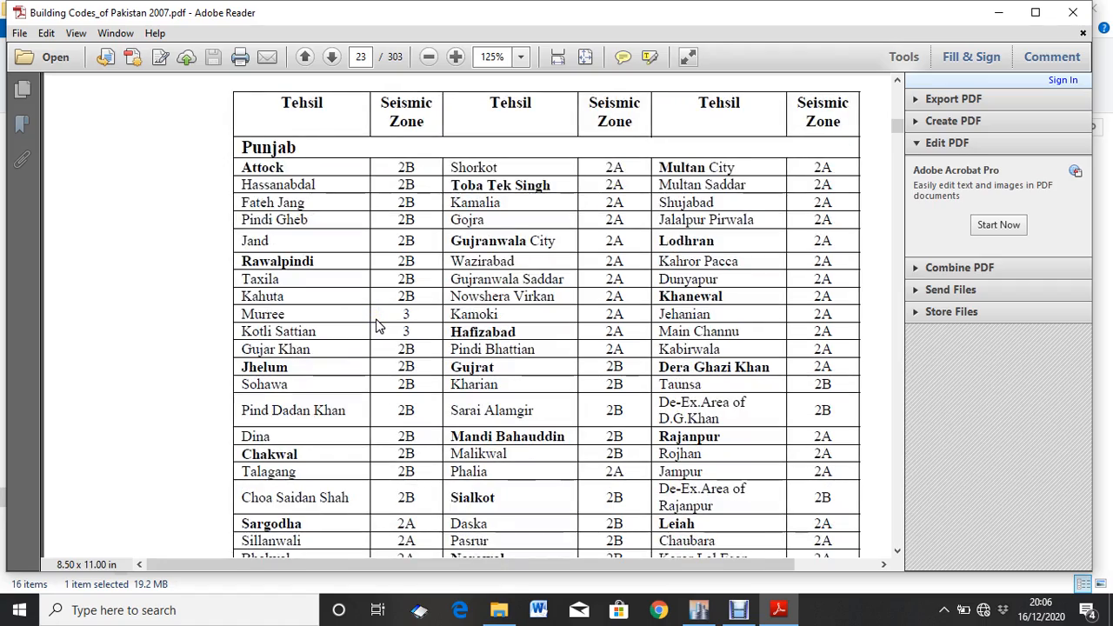
scroll(375, 324, down, 15)
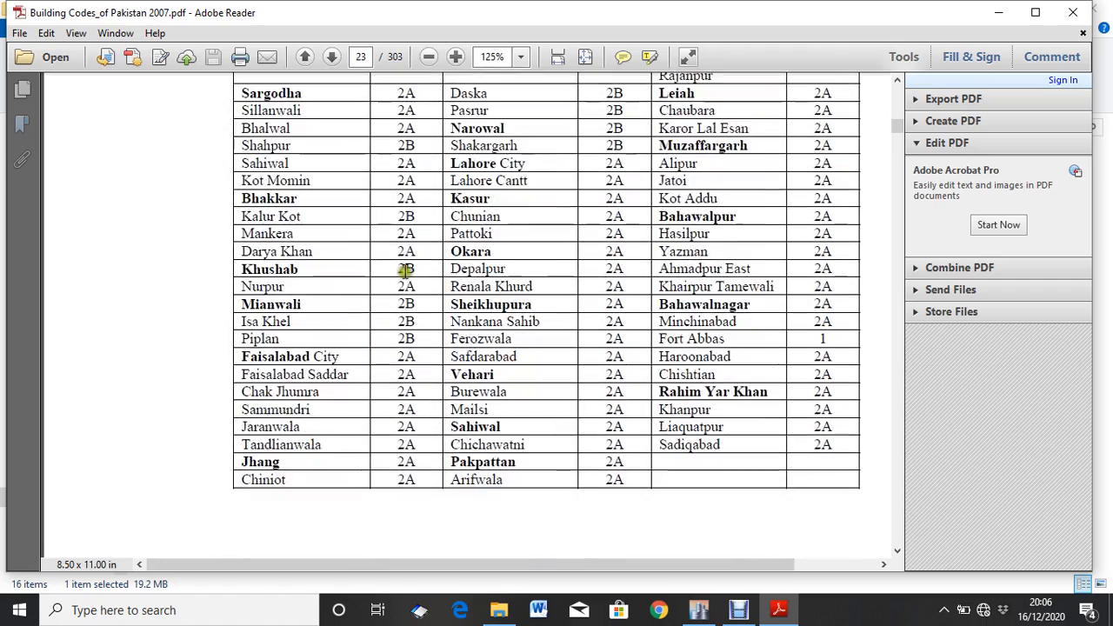
scroll(588, 327, down, 12)
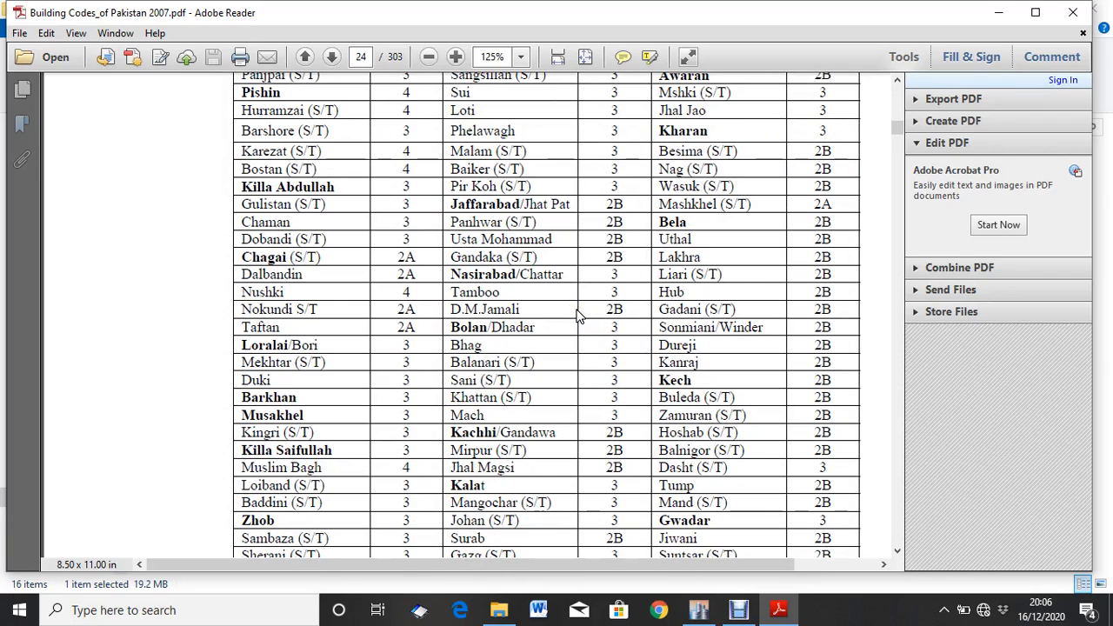
scroll(578, 315, down, 8)
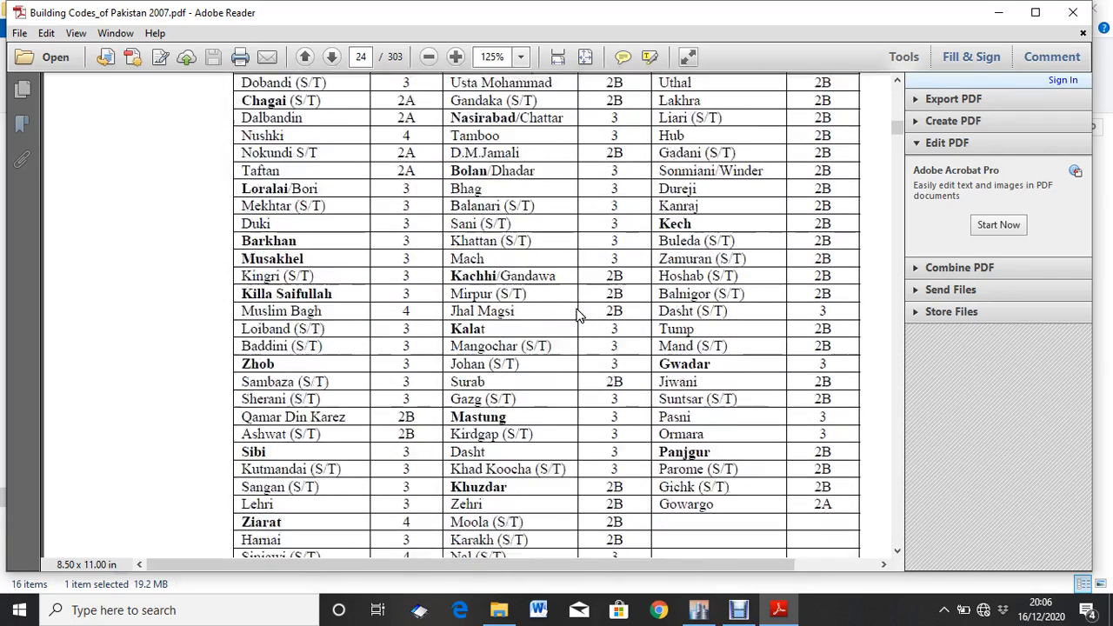
scroll(576, 314, down, 4)
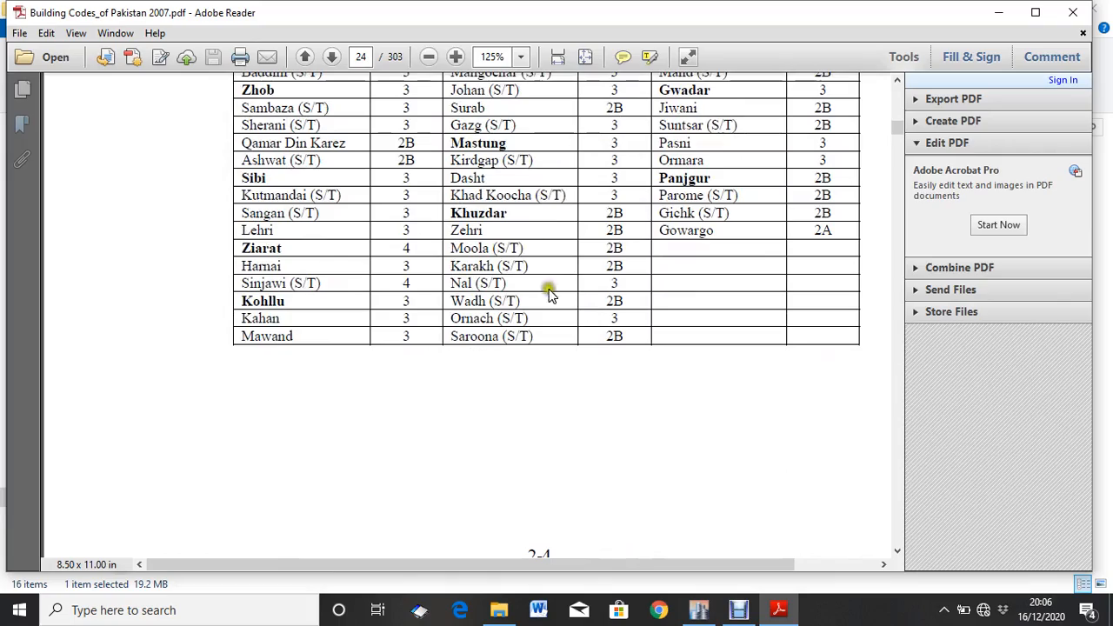
scroll(587, 274, down, 12)
scroll(580, 269, down, 8)
scroll(578, 269, up, 20)
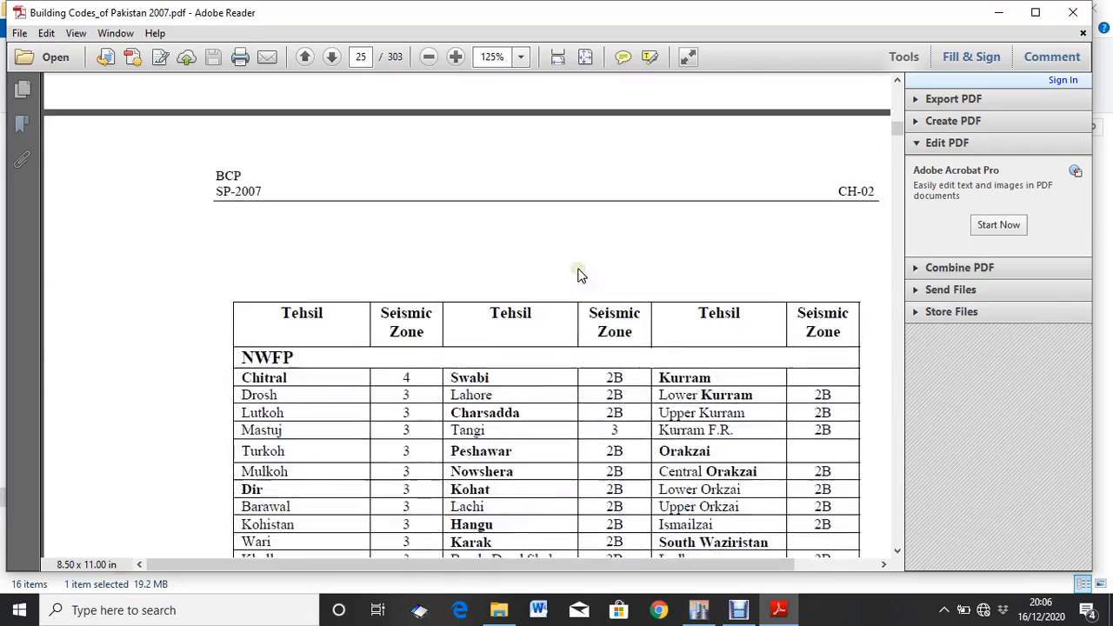
scroll(574, 270, up, 20)
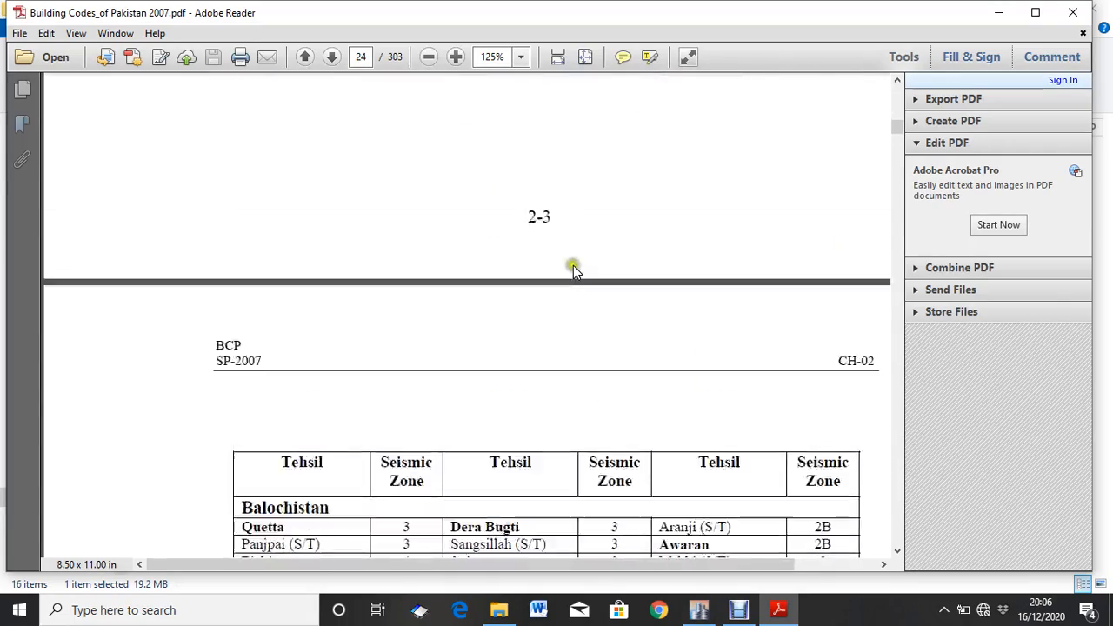
scroll(571, 265, down, 5)
scroll(570, 262, down, 20)
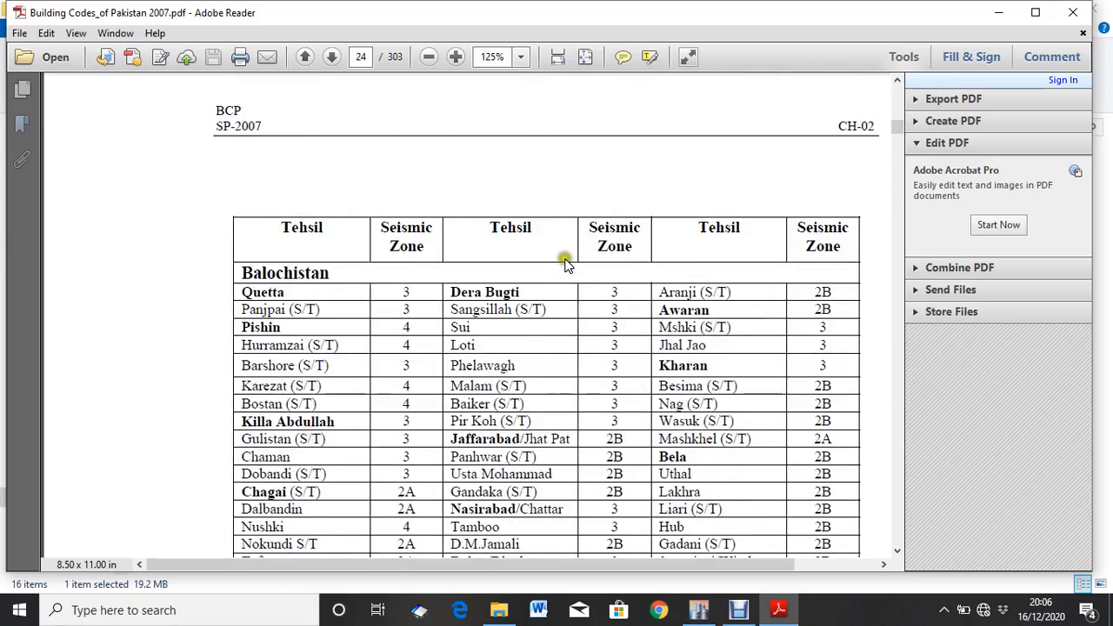
- Find the soil profile type definitions in section 4.4.2 of the building code and select the opening words of the SD stiff soil definition
scroll(559, 261, down, 10)
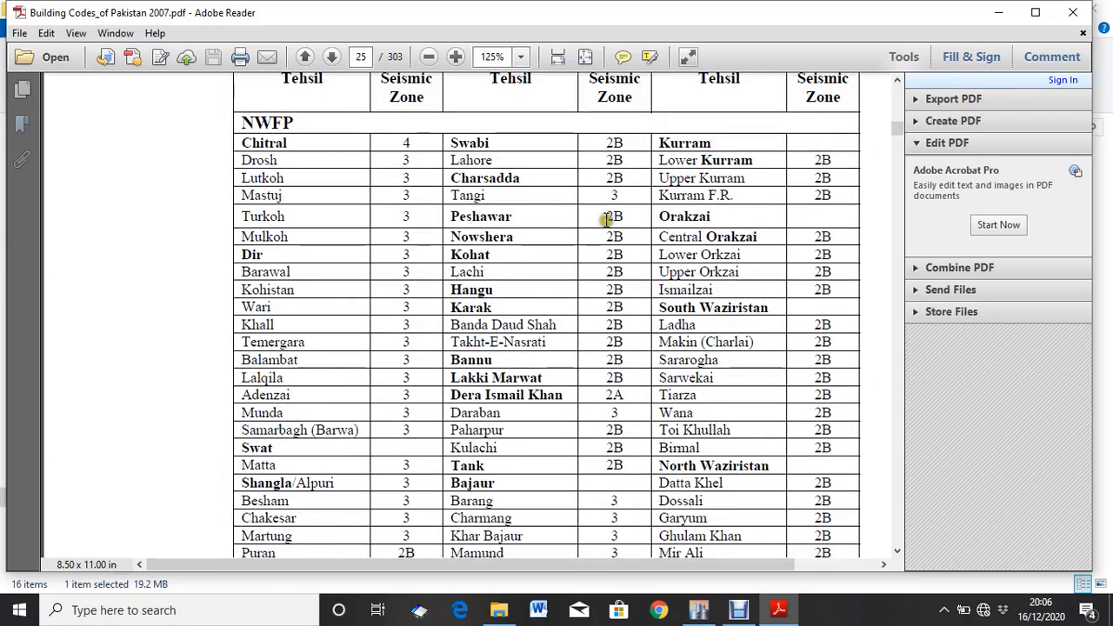
scroll(606, 220, down, 15)
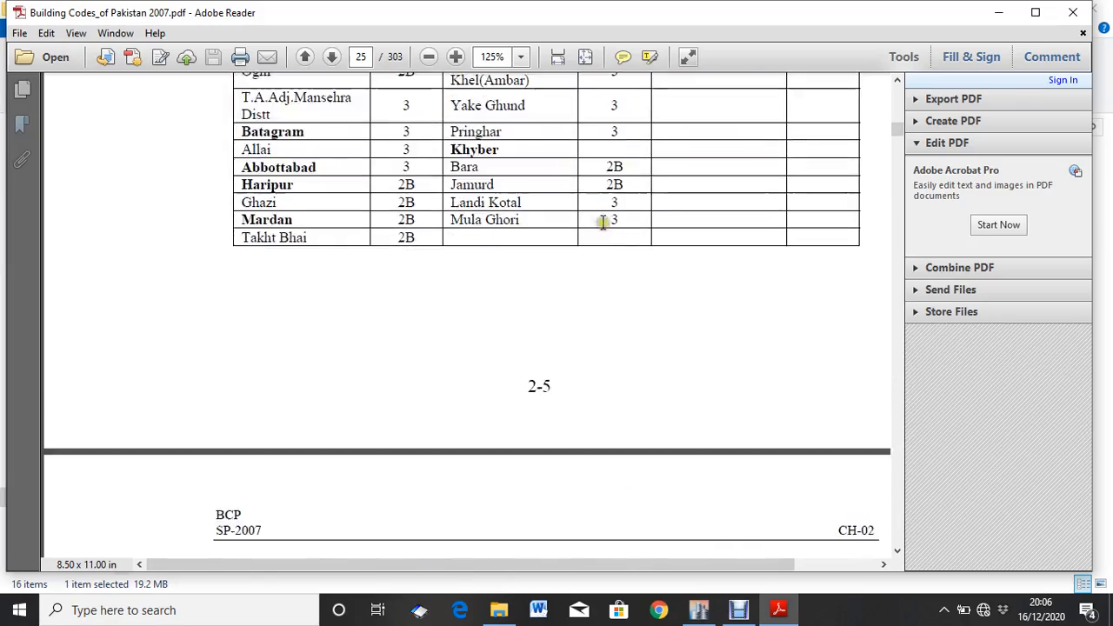
scroll(602, 222, down, 20)
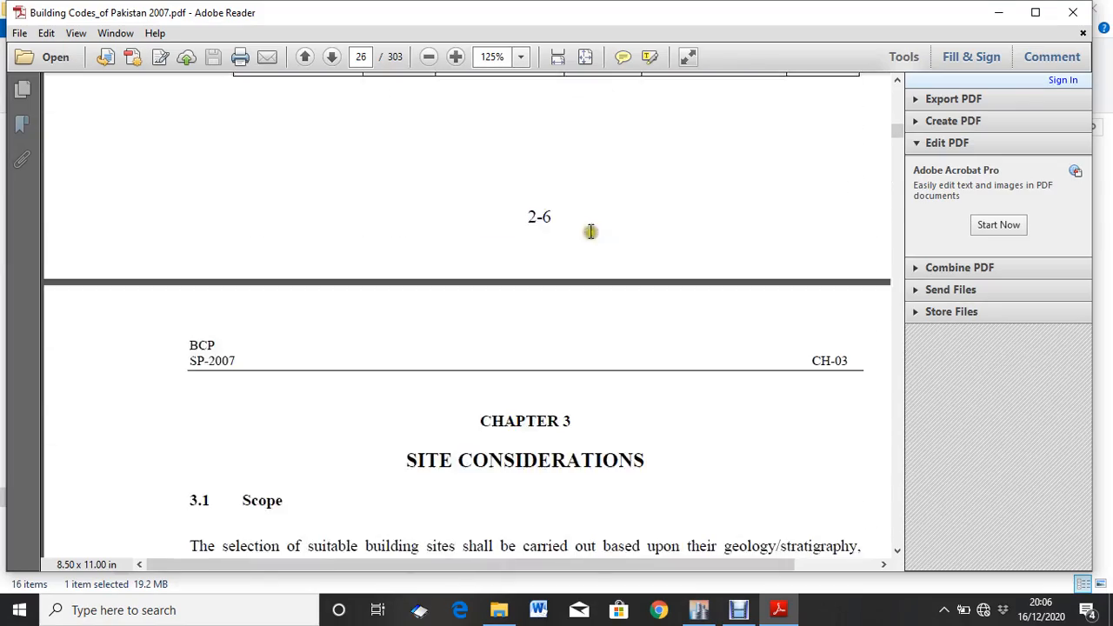
scroll(573, 230, down, 10)
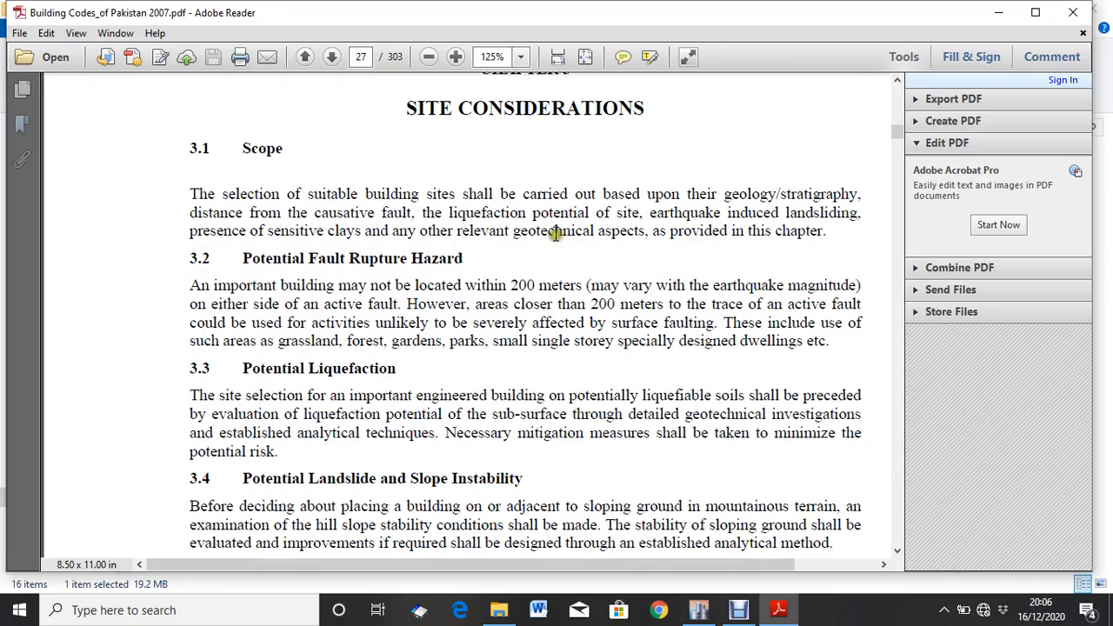
scroll(559, 241, down, 15)
scroll(555, 293, down, 20)
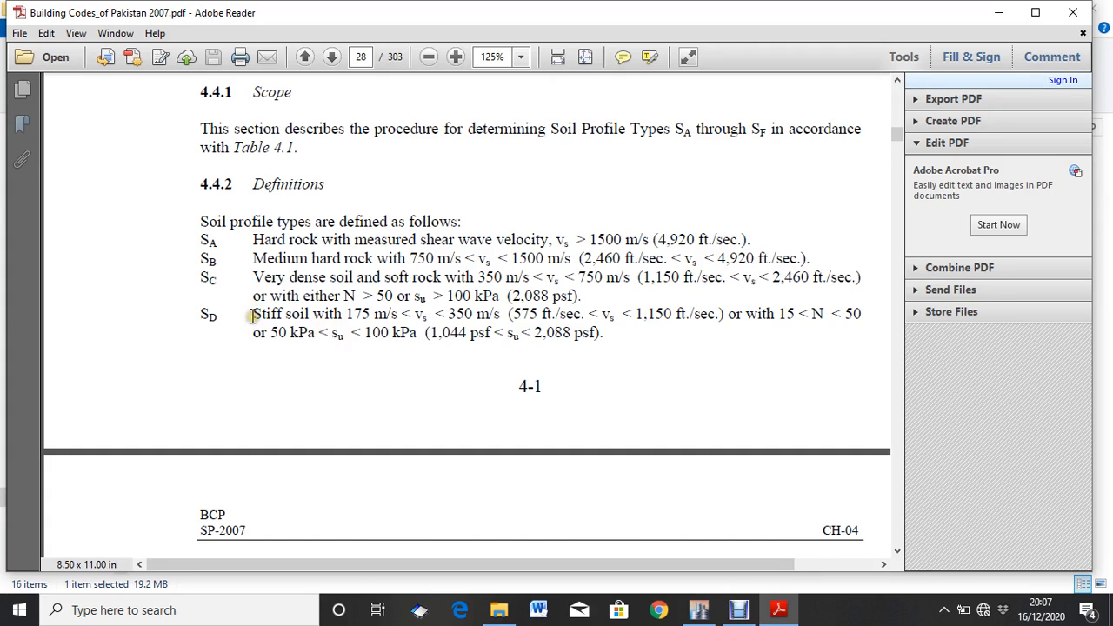
scroll(252, 315, down, 1)
scroll(252, 315, down, 1)
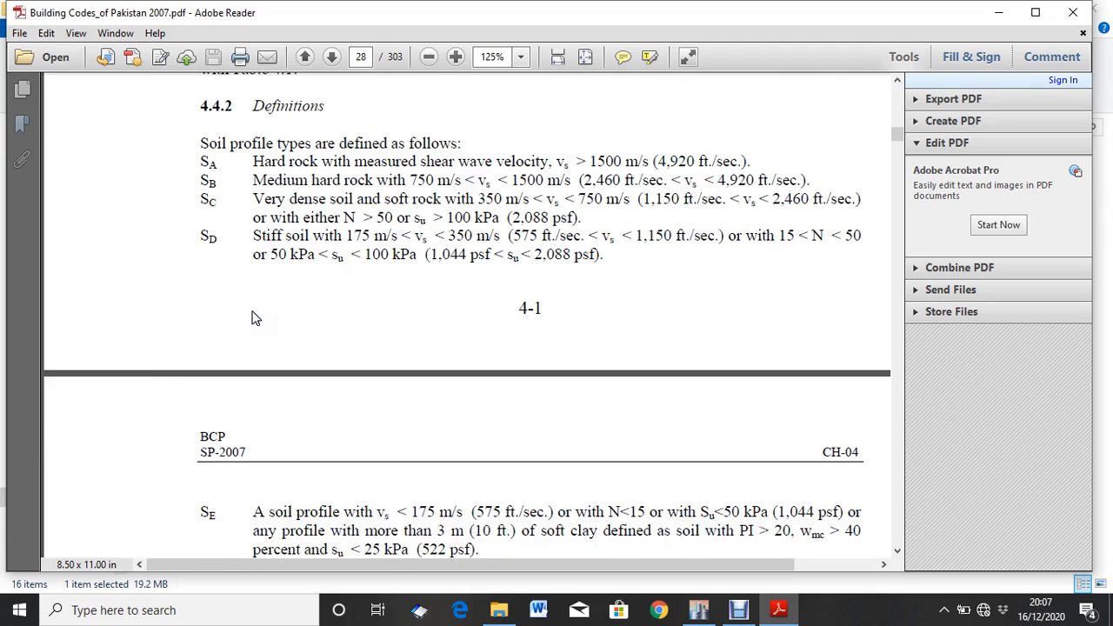
click(249, 310)
drag(252, 235, 345, 237)
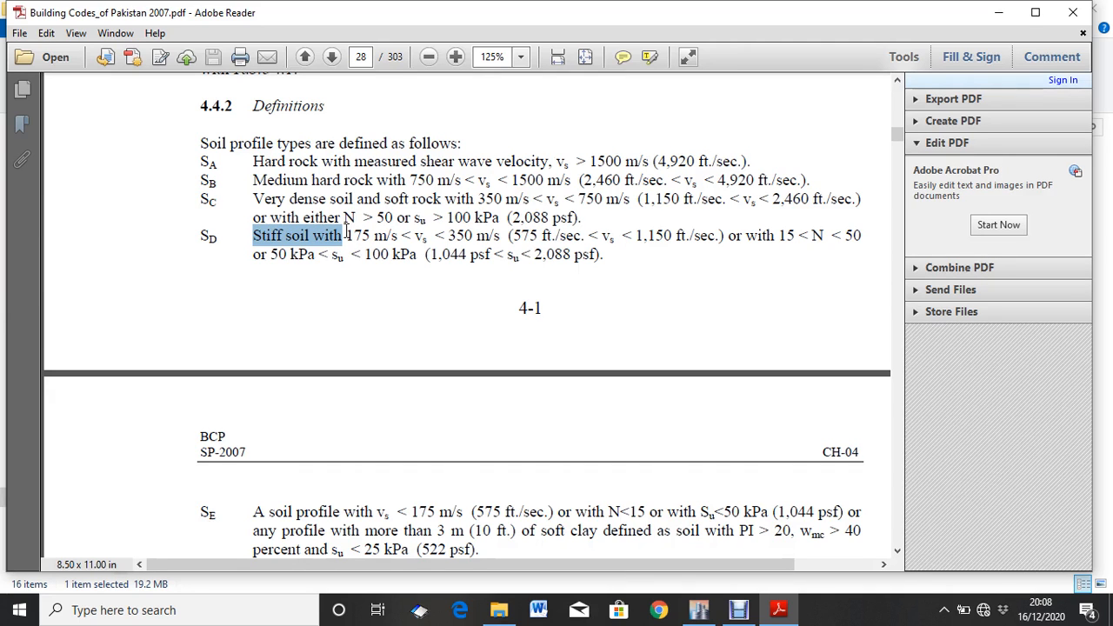
- Read through the SE and SF soil definitions and the classification methods, ending at Table 4.1 - Soil Profile Types
scroll(369, 226, down, 3)
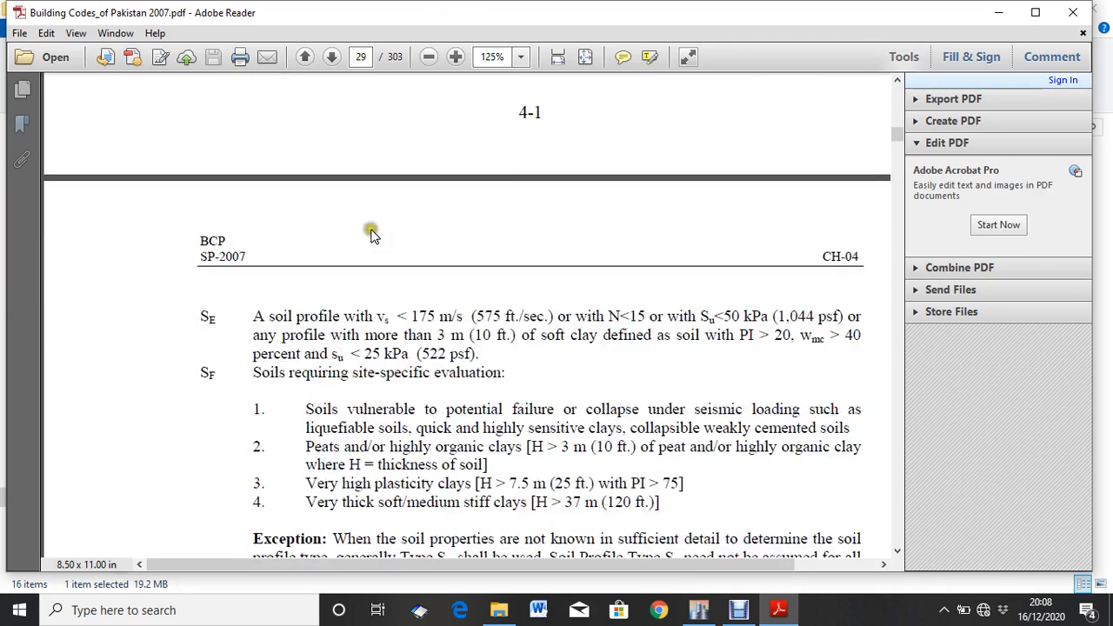
scroll(380, 323, down, 4)
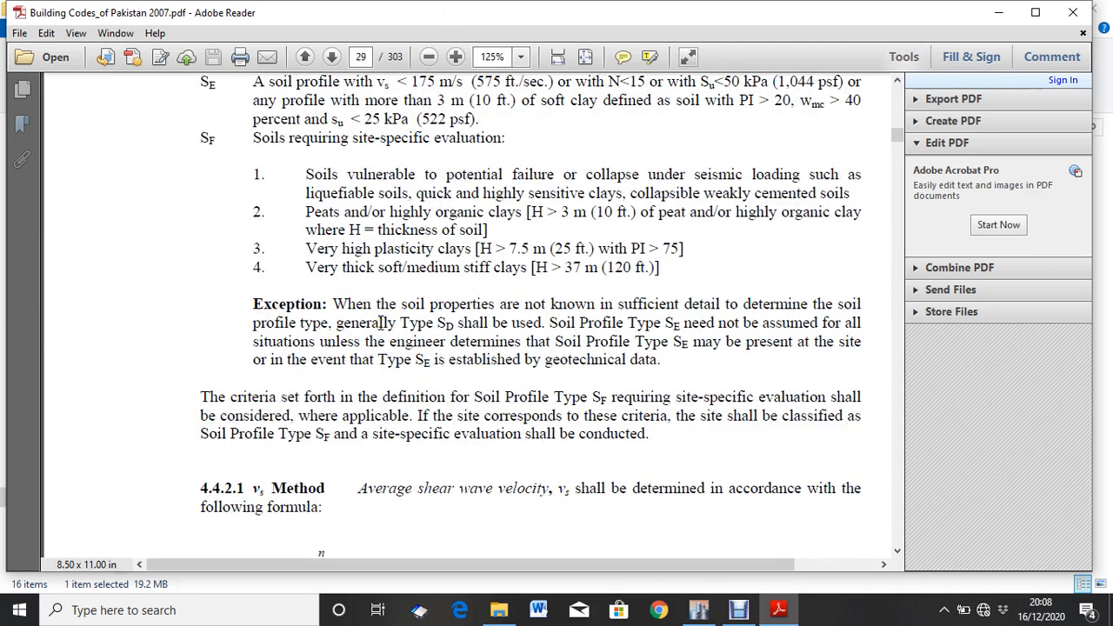
scroll(380, 322, down, 10)
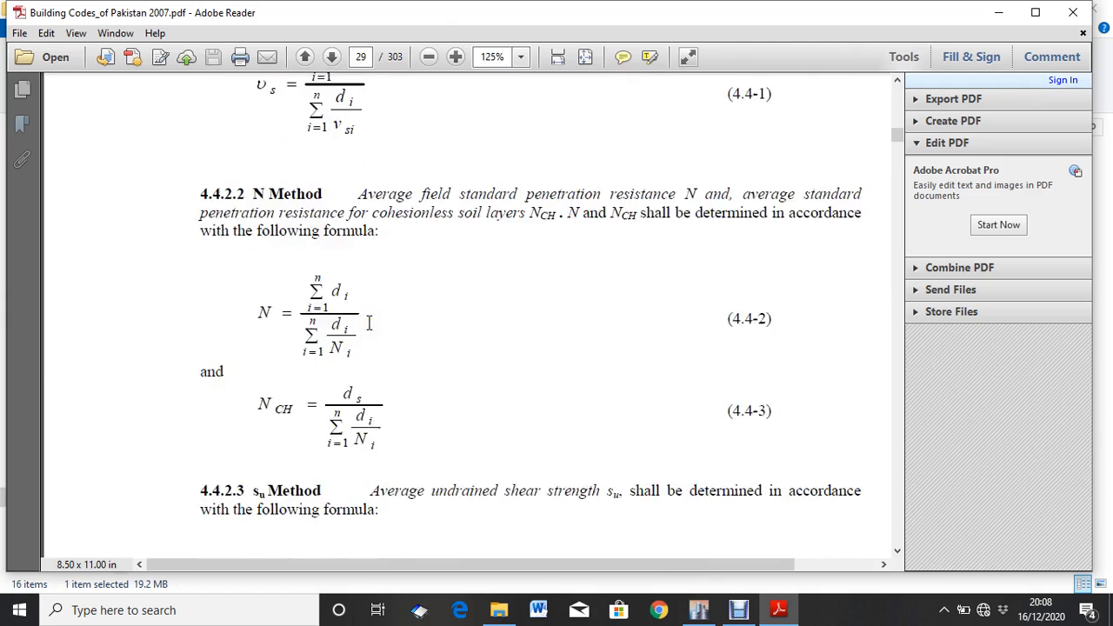
scroll(360, 337, down, 6)
scroll(356, 338, up, 4)
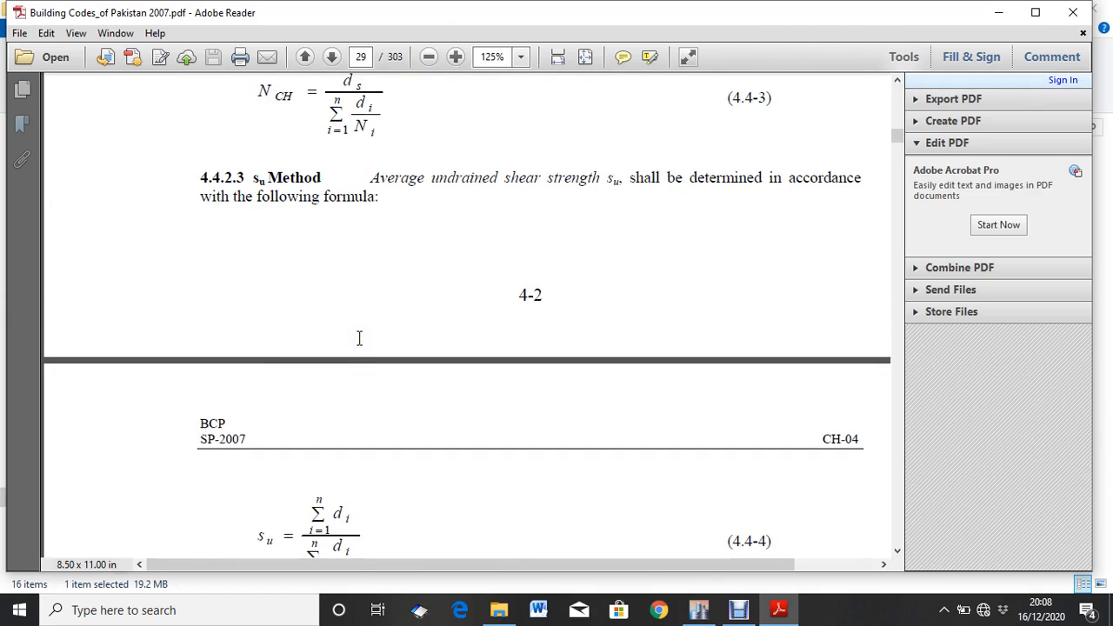
scroll(358, 343, down, 15)
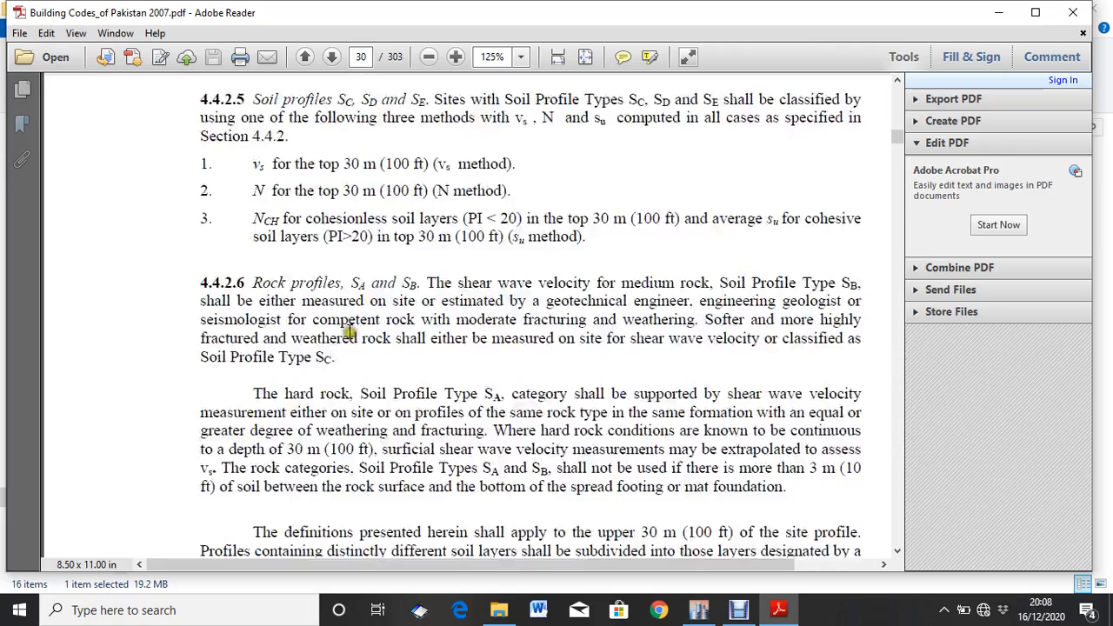
scroll(344, 326, down, 20)
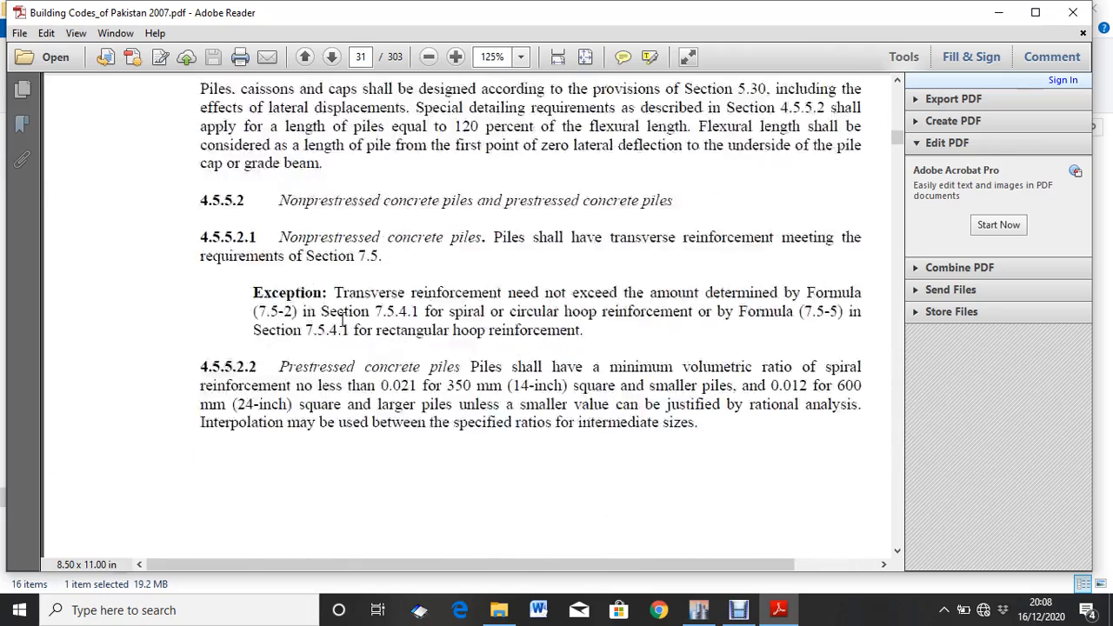
scroll(339, 326, down, 8)
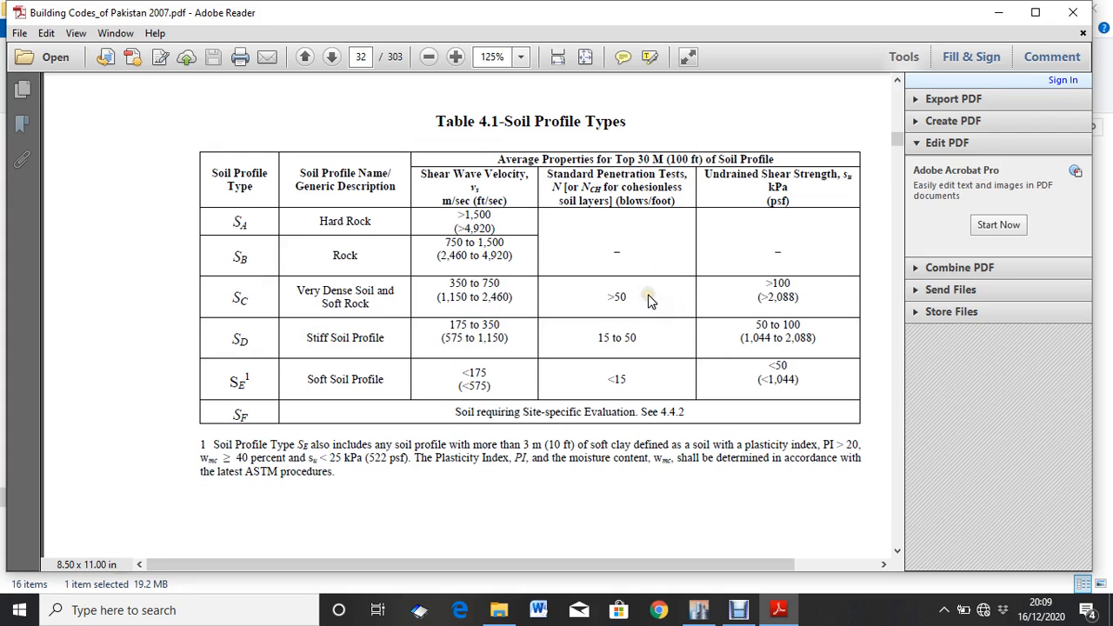
- Go through the opening sections of chapter 5, Structural Design Requirements, to section 5.6 Dead Loads
scroll(649, 299, down, 10)
scroll(648, 292, down, 12)
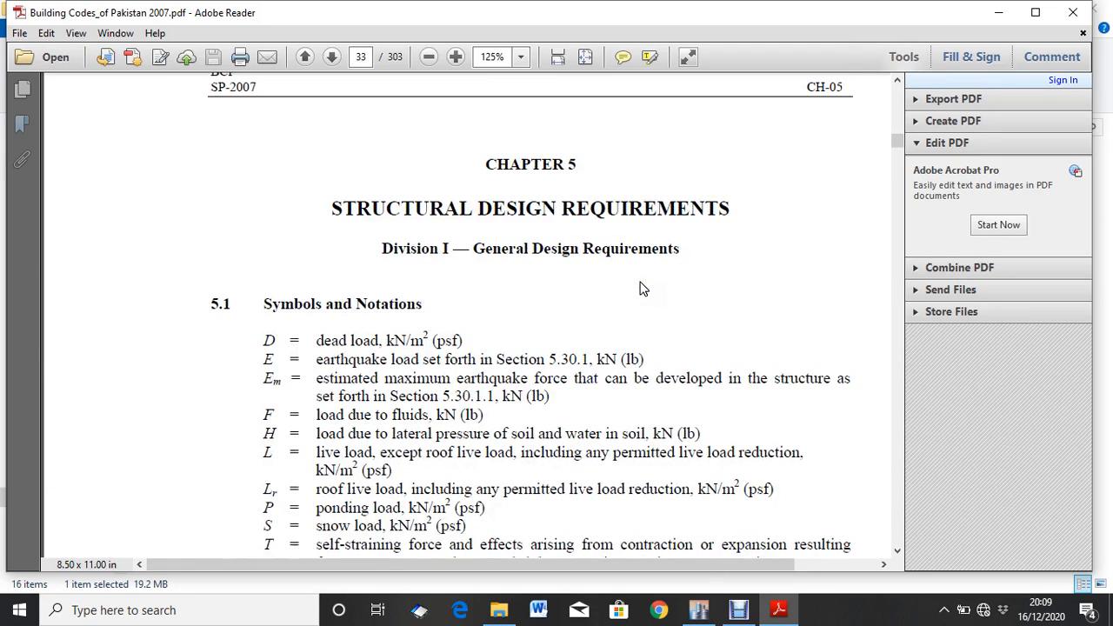
scroll(635, 286, down, 1)
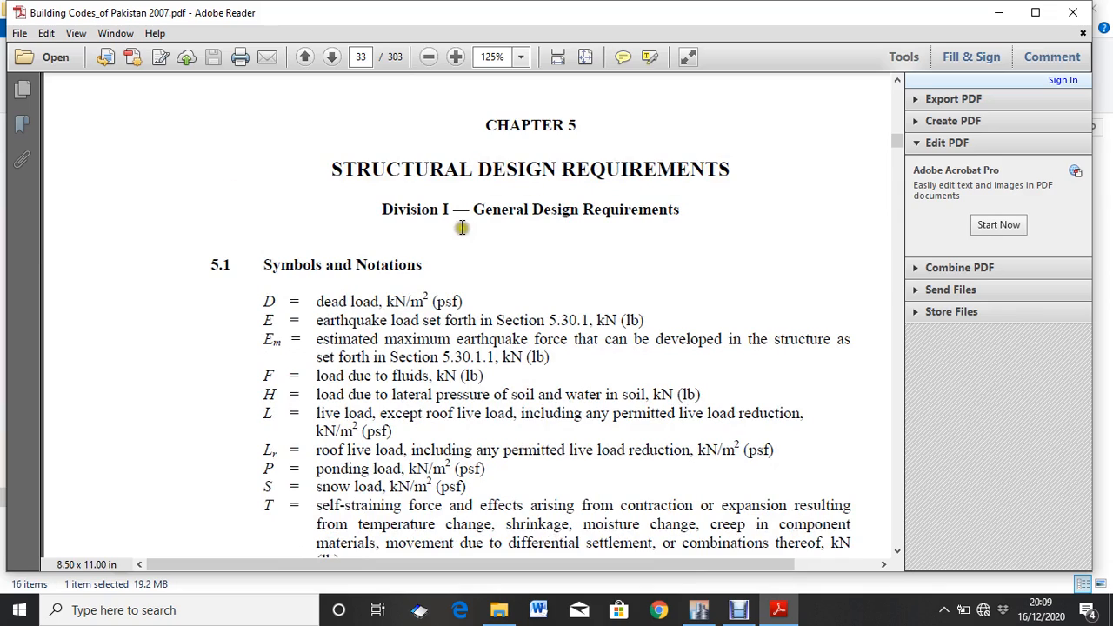
scroll(524, 228, down, 15)
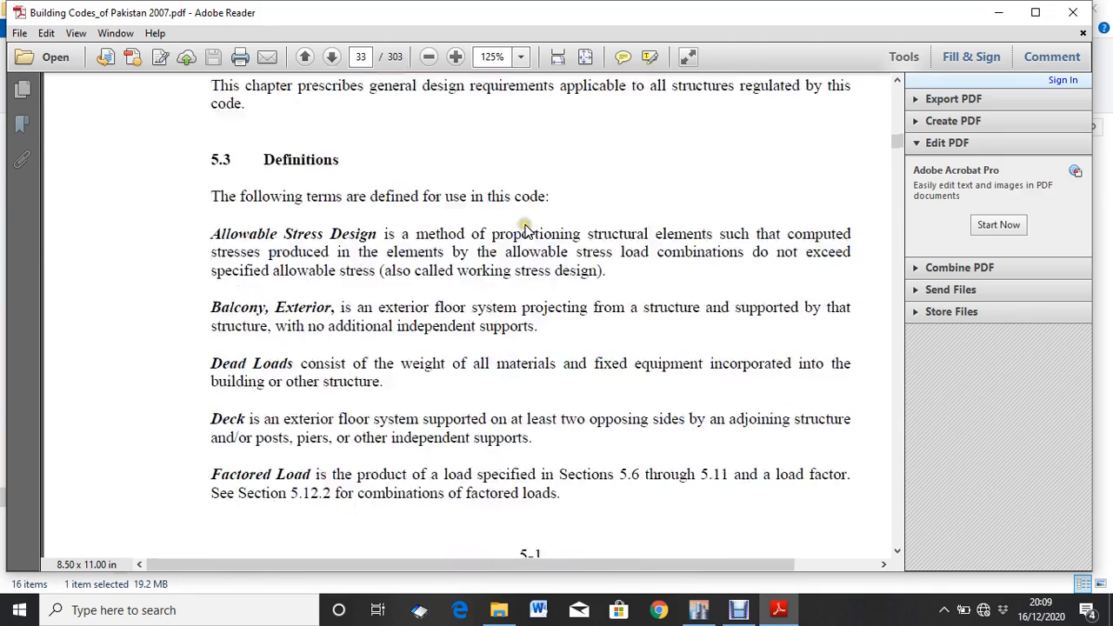
scroll(524, 228, down, 20)
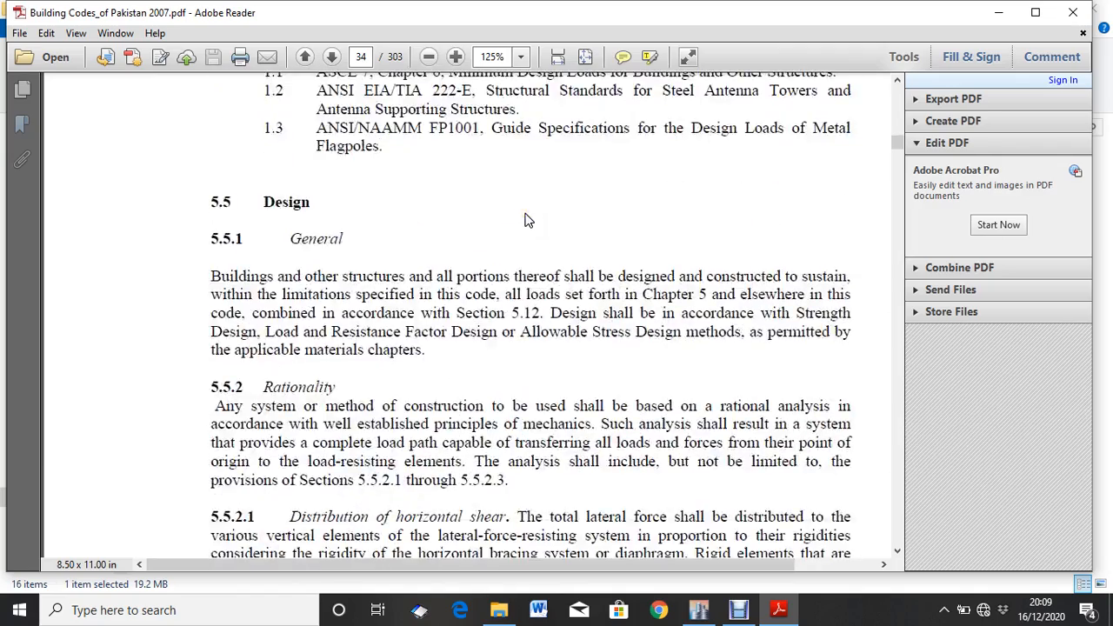
scroll(524, 220, down, 15)
scroll(522, 217, down, 9)
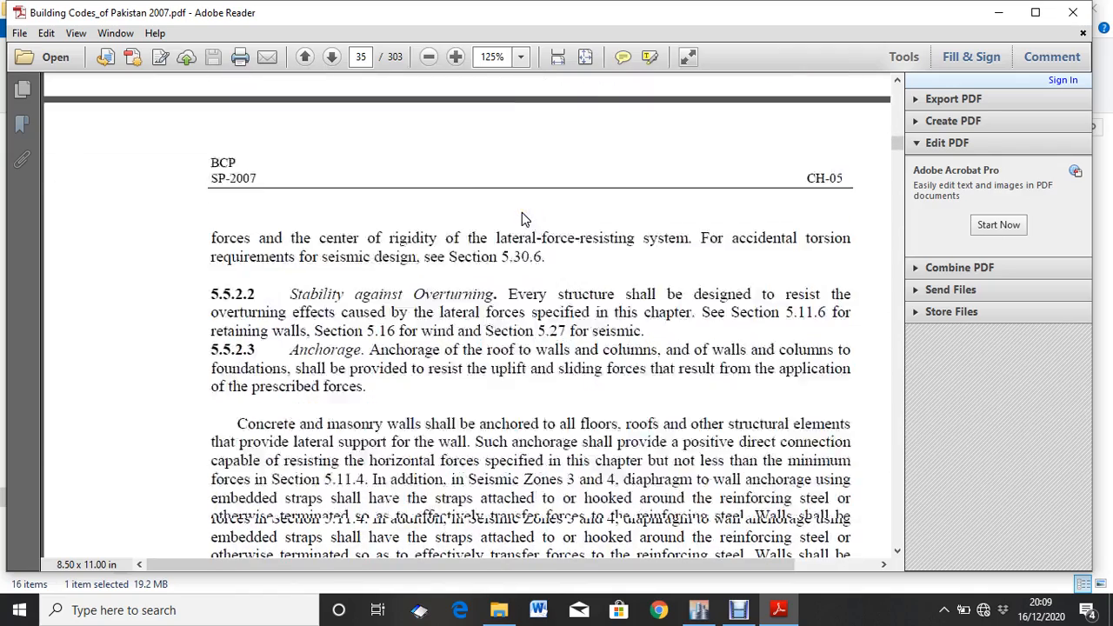
scroll(522, 217, down, 5)
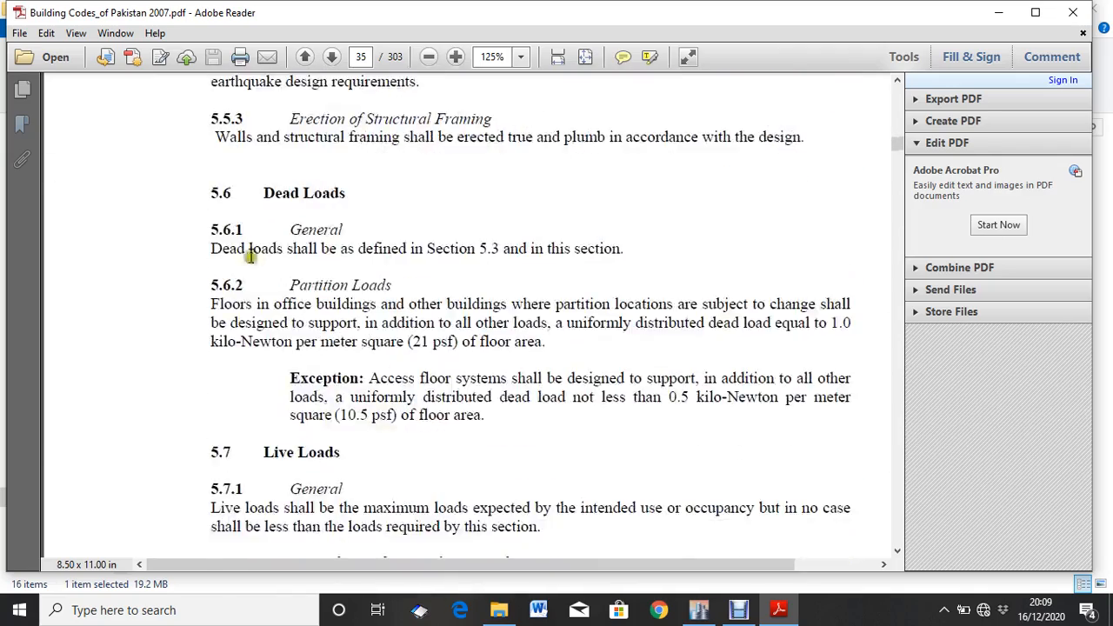
- Examine the dead load and live load provisions in sections 5.6 and 5.7
click(286, 200)
scroll(285, 202, up, 8)
scroll(285, 201, down, 5)
scroll(278, 195, down, 12)
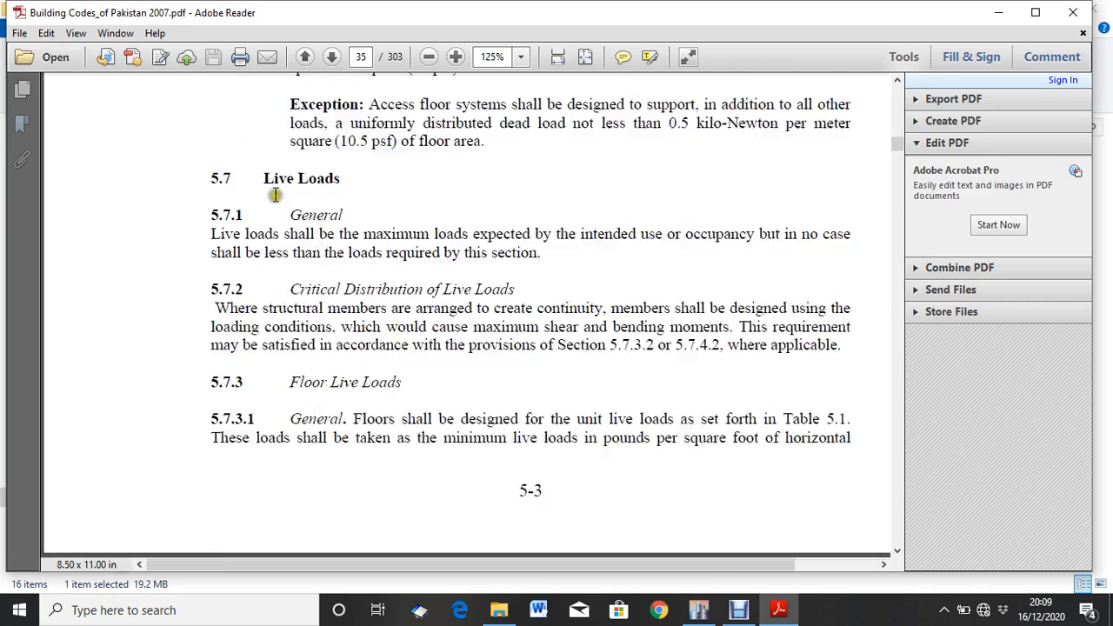
scroll(276, 193, up, 4)
scroll(275, 193, down, 3)
scroll(283, 181, down, 3)
scroll(284, 179, down, 1)
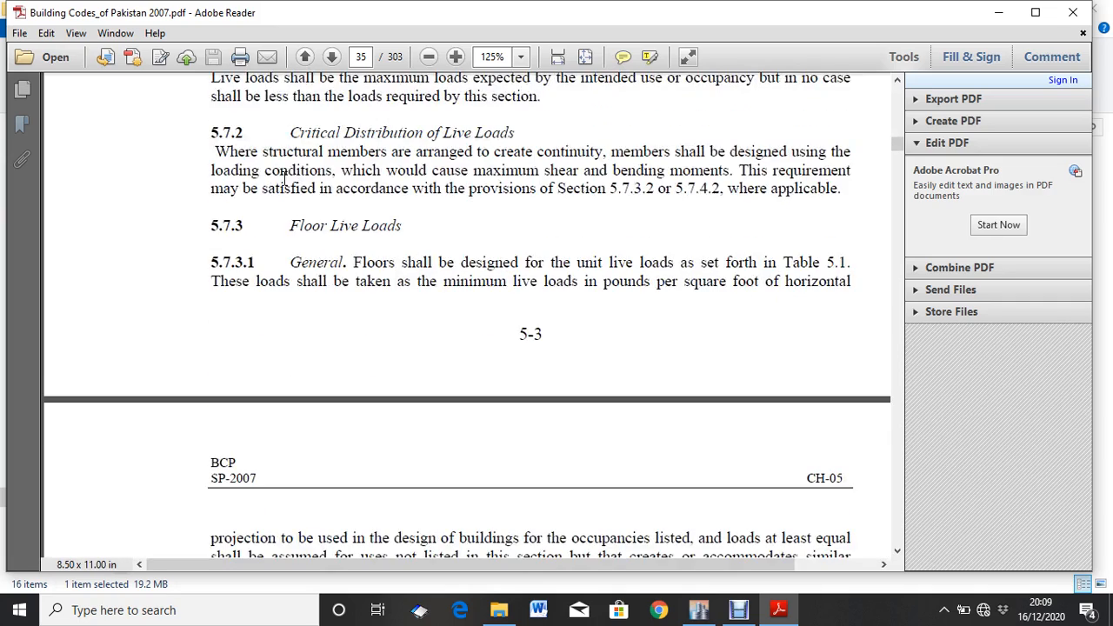
- Find section 5.12.2 on strength design load combinations and examine the basic factored load combinations with their f1 and f2 factors
scroll(321, 245, down, 16)
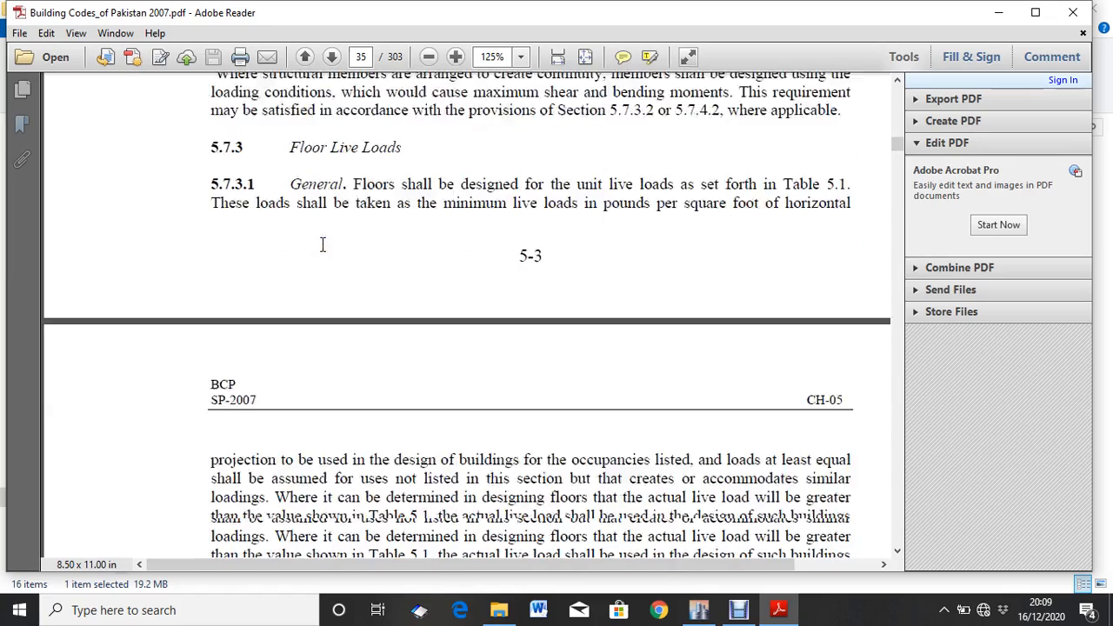
scroll(351, 256, down, 20)
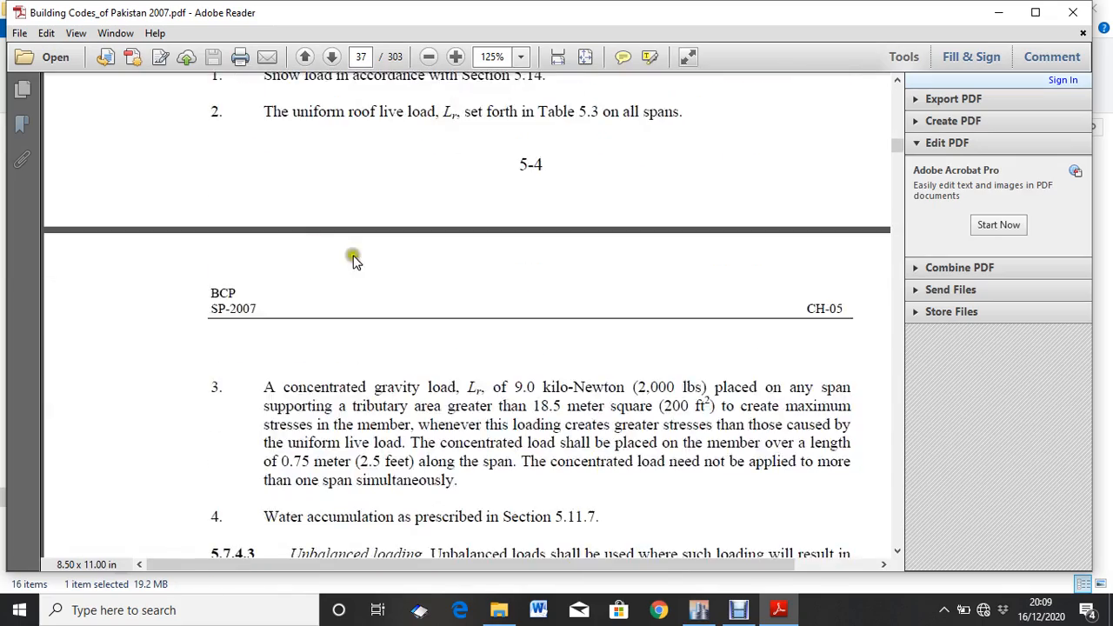
scroll(347, 382, up, 12)
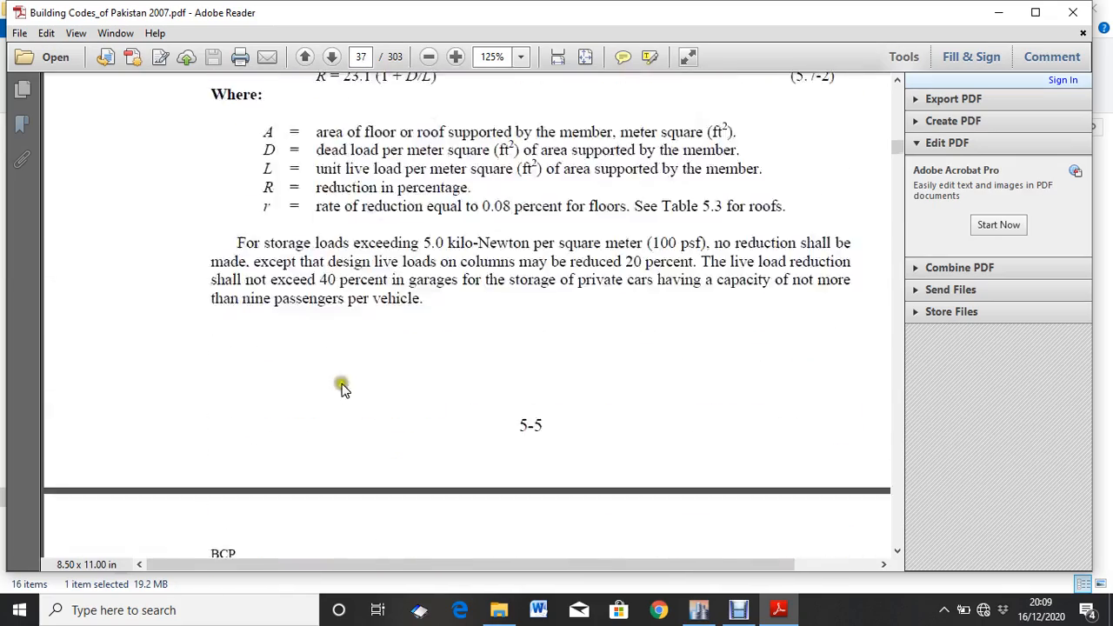
scroll(343, 389, down, 13)
scroll(298, 403, down, 20)
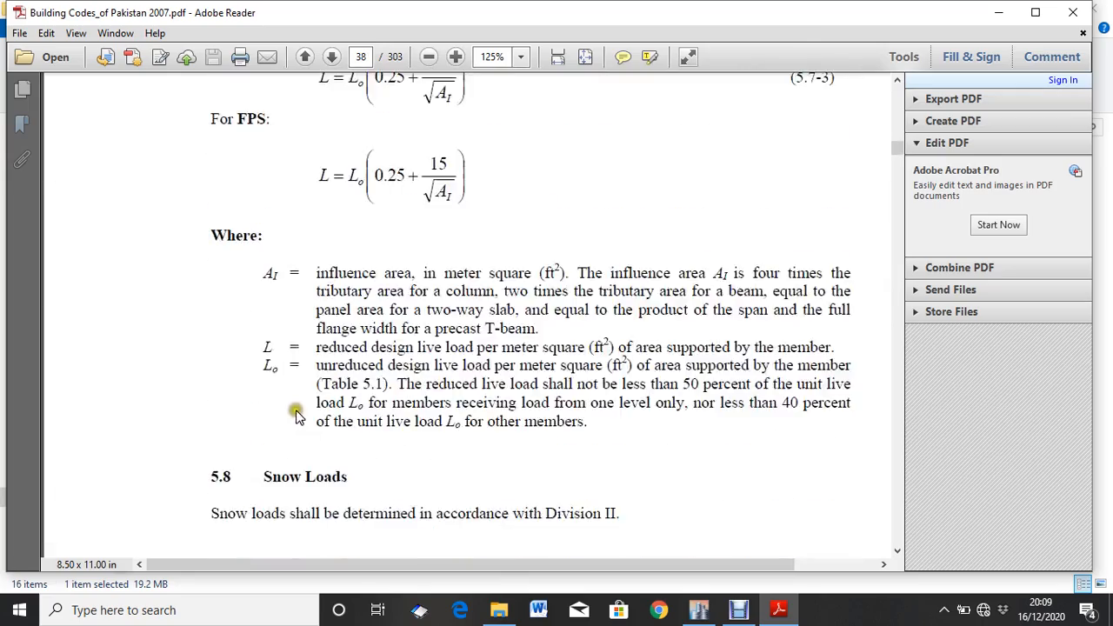
scroll(278, 416, down, 20)
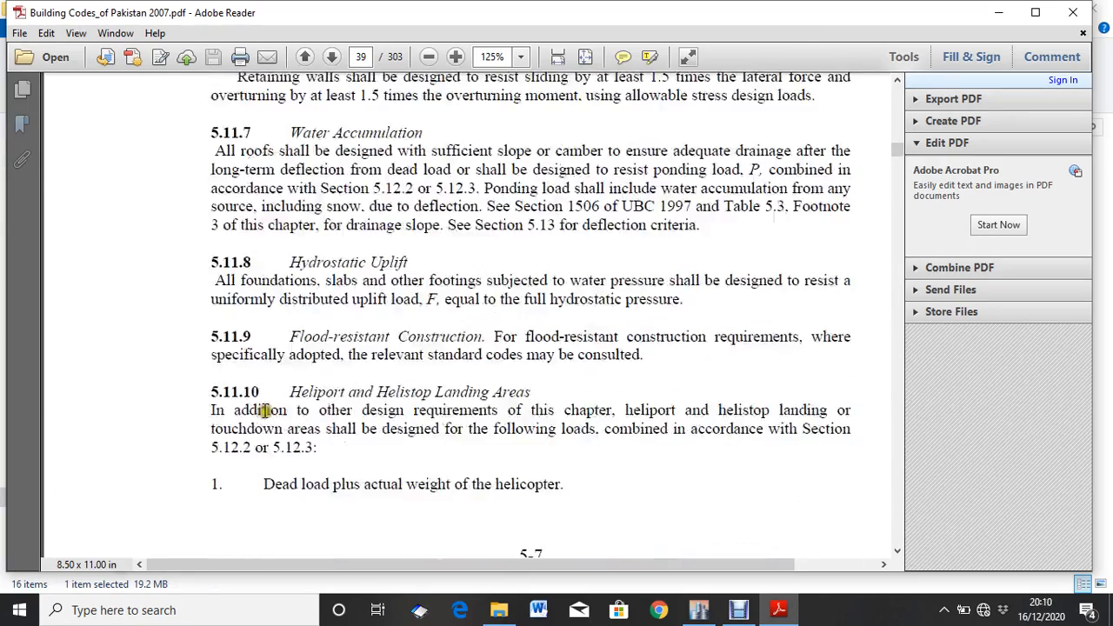
scroll(253, 402, down, 6)
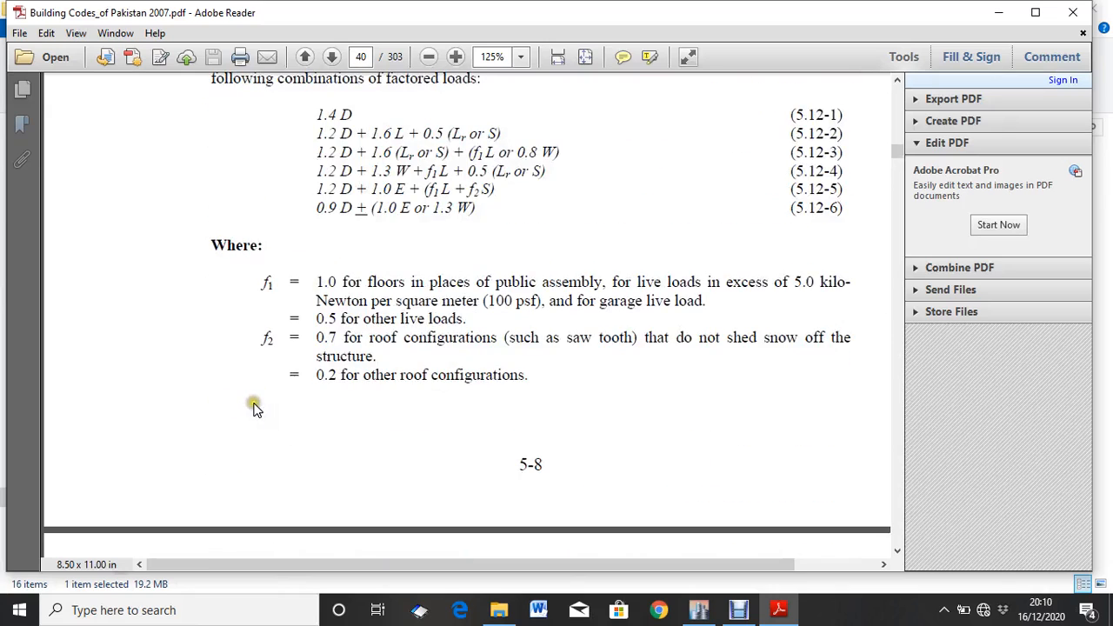
scroll(256, 403, up, 3)
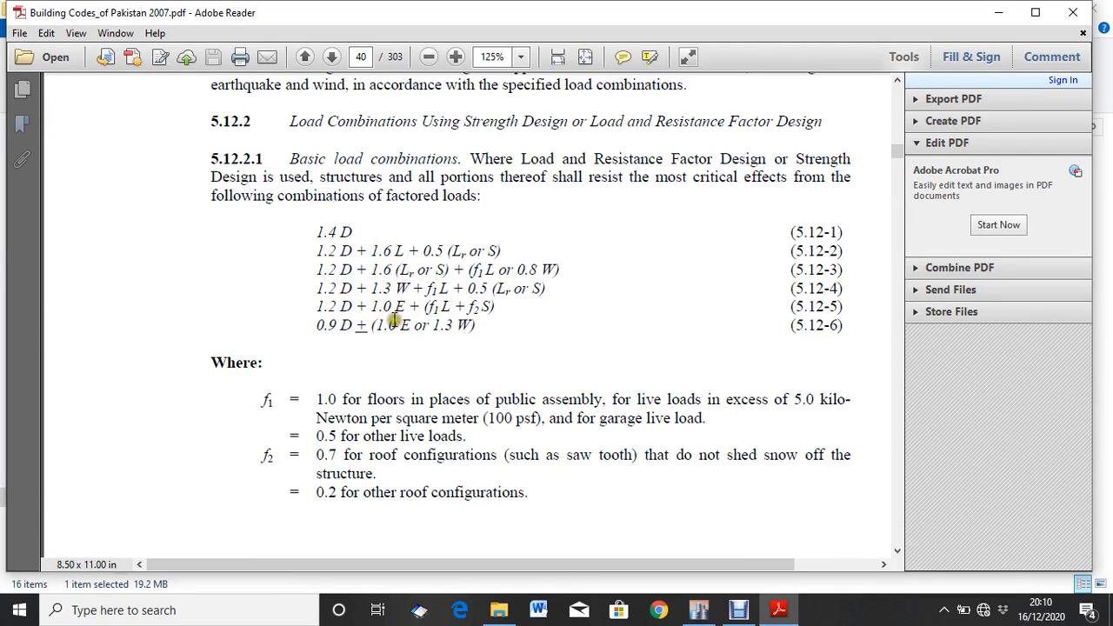
scroll(356, 305, down, 1)
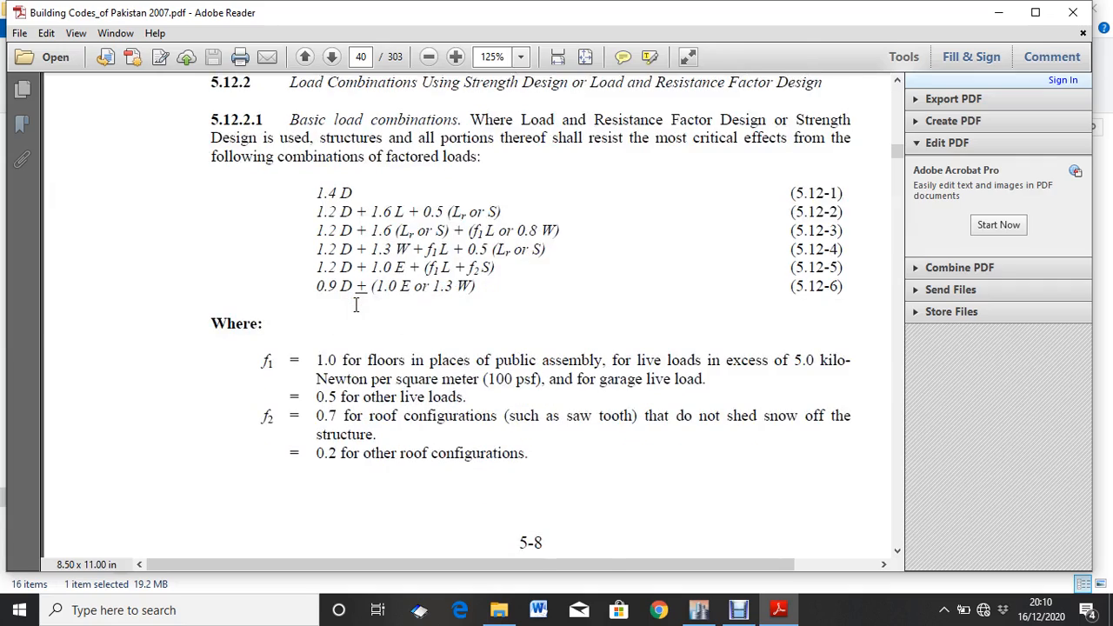
- Go past the deflection, snow load and wind design provisions to Division IV - Earthquake Design, section 5.26
scroll(355, 305, down, 20)
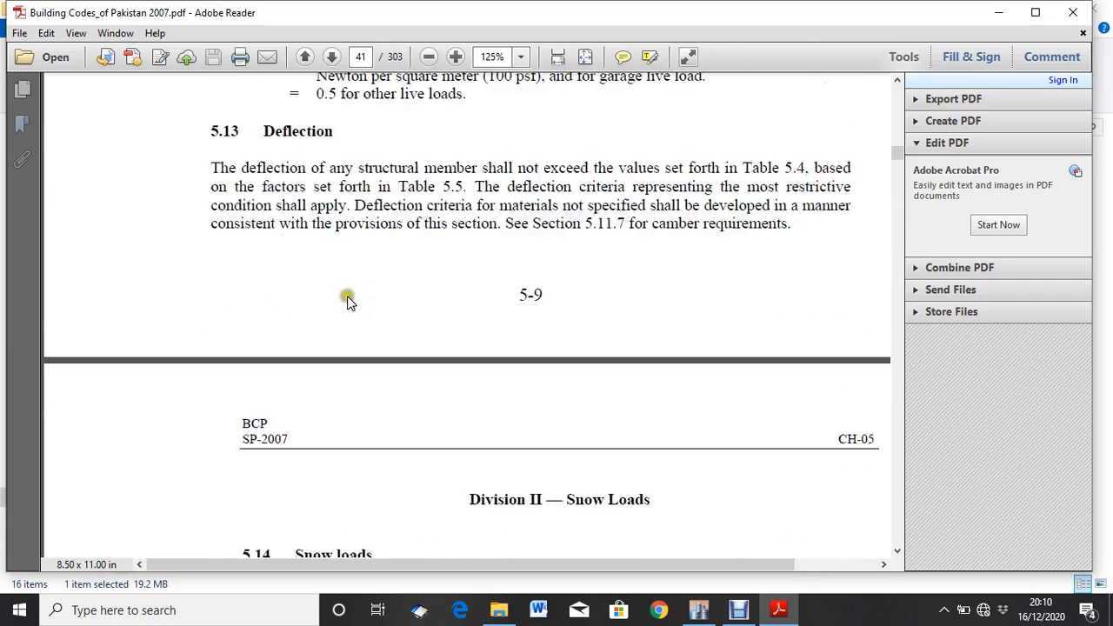
scroll(348, 300, down, 20)
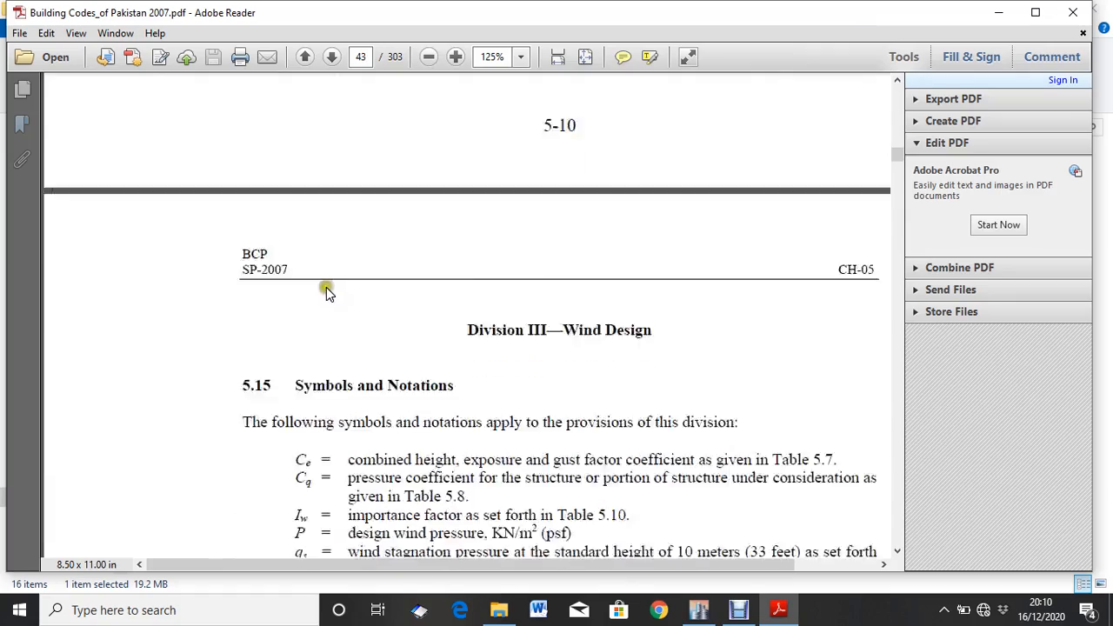
scroll(326, 287, down, 20)
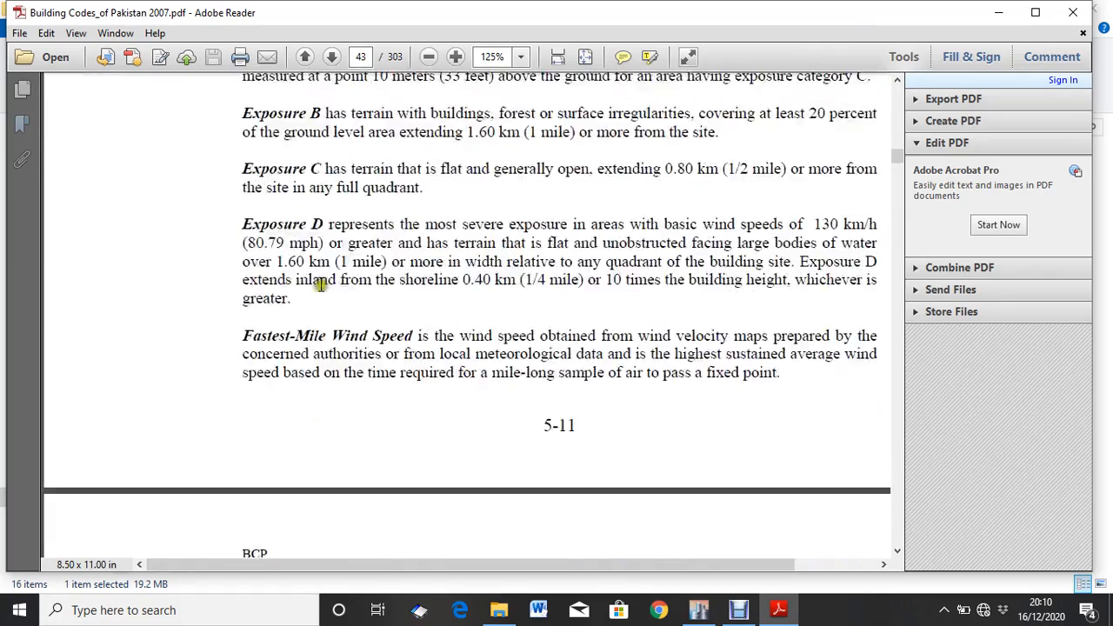
scroll(323, 287, down, 20)
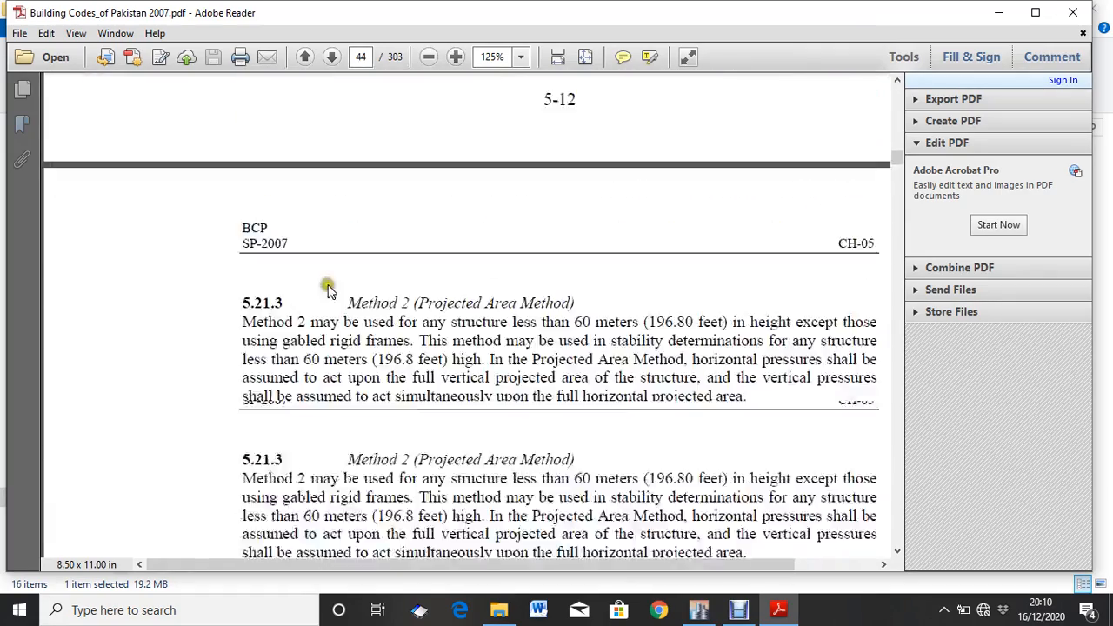
scroll(328, 289, down, 20)
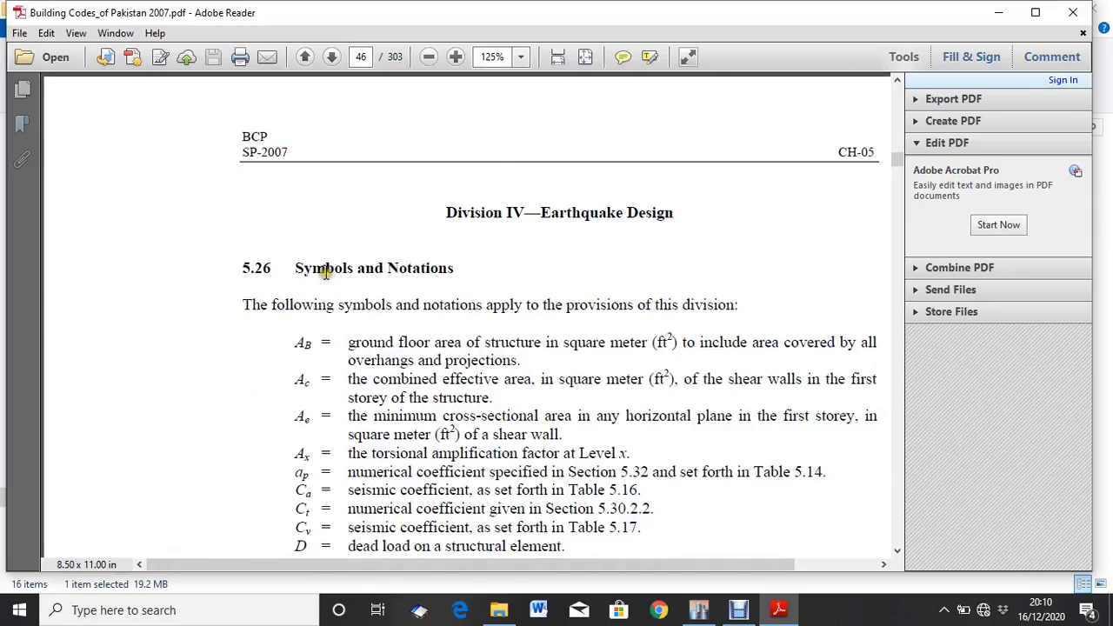
- Look through the earthquake design symbols and the structural system definitions that follow section 5.26
scroll(326, 272, down, 20)
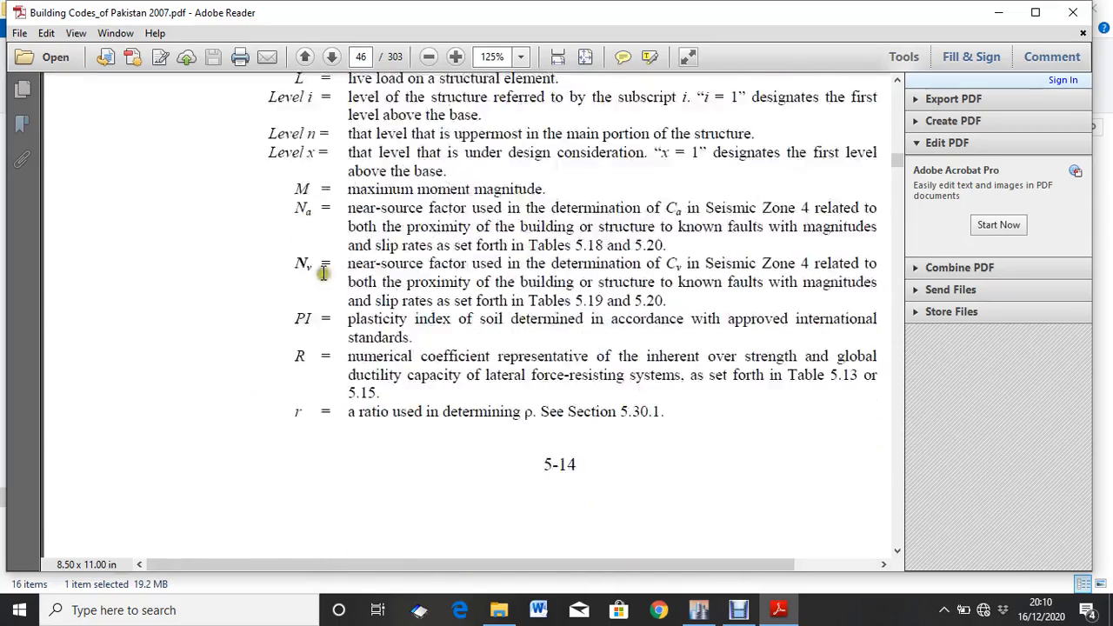
scroll(323, 273, down, 20)
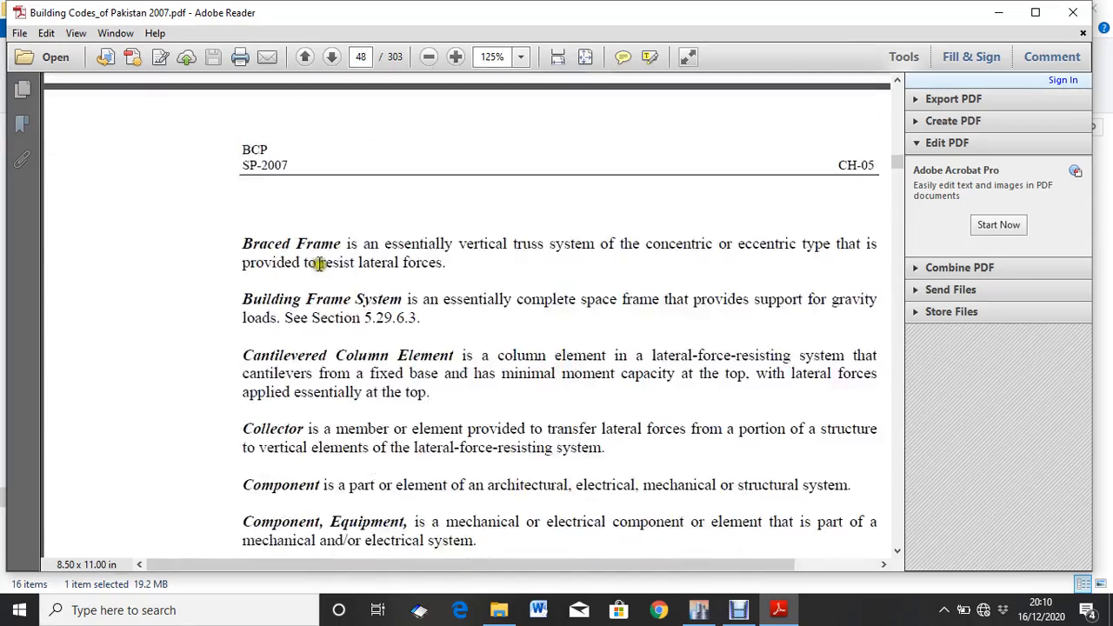
scroll(320, 264, down, 20)
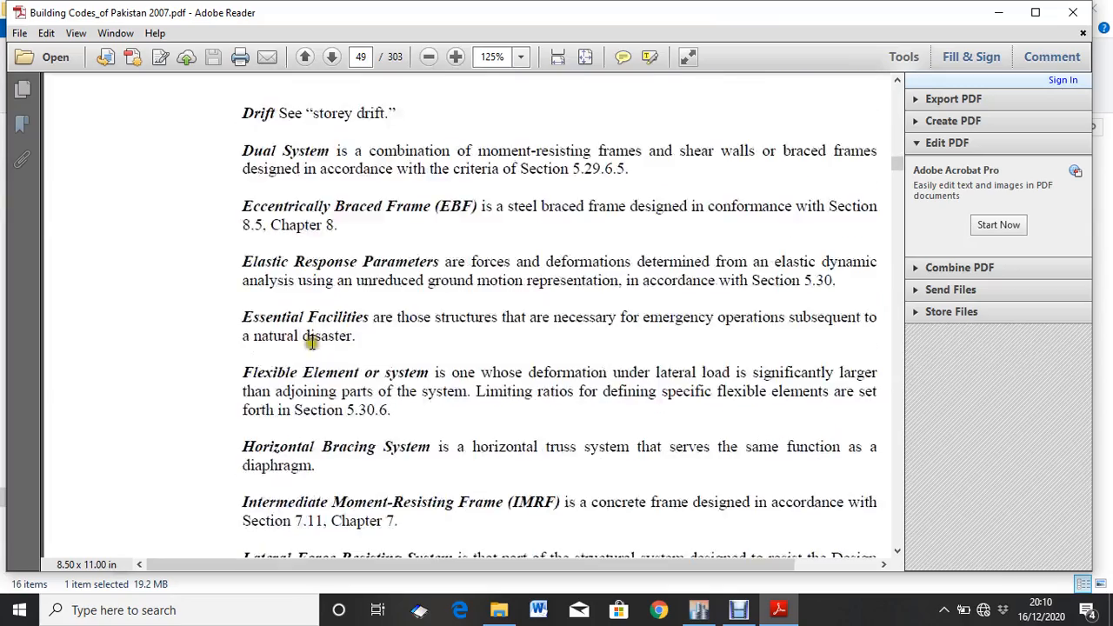
scroll(311, 342, down, 20)
scroll(345, 469, up, 12)
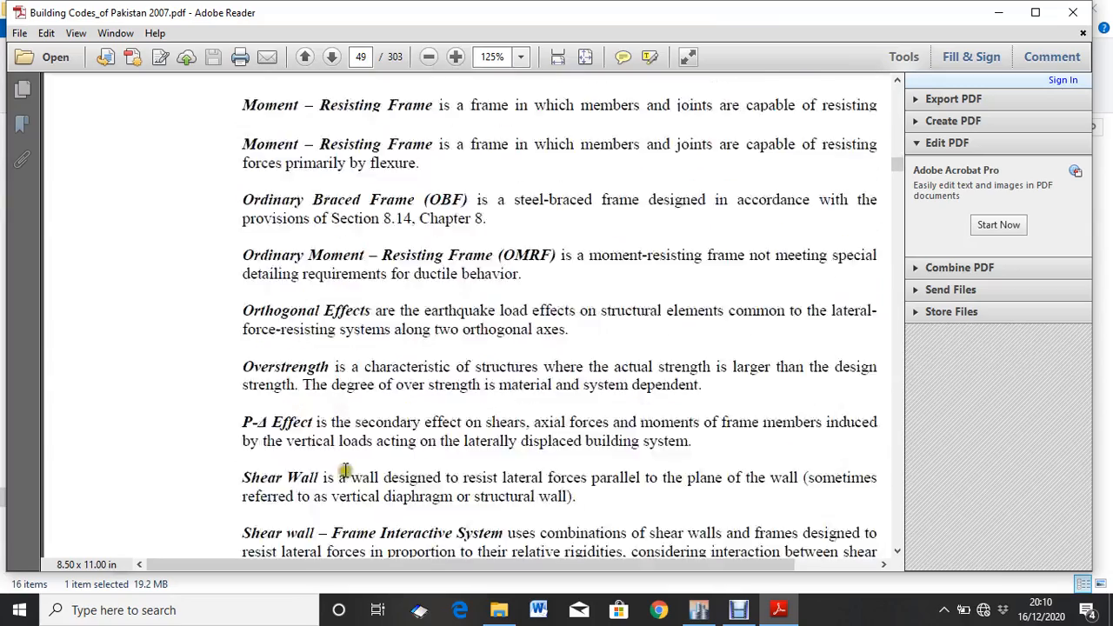
- Go back past the wind design division to section 5.13 Deflection and section 5.14 Snow loads
scroll(345, 470, up, 20)
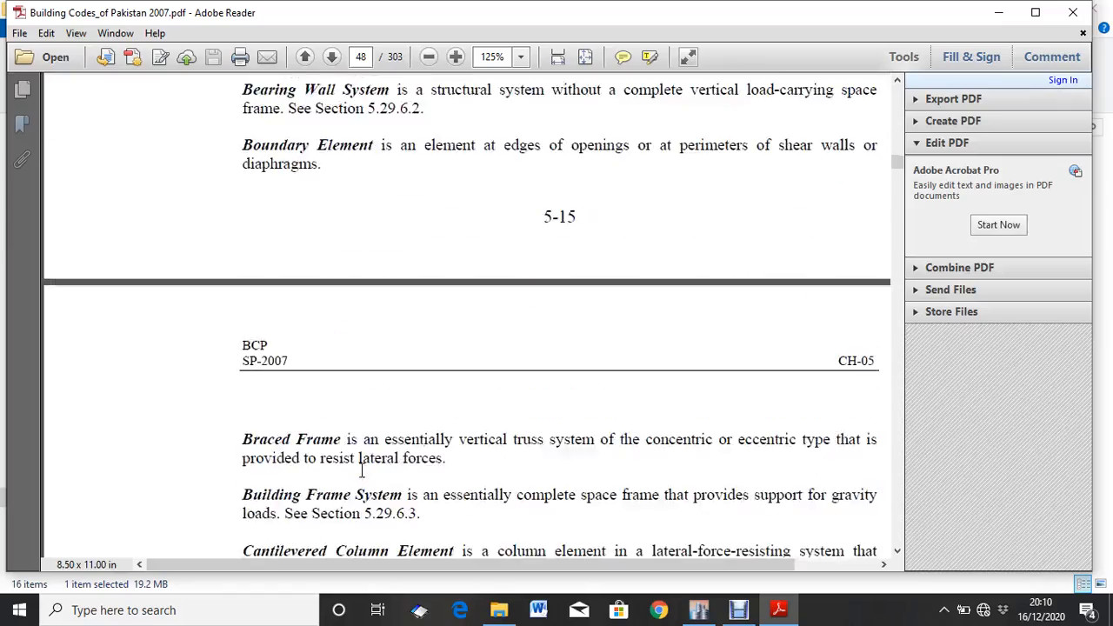
scroll(361, 471, up, 20)
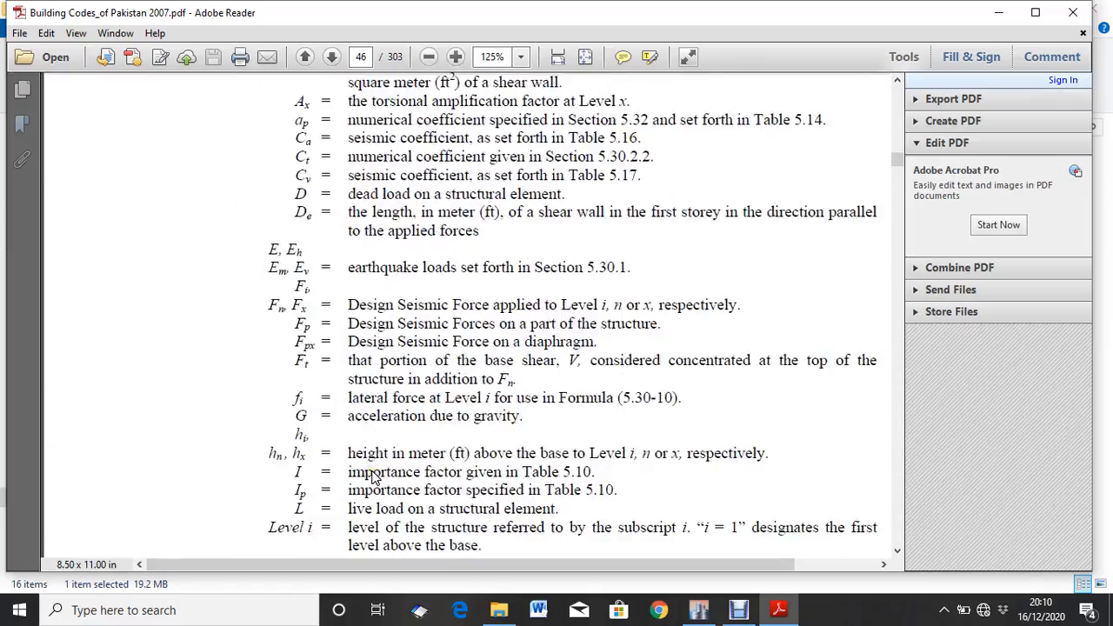
scroll(372, 478, up, 20)
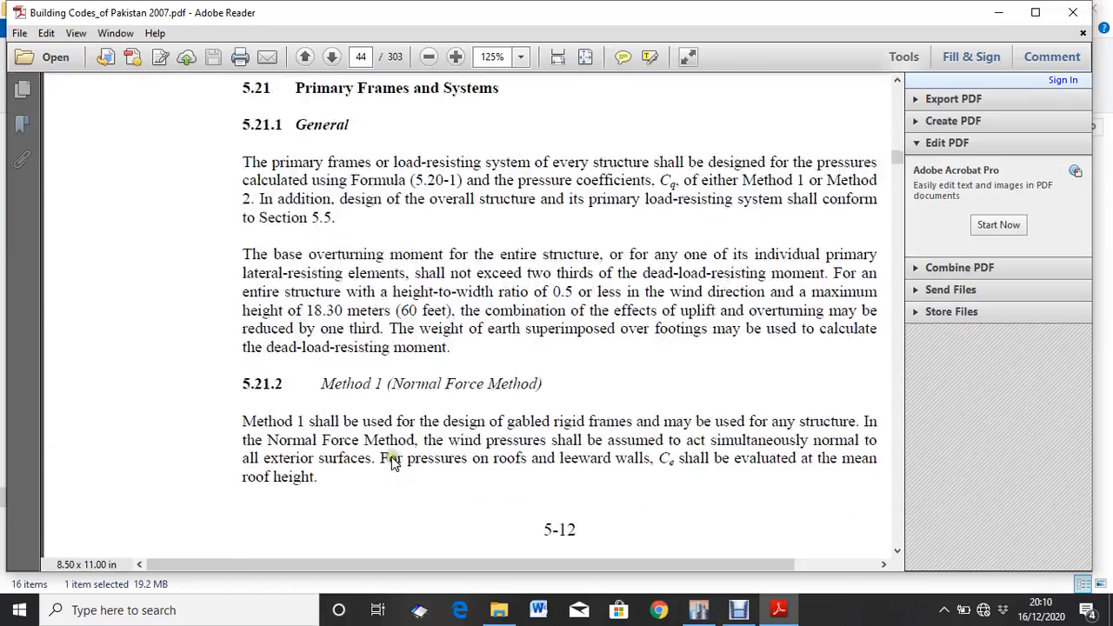
scroll(391, 464, up, 20)
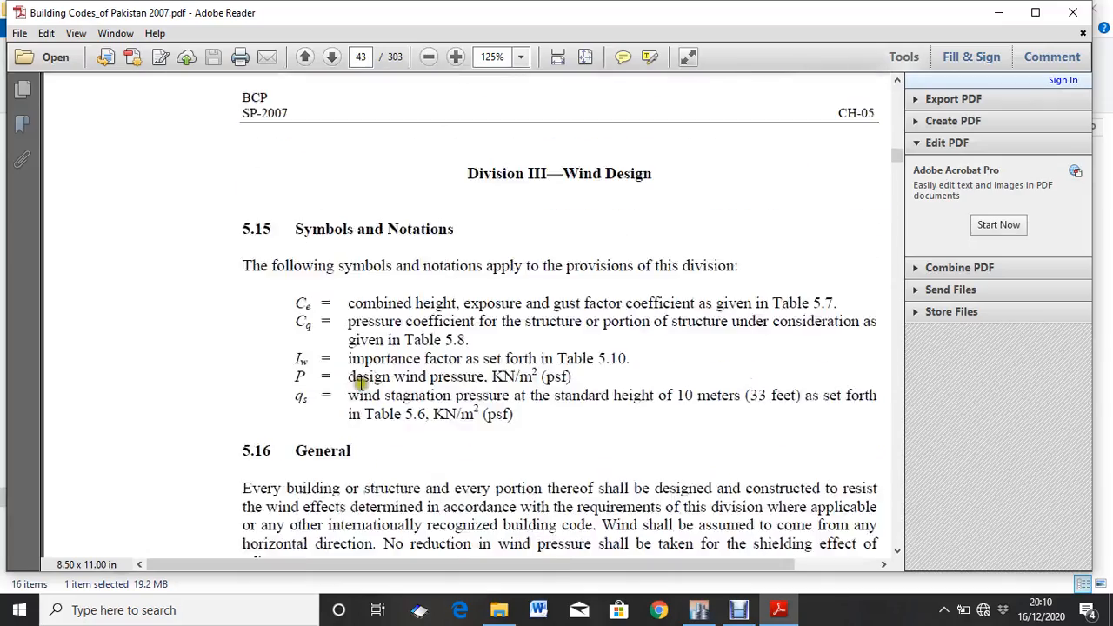
scroll(359, 383, up, 20)
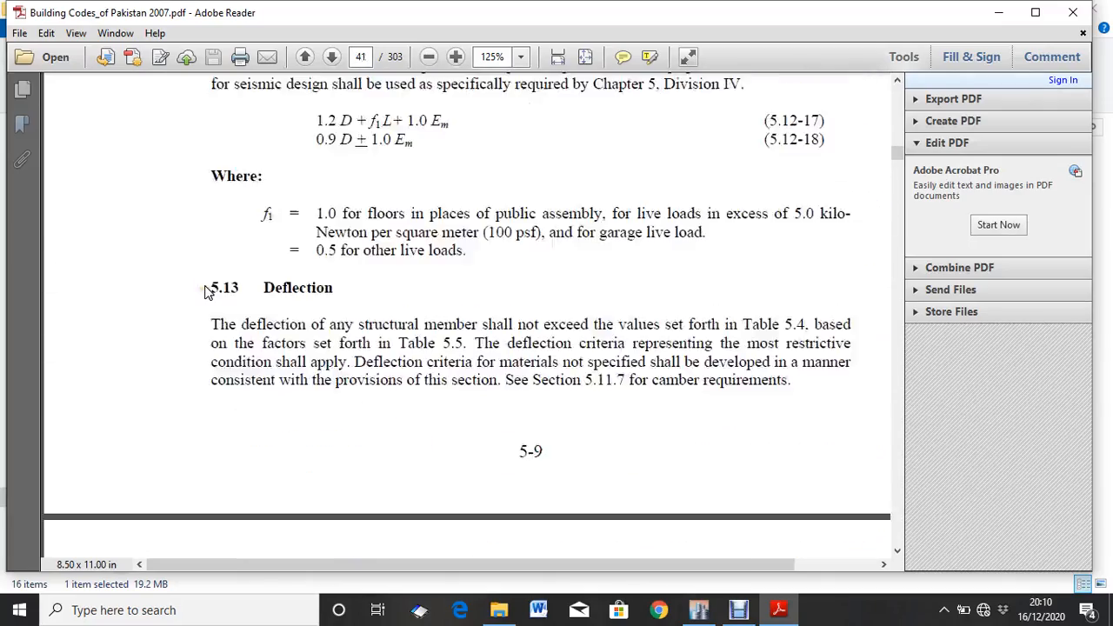
scroll(207, 293, up, 5)
scroll(211, 290, down, 15)
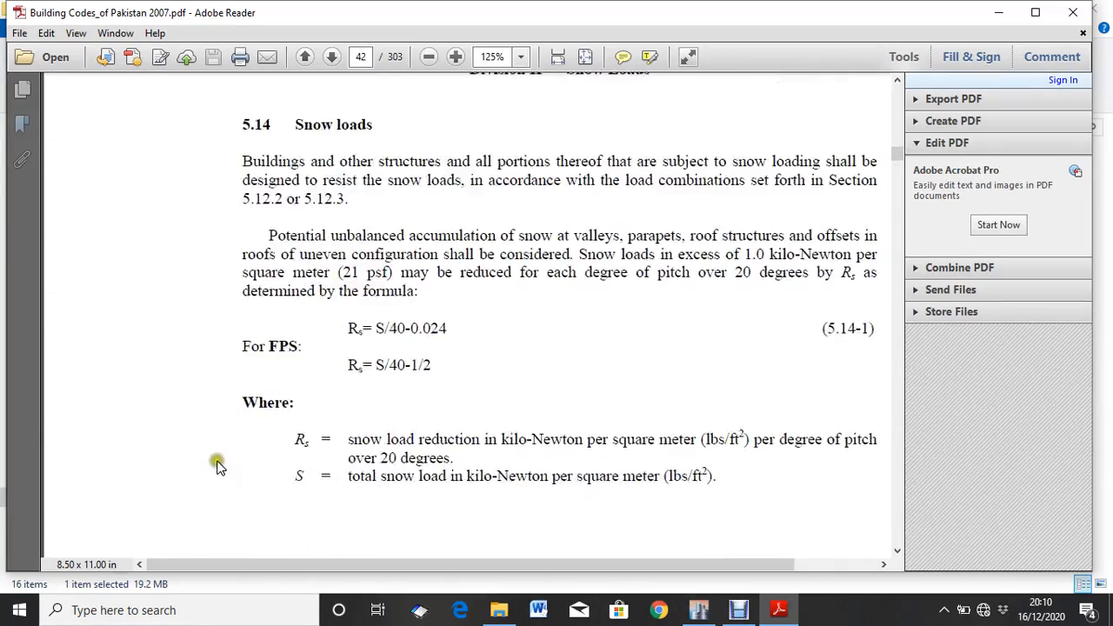
- Find Table 5.1, Uniform and Concentrated Loads, by going through whole pages, and enlarge it to the page width
click(584, 56)
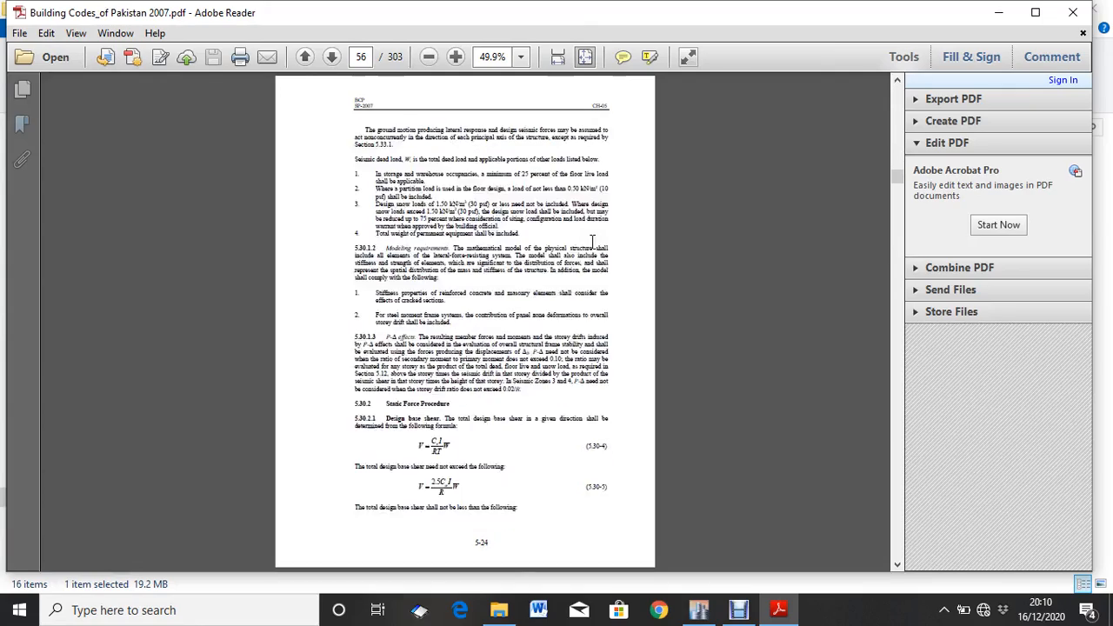
scroll(592, 242, down, 5)
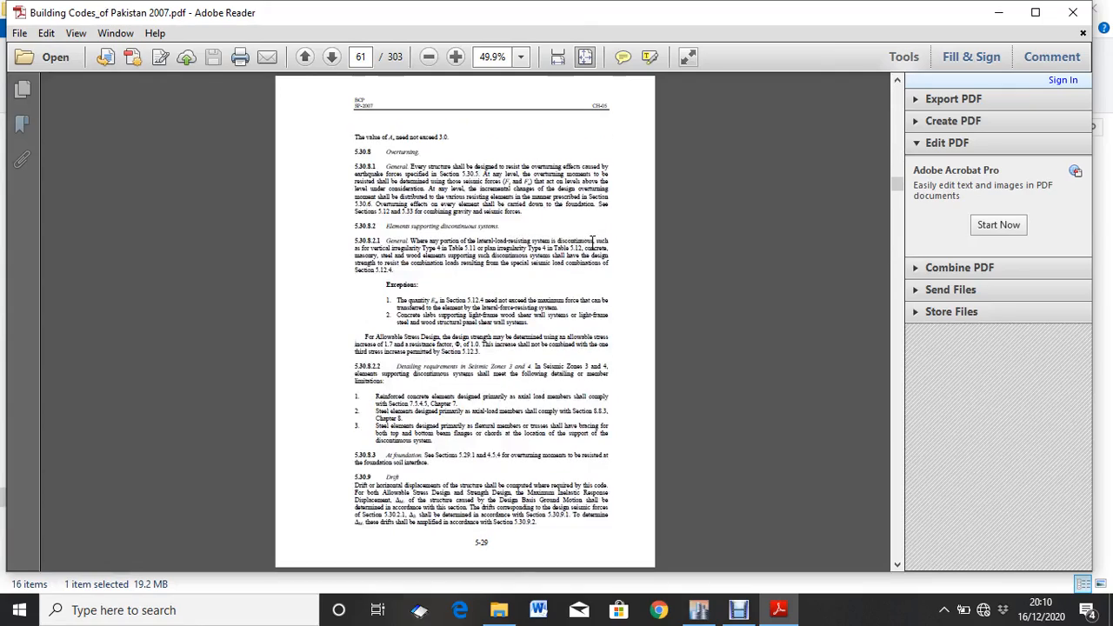
scroll(592, 243, down, 7)
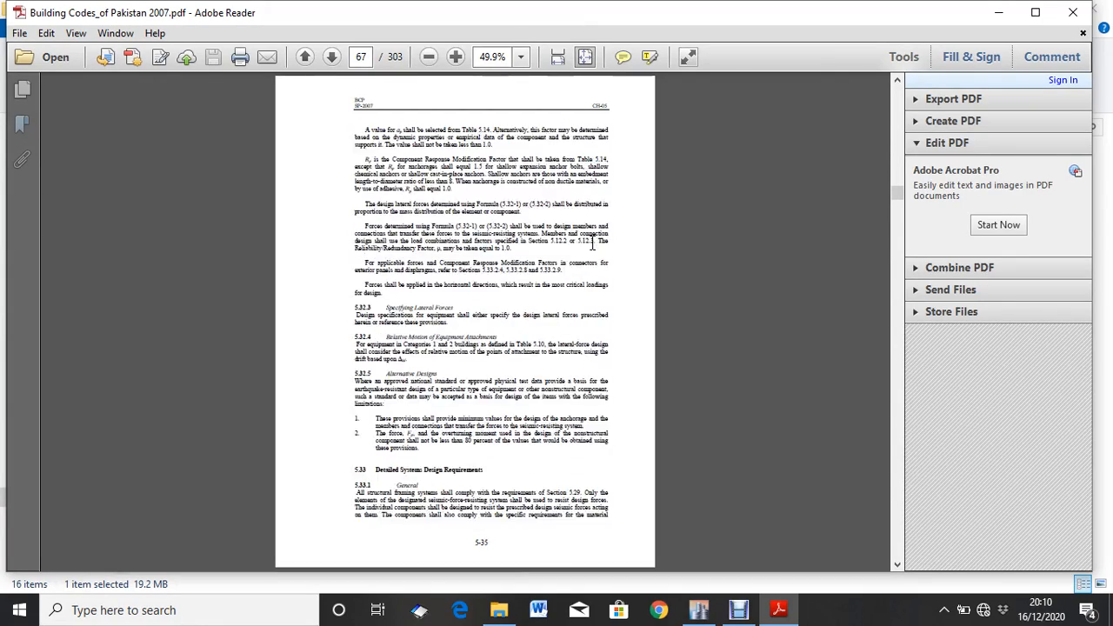
scroll(592, 236, down, 6)
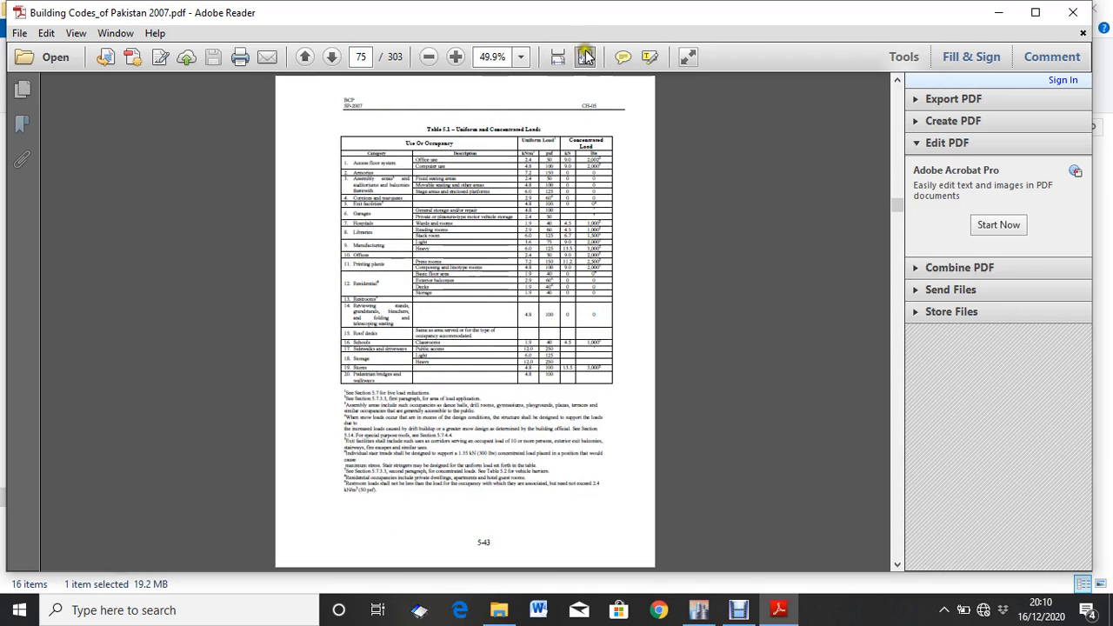
click(559, 57)
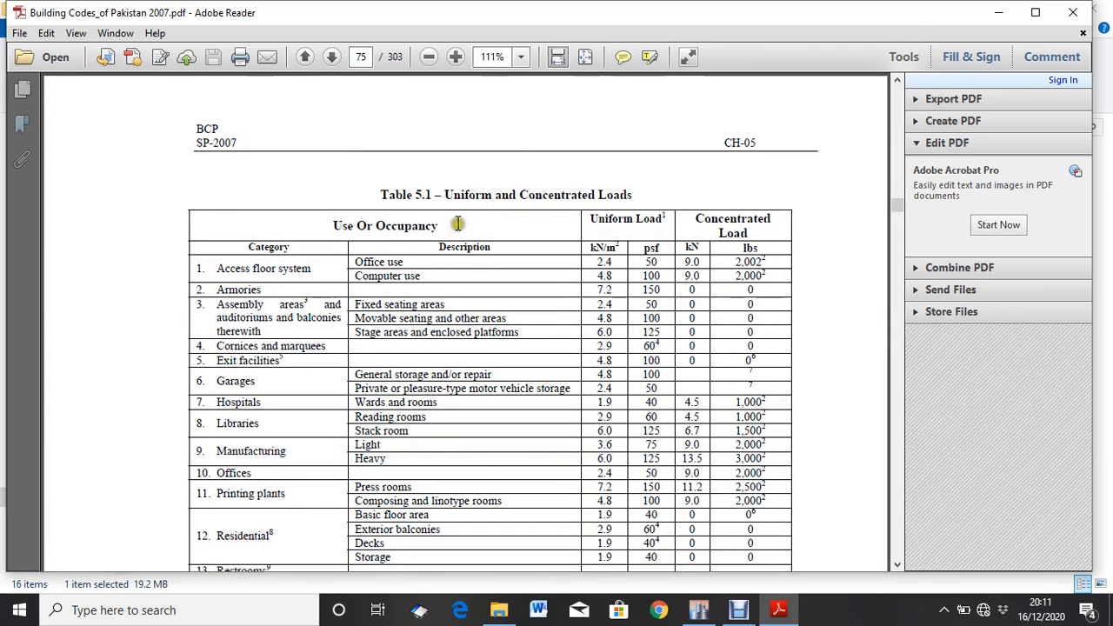
scroll(464, 225, down, 2)
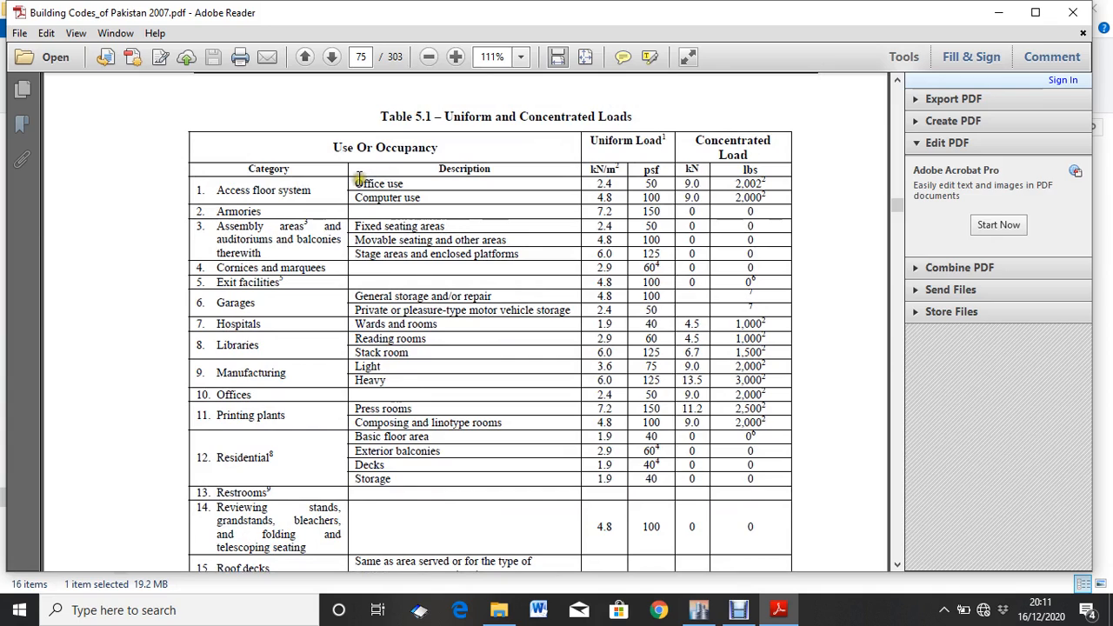
- Examine the Table 5.1 uniform loads in psf for office use, computer use, assembly areas, and cornices and marquees
drag(353, 179, 665, 180)
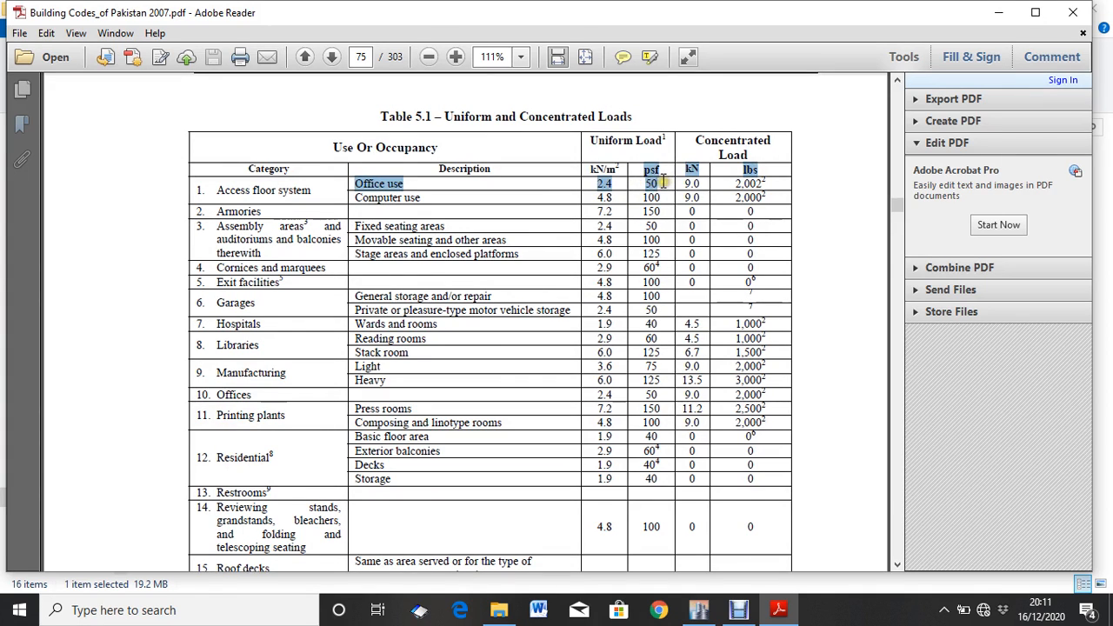
click(662, 181)
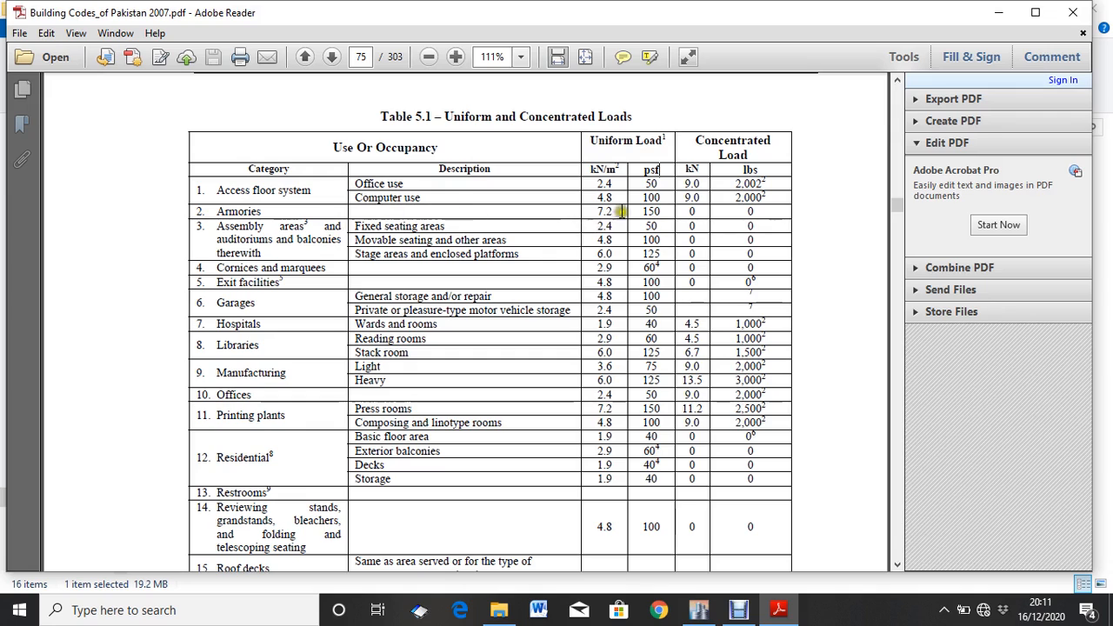
drag(647, 195, 662, 204)
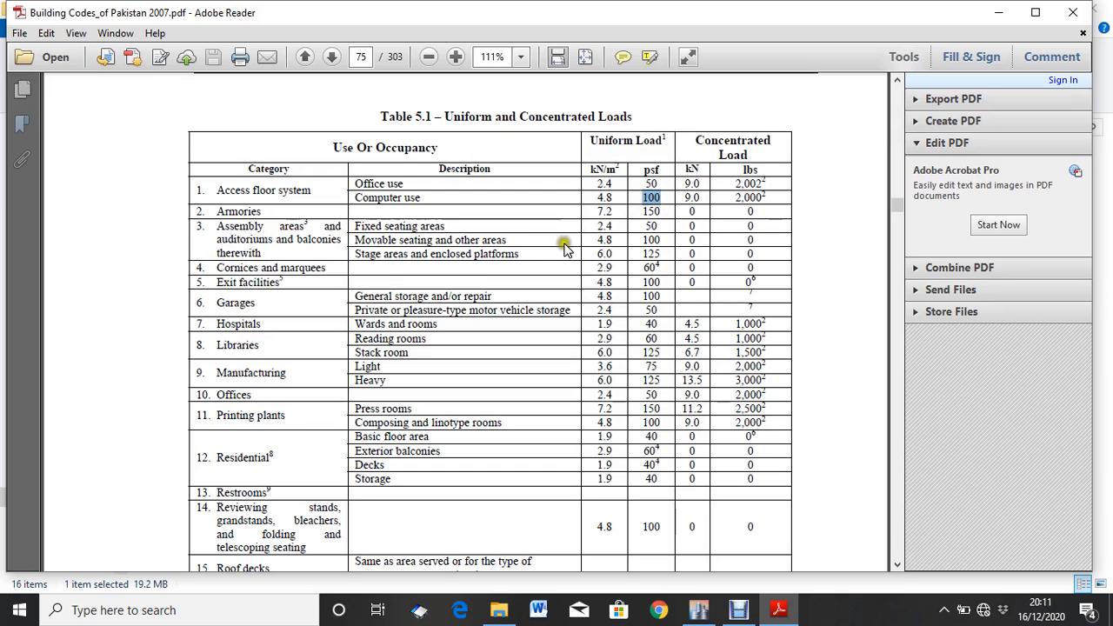
drag(646, 224, 653, 266)
click(655, 267)
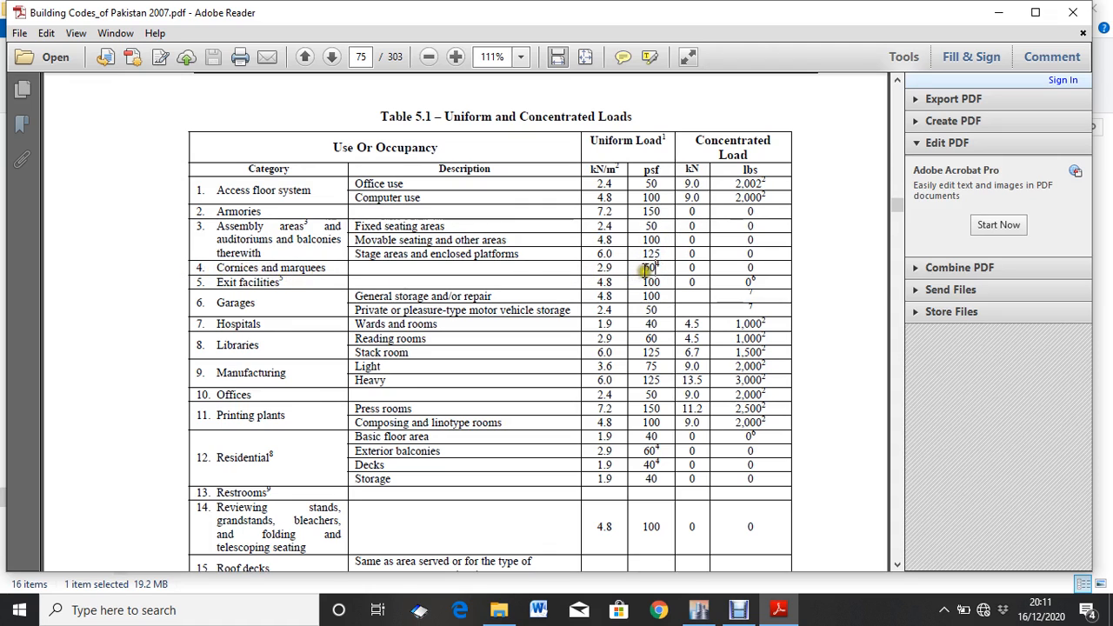
drag(647, 270, 660, 272)
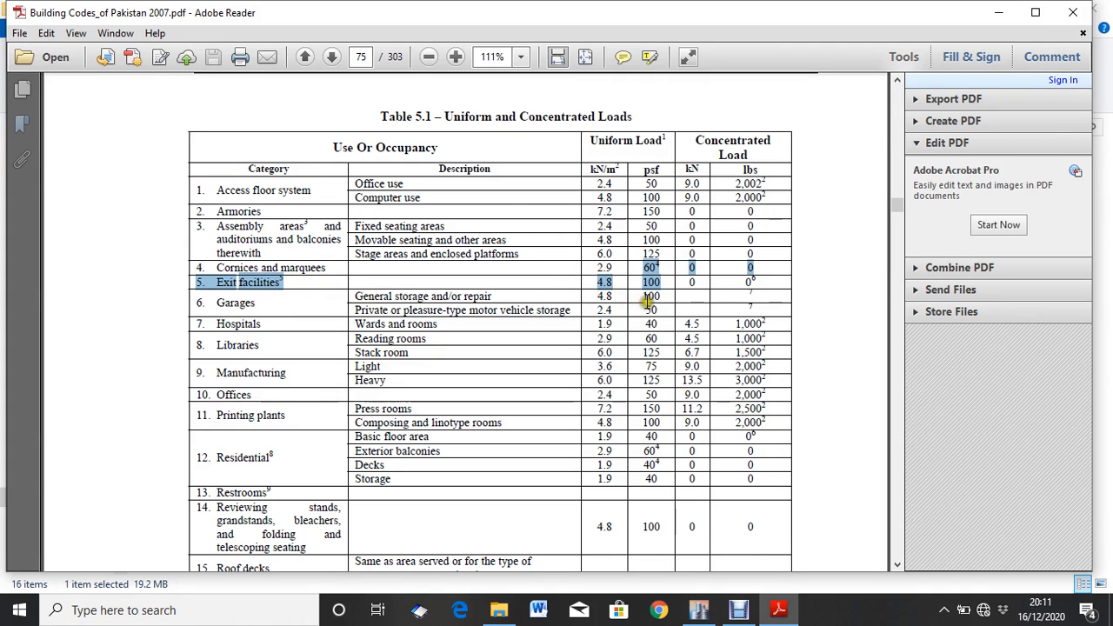
- Examine the uniform psf loads for hospital wards and for residential exterior balconies, decks and storage in Table 5.1
scroll(647, 300, down, 2)
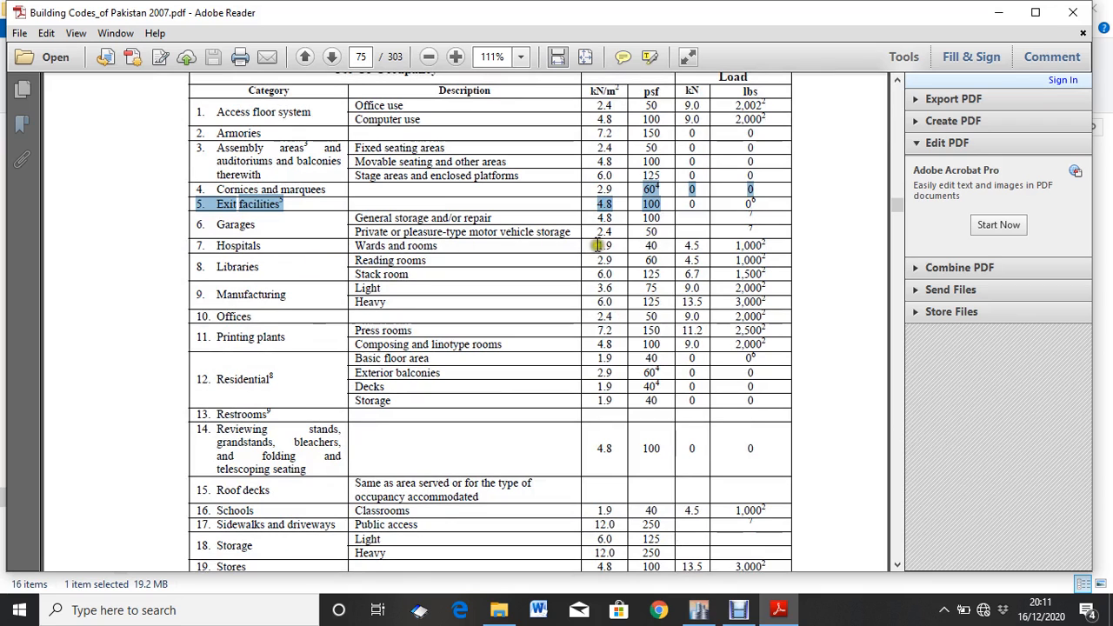
drag(650, 250, 657, 251)
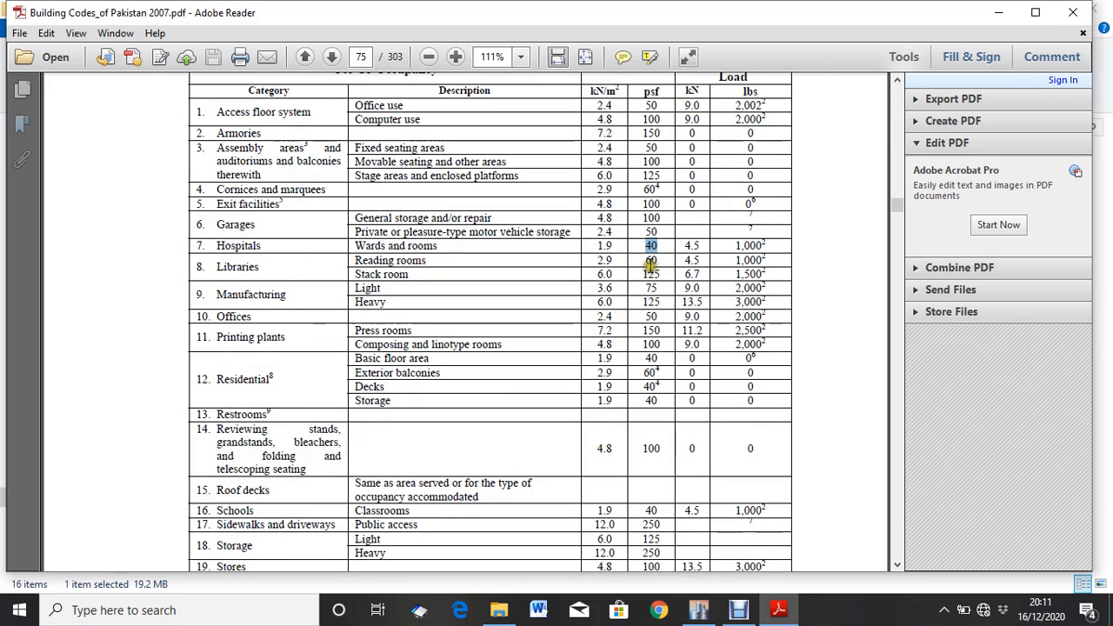
scroll(633, 277, down, 1)
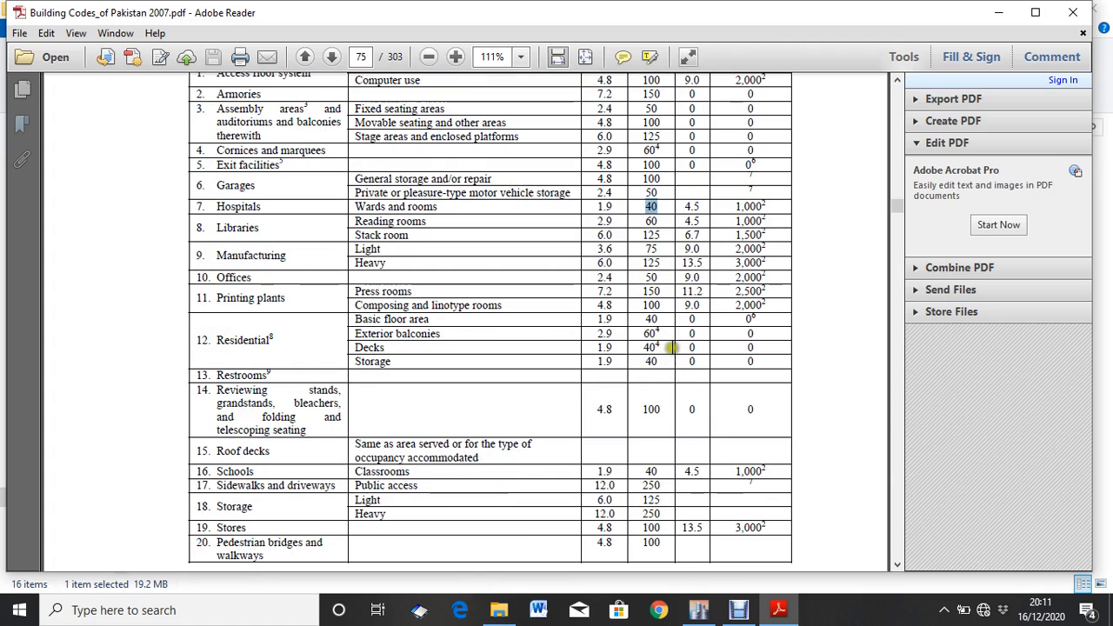
drag(667, 332, 650, 331)
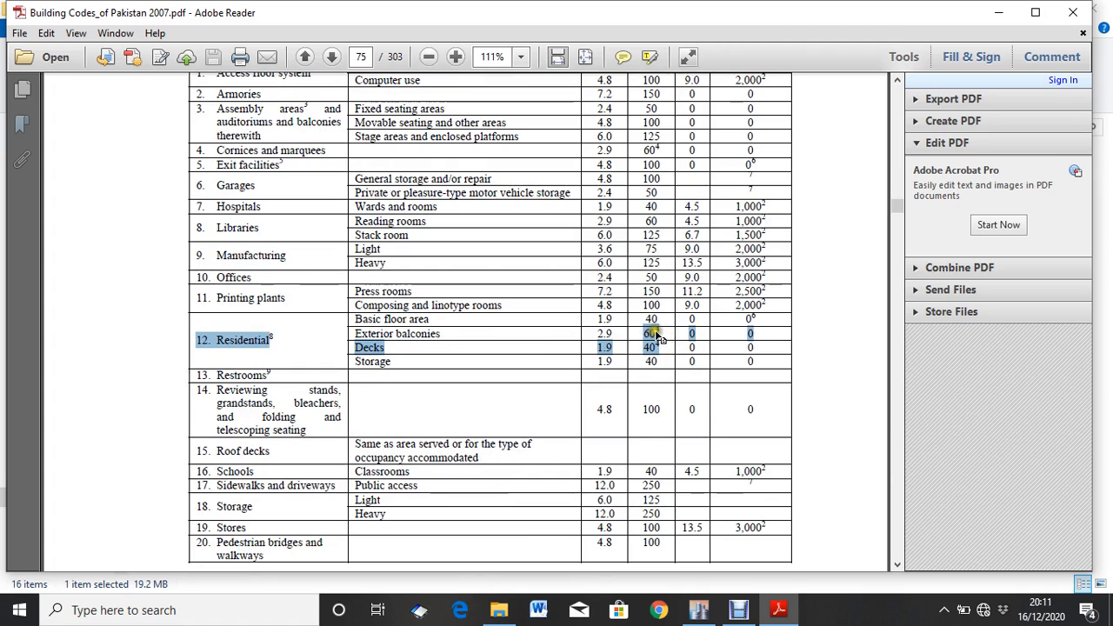
click(658, 337)
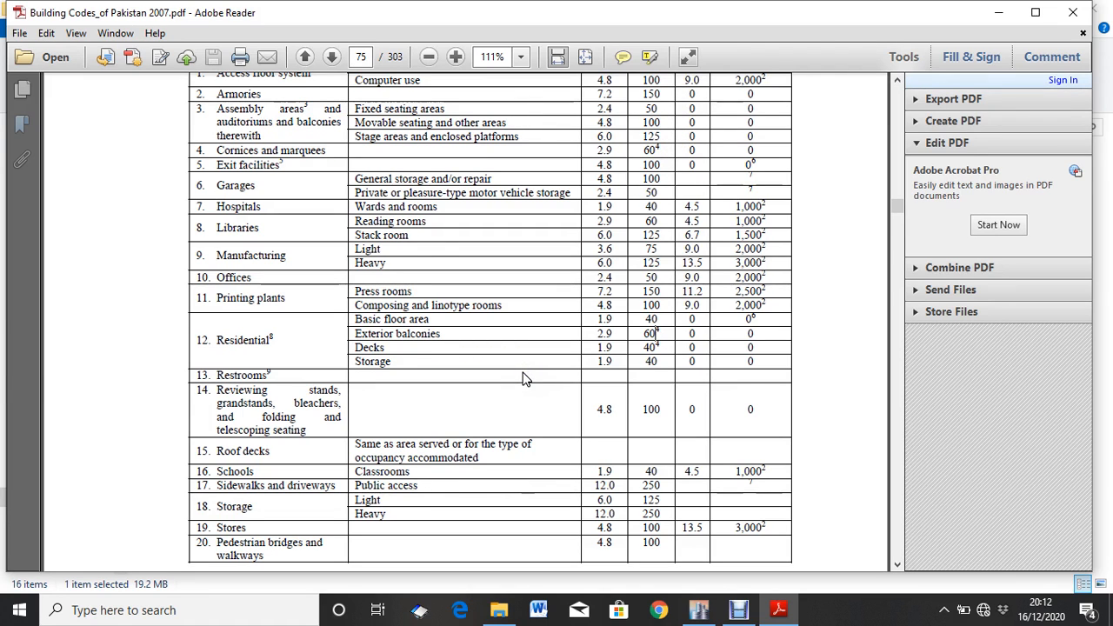
scroll(524, 372, up, 1)
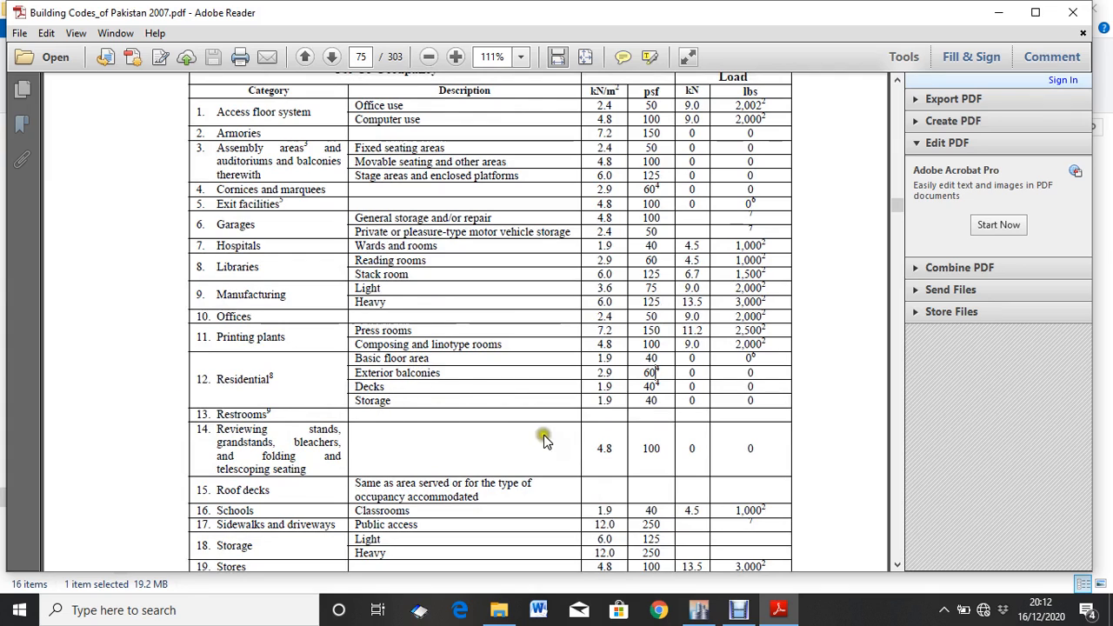
drag(662, 402, 635, 402)
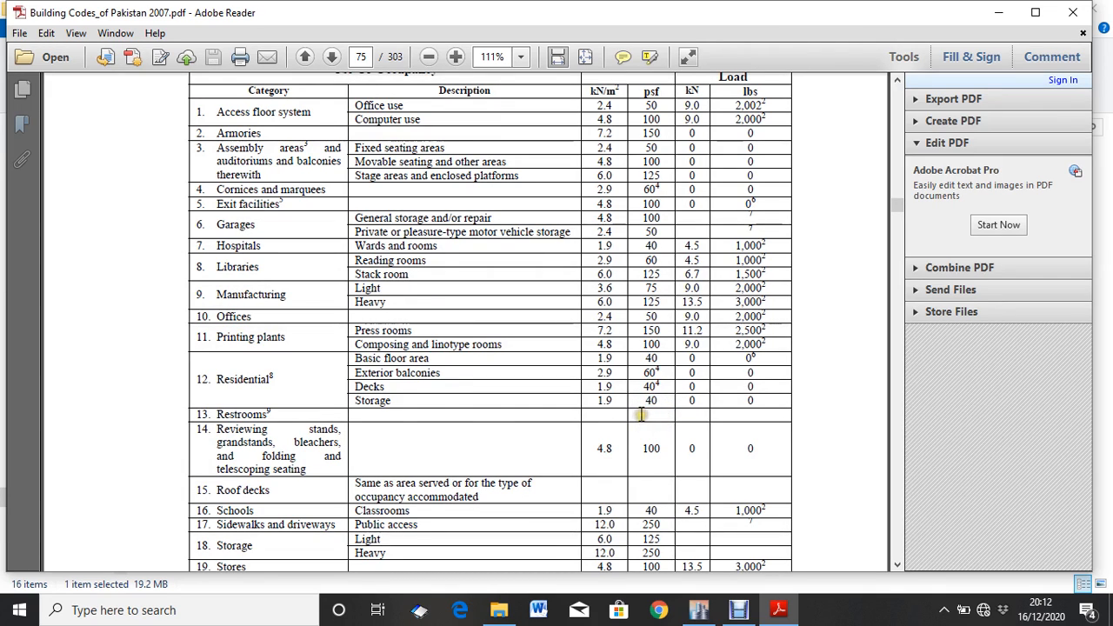
drag(656, 402, 632, 402)
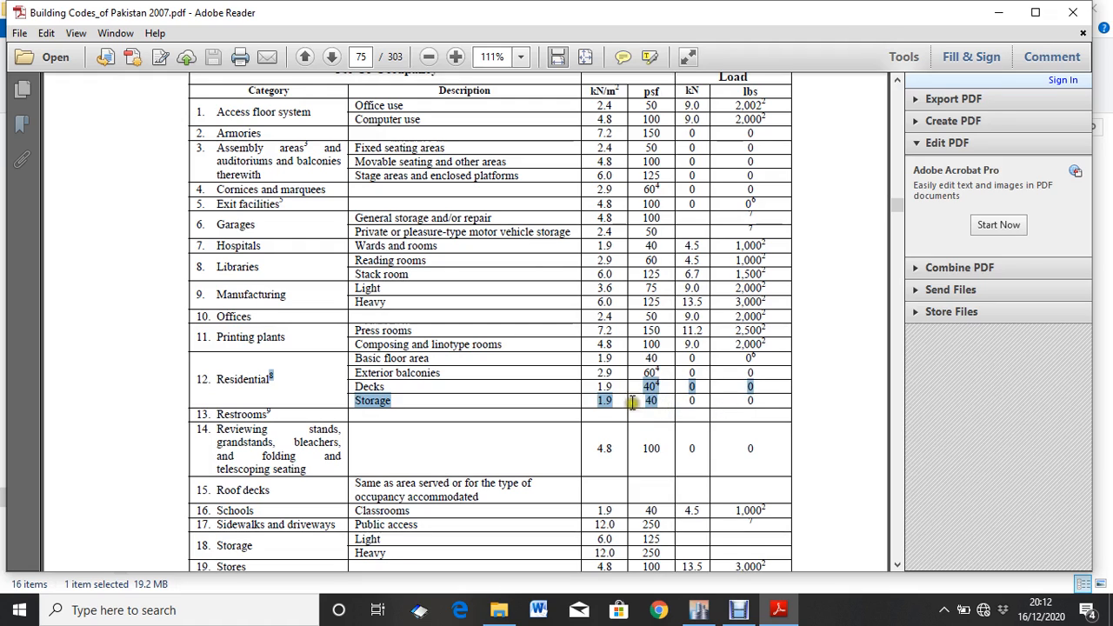
click(650, 407)
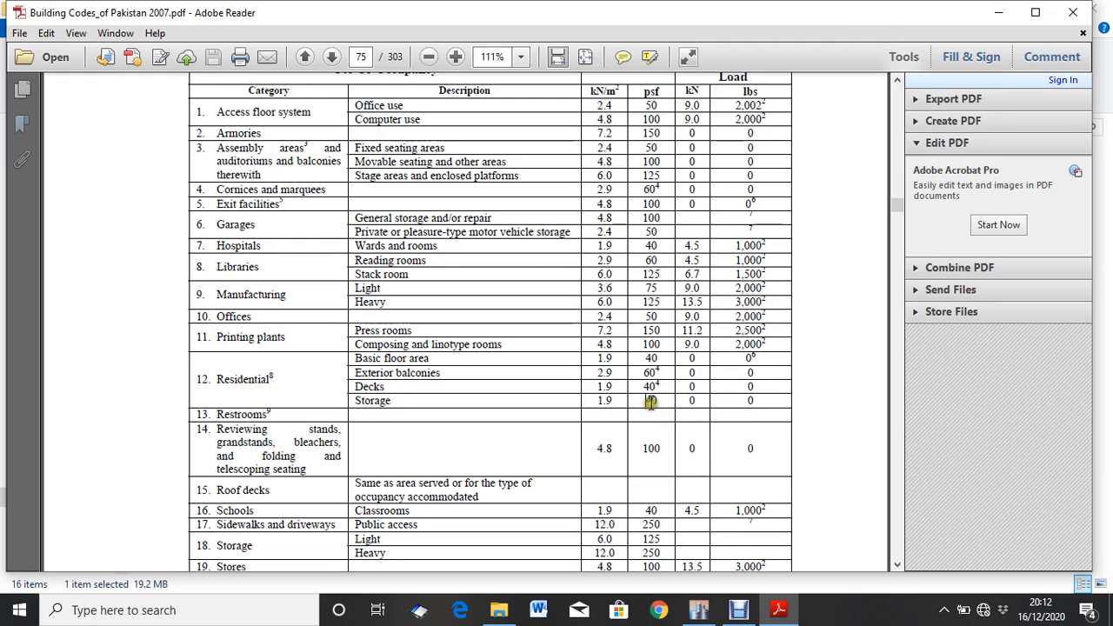
- Check the uniform psf load for public-access sidewalks and driveways and compare it with the residential decks and storage loads
scroll(660, 401, down, 2)
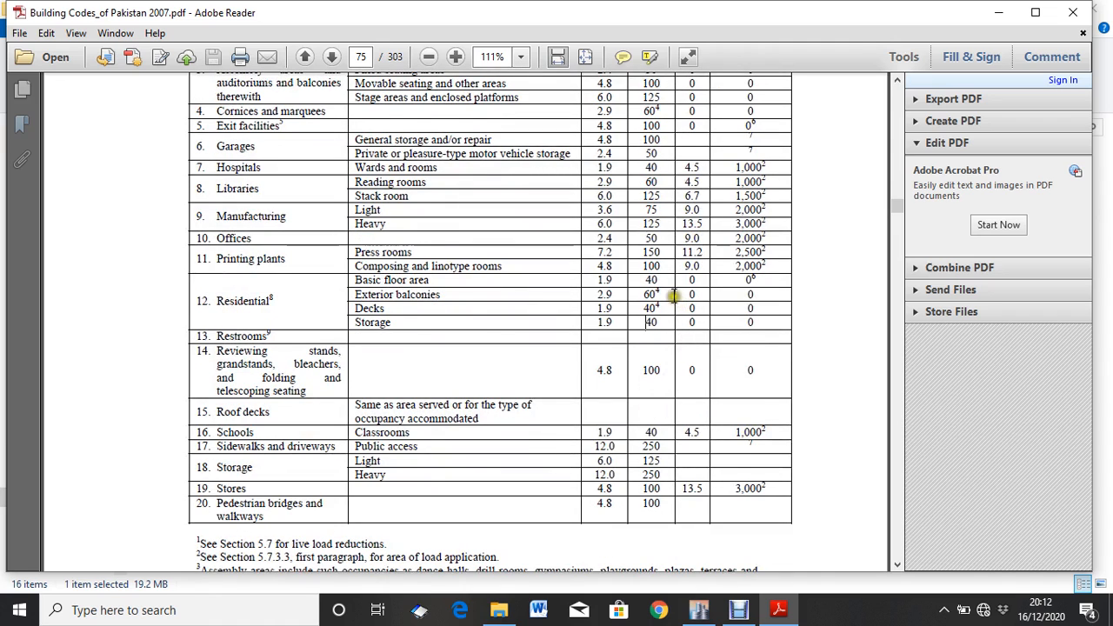
scroll(671, 283, down, 1)
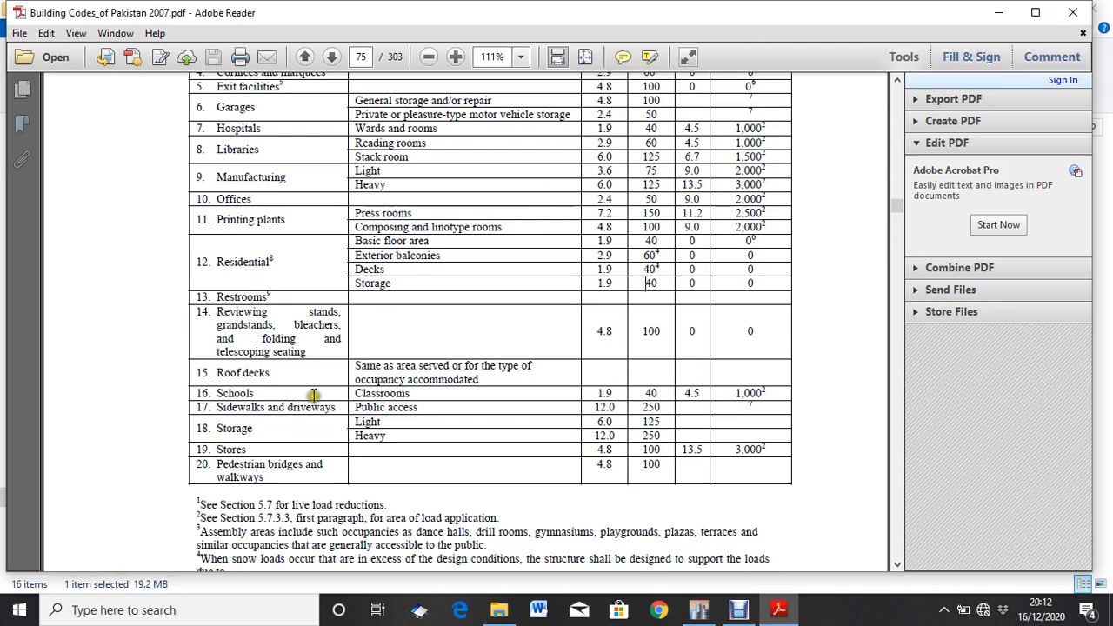
drag(641, 407, 661, 403)
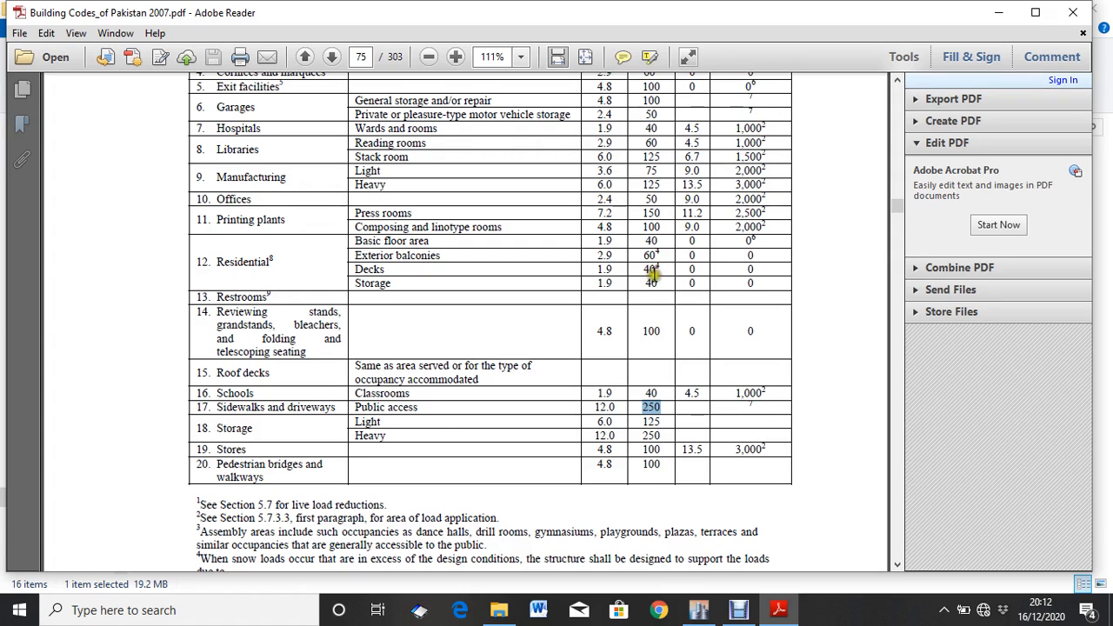
drag(659, 270, 646, 292)
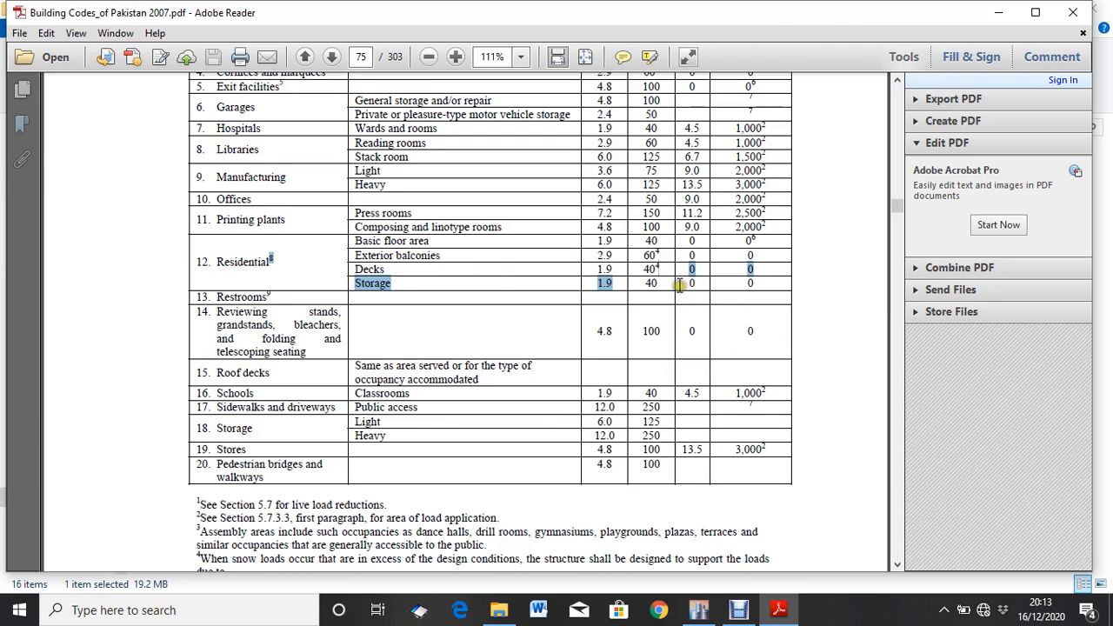
drag(679, 287, 645, 290)
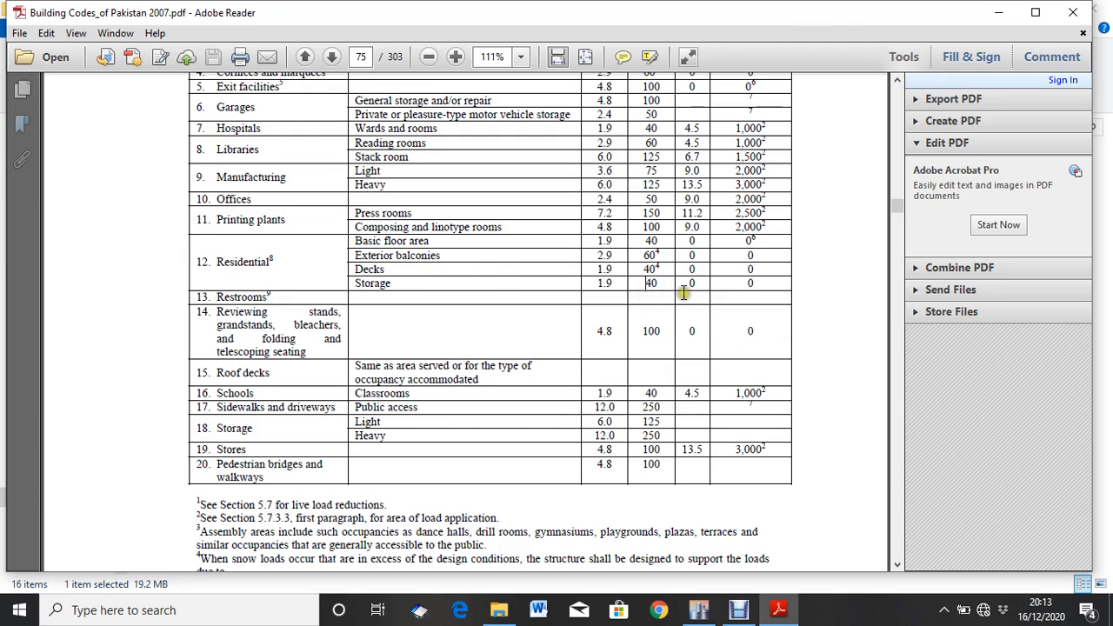
- Look through Table 5.2, Special Loads, and Table 5.3, Minimum Live Loads, in the building code
scroll(689, 300, down, 10)
scroll(689, 300, down, 3)
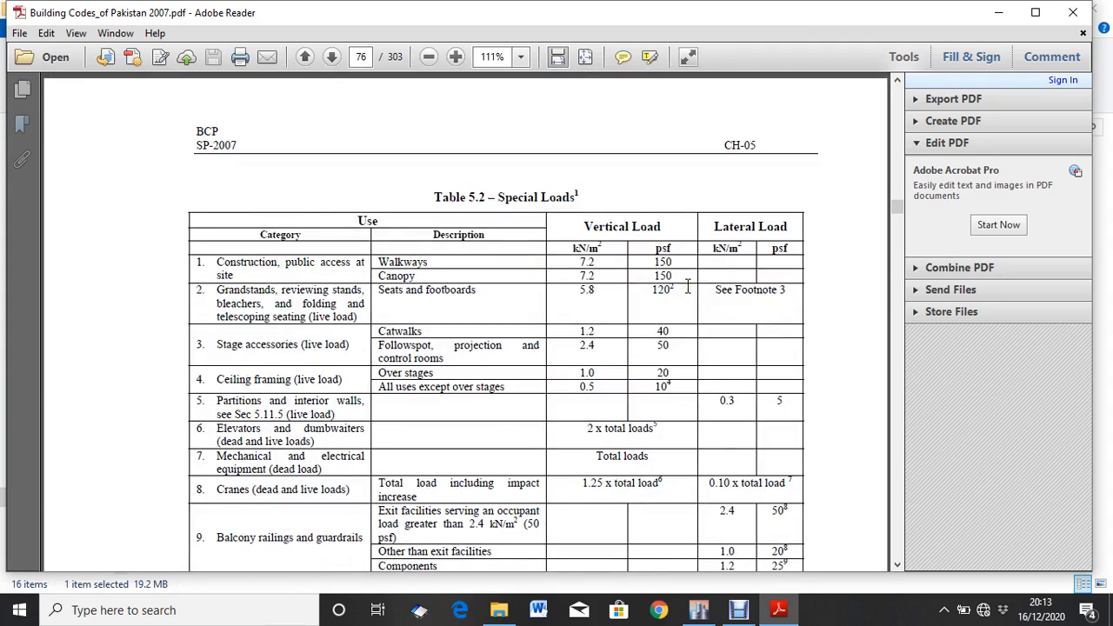
scroll(686, 287, down, 8)
scroll(686, 294, up, 5)
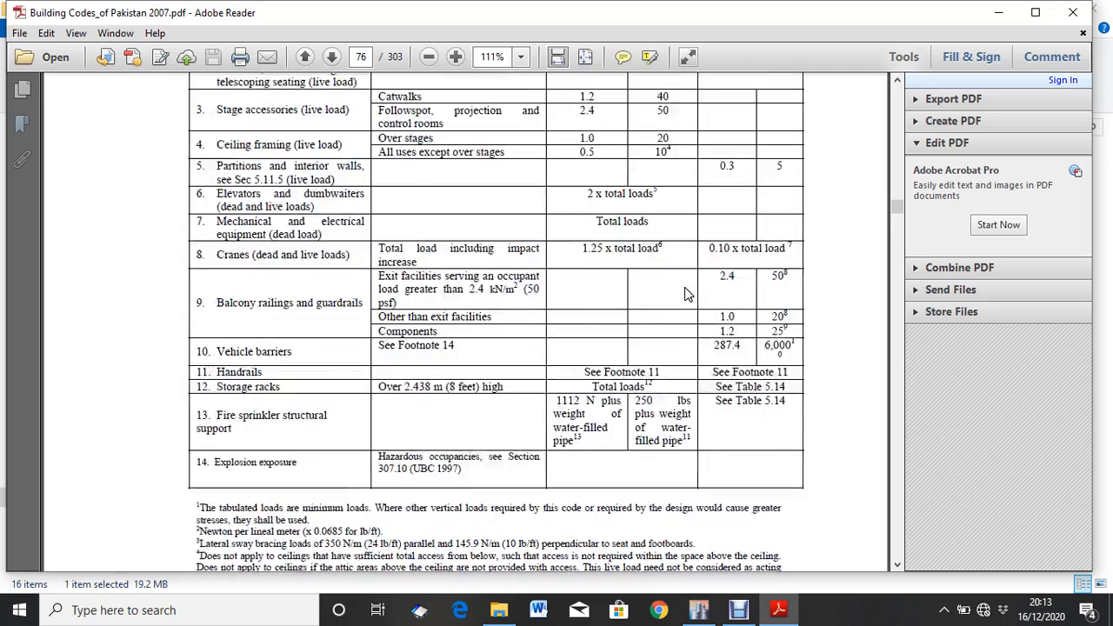
scroll(670, 292, down, 12)
scroll(668, 287, down, 12)
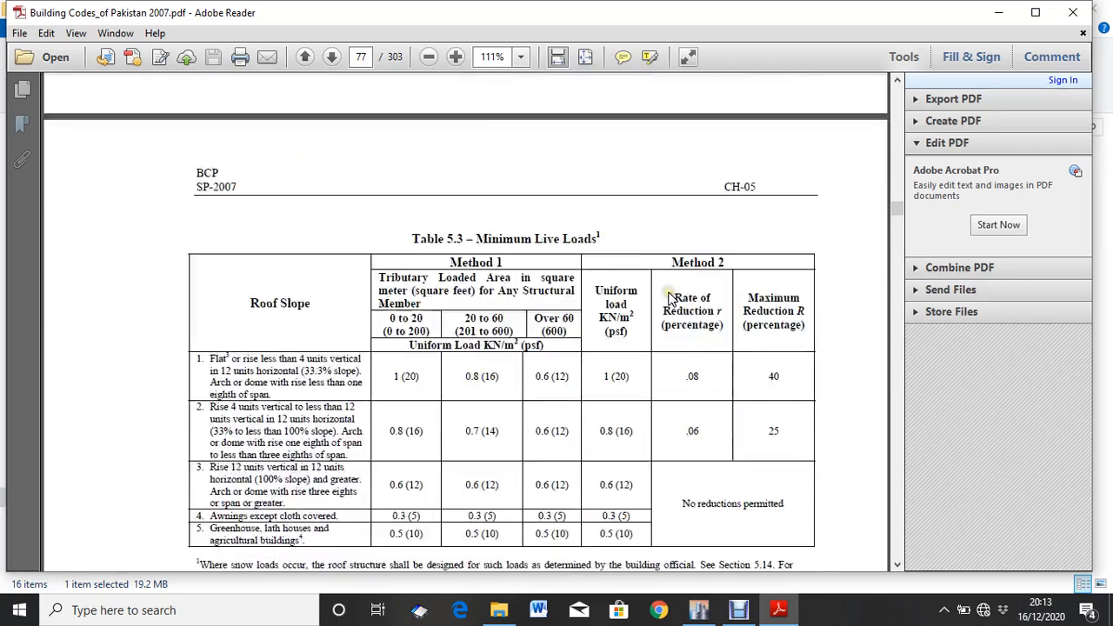
scroll(661, 294, down, 15)
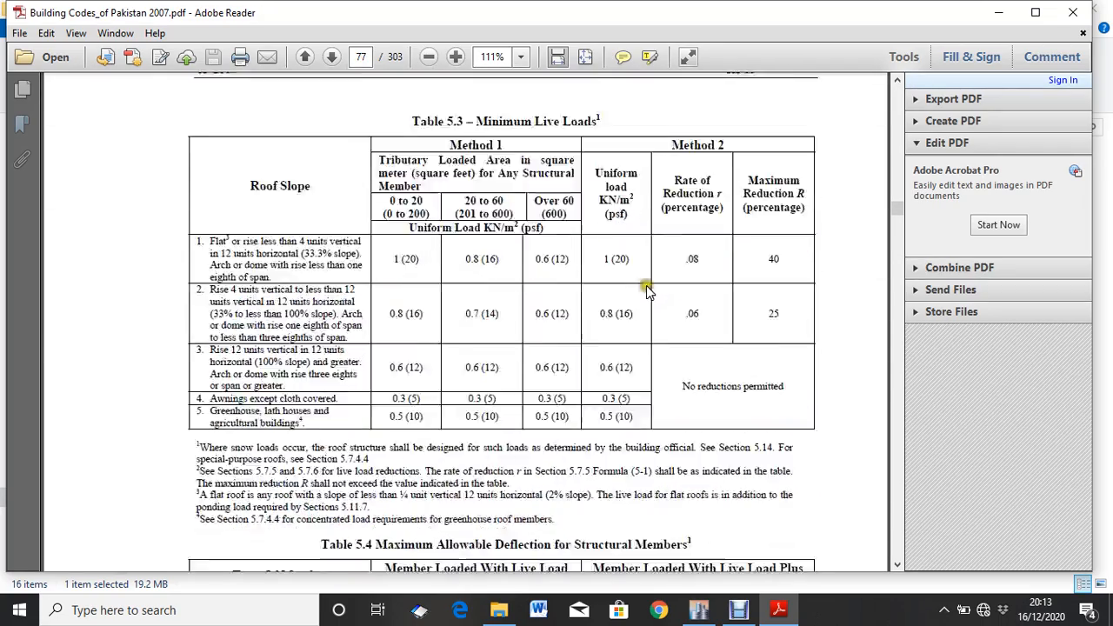
- Look through Tables 5.4 to 5.8 on allowable deflection, K values, wind stagnation pressure, the Ce coefficient and pressure coefficients
scroll(635, 274, up, 3)
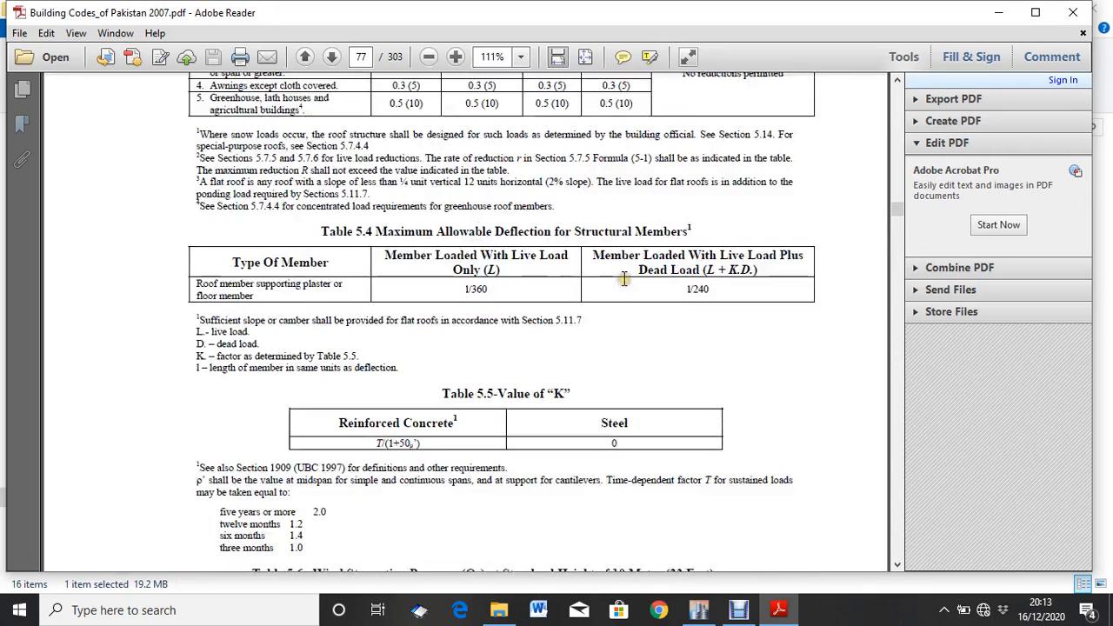
scroll(624, 279, down, 4)
scroll(626, 287, up, 3)
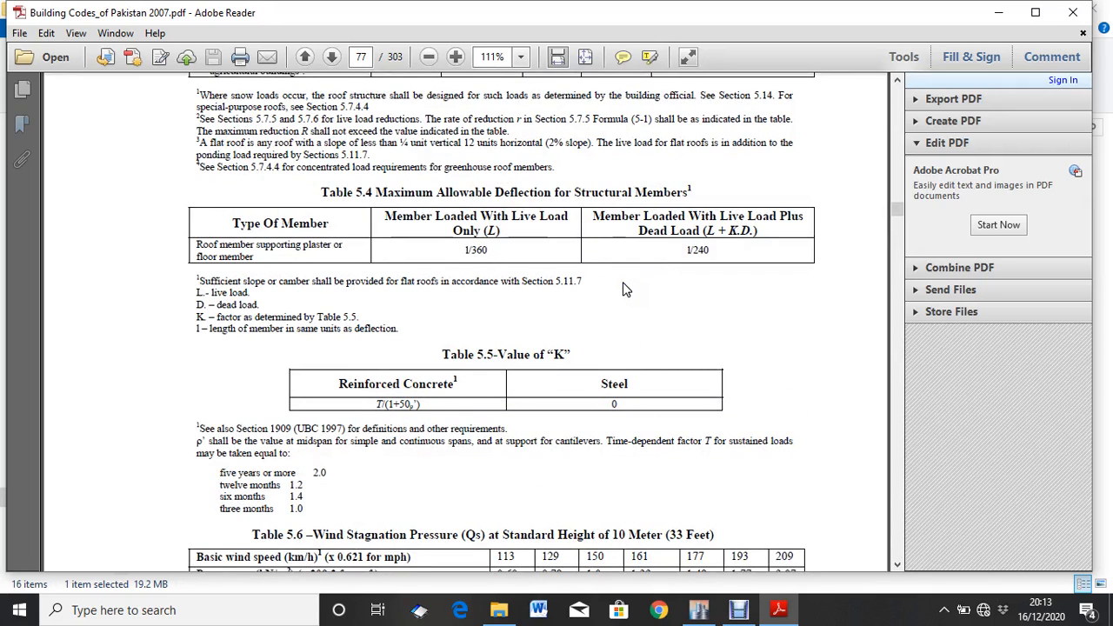
scroll(622, 286, down, 10)
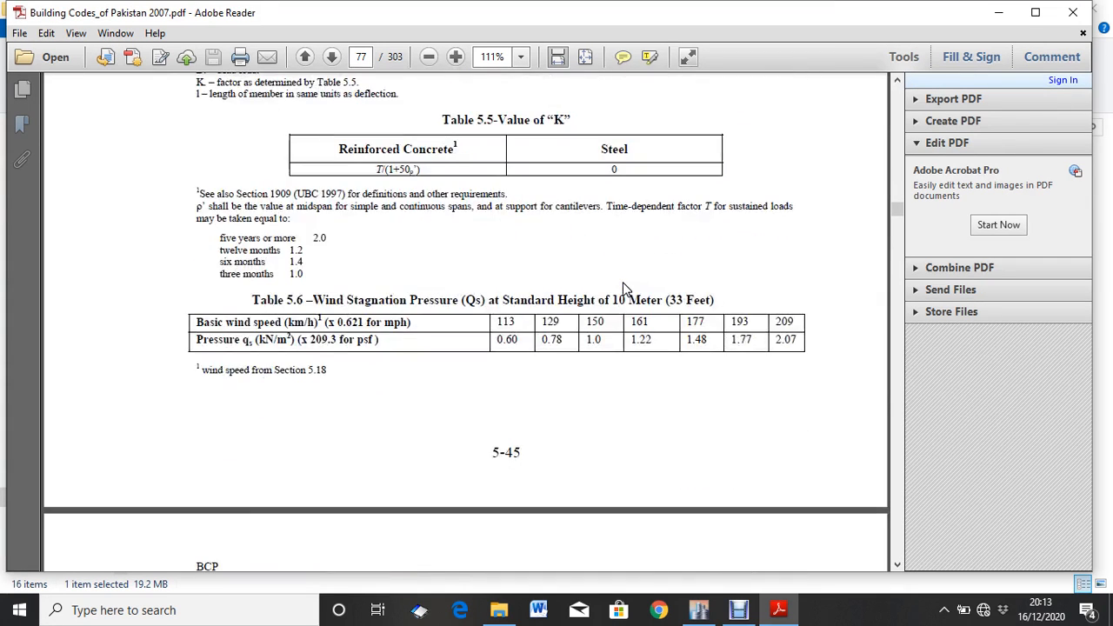
scroll(619, 285, down, 6)
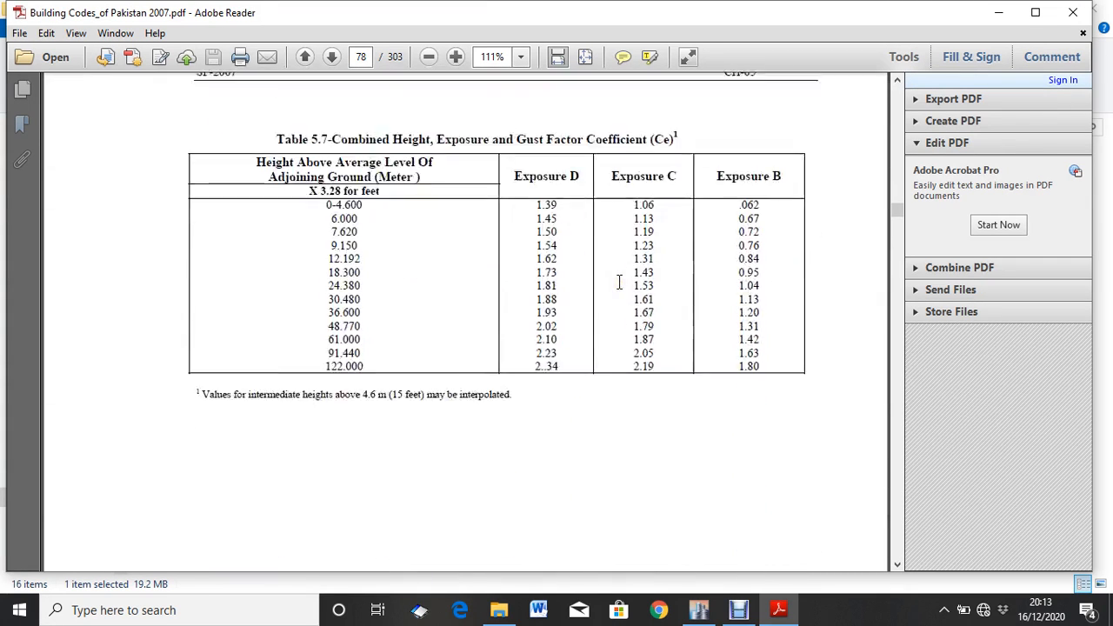
scroll(612, 290, down, 5)
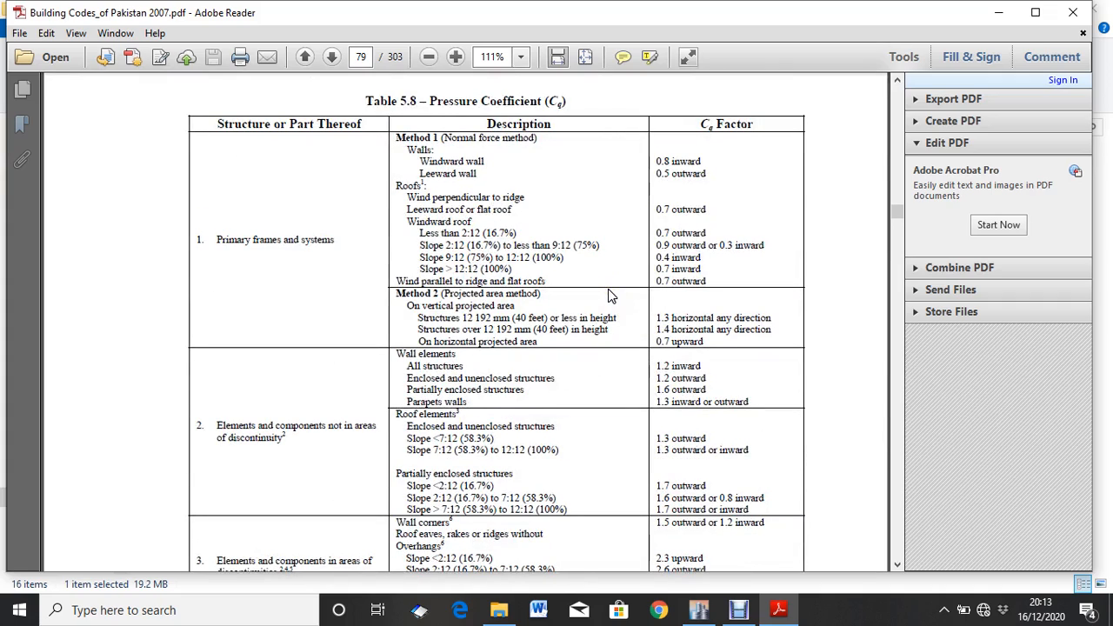
- Find Table 5.9, Seismic Zone Factor Z, and examine the Z values of the individual seismic zones
scroll(608, 296, down, 10)
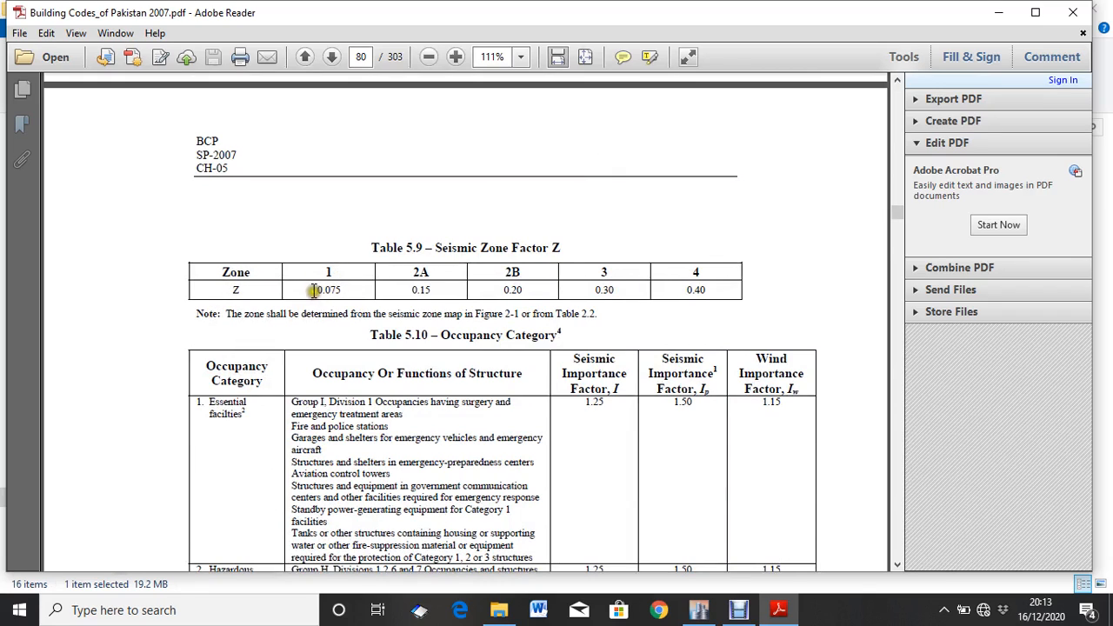
drag(315, 289, 429, 299)
click(414, 279)
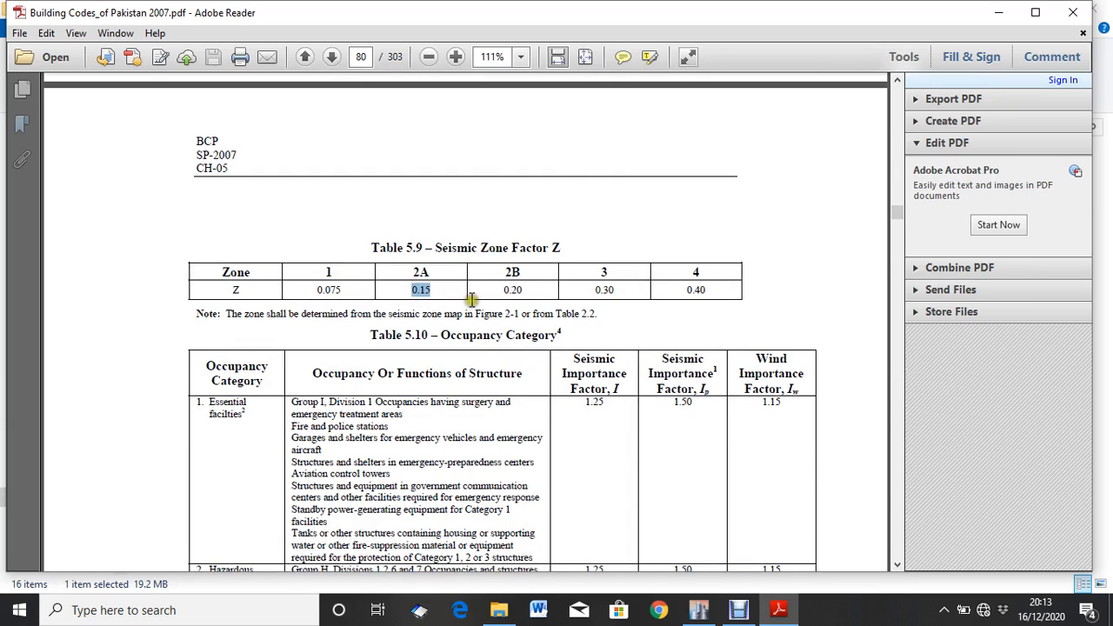
drag(504, 287, 633, 295)
click(594, 297)
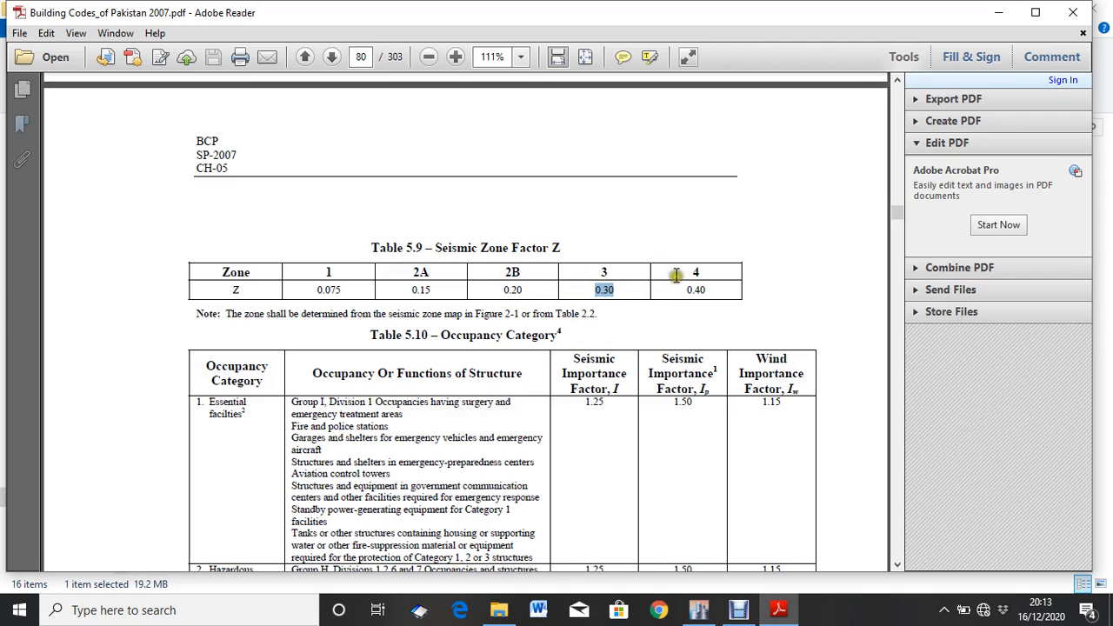
drag(493, 287, 538, 289)
click(610, 249)
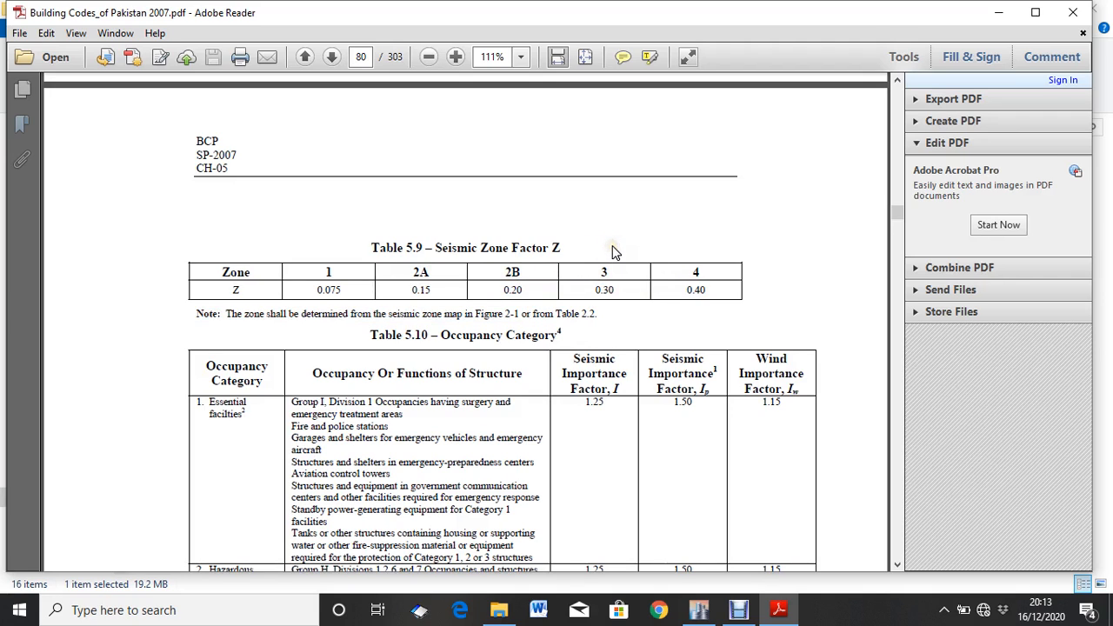
- Find the structural systems table and check the R value for concrete shear walls in a building frame system
scroll(513, 318, down, 10)
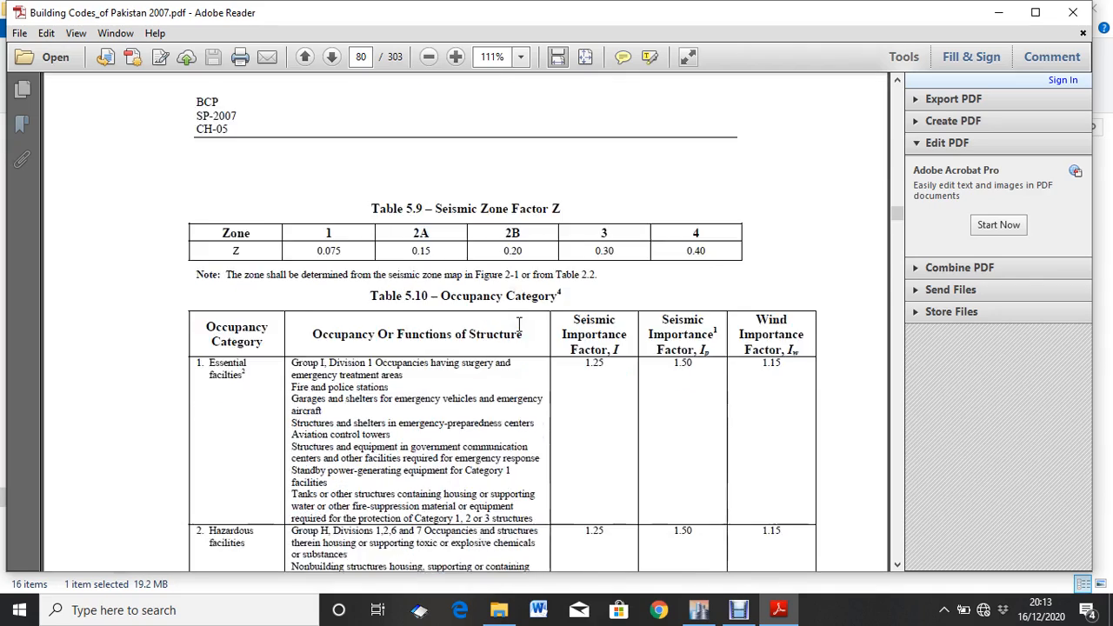
scroll(513, 318, down, 10)
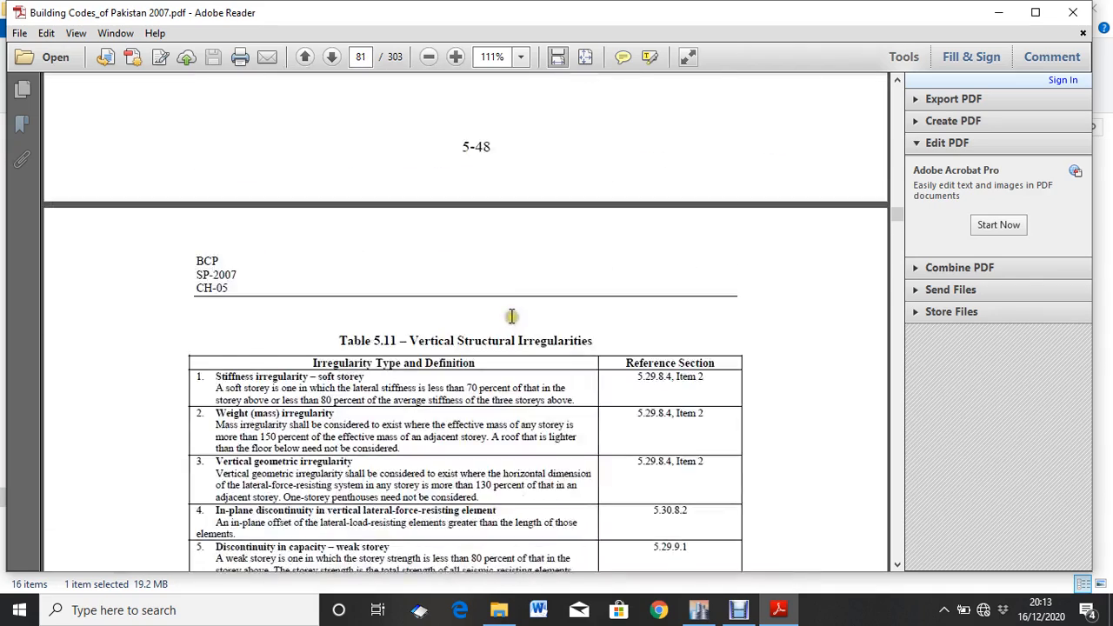
scroll(513, 318, down, 10)
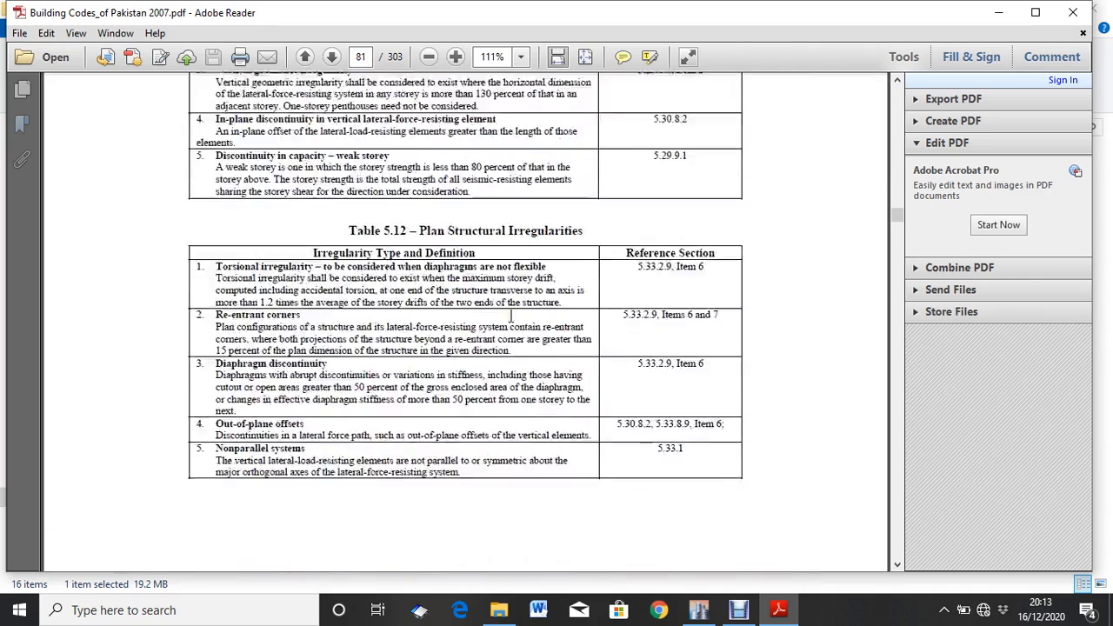
scroll(506, 315, down, 8)
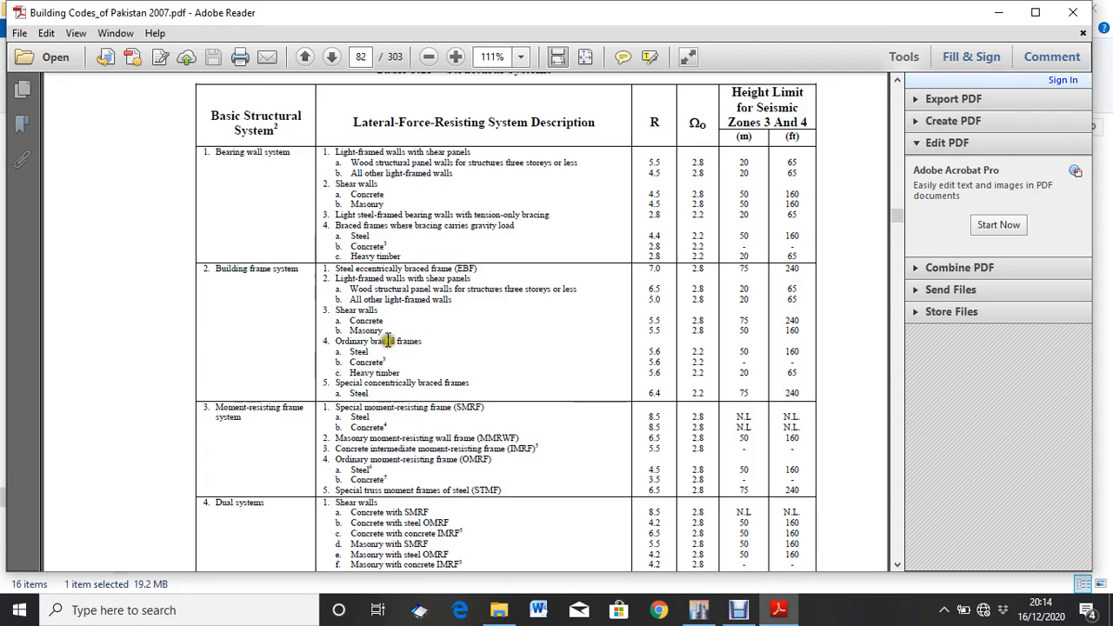
drag(347, 322, 381, 318)
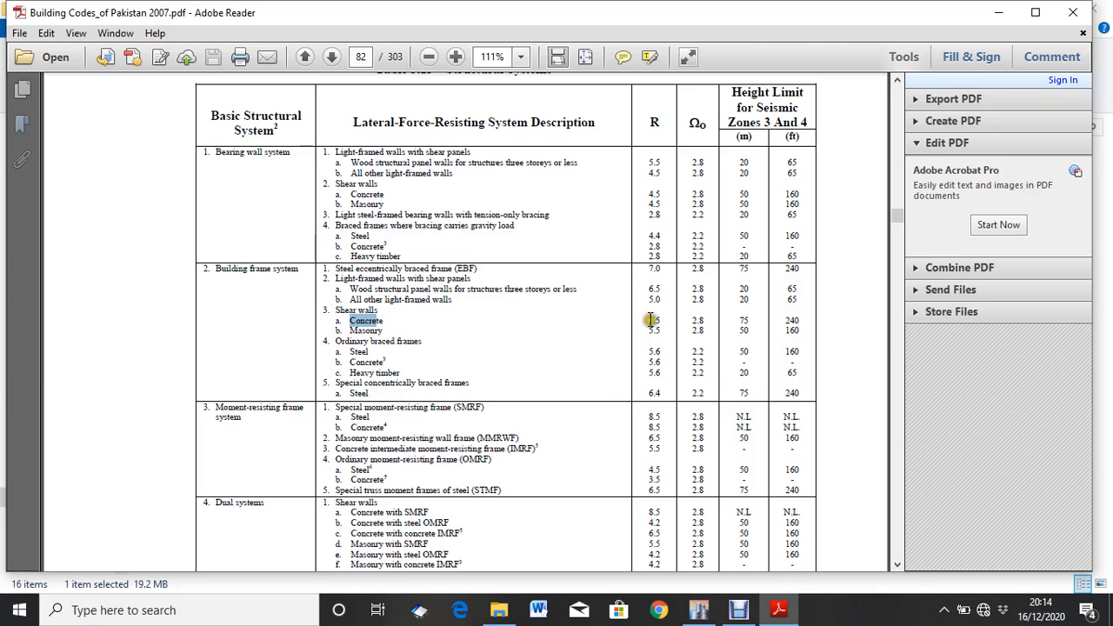
drag(648, 318, 661, 315)
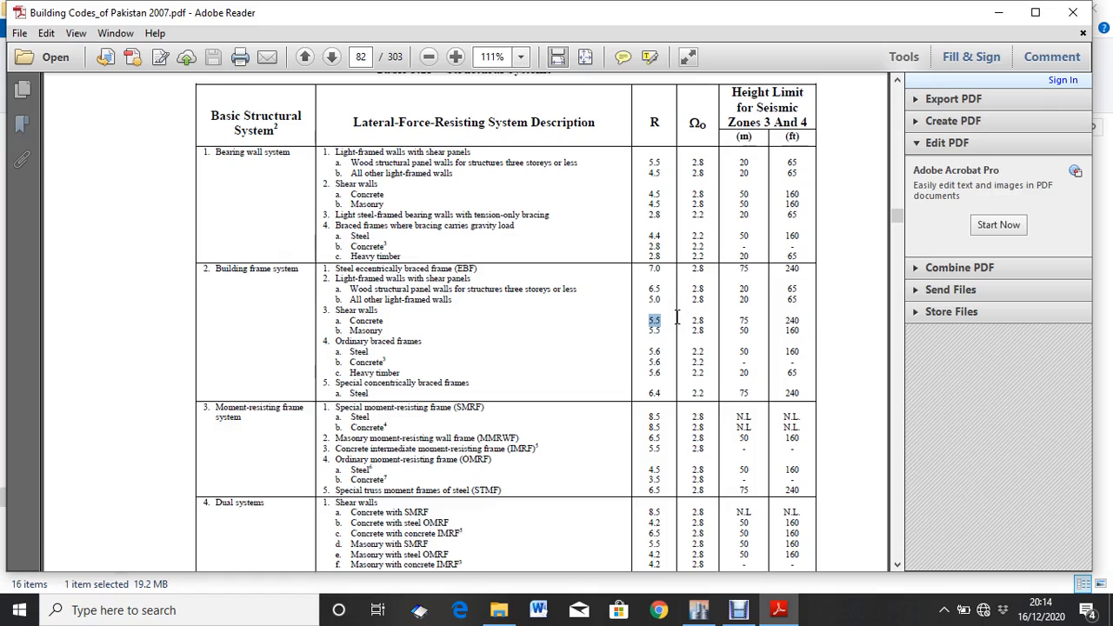
- Look through the following seismic tables, covering horizontal force factors, seismic coefficients Ca, near source factor Nv and seismic source type
scroll(561, 452, down, 10)
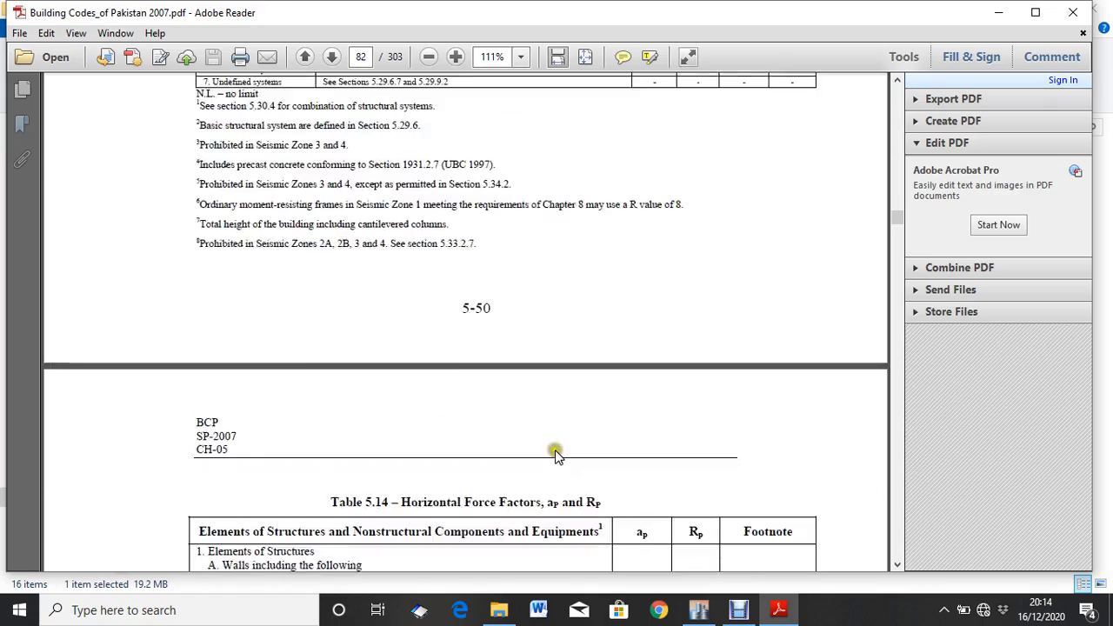
scroll(555, 452, down, 15)
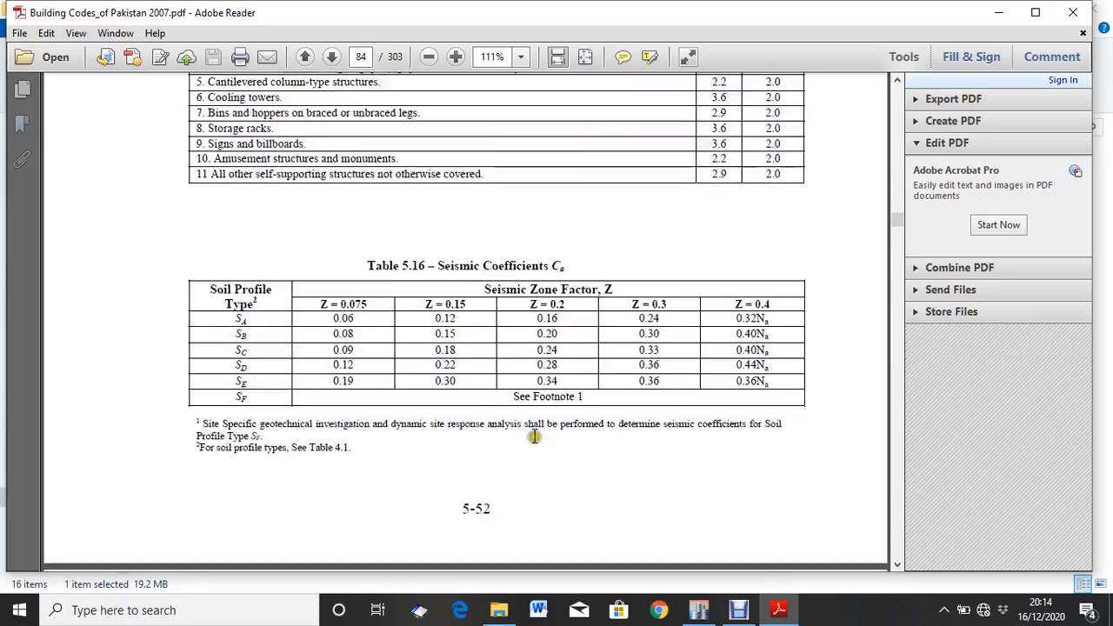
scroll(534, 435, down, 10)
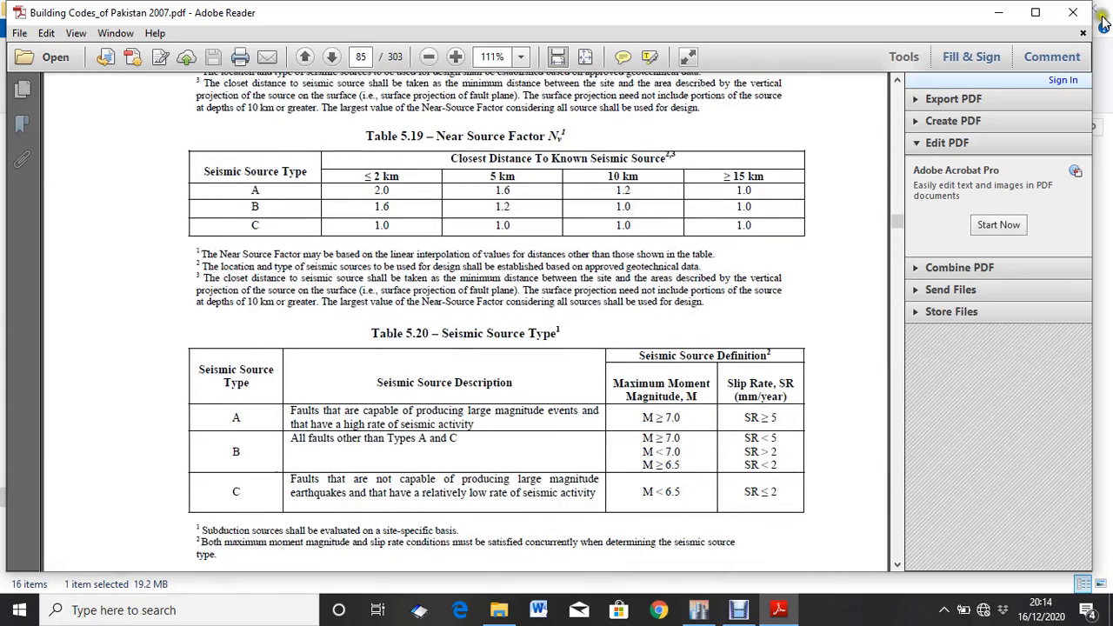
- Close the building code document and switch back to the MODEL 1 building model in ETABS
click(1073, 12)
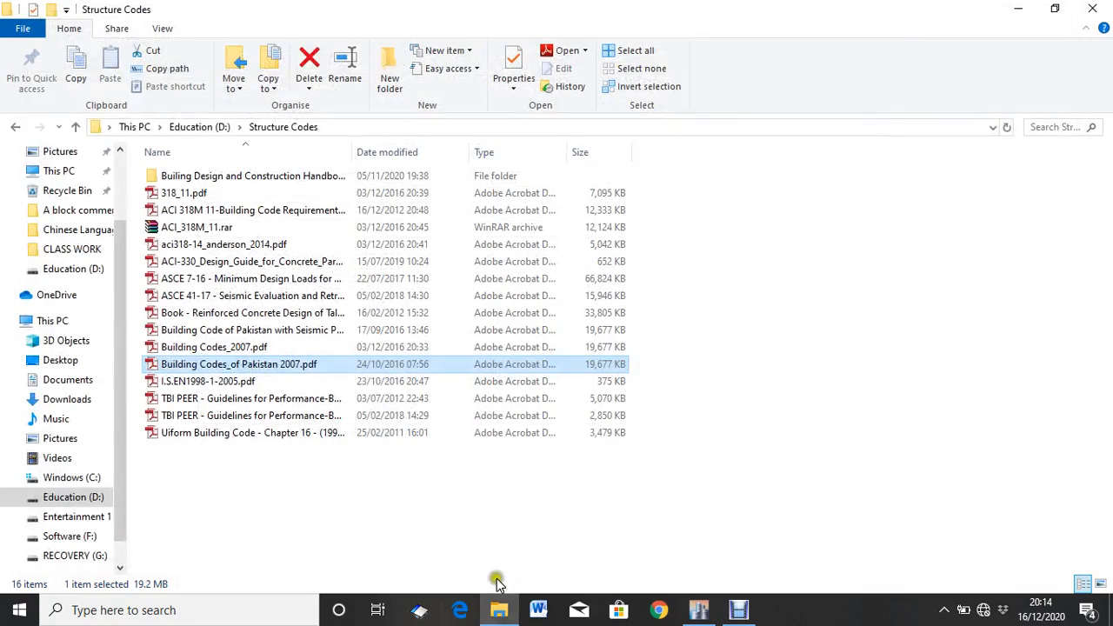
click(701, 611)
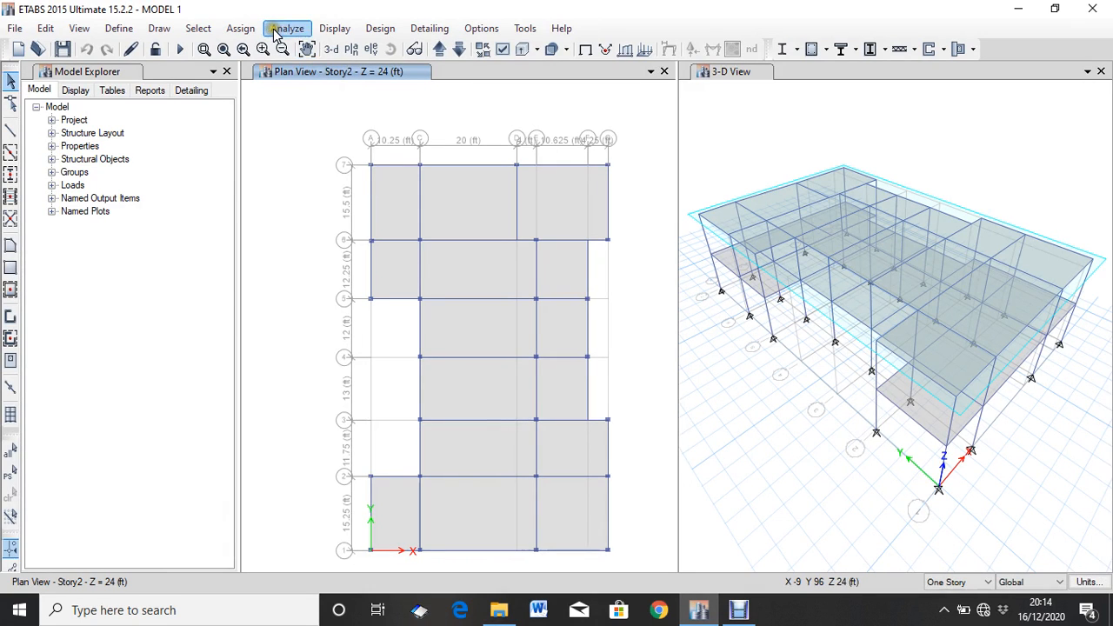
click(280, 95)
click(279, 94)
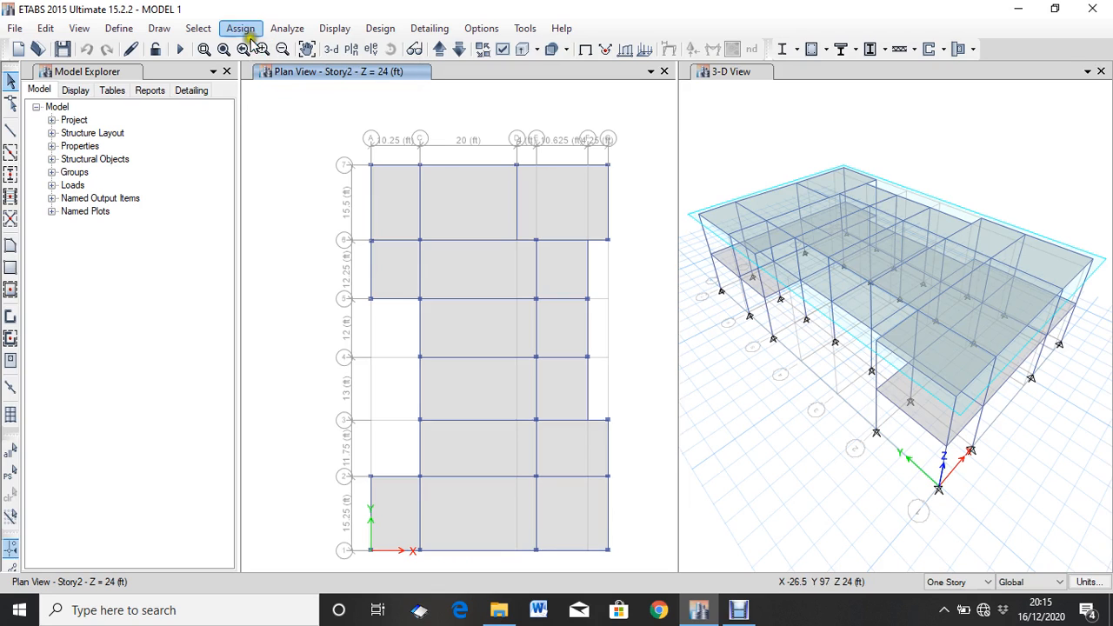
click(316, 99)
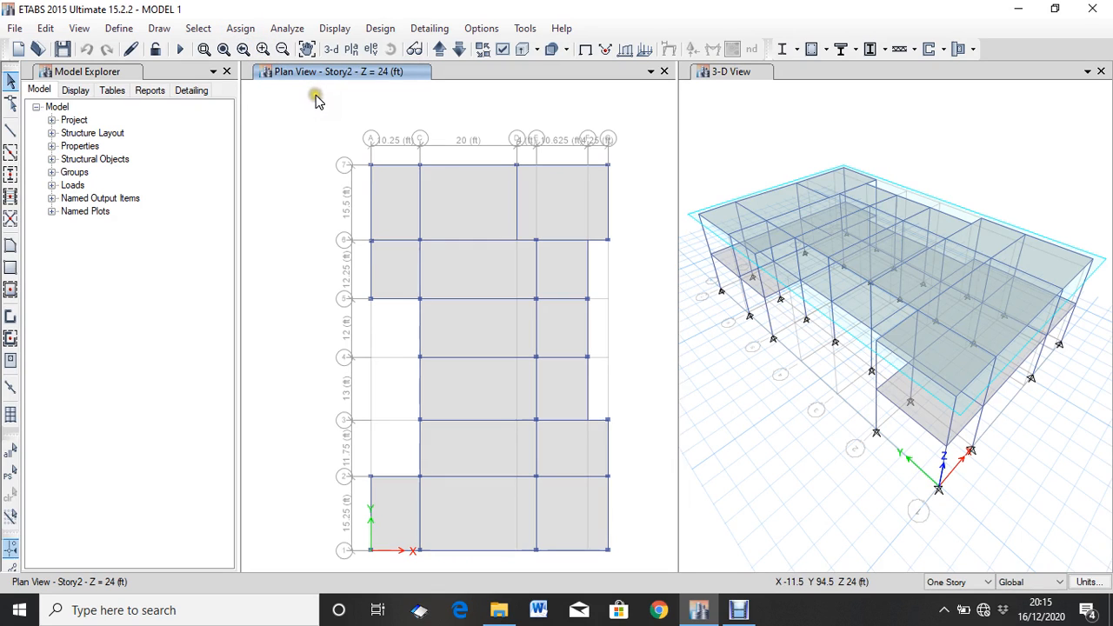
- Show the Base plan, select all of its joints and assign them fixed restraints in all translations and rotations
click(459, 52)
click(460, 52)
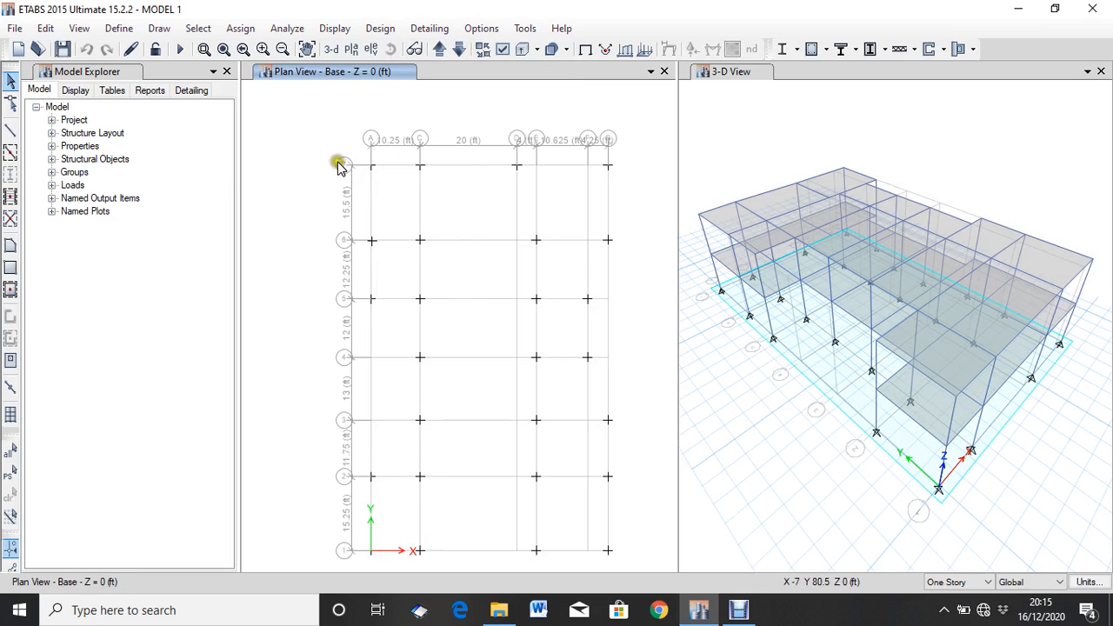
drag(315, 129, 638, 568)
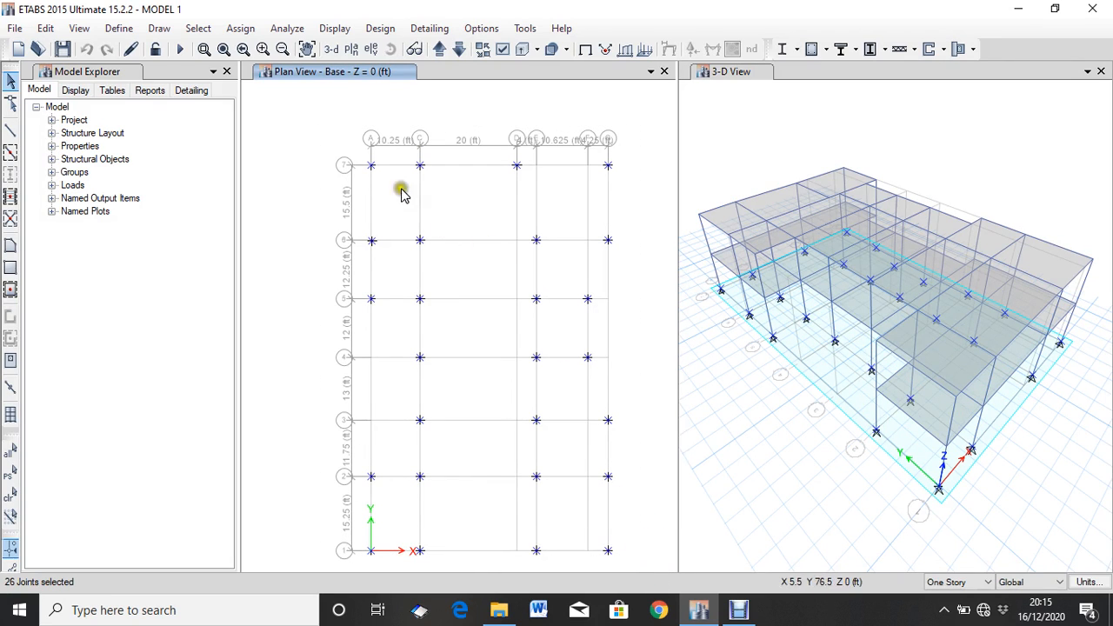
click(242, 28)
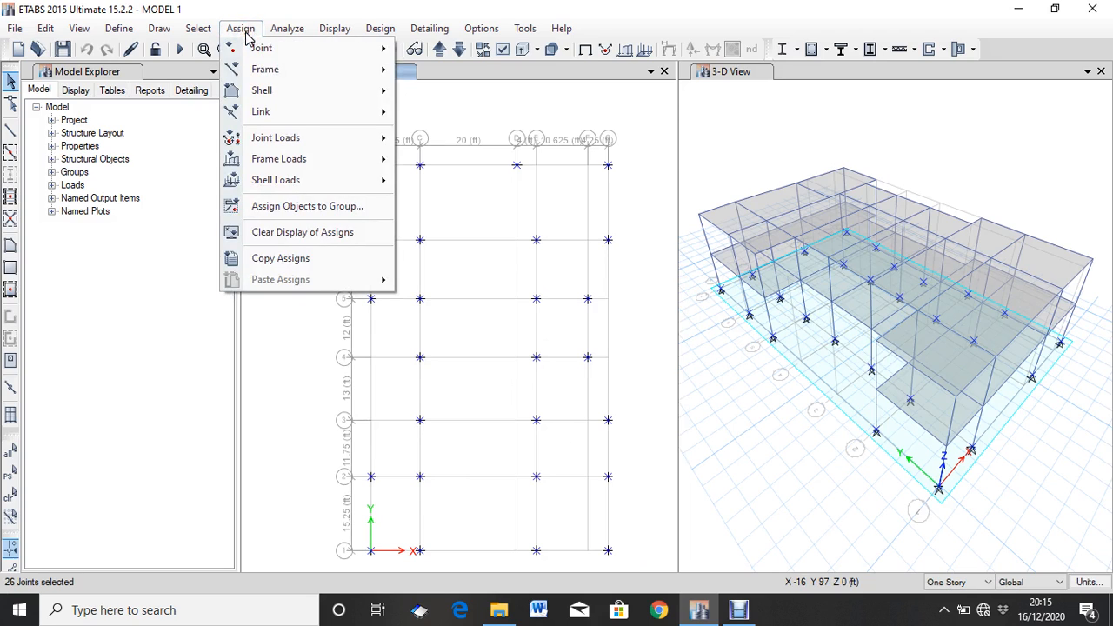
mouse_move(277, 58)
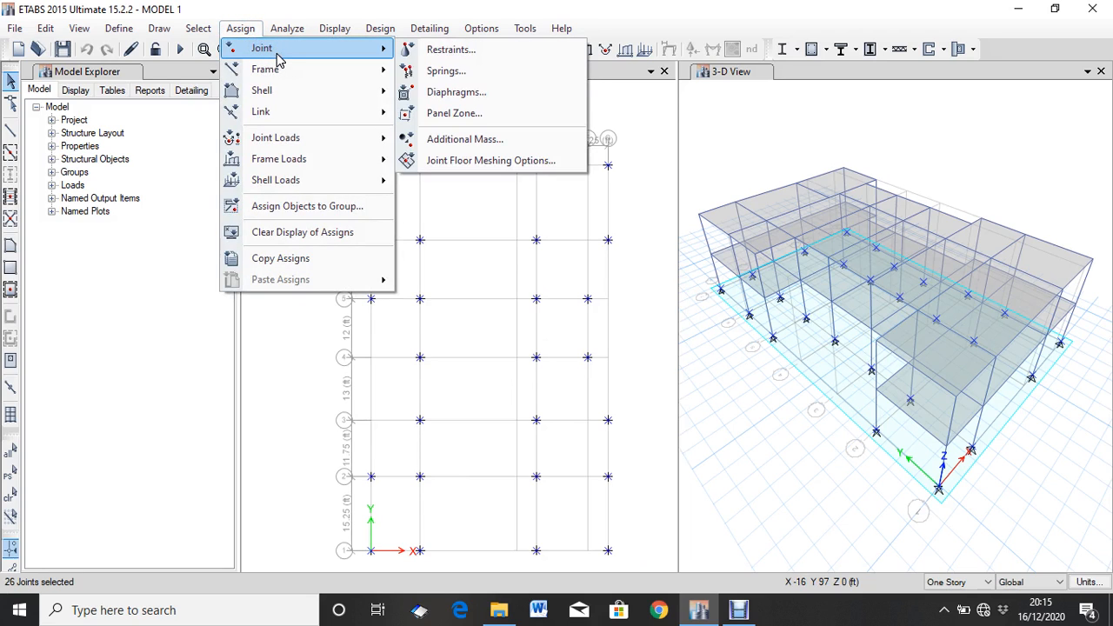
click(437, 50)
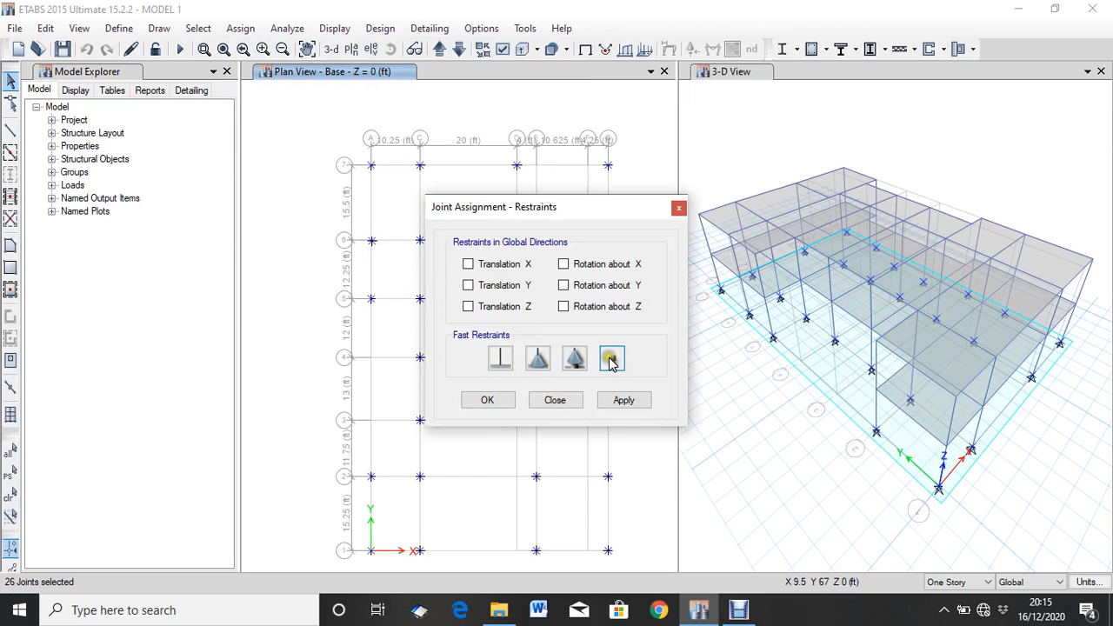
click(504, 363)
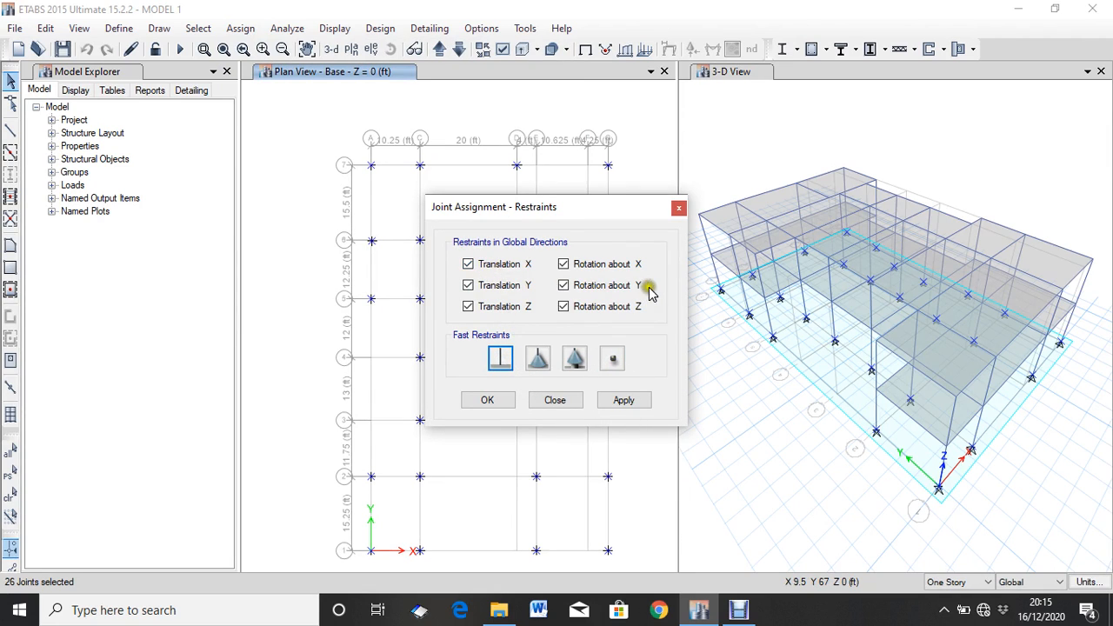
click(489, 401)
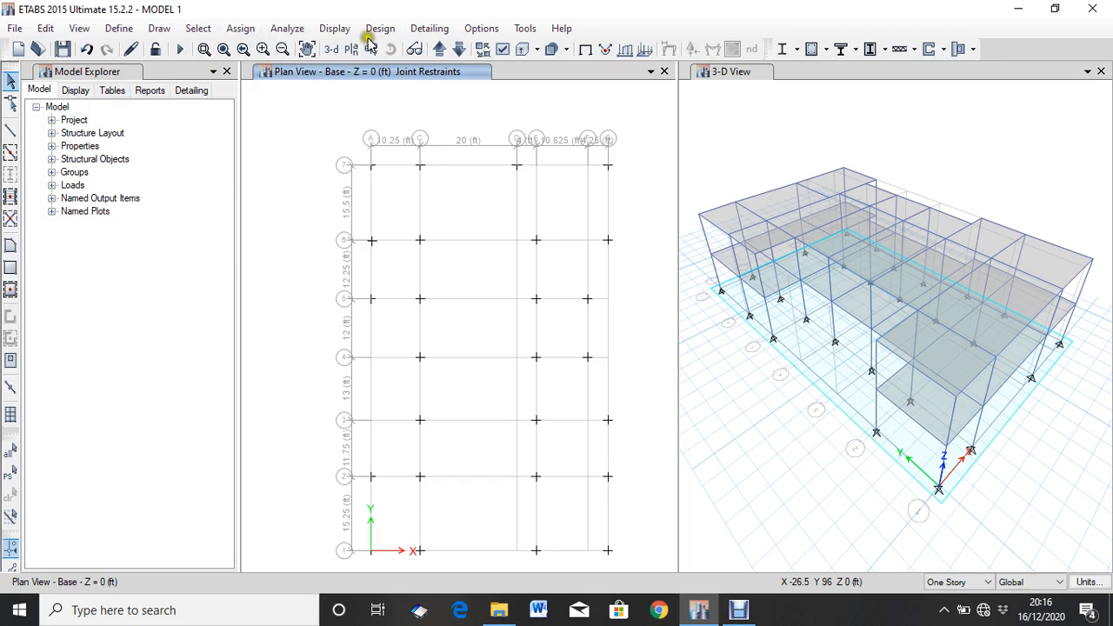
- Show the Story1 plan and select all of its floor slab panels from grid line 7 down to grid line 1
click(442, 50)
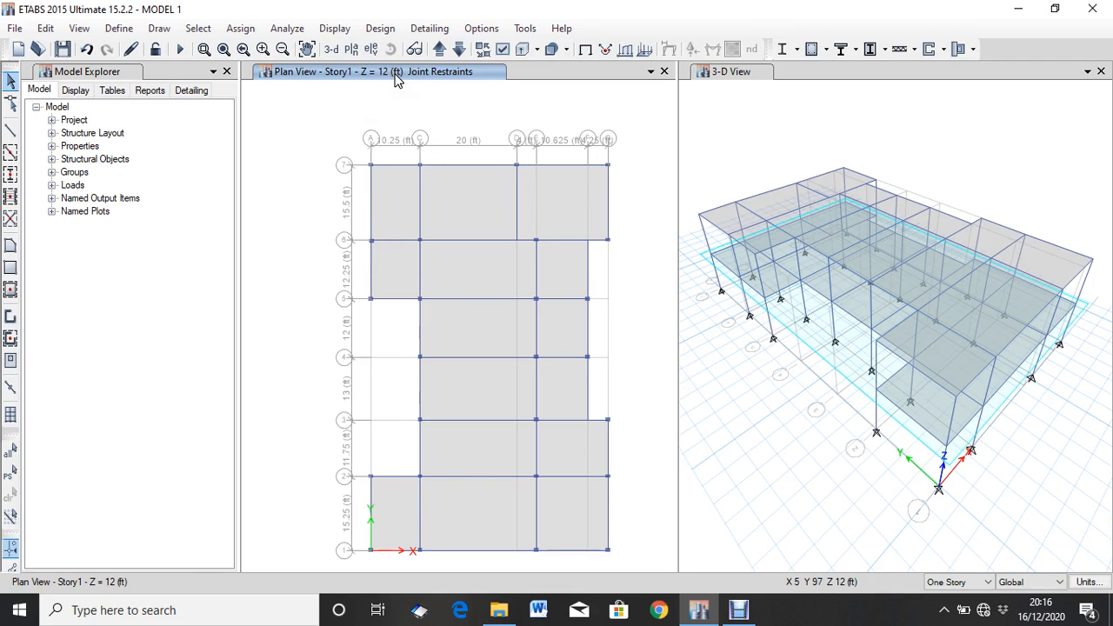
click(400, 218)
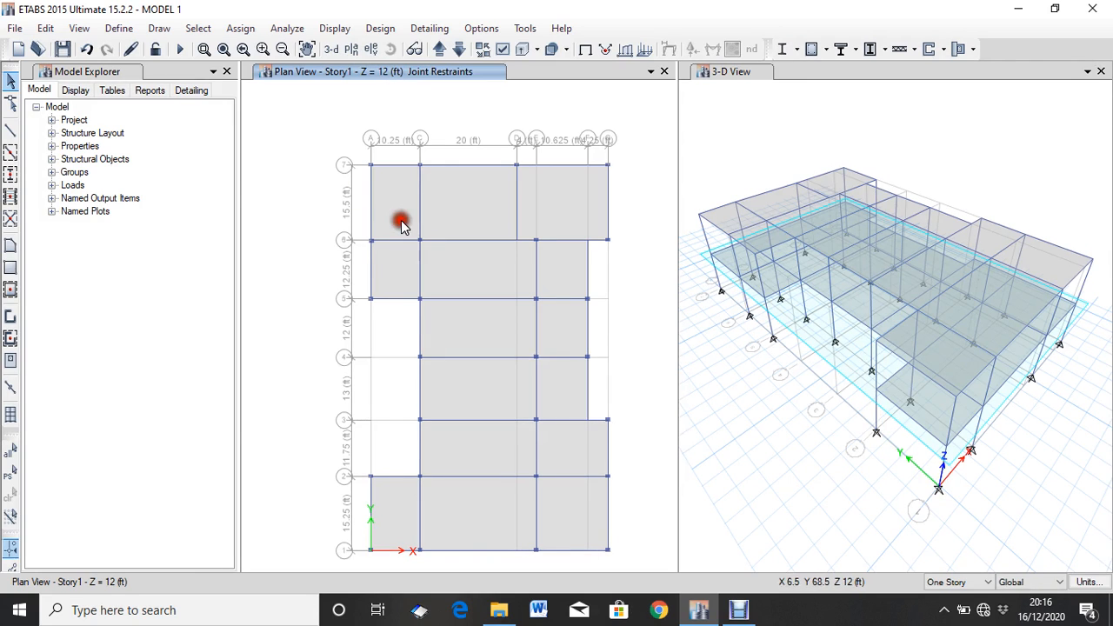
click(473, 211)
click(554, 213)
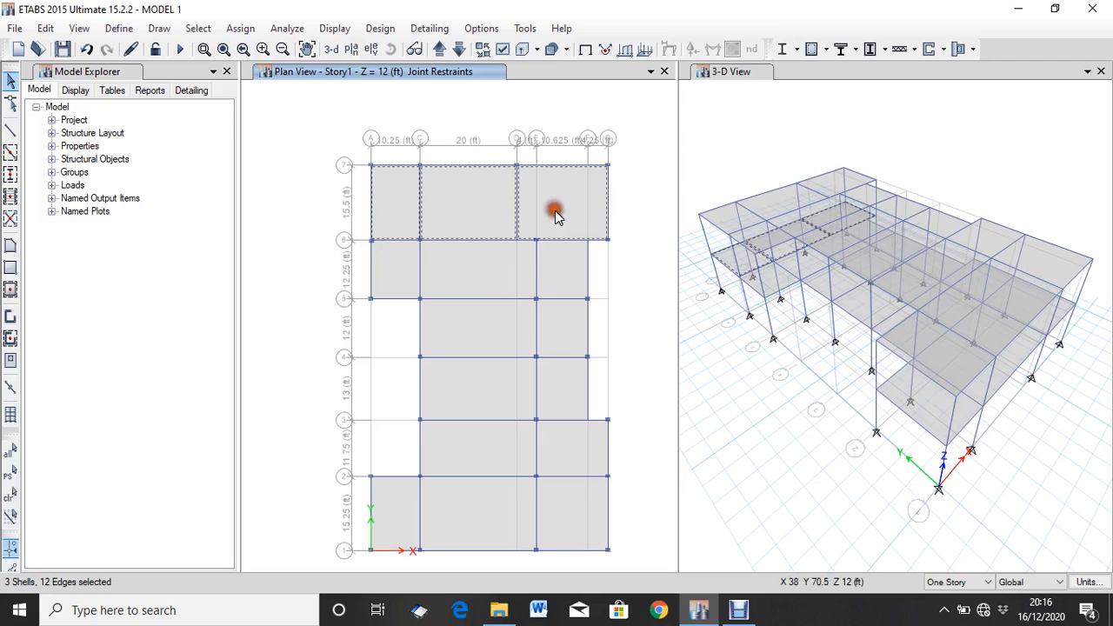
click(547, 276)
click(481, 266)
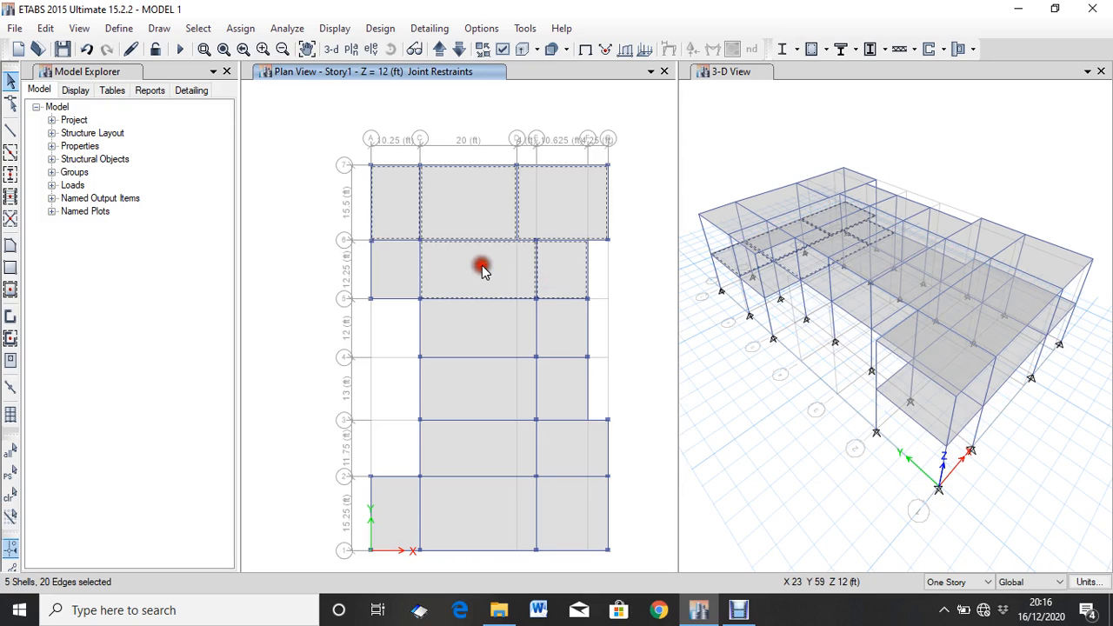
click(401, 268)
click(466, 335)
click(556, 336)
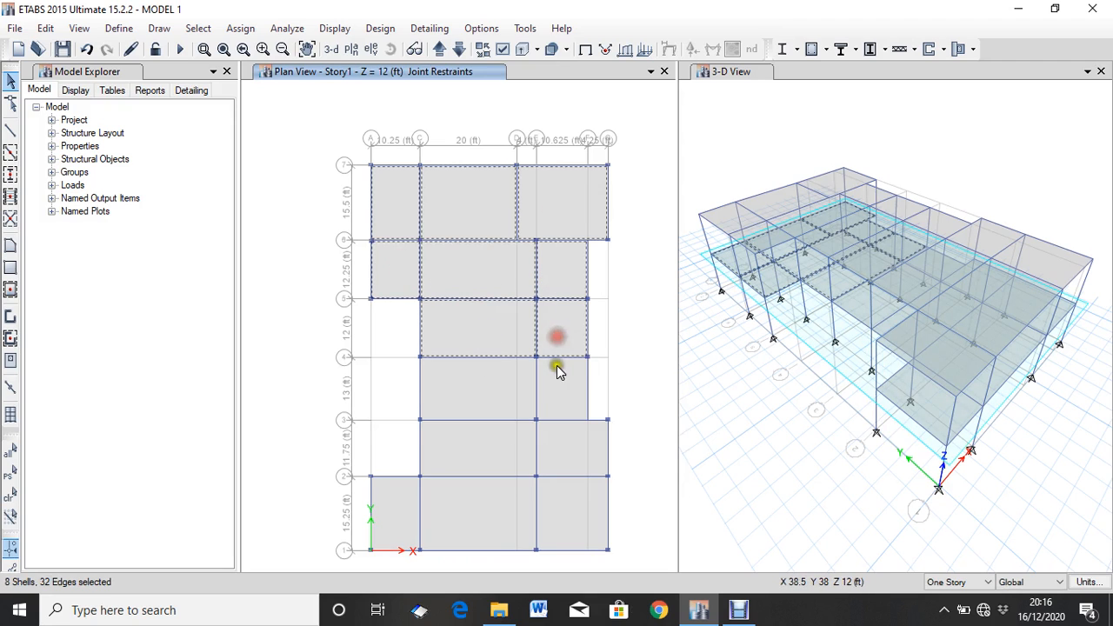
click(556, 386)
click(461, 392)
click(485, 453)
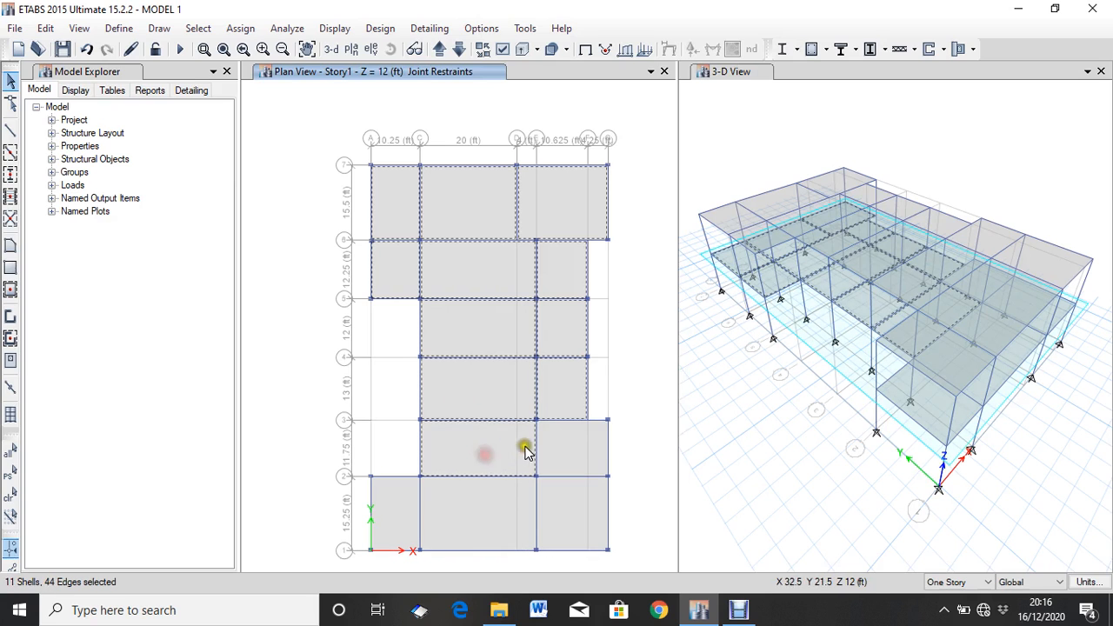
click(579, 450)
click(472, 506)
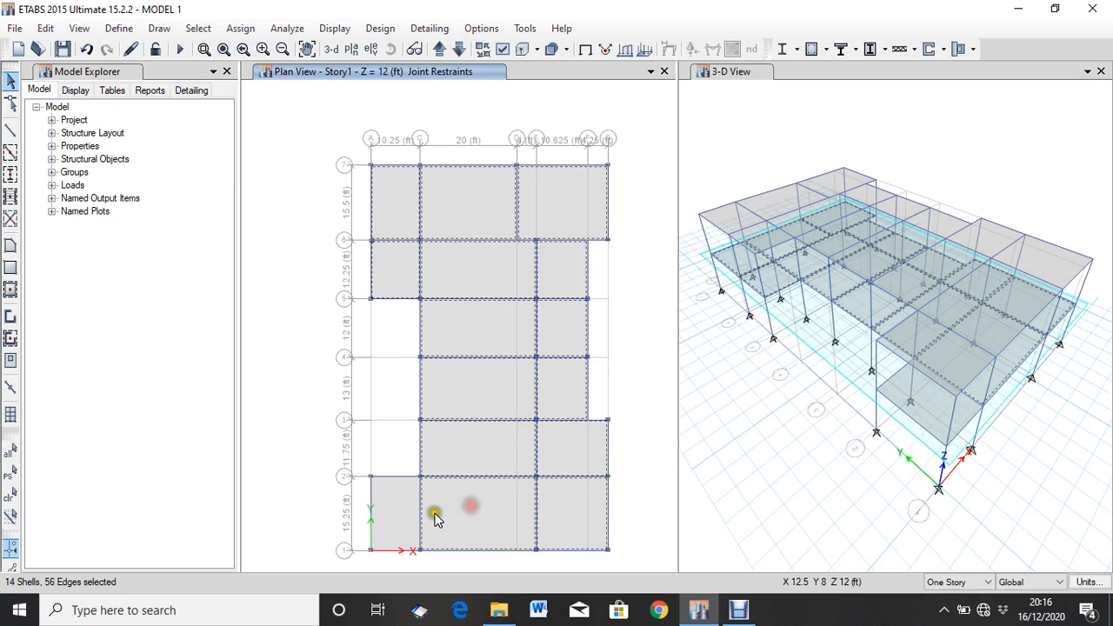
click(403, 501)
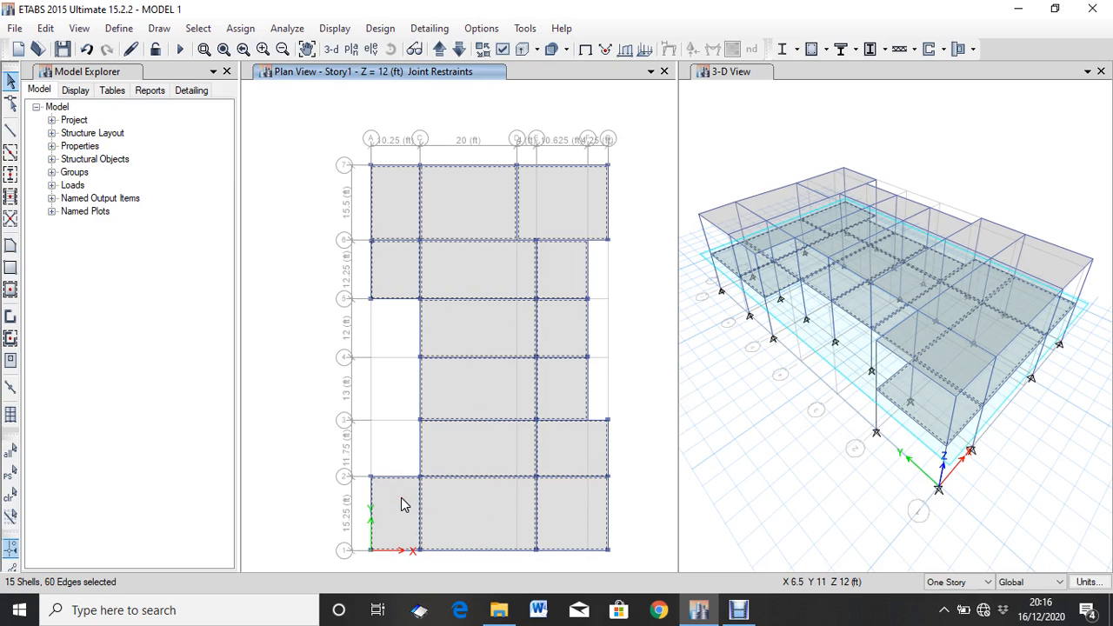
- Assign the selected Story1 slabs a uniform gravity shell load of 40 lb/ft² under the LIVVE LESS load pattern
click(233, 29)
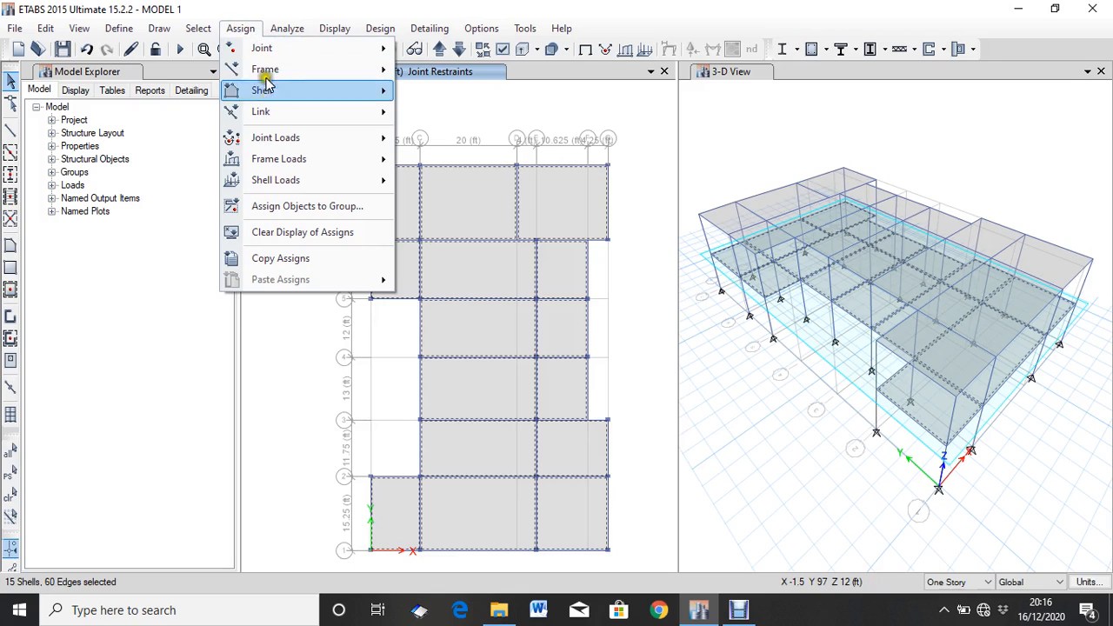
mouse_move(292, 185)
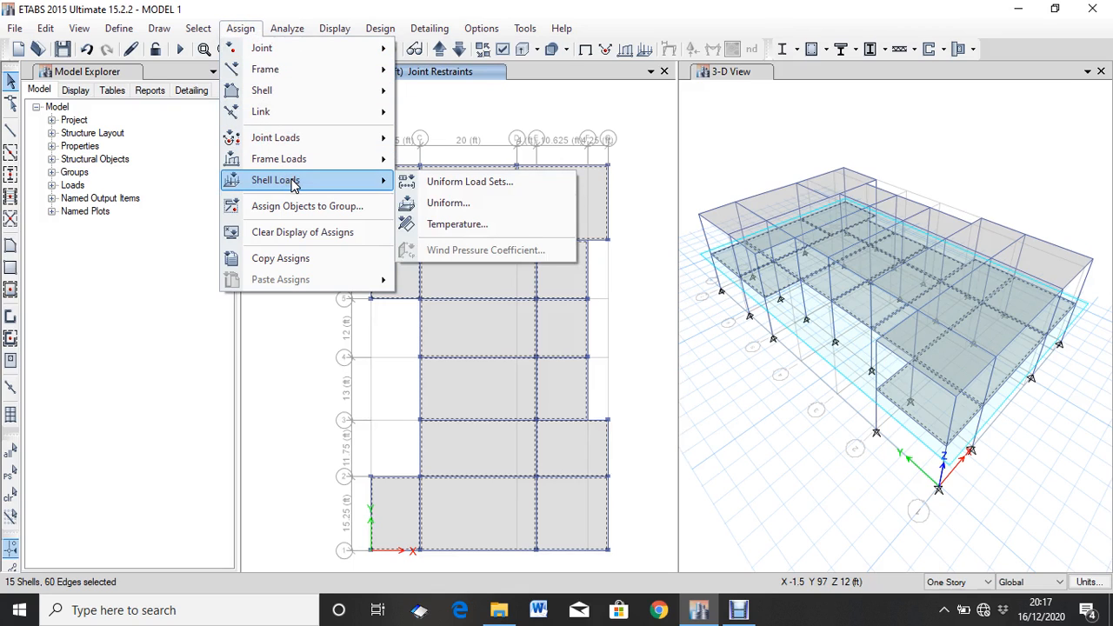
click(292, 182)
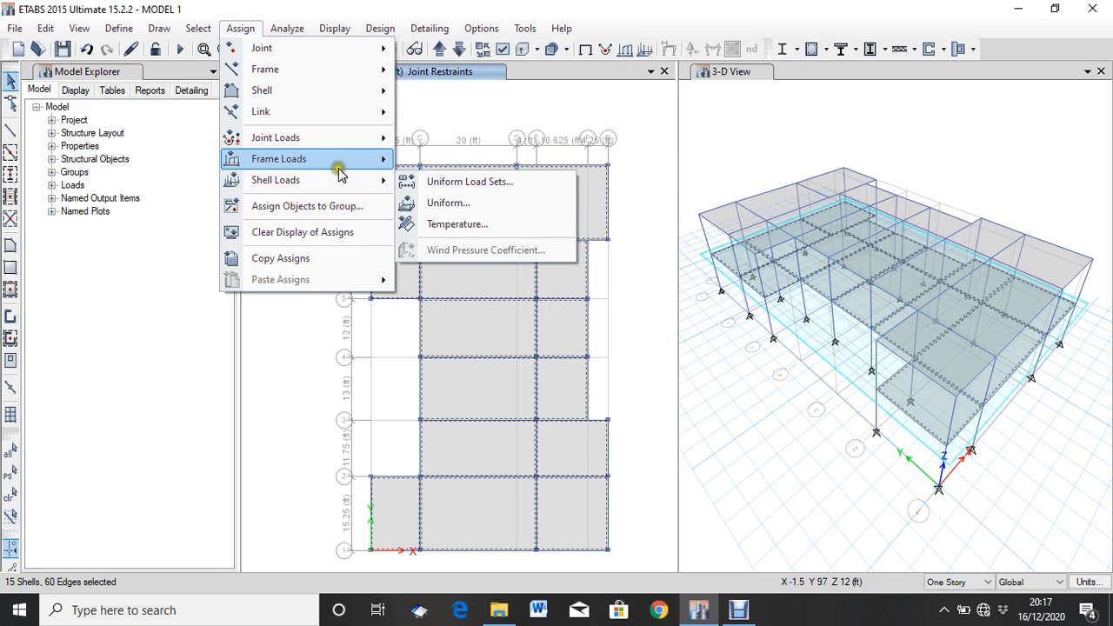
click(484, 201)
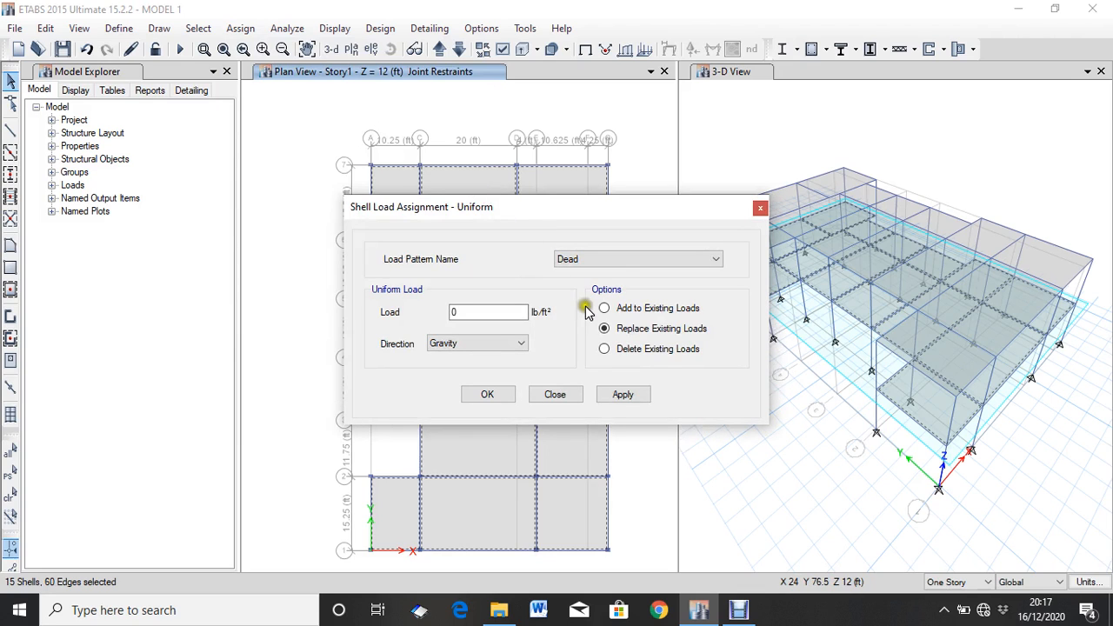
click(622, 261)
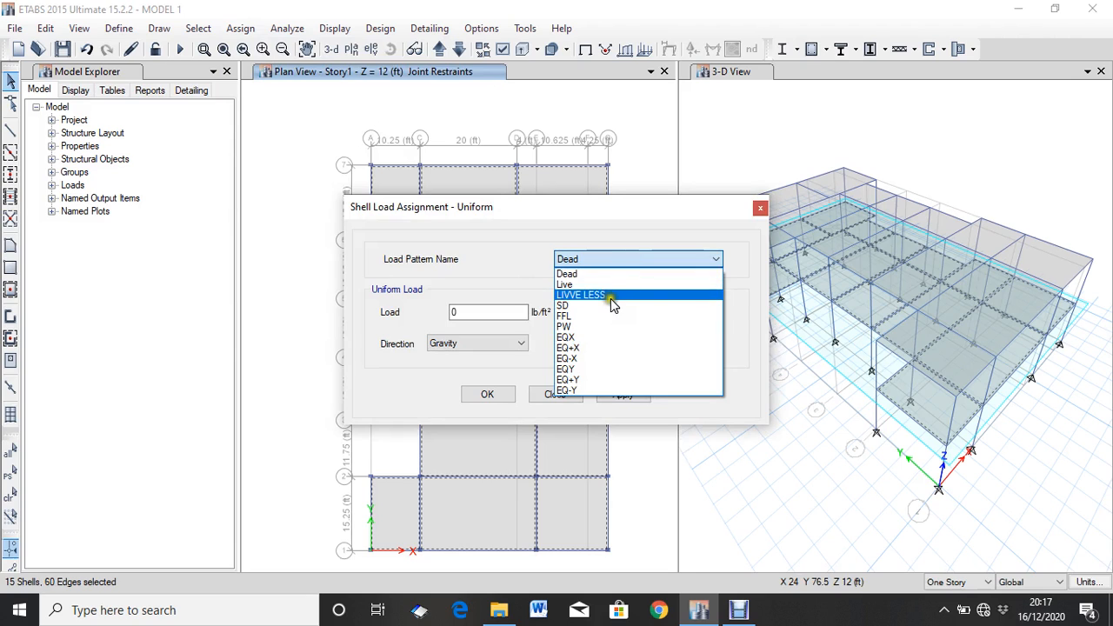
click(608, 295)
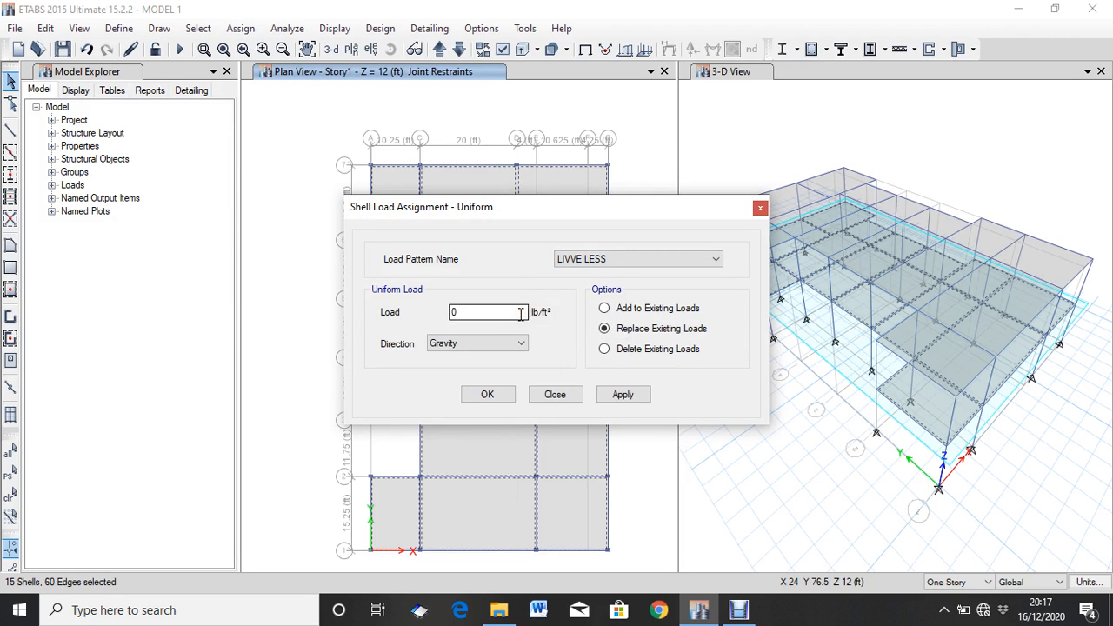
click(492, 309)
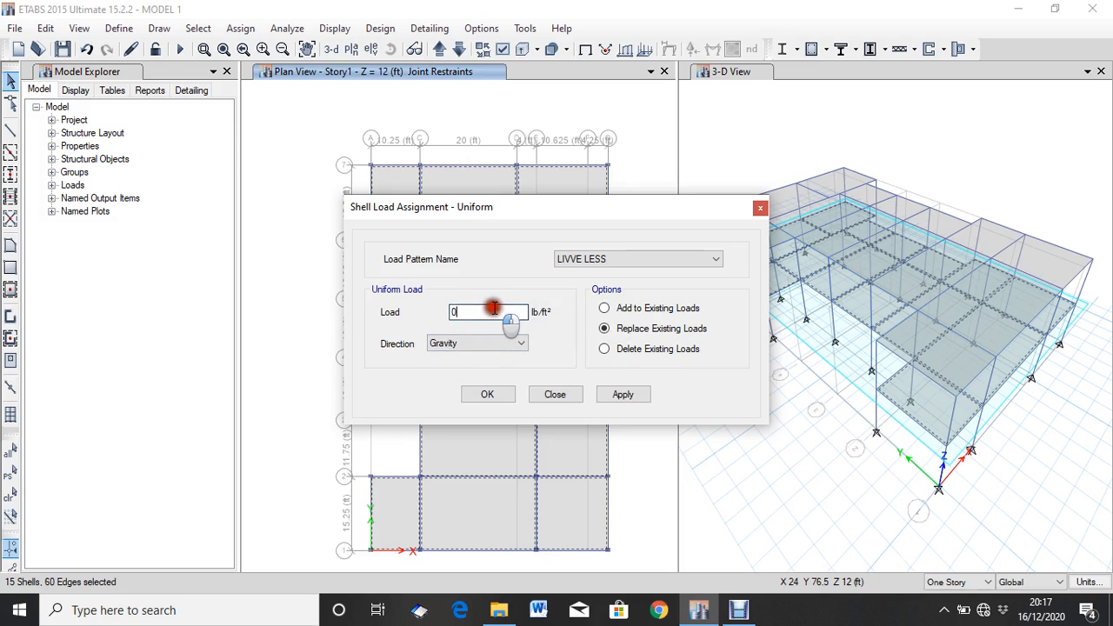
drag(493, 307, 442, 309)
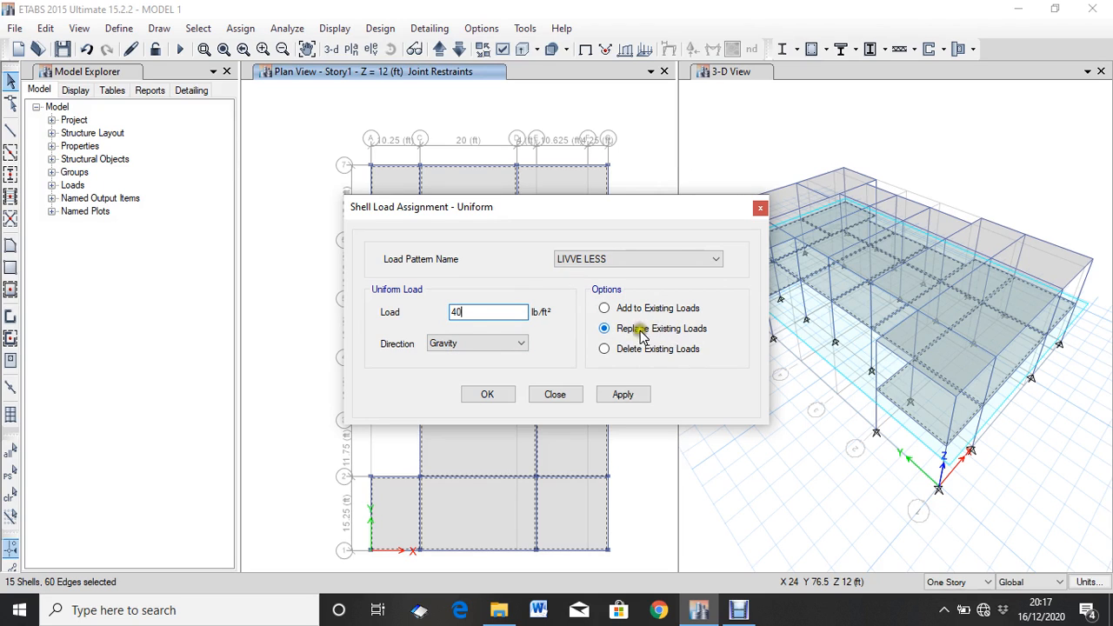
click(619, 402)
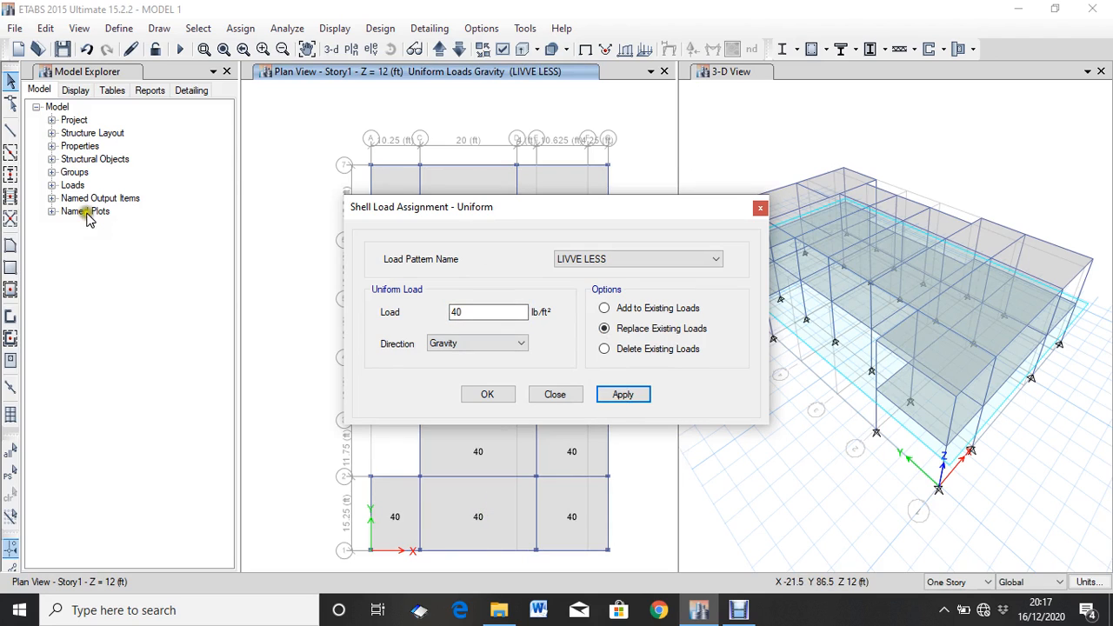
- Reselect the same Story1 slabs and apply a uniform load of 25 lb/ft² under the SD load pattern
click(13, 474)
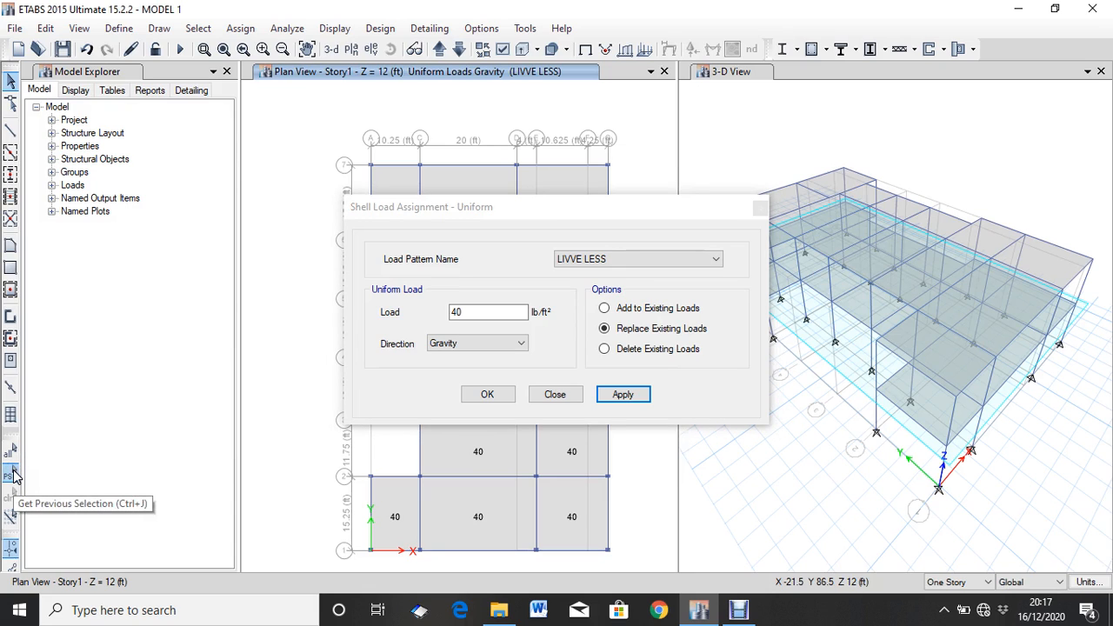
click(13, 473)
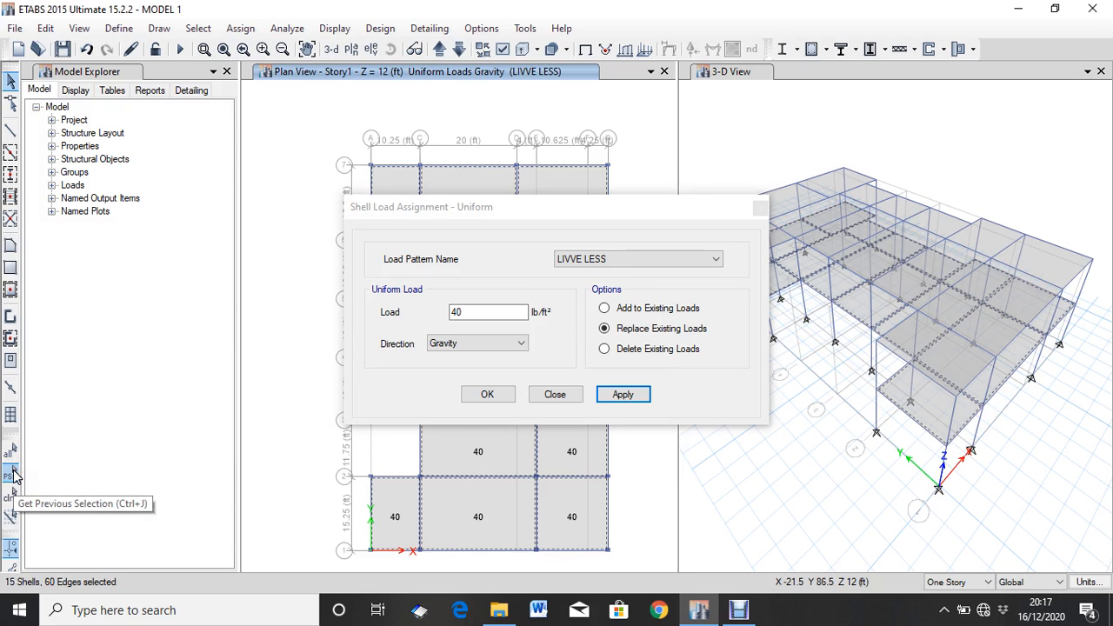
click(656, 259)
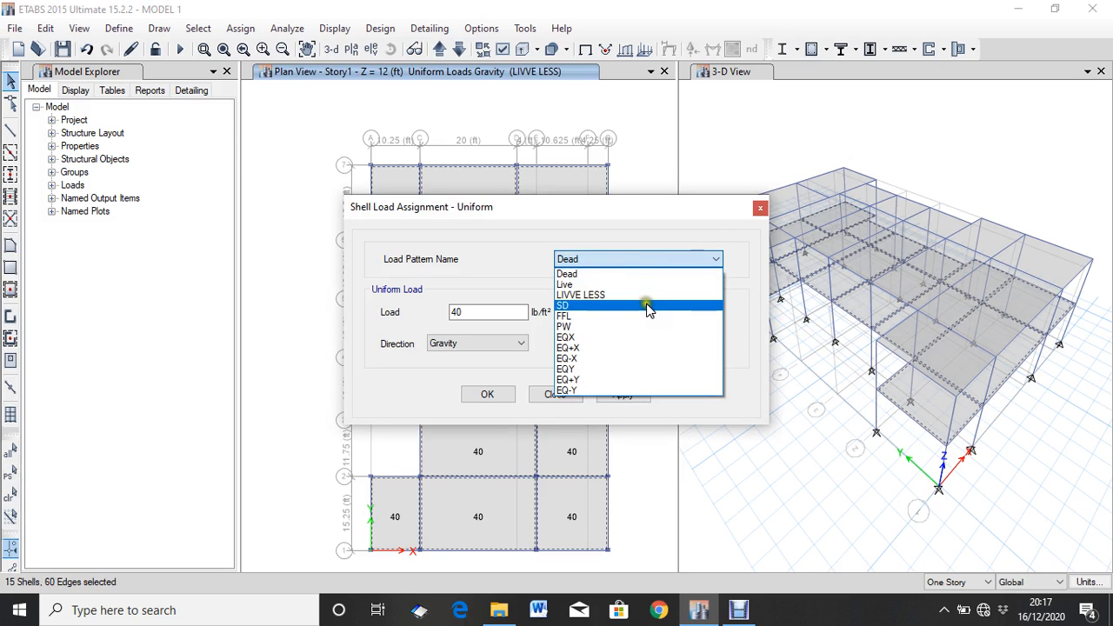
click(648, 308)
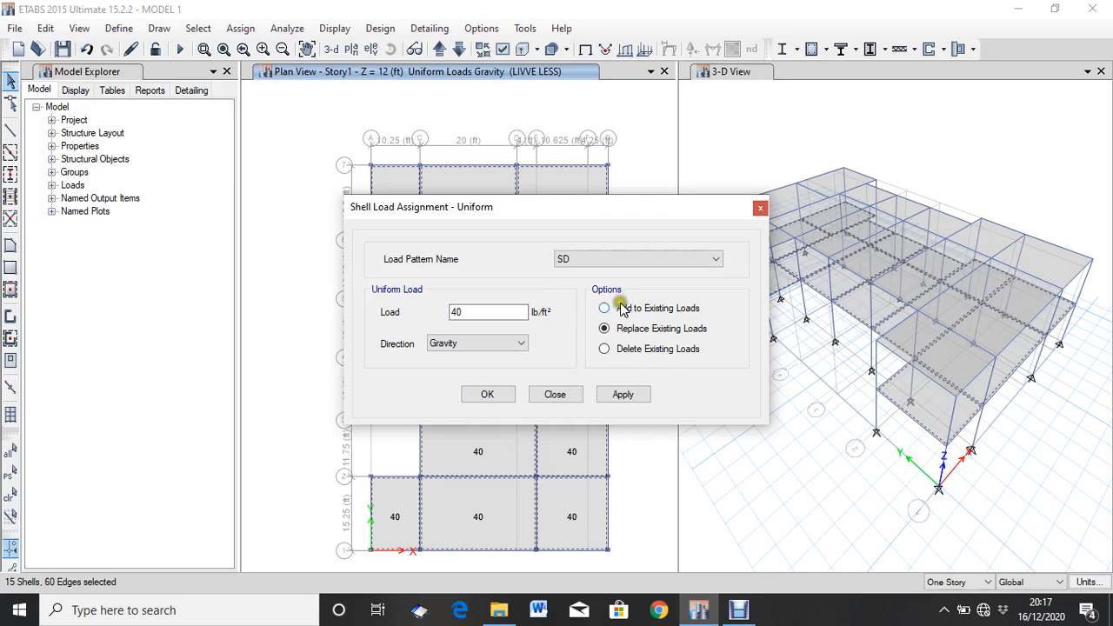
click(495, 311)
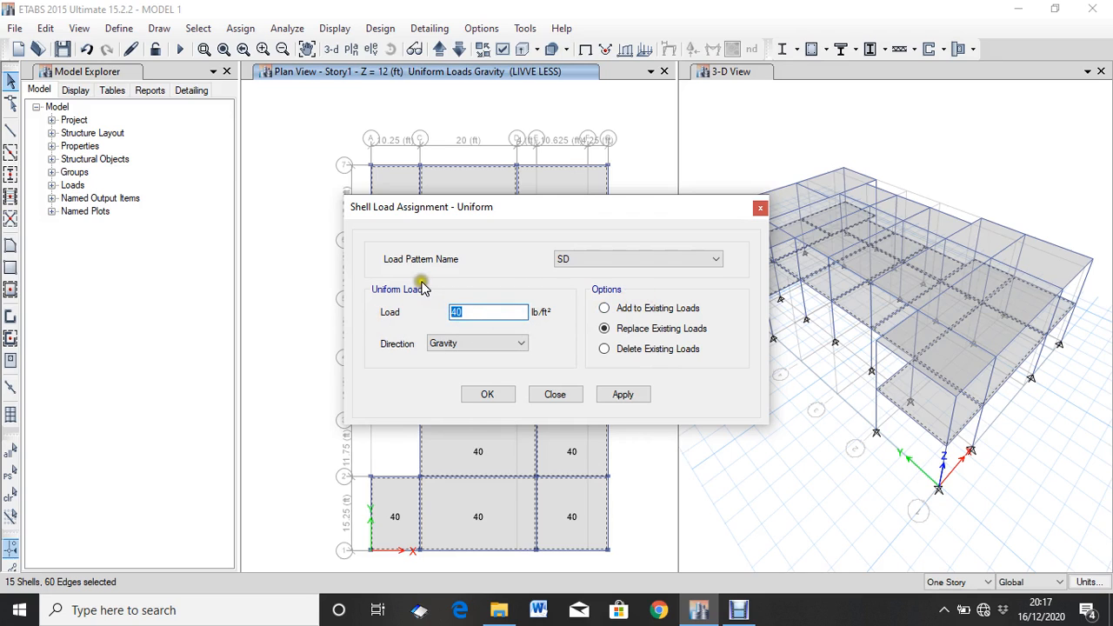
key(BackSpace)
key(BackSpace)
text(25)
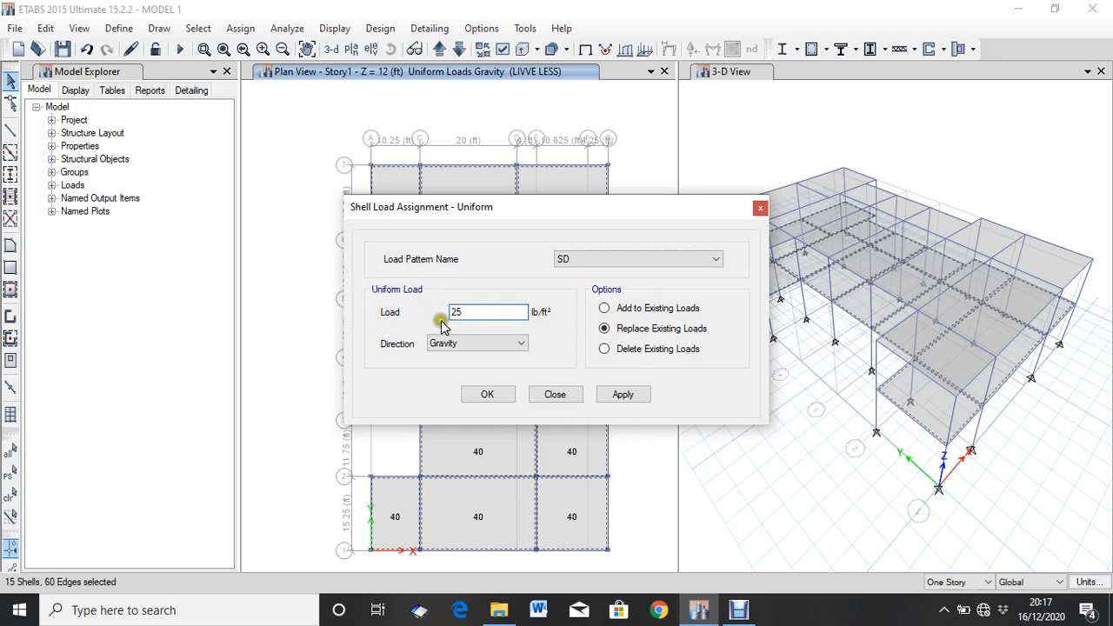
click(619, 395)
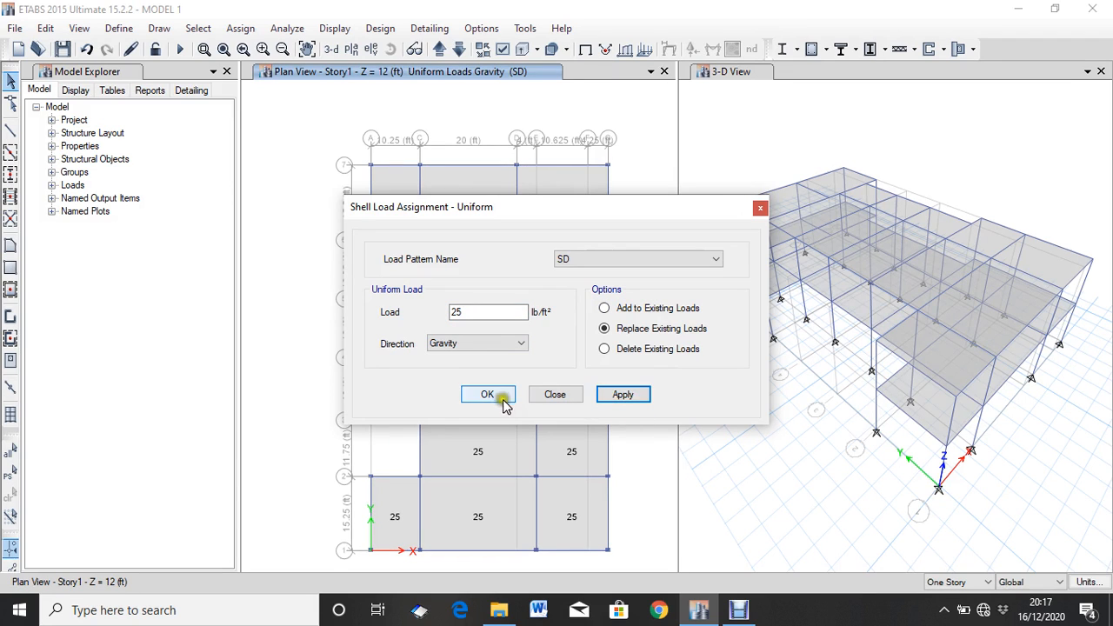
- Restore the previous slab selection and apply a uniform load of 36 lb/ft² under the FFL load pattern
click(9, 478)
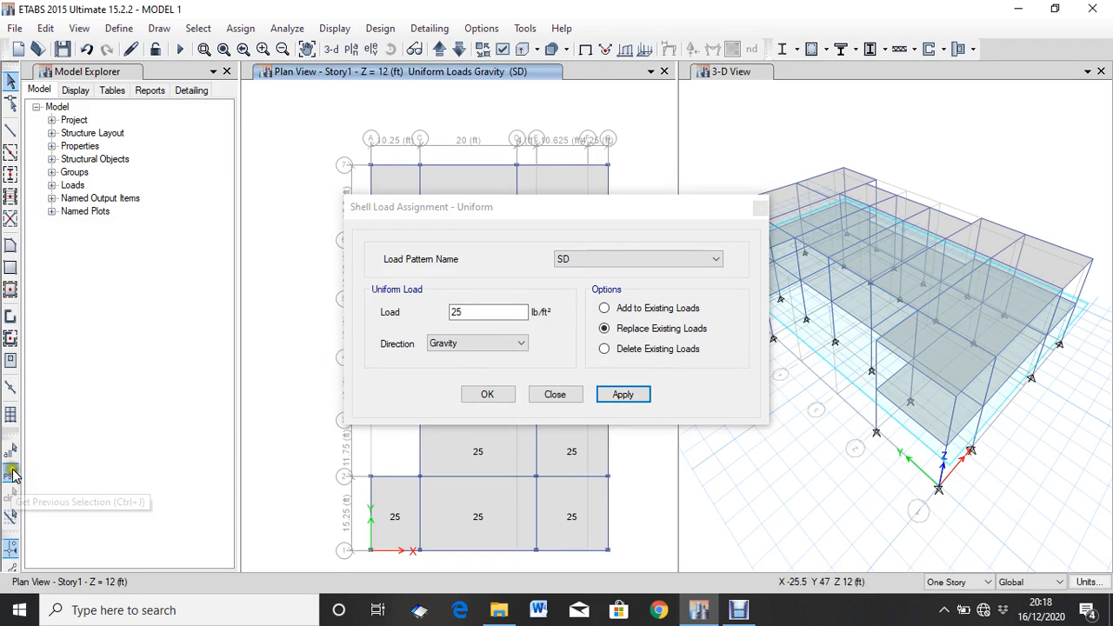
click(12, 474)
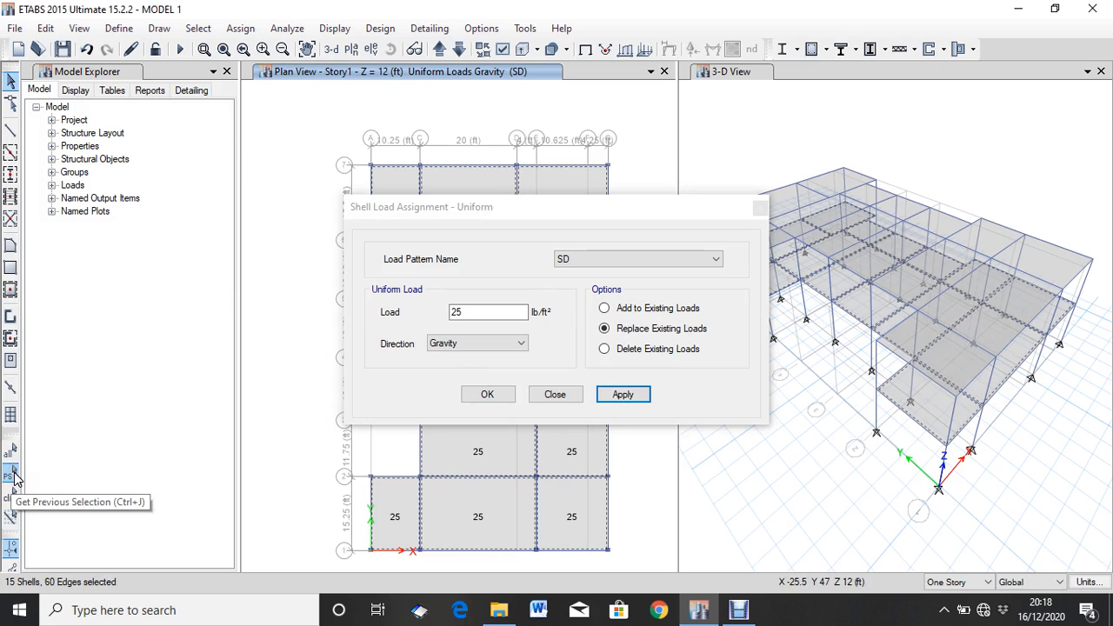
click(601, 271)
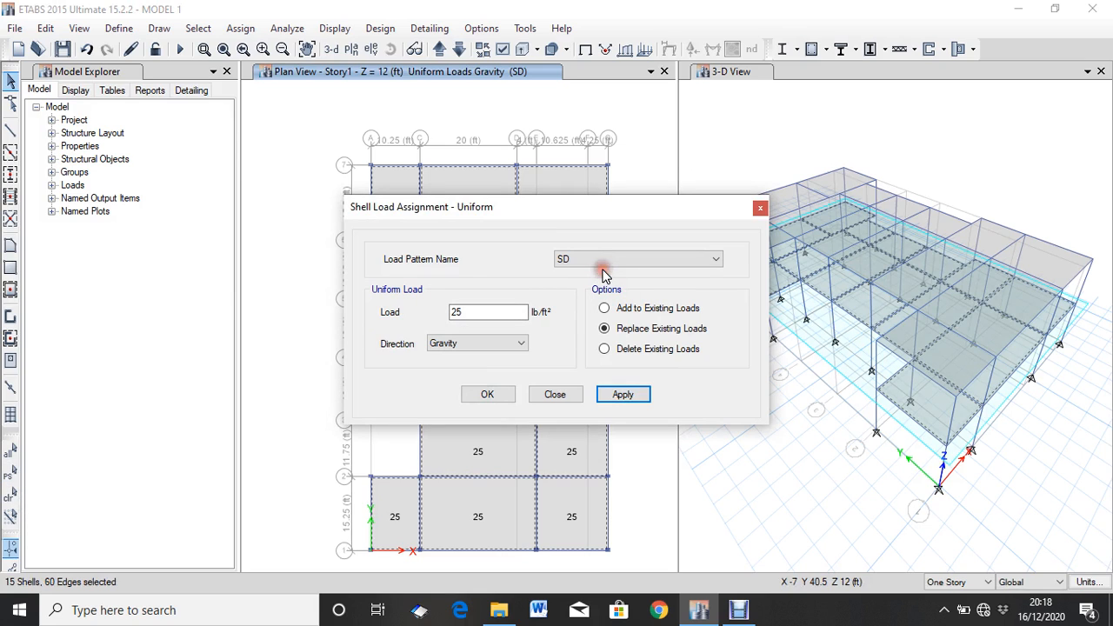
click(605, 261)
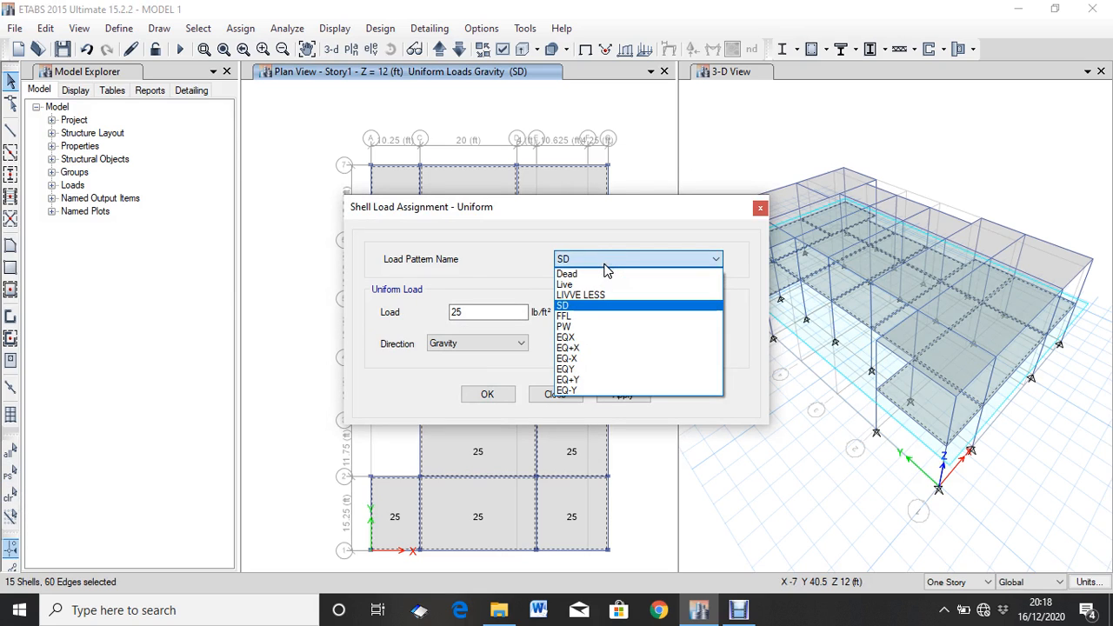
click(591, 324)
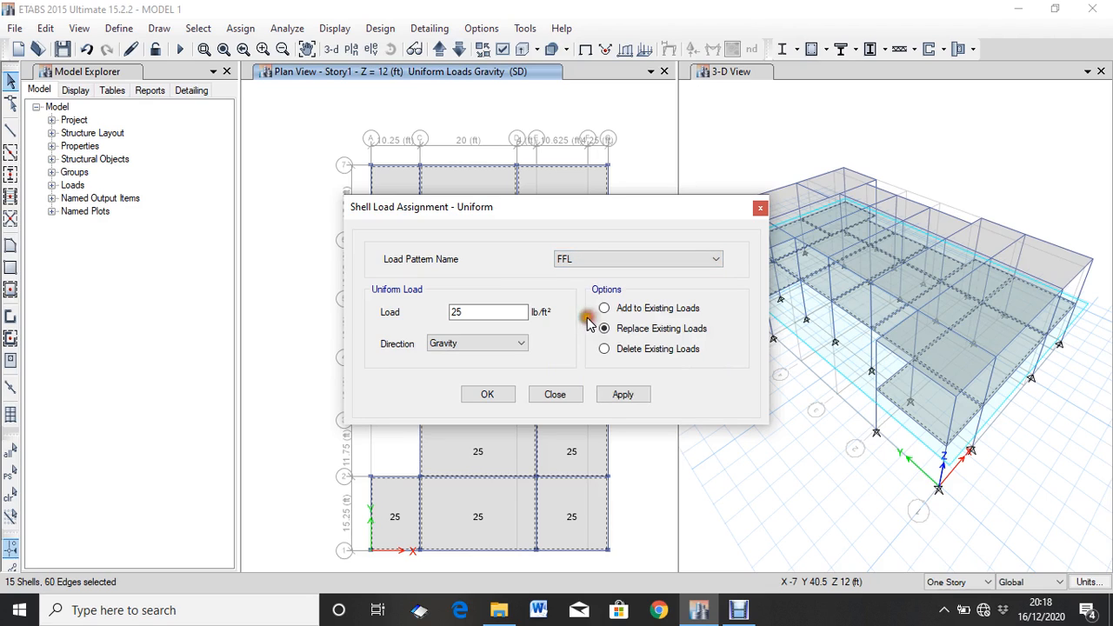
double_click(454, 318)
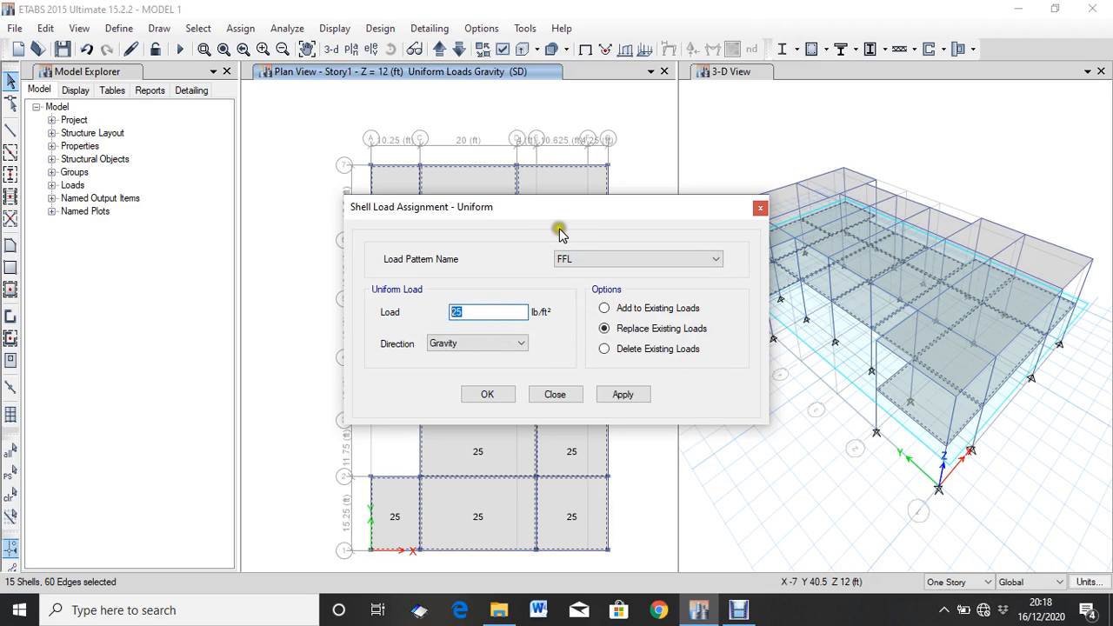
text(36)
click(525, 222)
click(525, 222)
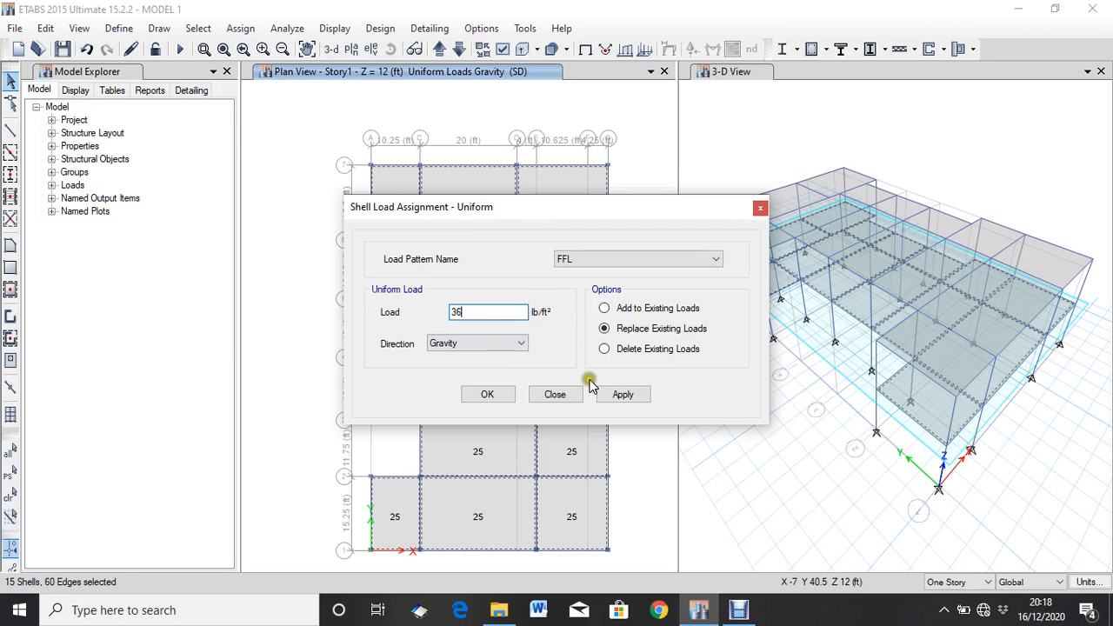
click(625, 396)
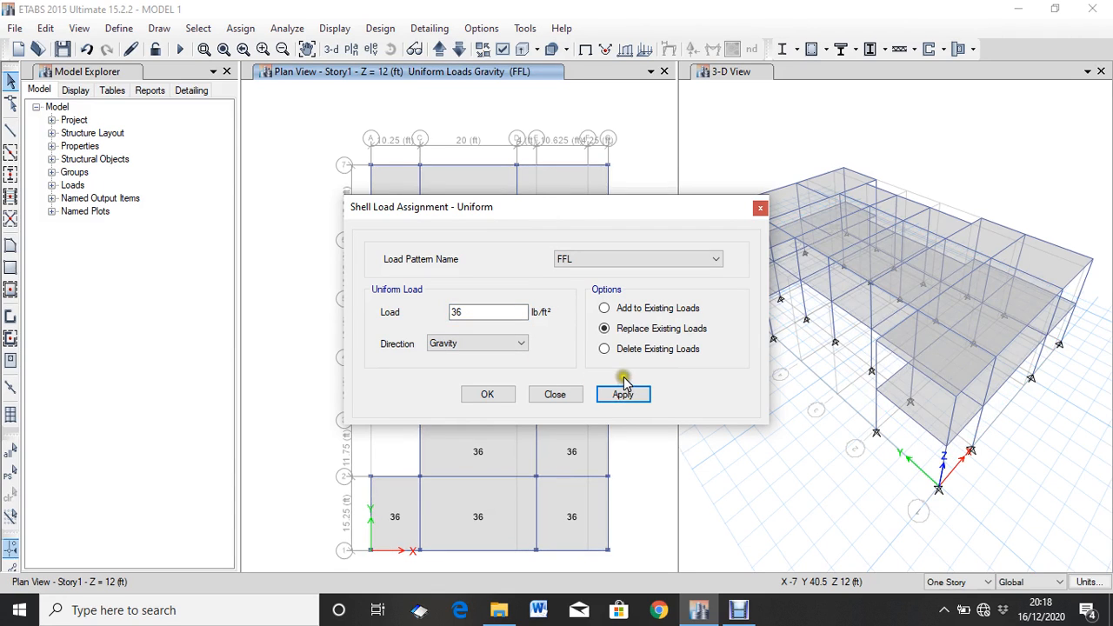
- Reselect the Story1 slabs and apply a uniform gravity load of 45 lb/ft² under the PW load pattern, replacing existing loads
click(622, 261)
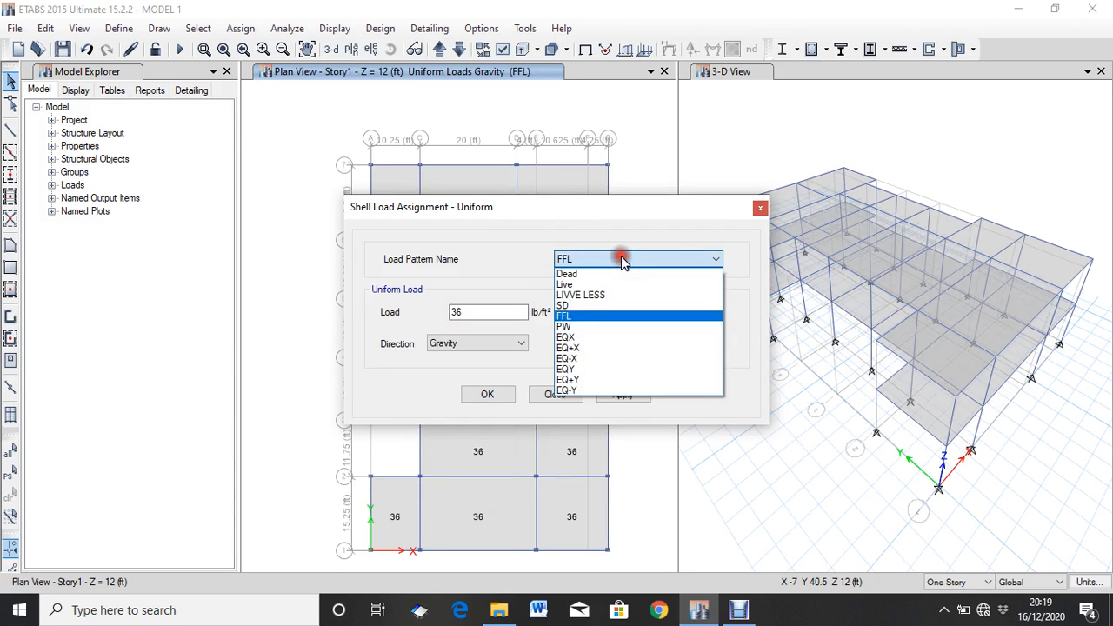
click(588, 327)
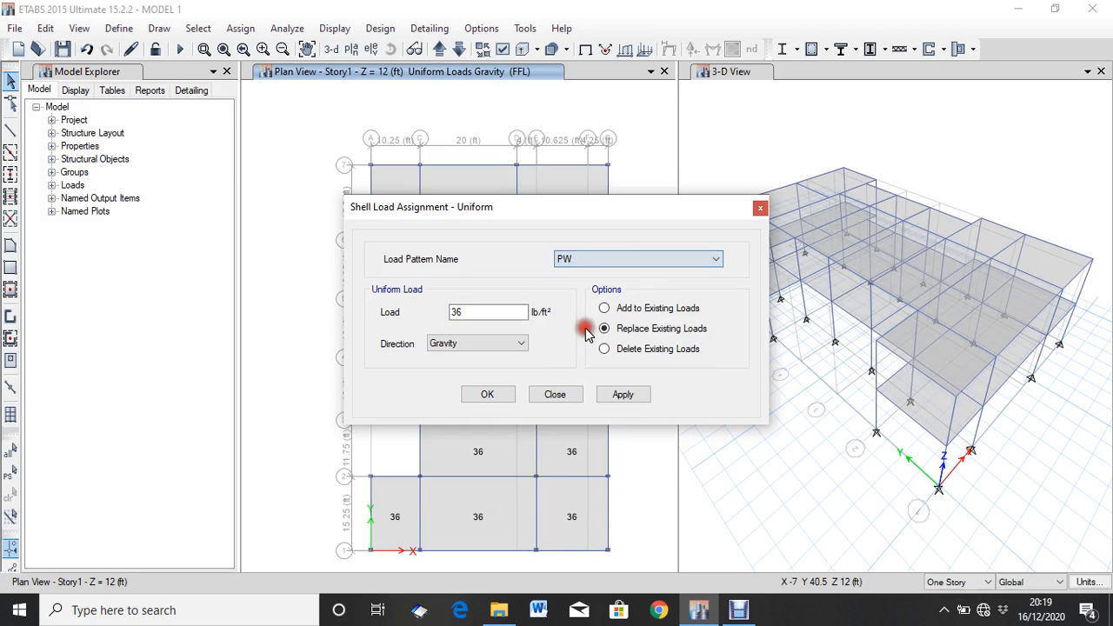
drag(527, 313, 426, 311)
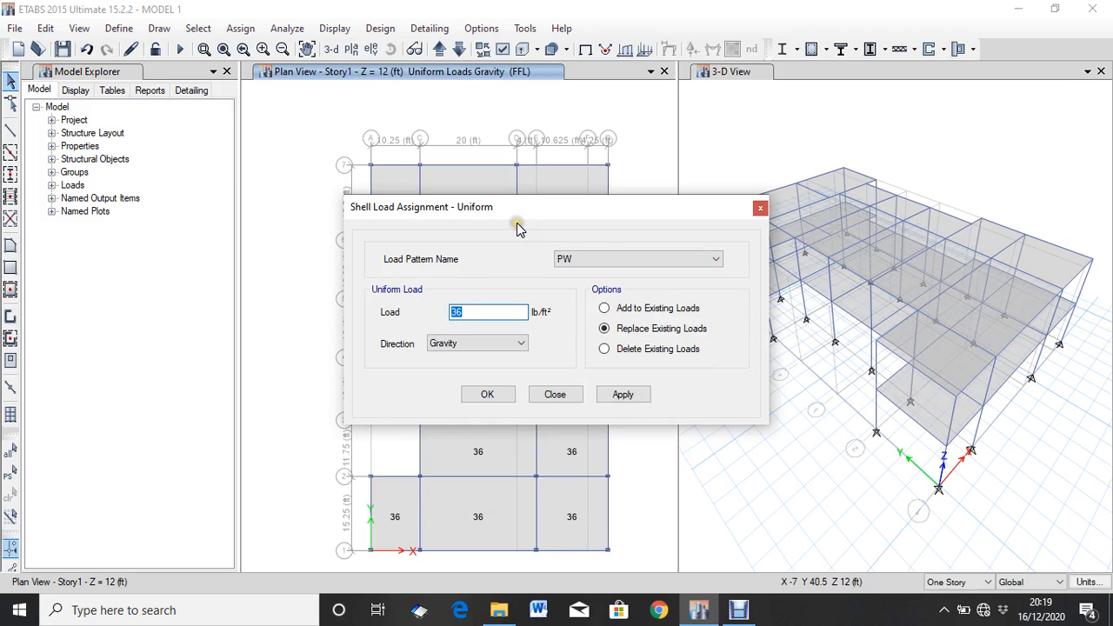
text(45)
click(623, 395)
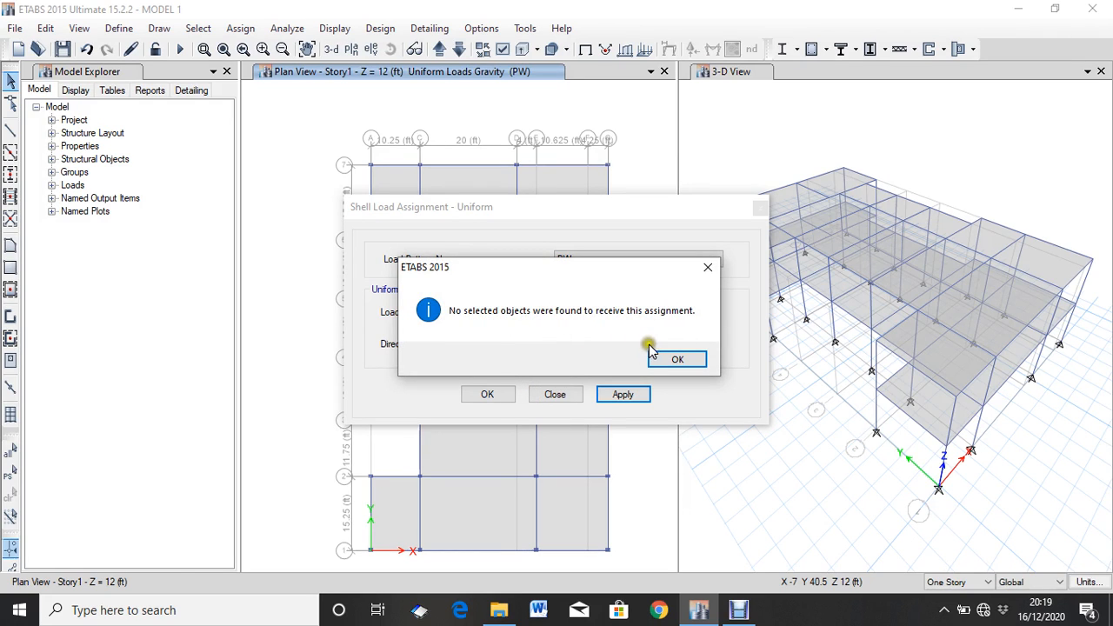
click(679, 359)
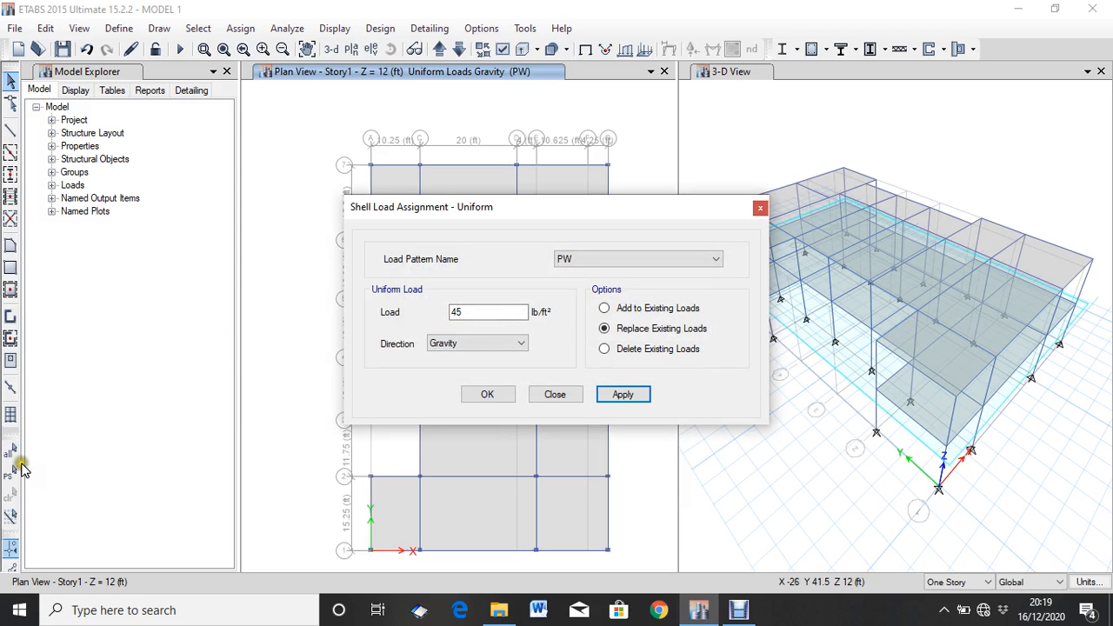
click(13, 473)
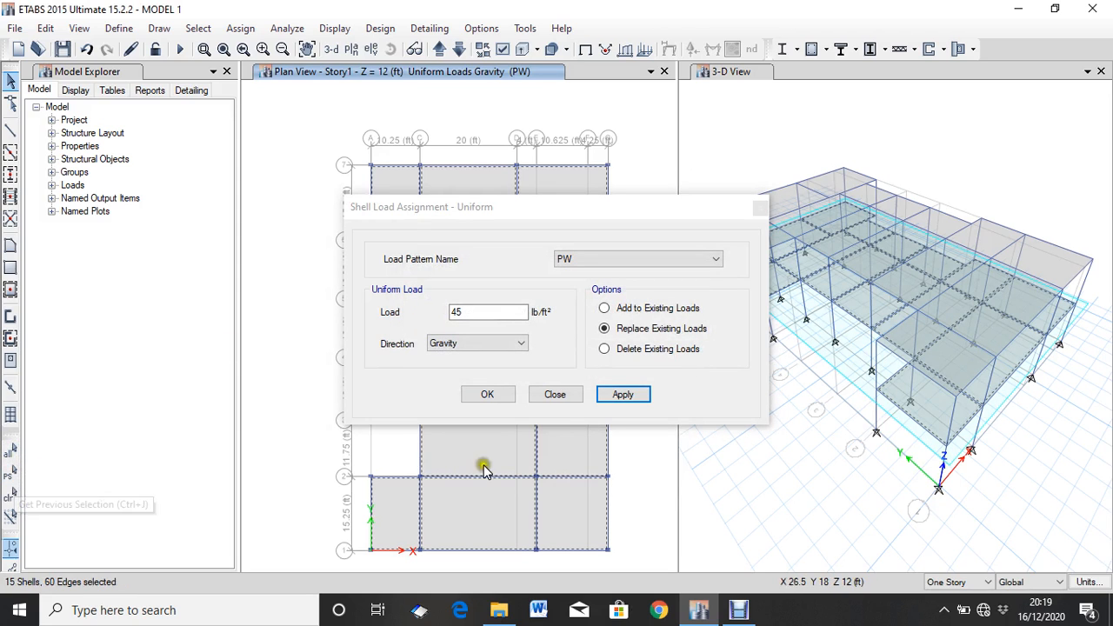
click(616, 400)
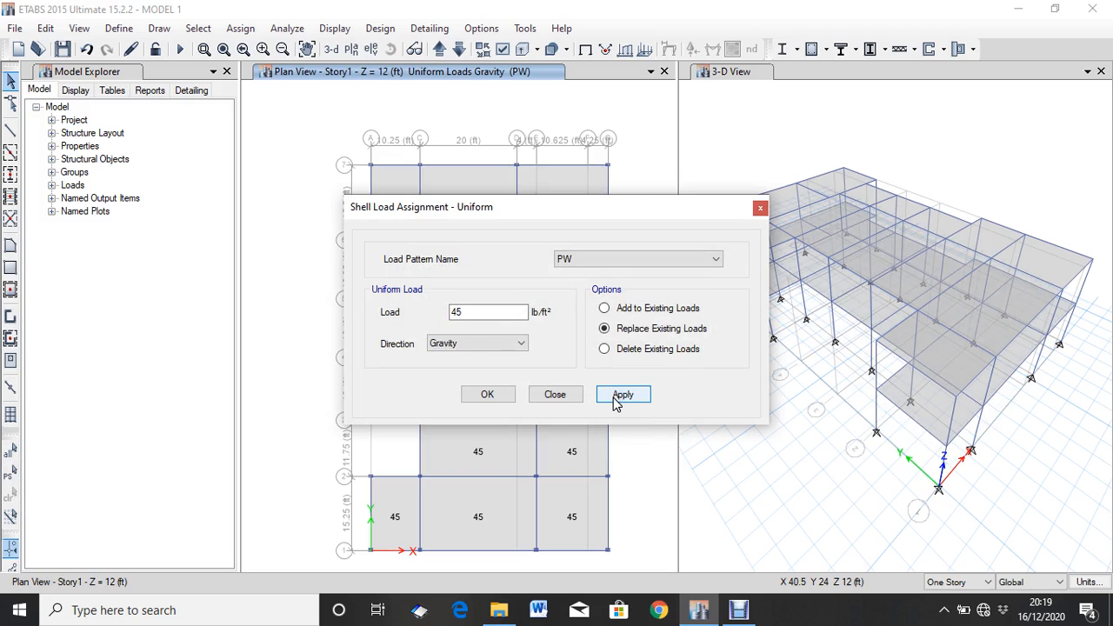
click(493, 394)
click(494, 394)
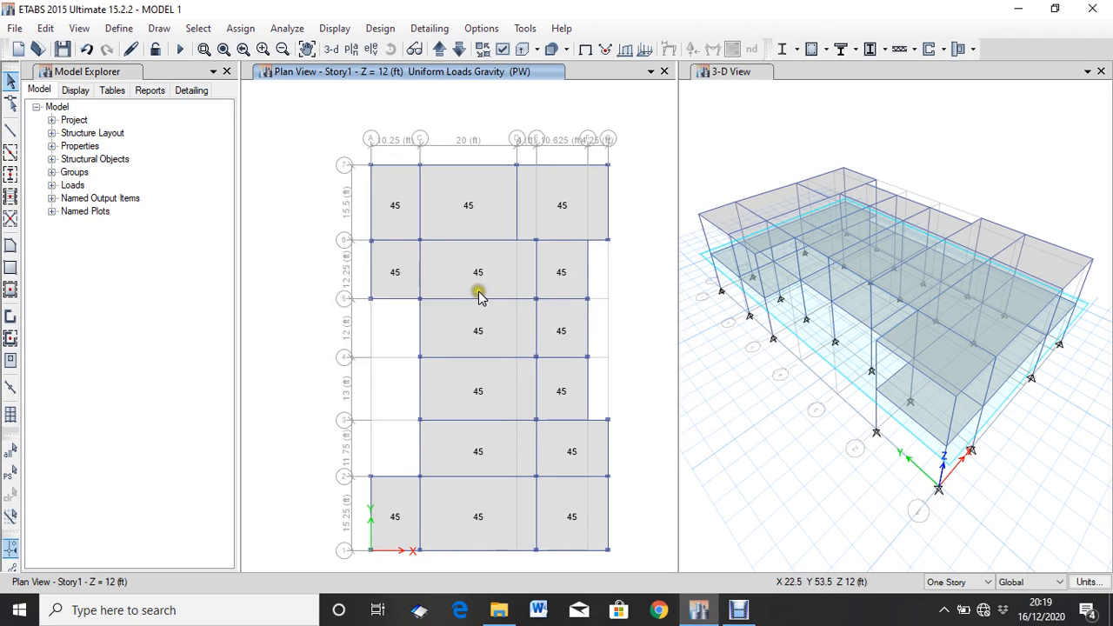
- Review the loads assigned to the middle Story1 slab panel between grid lines 5 and 6
right_click(501, 273)
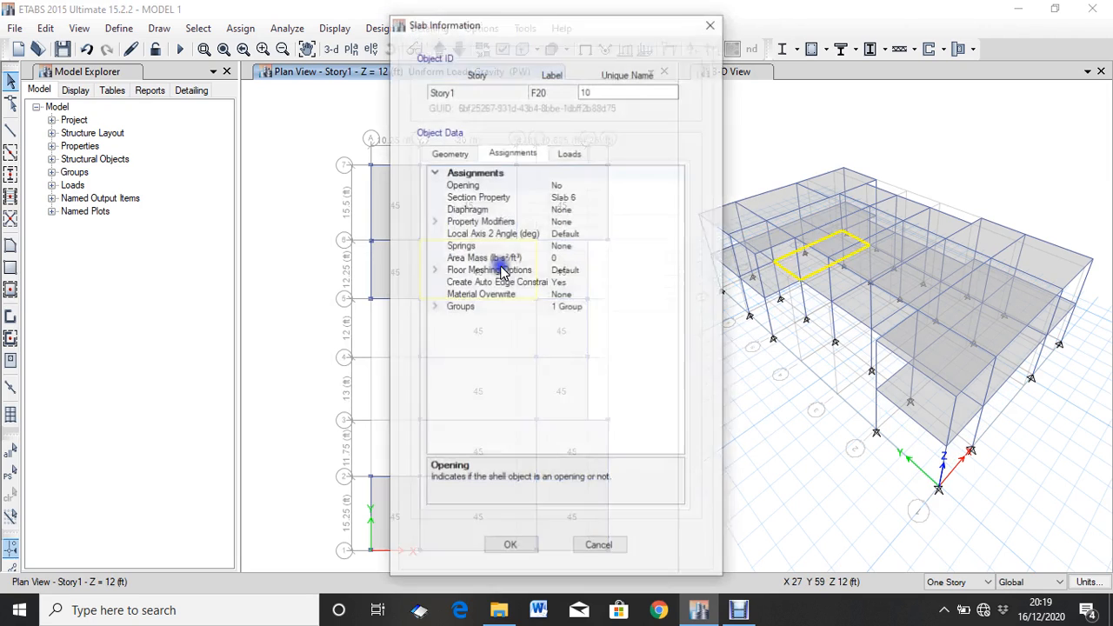
click(569, 153)
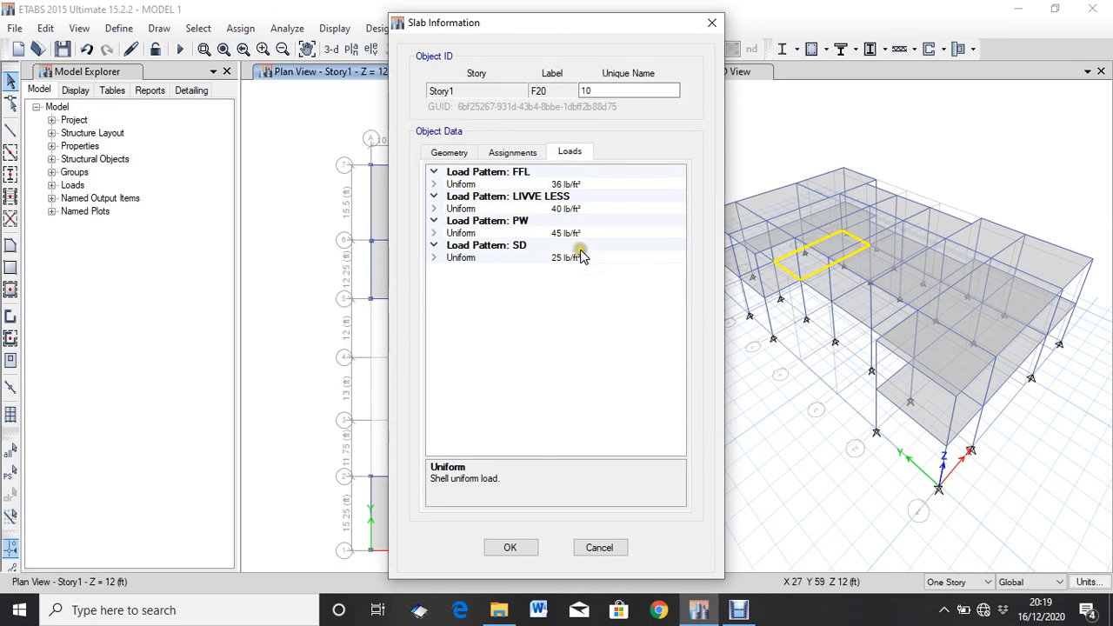
click(522, 546)
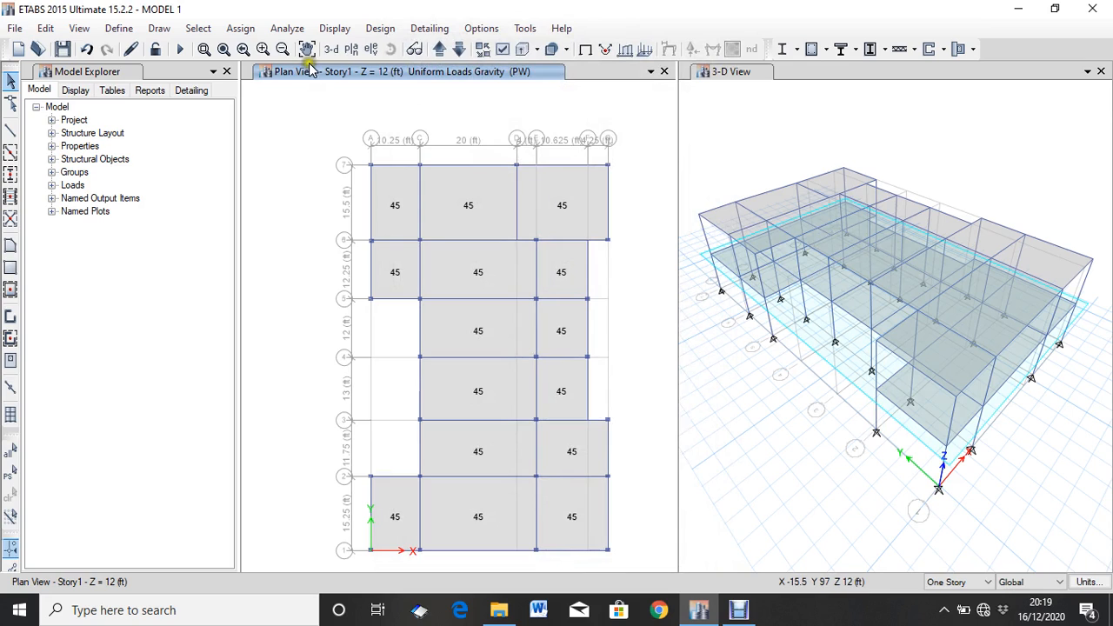
- Show the Story2 plan and select all of its slab panels from grid line 7 down to grid line 1
click(441, 51)
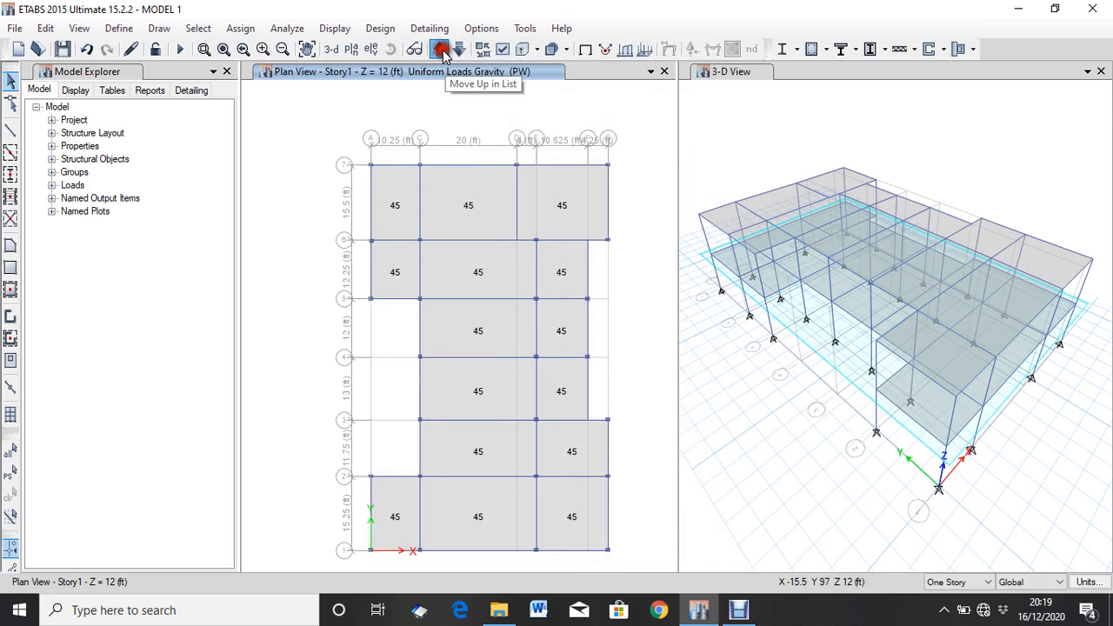
click(440, 51)
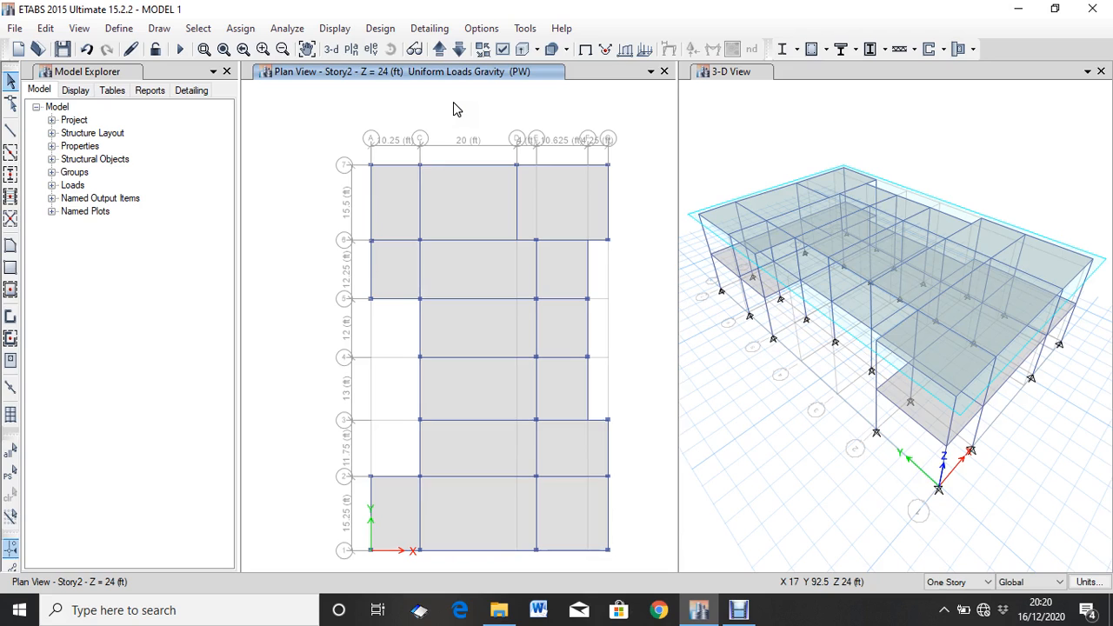
click(404, 186)
click(476, 223)
click(554, 216)
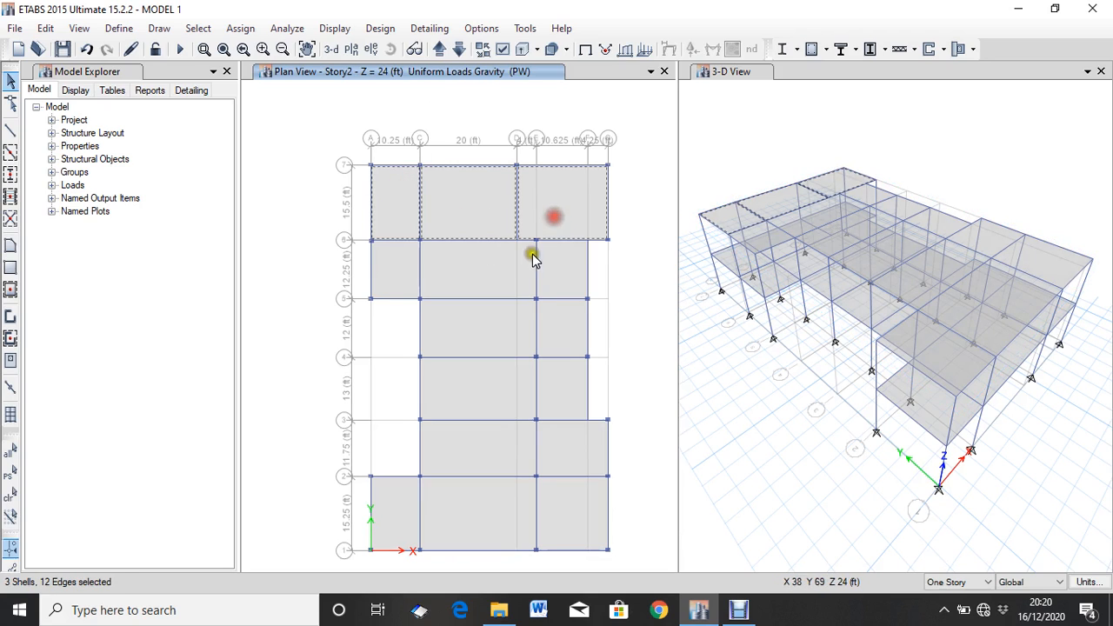
click(499, 270)
click(398, 280)
click(553, 278)
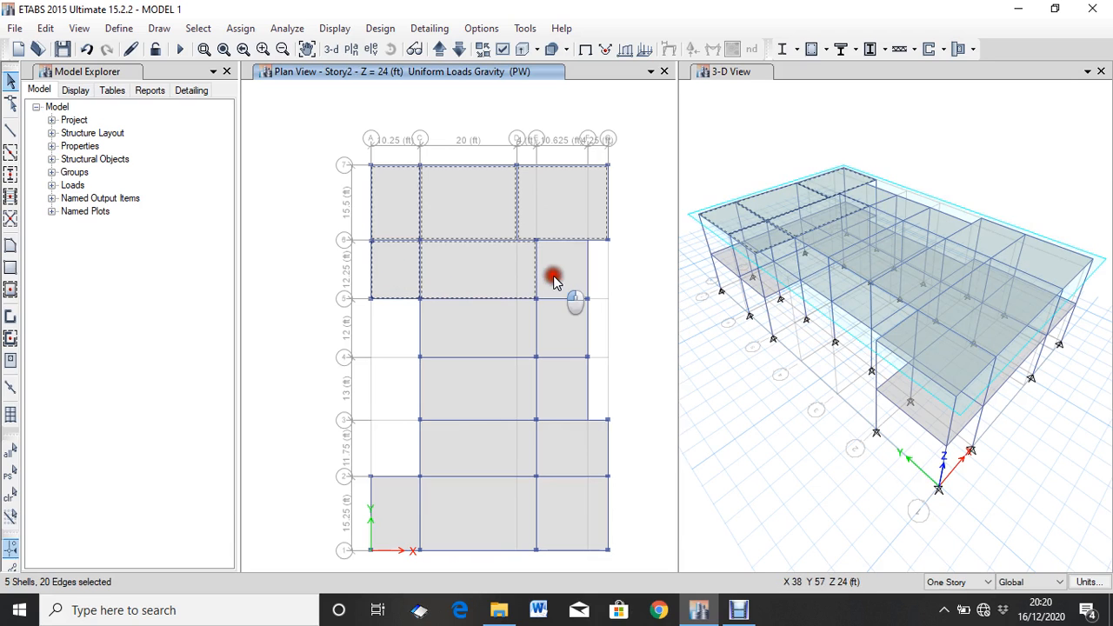
click(557, 320)
click(518, 323)
click(511, 381)
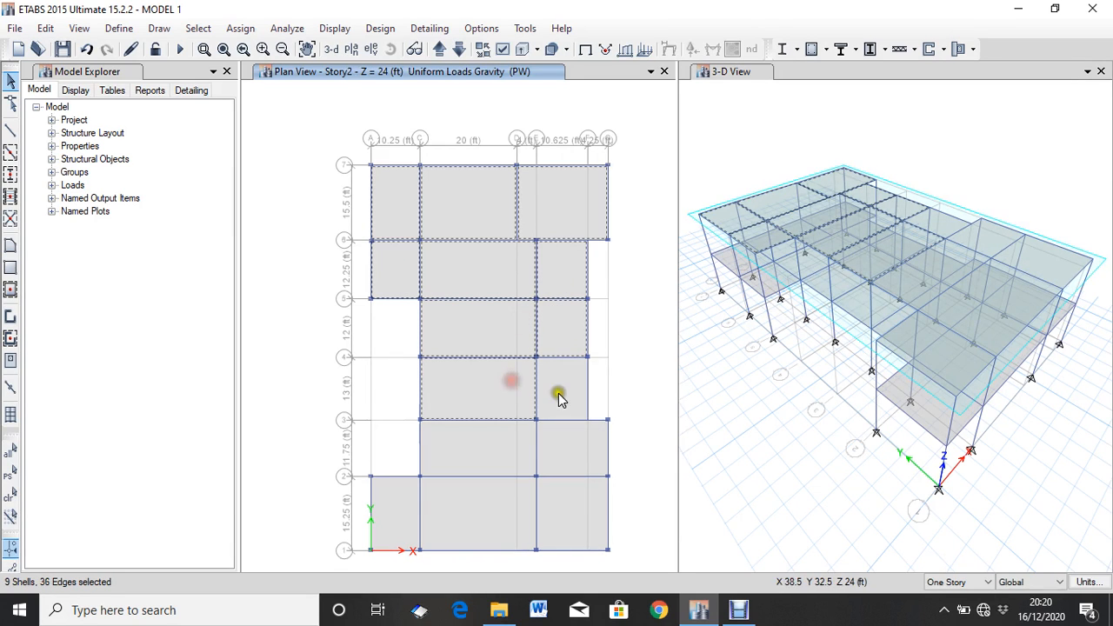
click(559, 397)
click(572, 454)
click(490, 437)
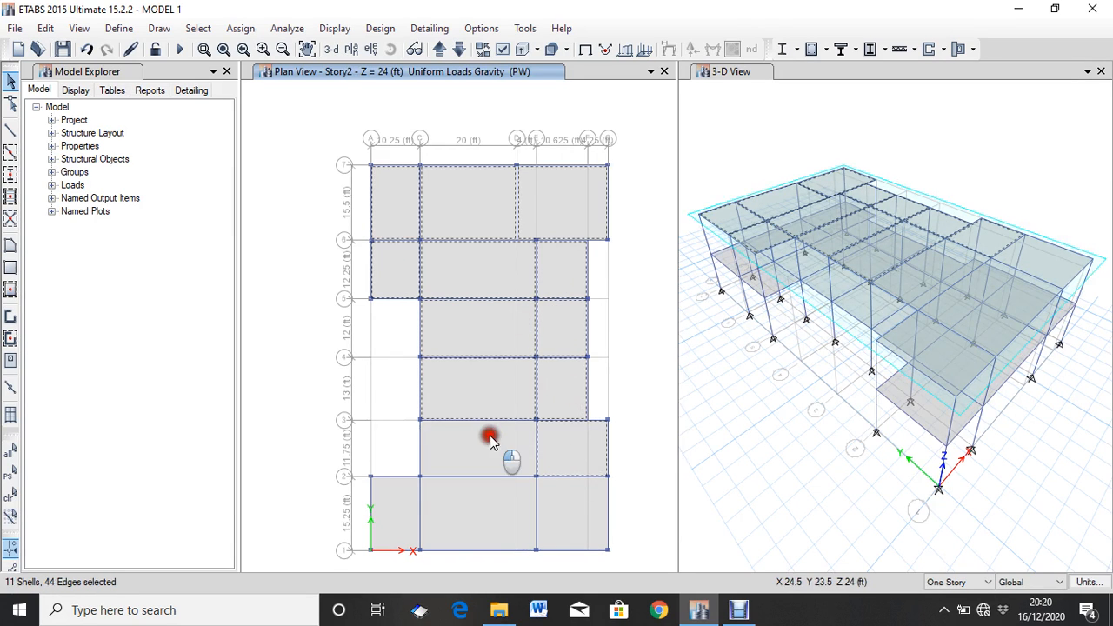
click(480, 492)
click(580, 517)
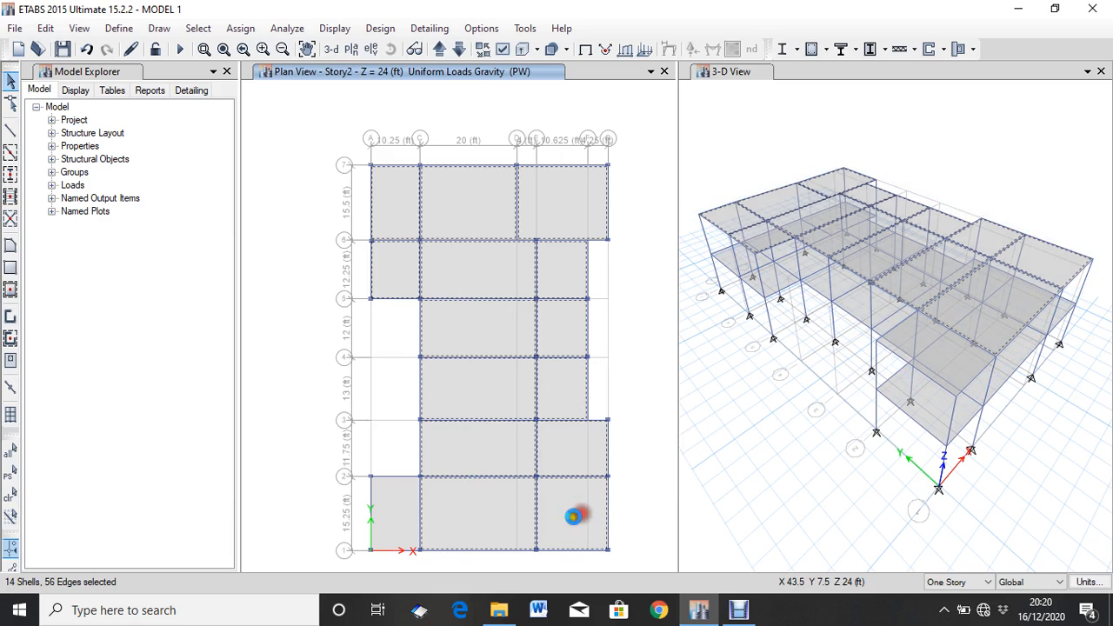
click(382, 526)
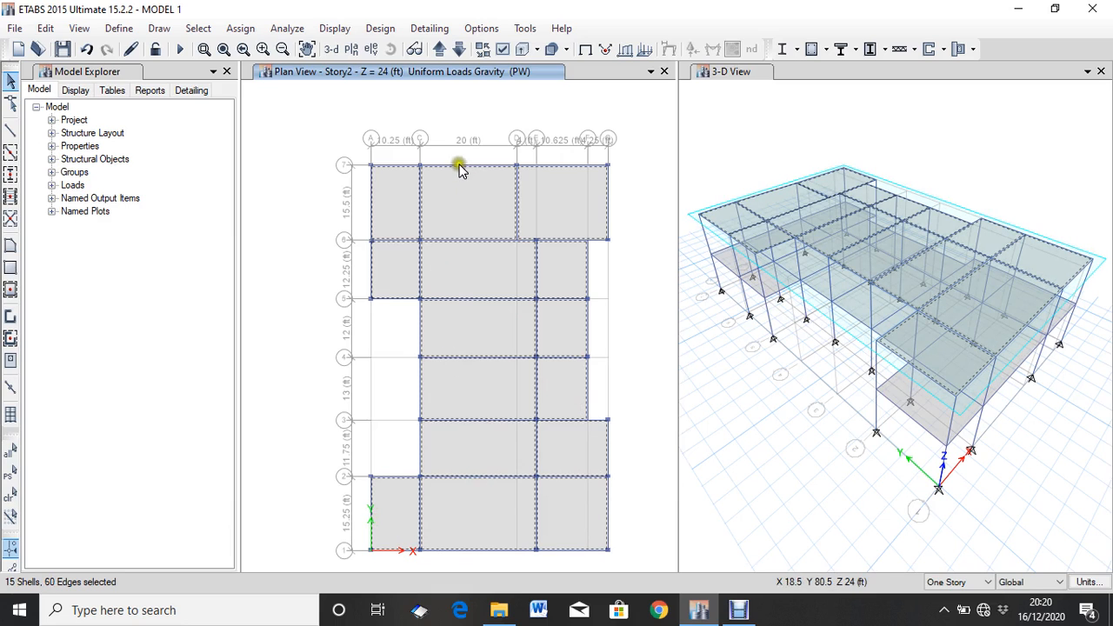
- Assign the selected Story2 slabs a uniform gravity shell load of 20 lb/ft² under the LIVVE LESS load pattern
click(245, 29)
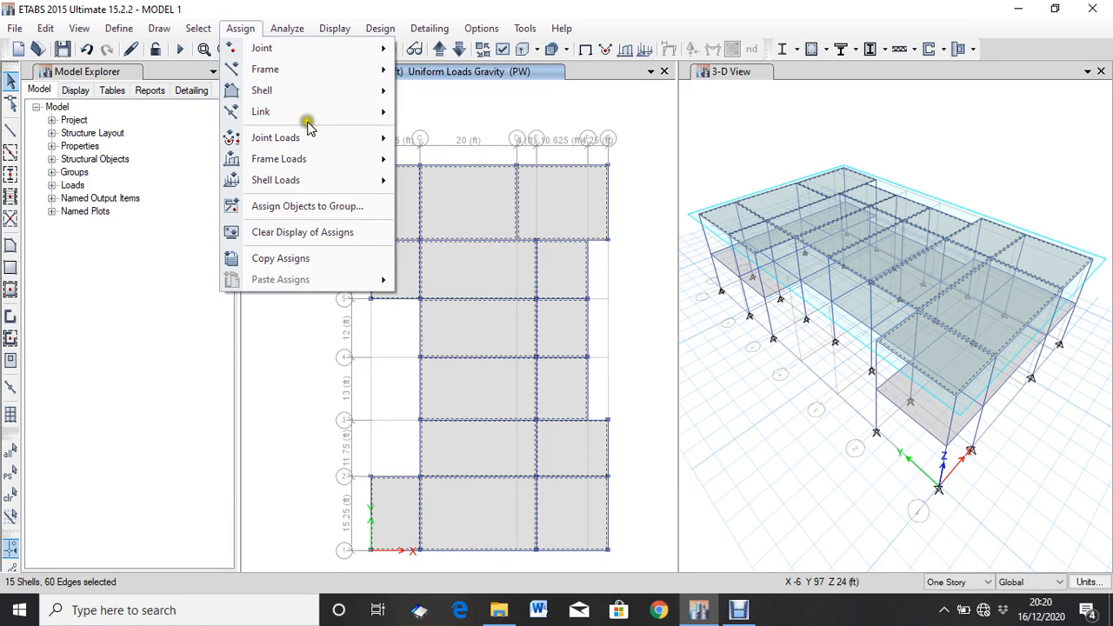
mouse_move(328, 187)
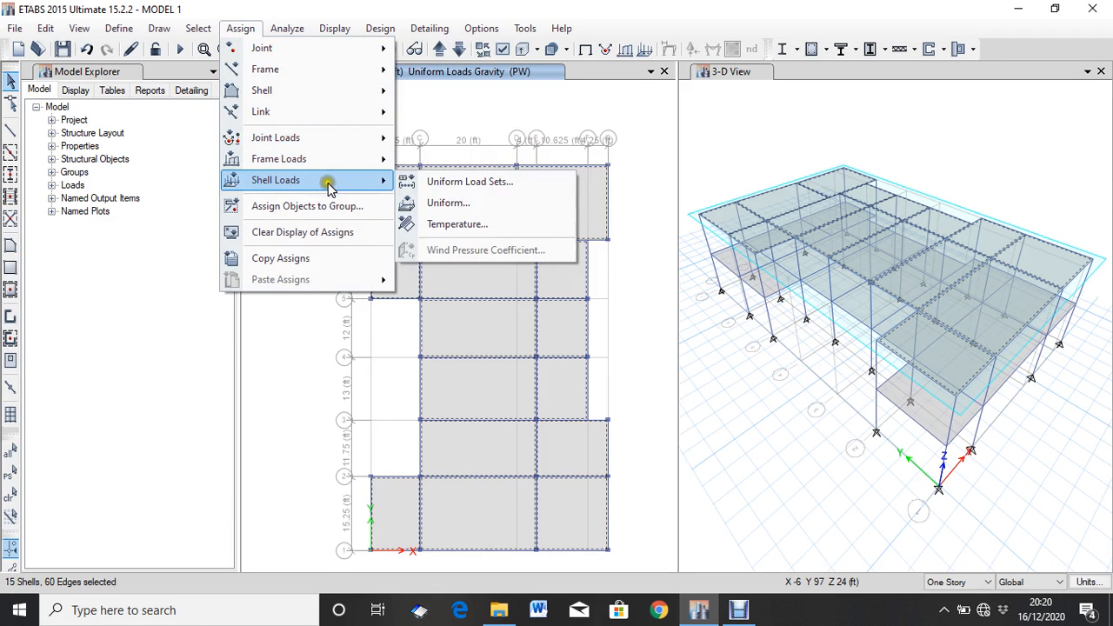
click(483, 209)
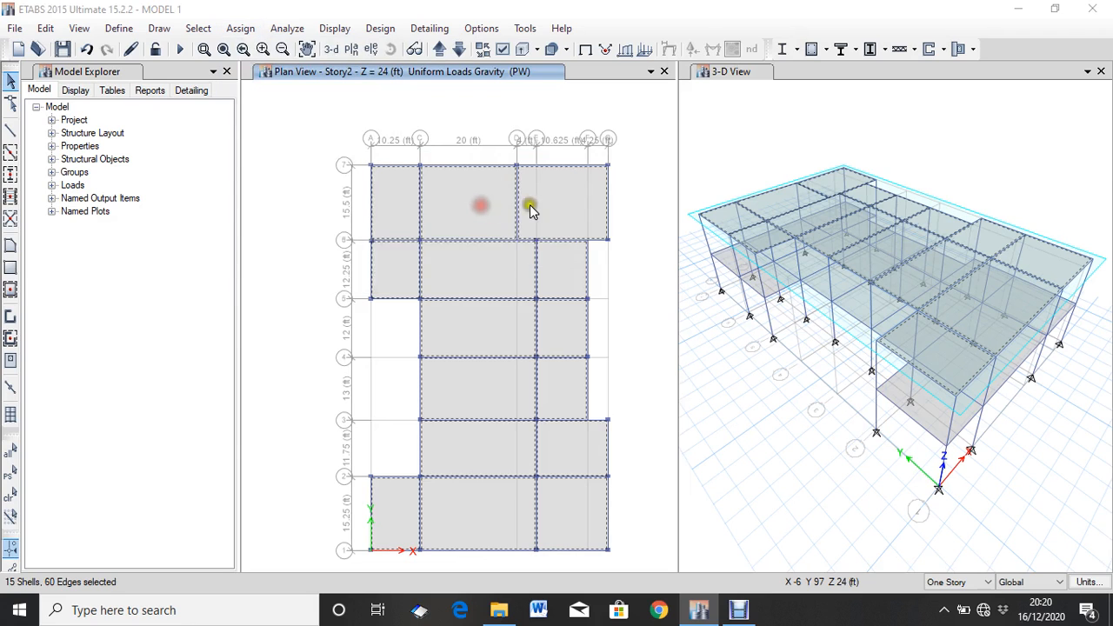
click(629, 263)
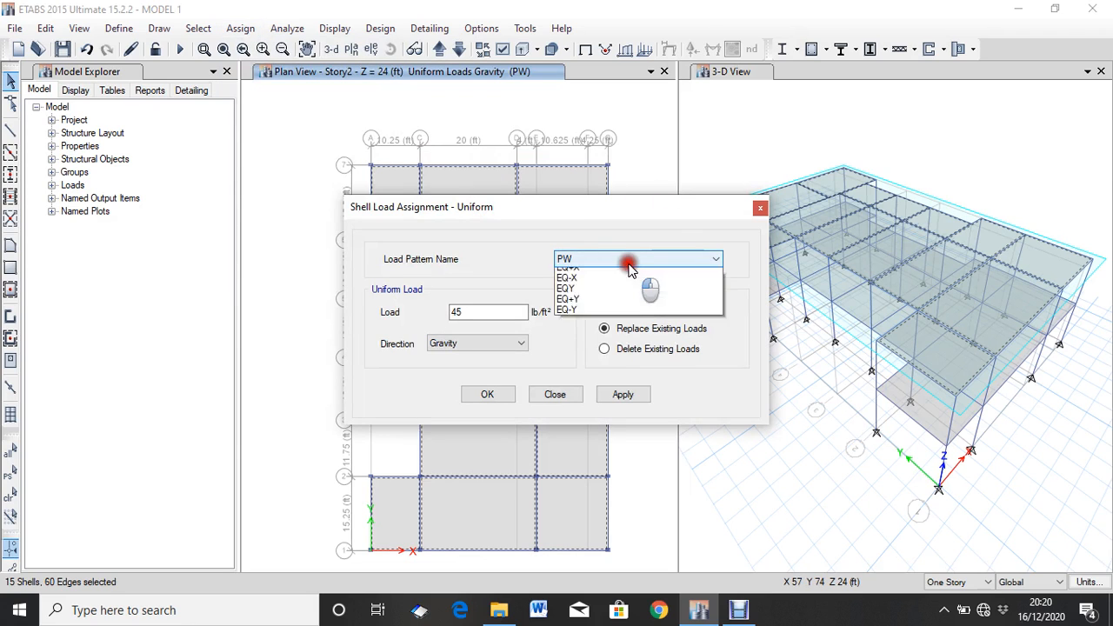
click(598, 302)
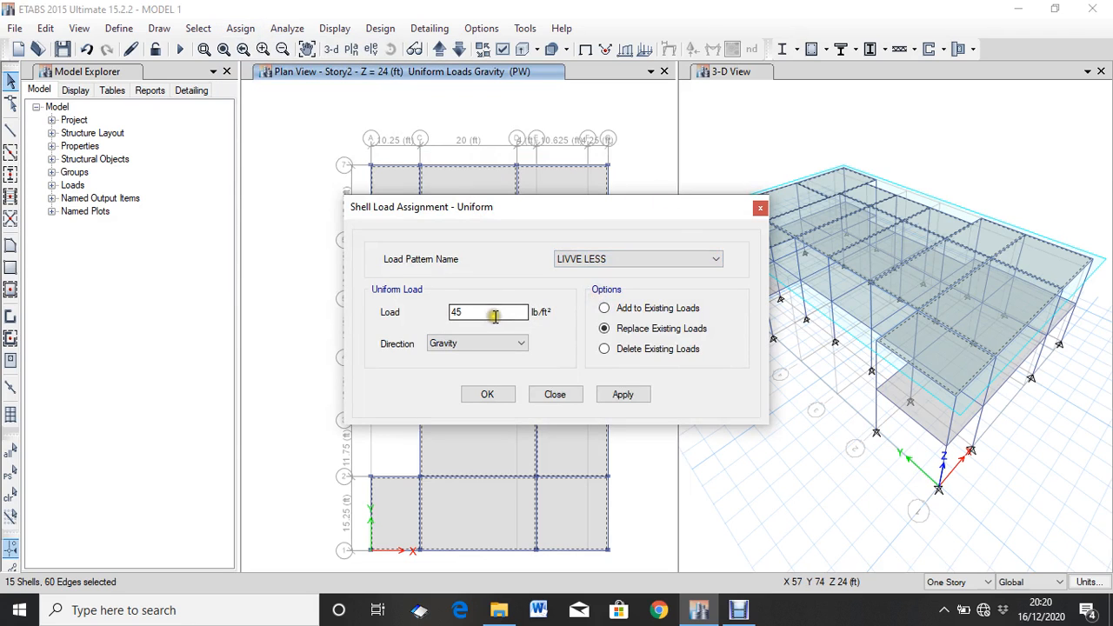
drag(500, 313, 427, 314)
text(20)
click(462, 279)
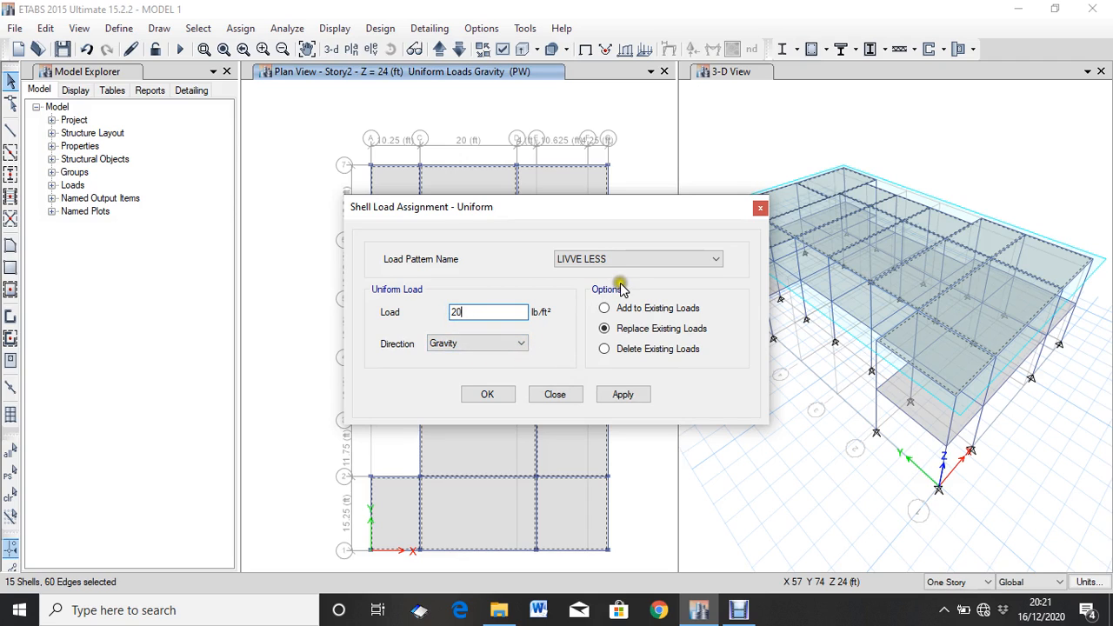
click(613, 400)
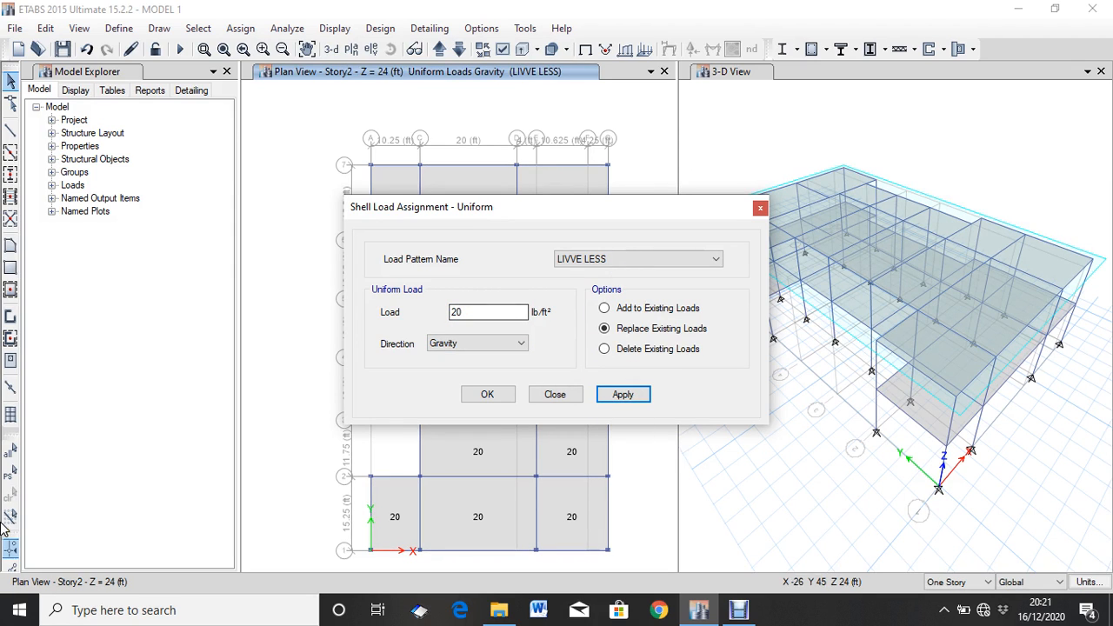
- Restore the Story2 slab selection, apply a uniform load of 36 lb/ft² under the FFL load pattern, and finish the load assignment
click(11, 474)
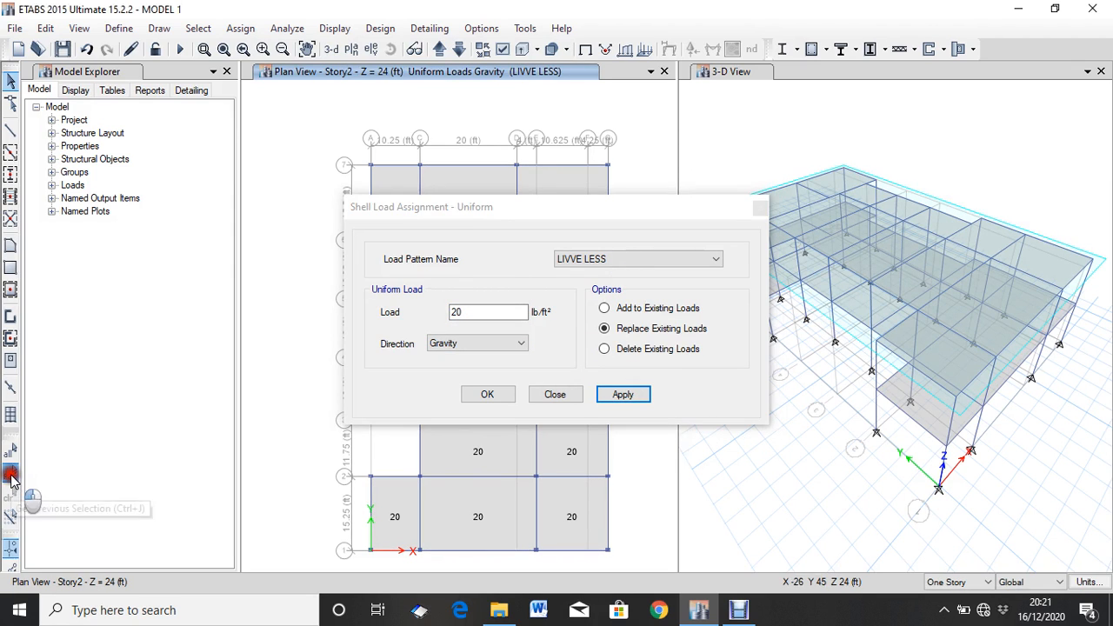
click(616, 259)
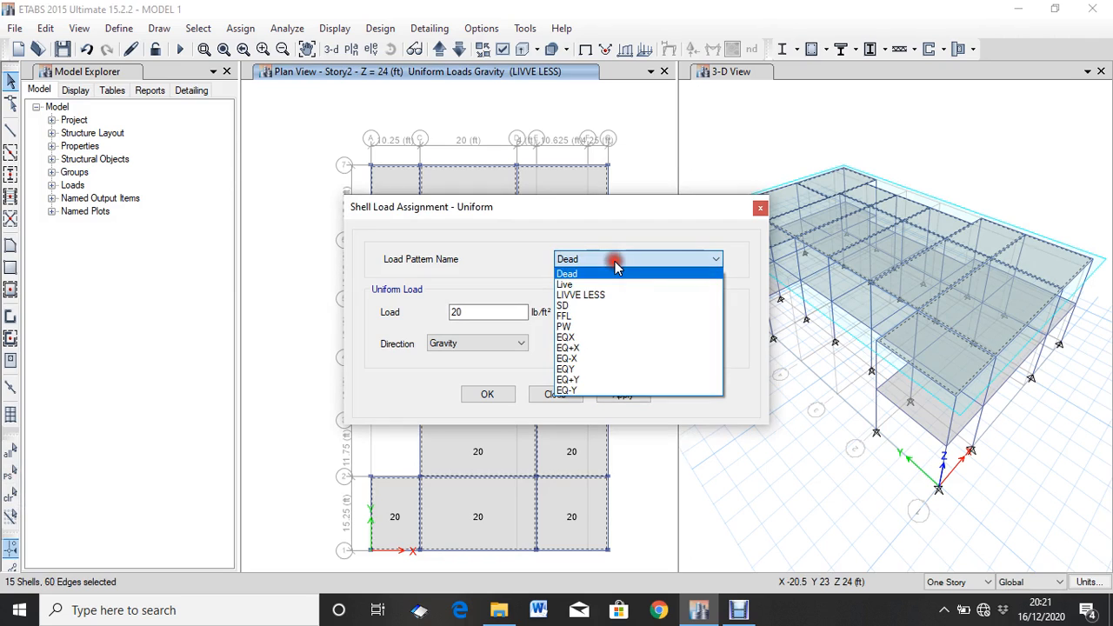
click(607, 317)
drag(482, 313, 451, 311)
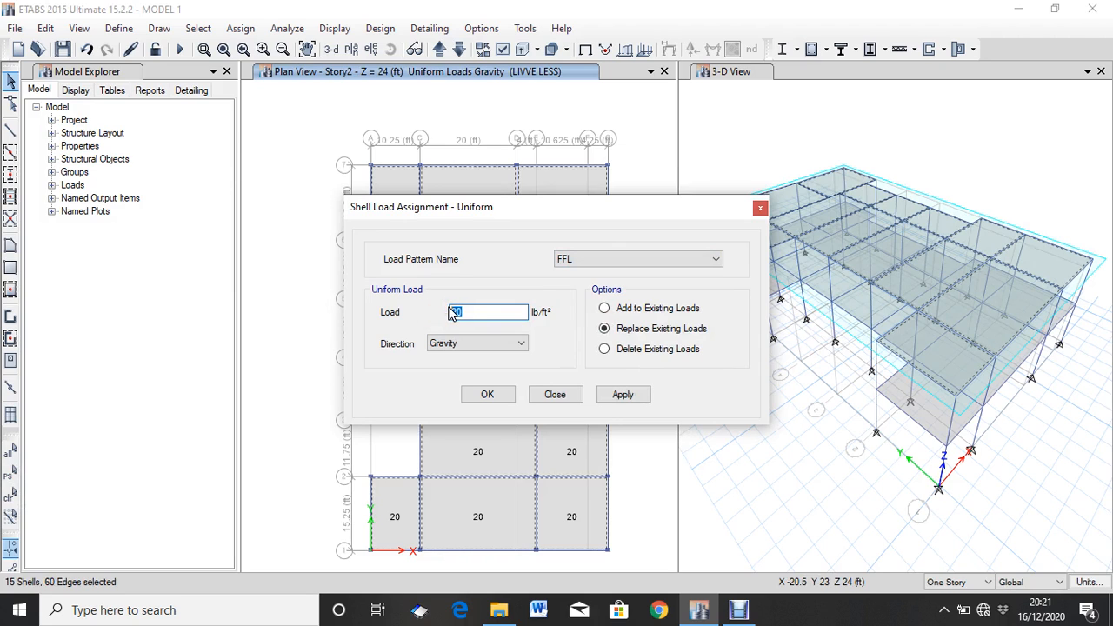
text(36)
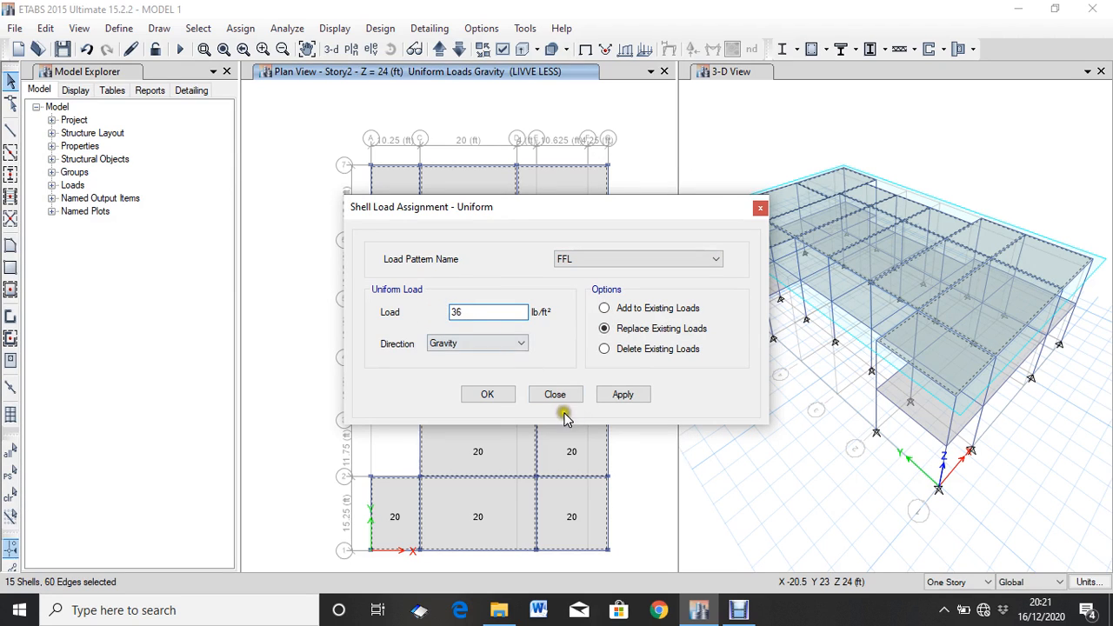
click(628, 402)
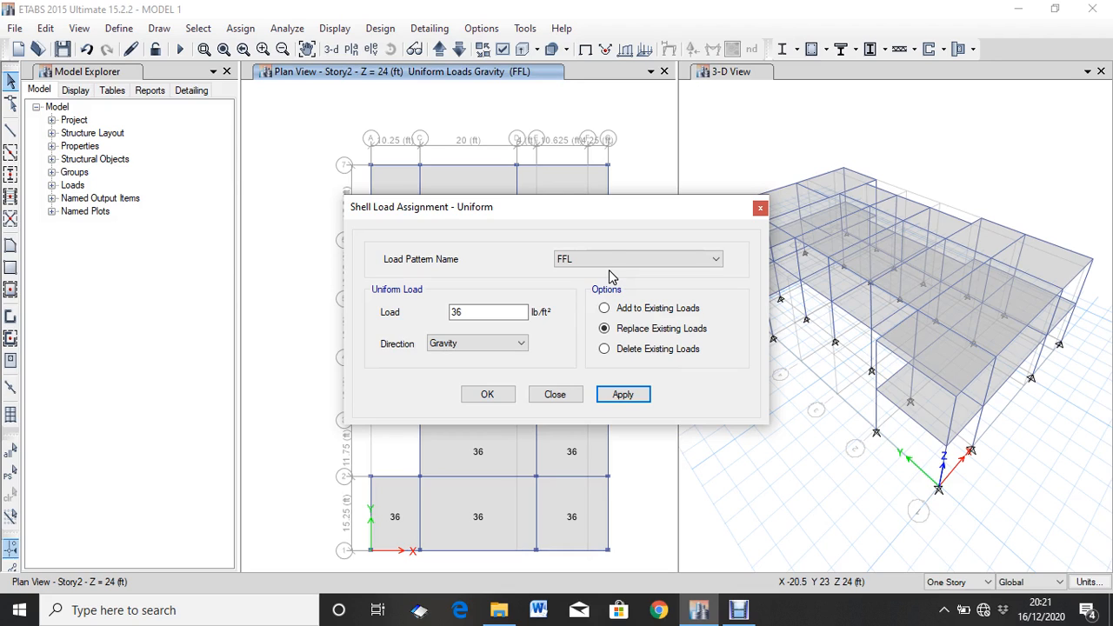
click(561, 258)
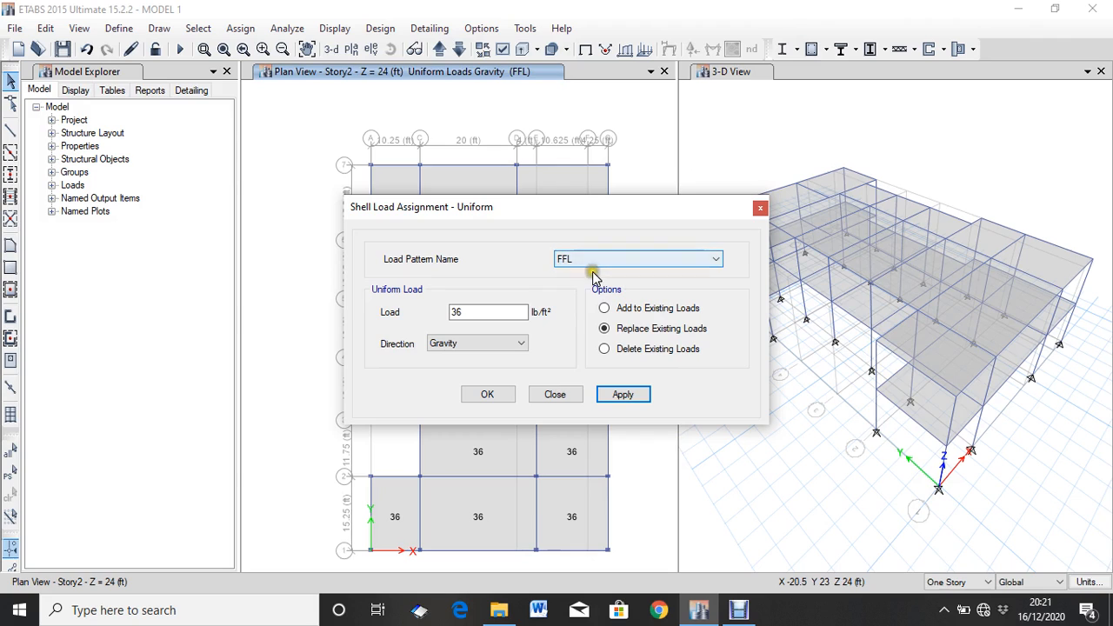
click(507, 397)
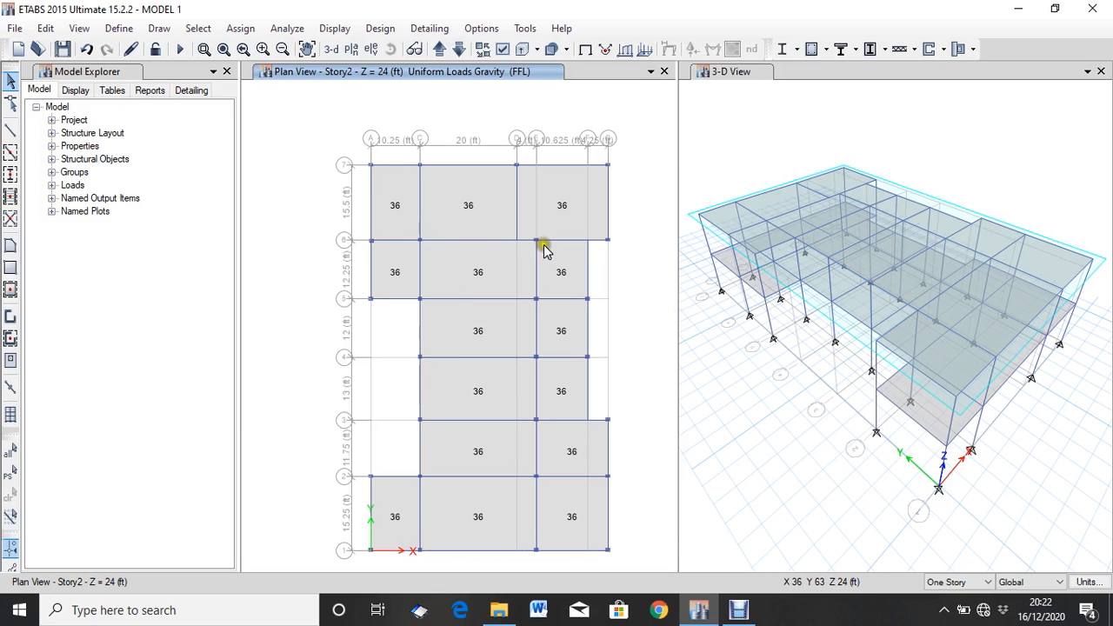
scroll(539, 246, up, 5)
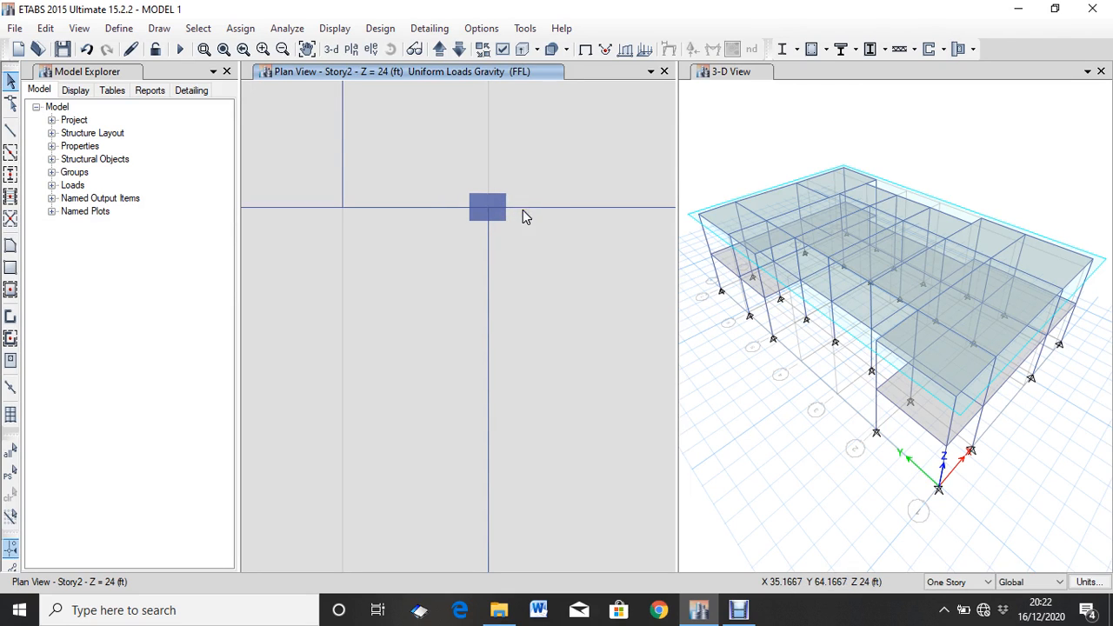
scroll(615, 139, down, 3)
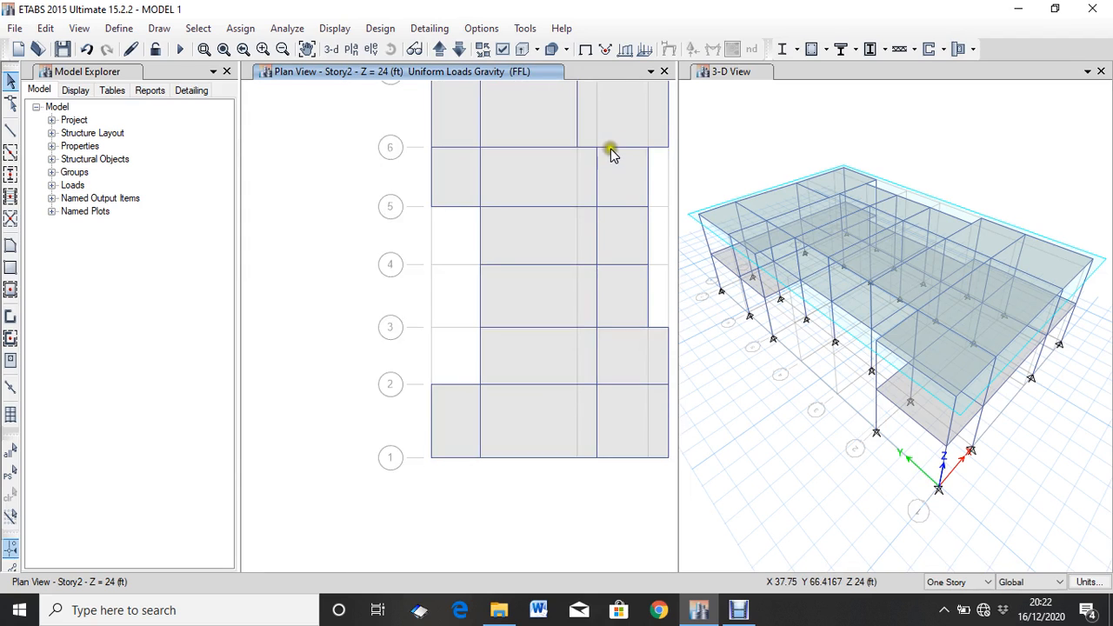
- Select the entire model and assign frame end length offsets automatic from connectivity, with rigid-zone factor 0 and Auto self weight
click(11, 476)
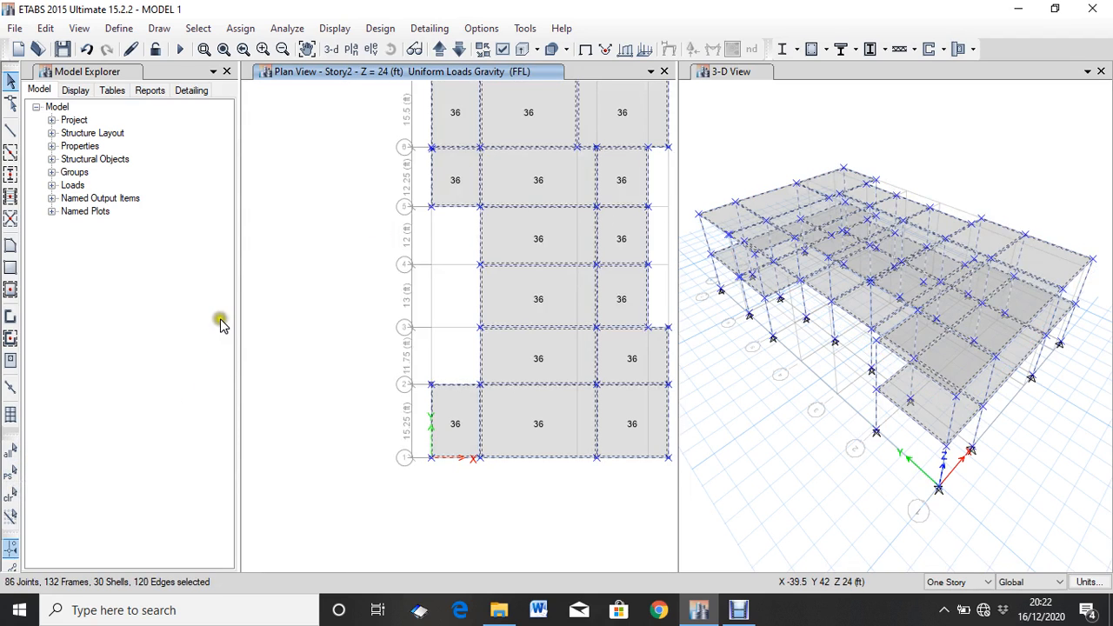
middle_drag(288, 306, 213, 372)
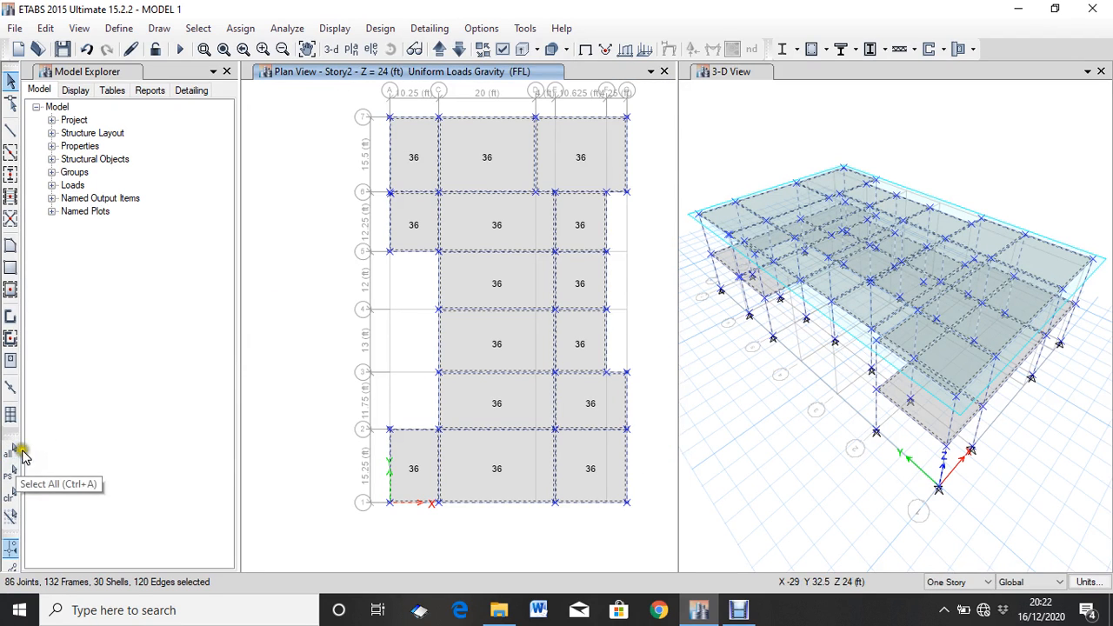
click(242, 29)
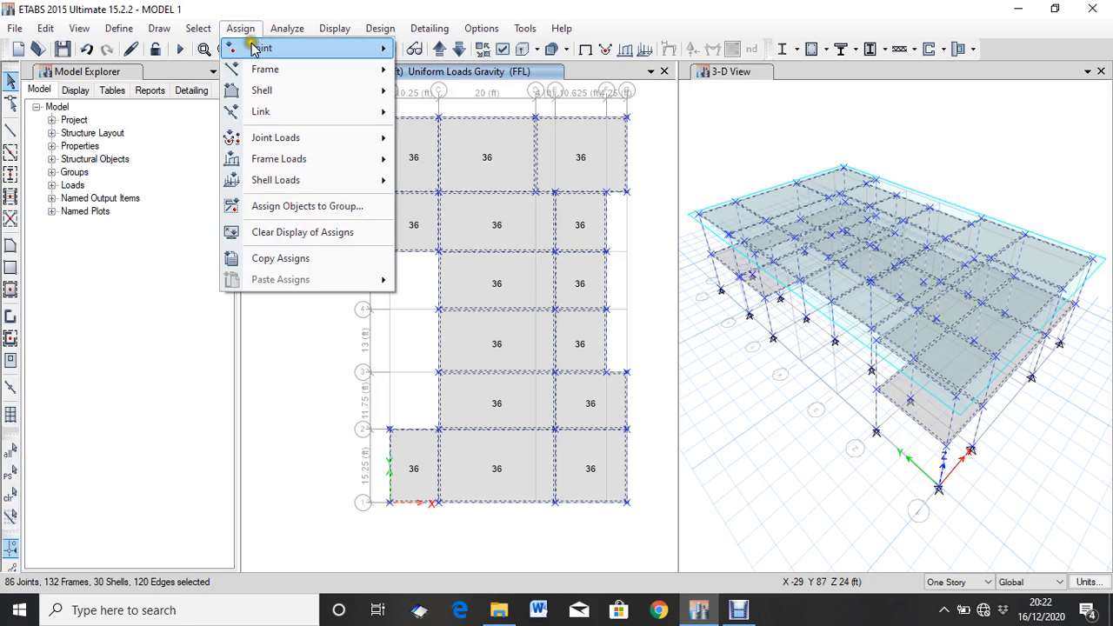
mouse_move(265, 70)
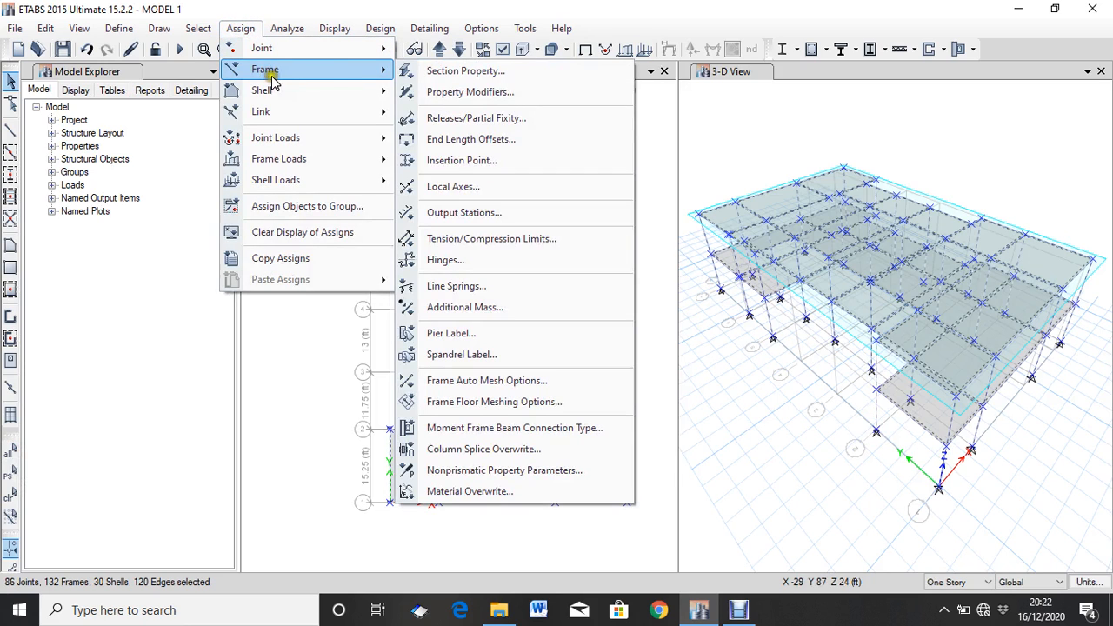
click(532, 139)
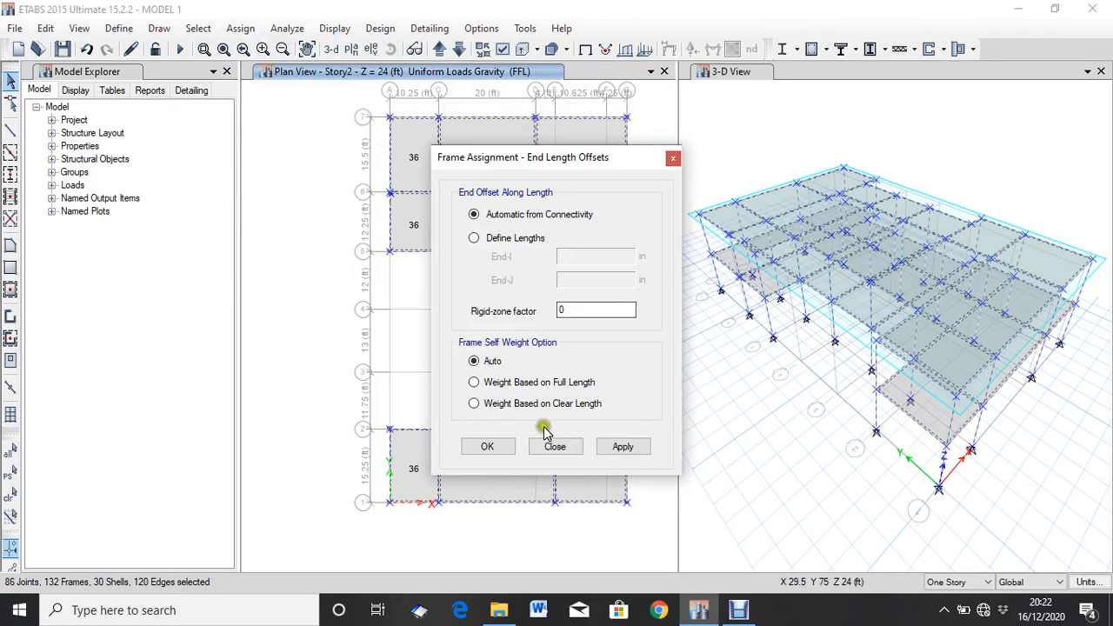
click(634, 452)
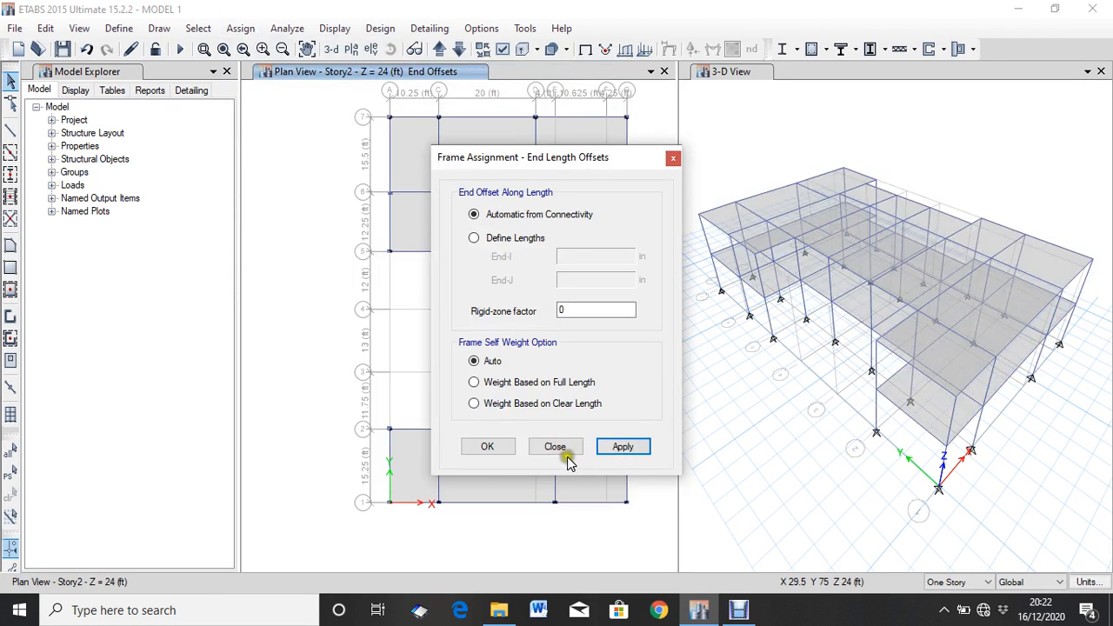
click(489, 447)
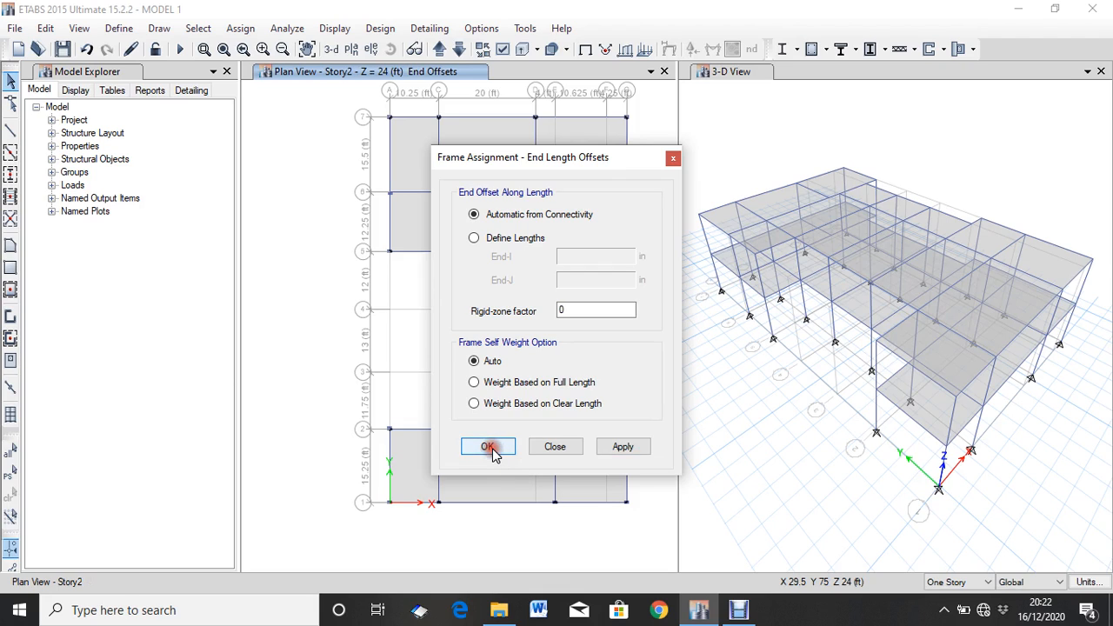
- Examine the end offsets at the beam-column joints along grid lines 2 and 3 in the Story2 plan
scroll(547, 387, up, 5)
scroll(552, 391, up, 2)
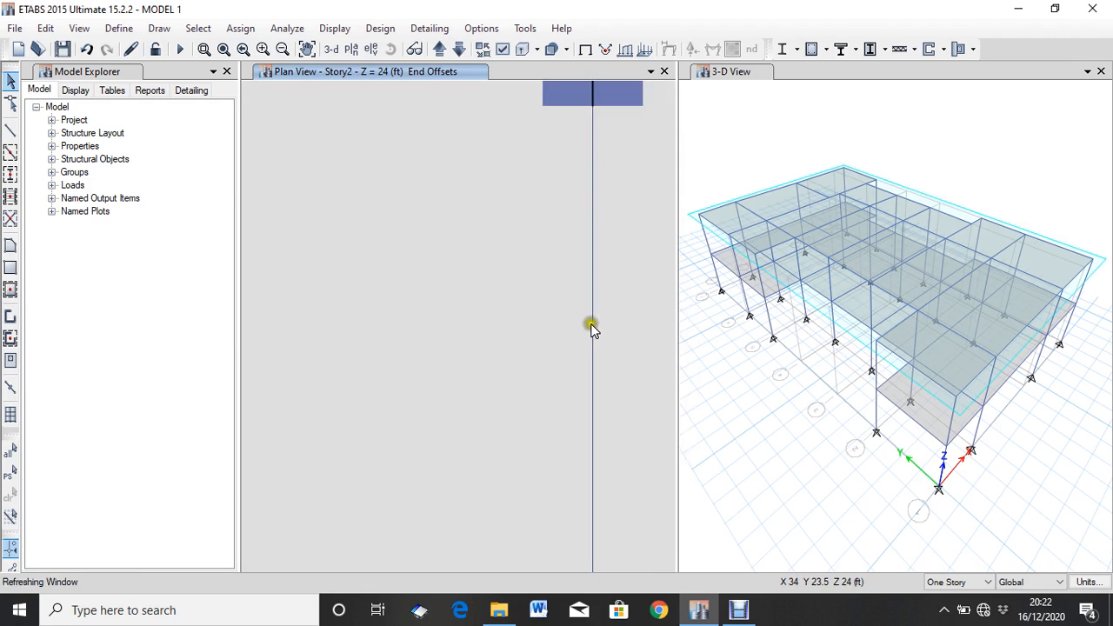
middle_drag(640, 149, 599, 344)
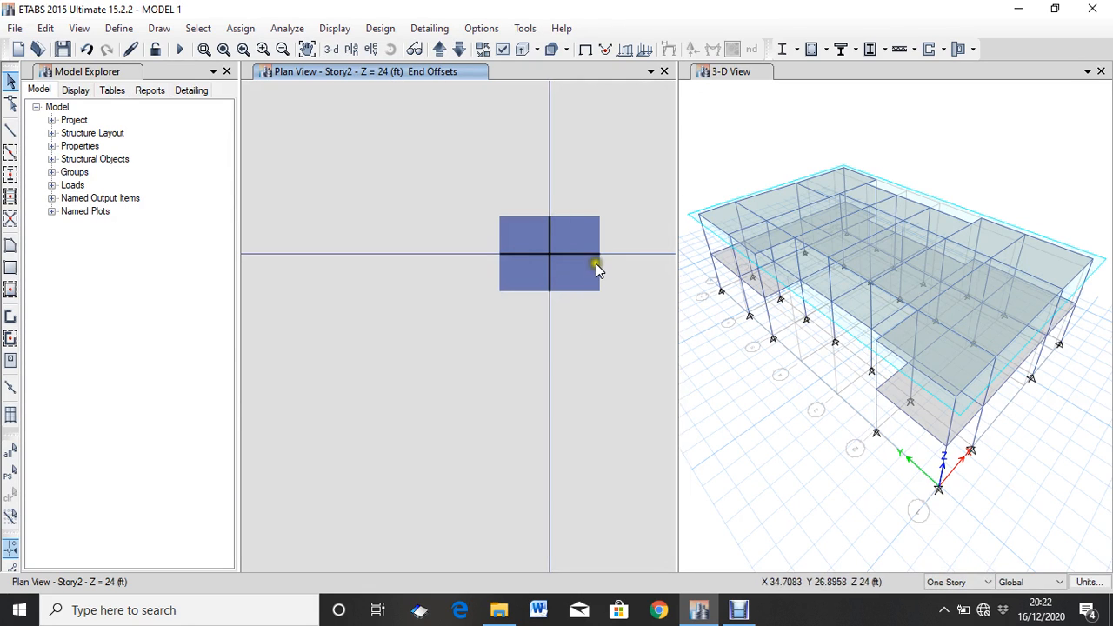
scroll(598, 263, down, 5)
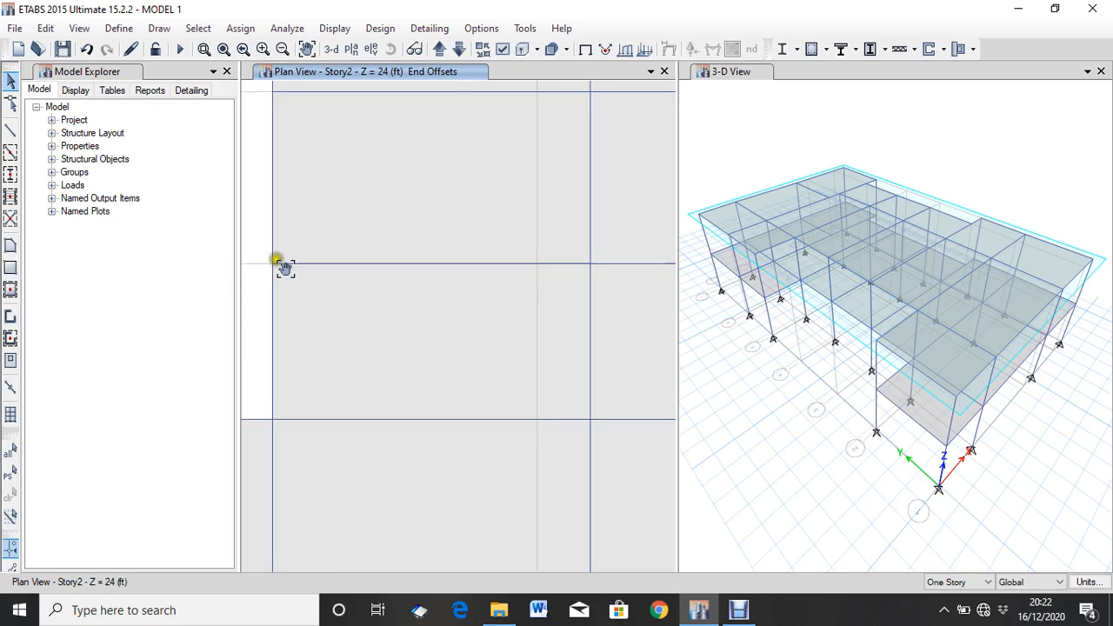
scroll(280, 263, down, 3)
scroll(460, 328, up, 3)
scroll(539, 297, up, 2)
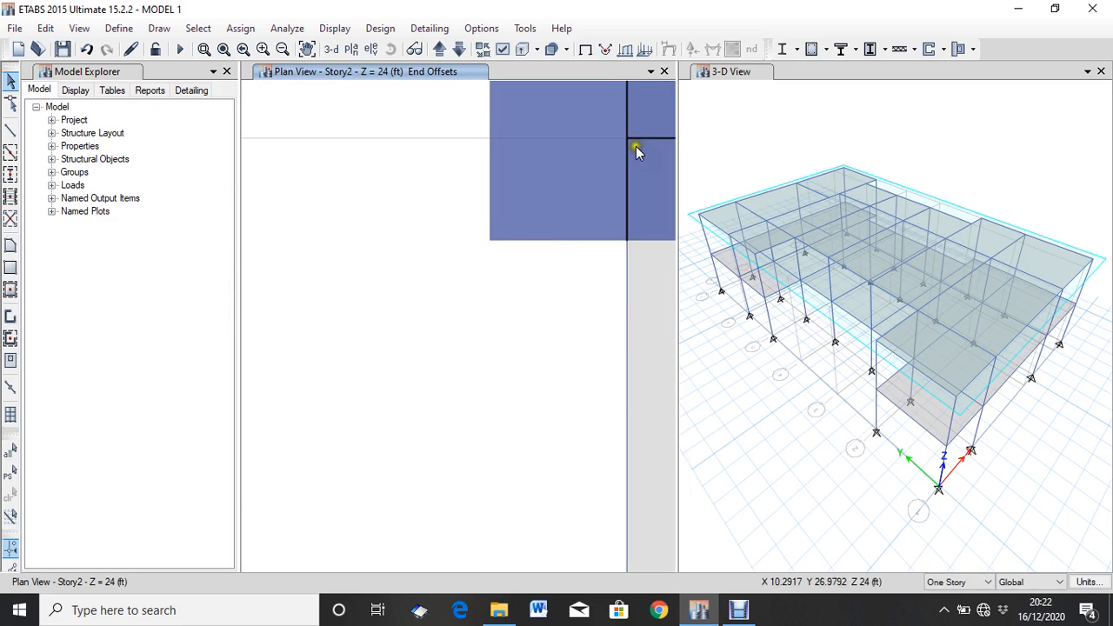
scroll(616, 188, down, 3)
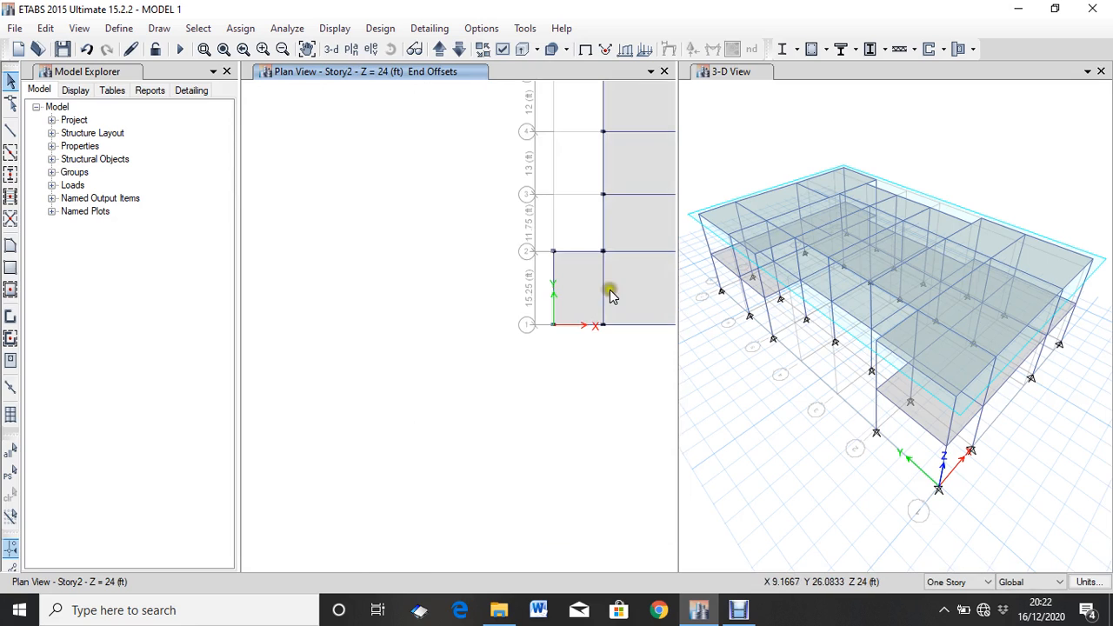
scroll(608, 270, up, 5)
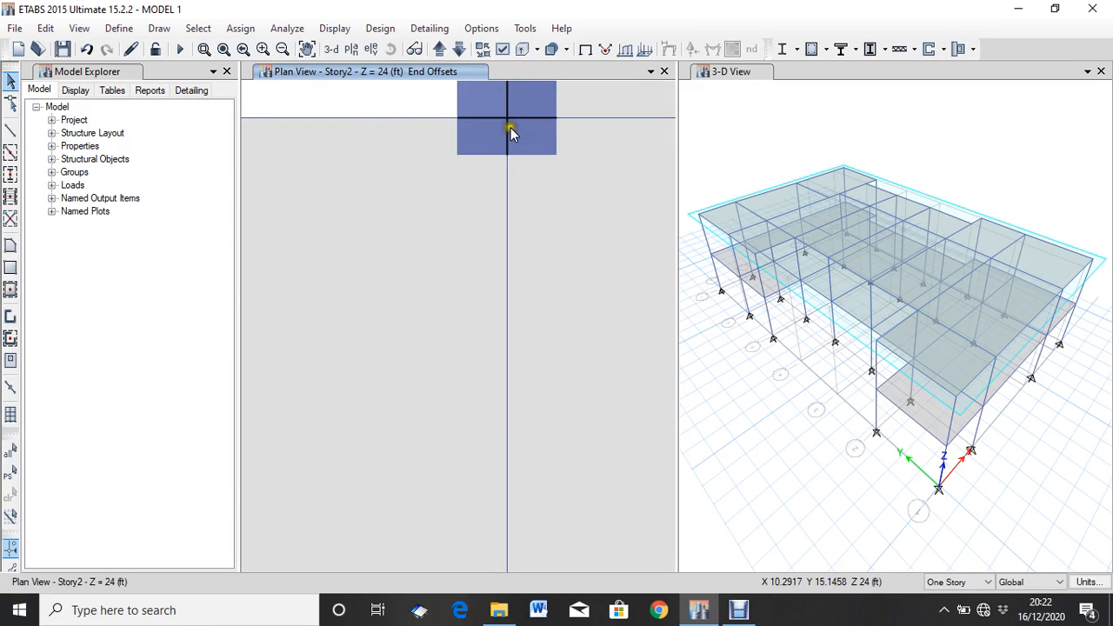
scroll(511, 130, down, 2)
scroll(503, 133, down, 2)
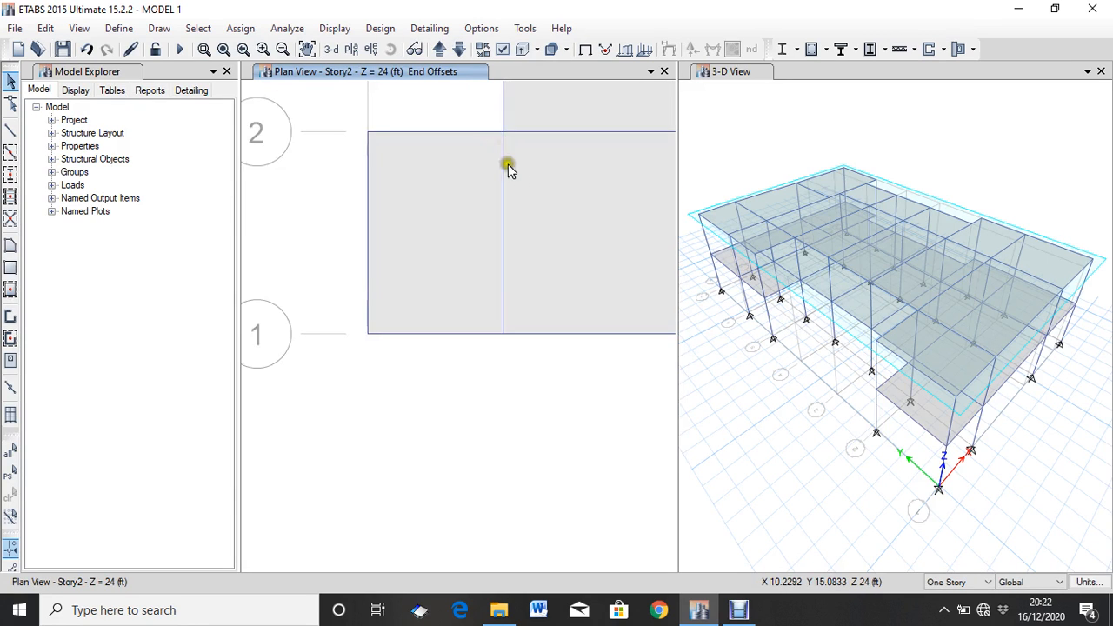
scroll(521, 175, down, 3)
middle_drag(595, 168, 502, 462)
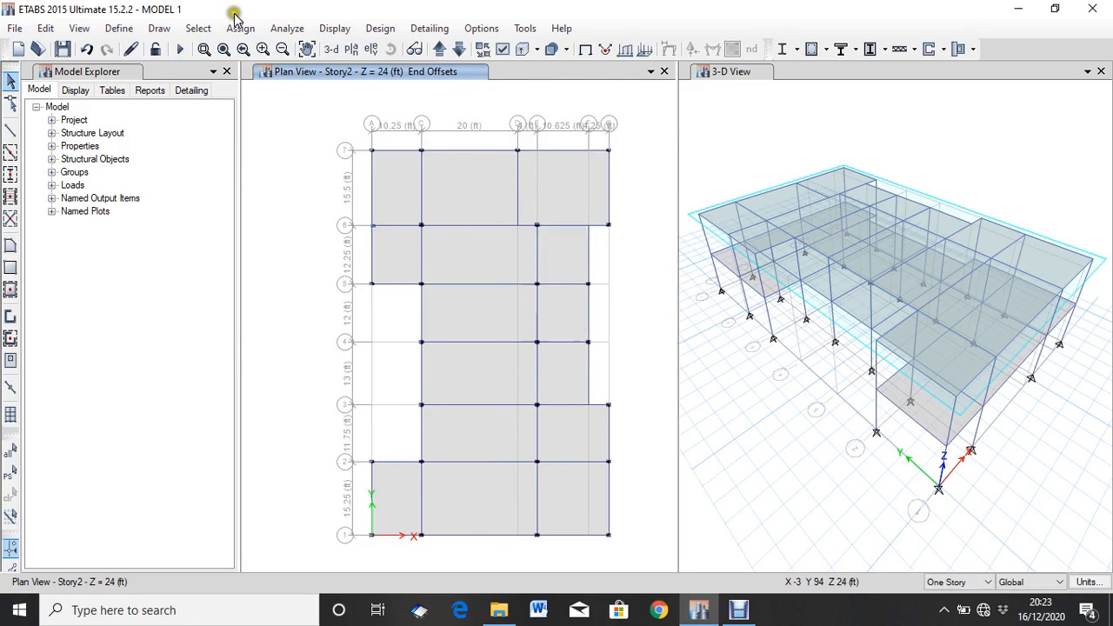
- Check the model with all joint, frame, shell, meshing, loading and self-mass checks plus the trim/extend fix, at 0.1 in tolerance
click(287, 29)
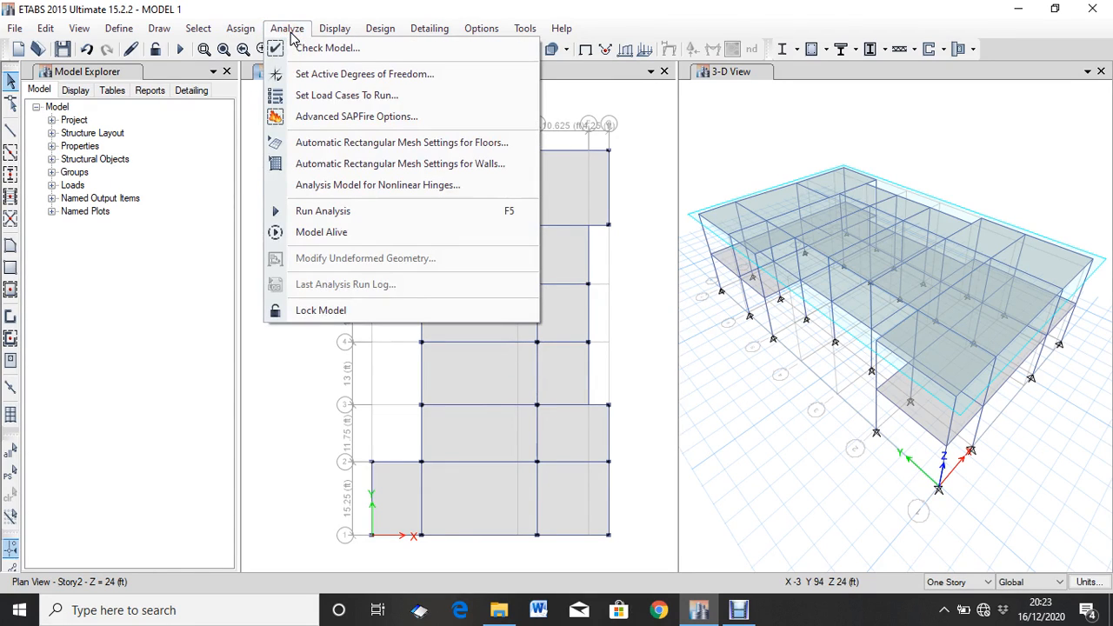
click(314, 50)
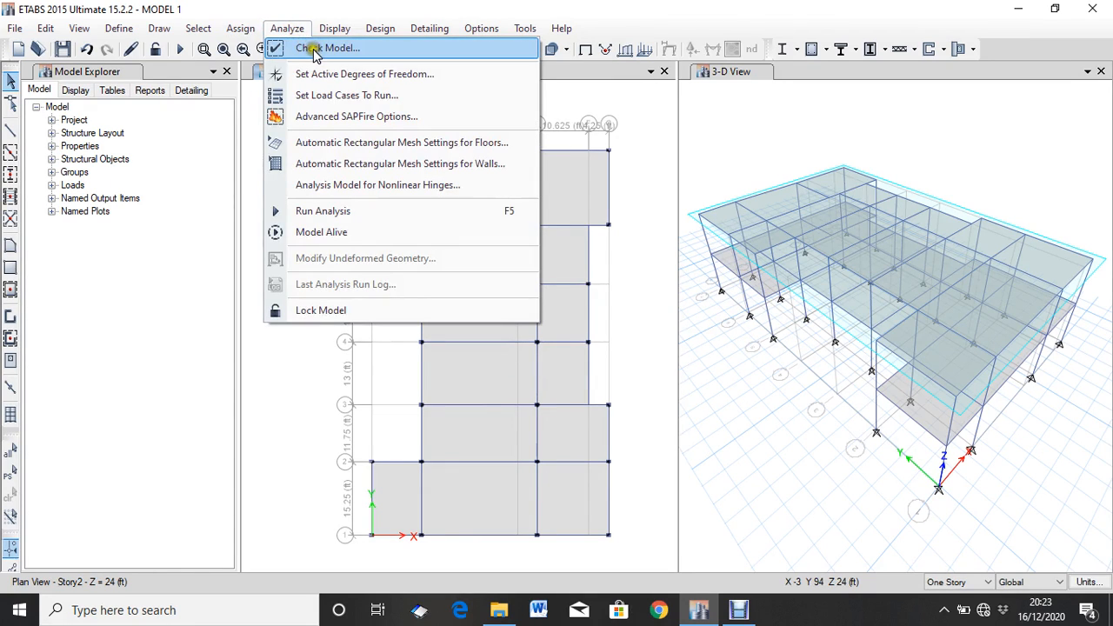
click(310, 50)
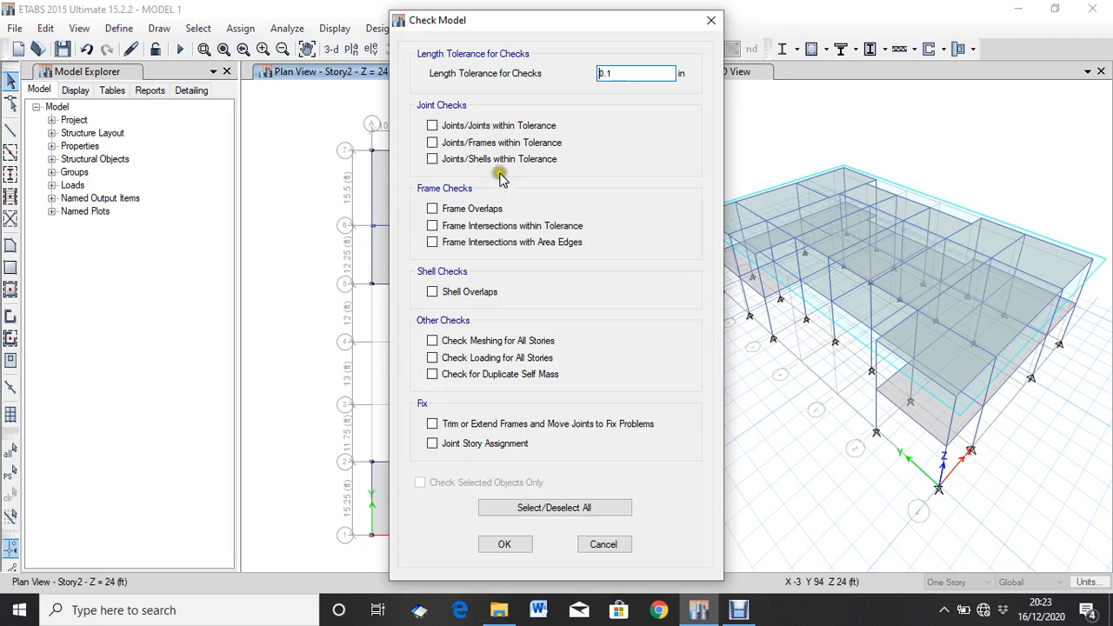
click(541, 508)
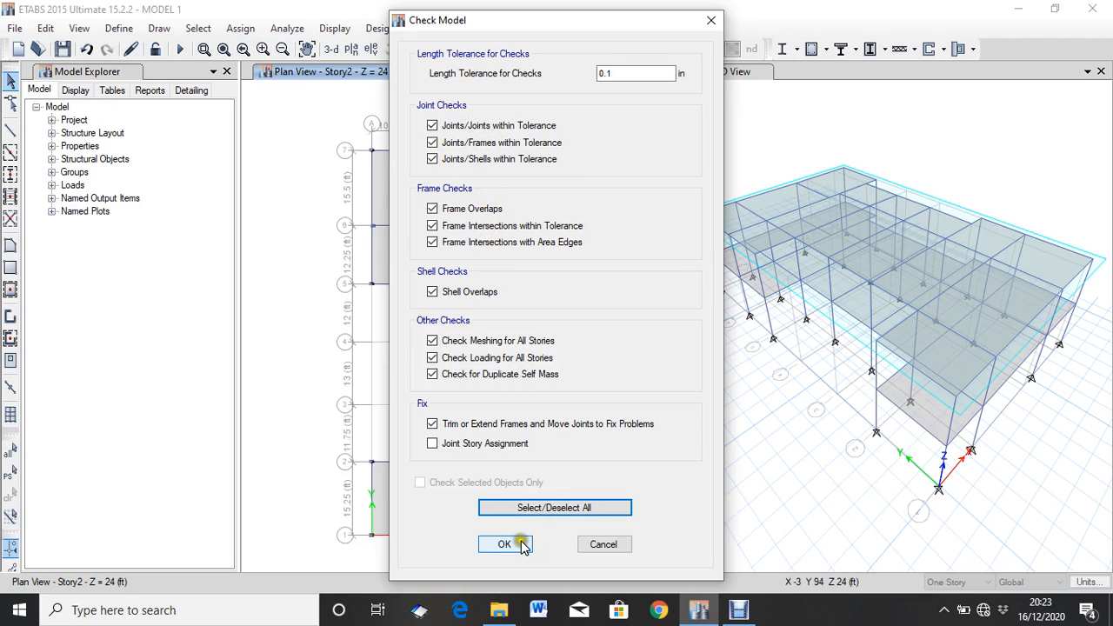
click(515, 545)
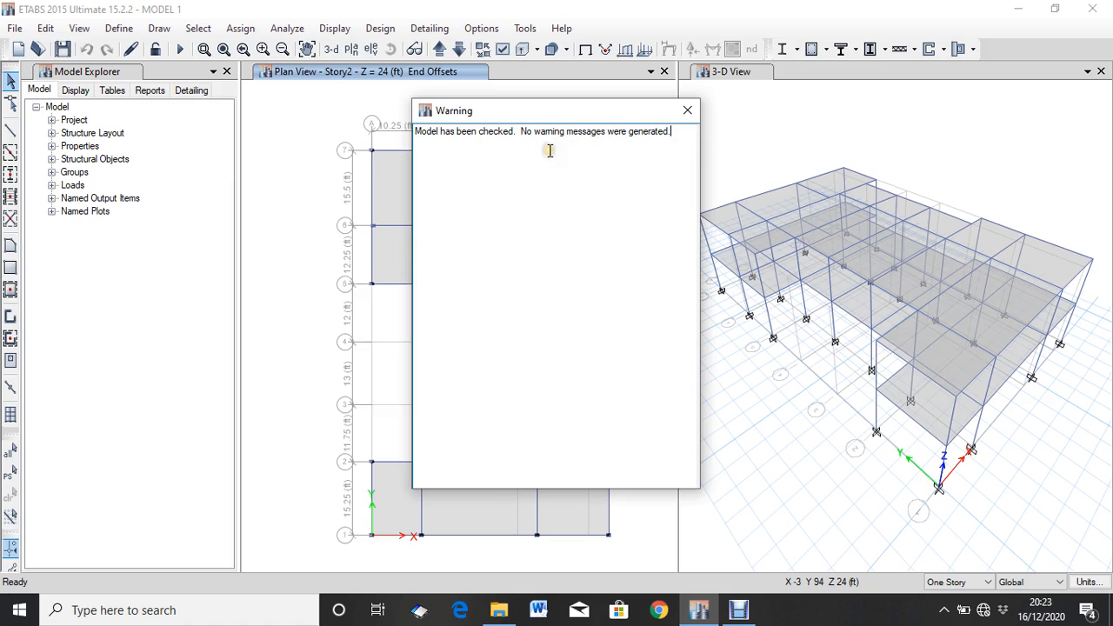
click(688, 111)
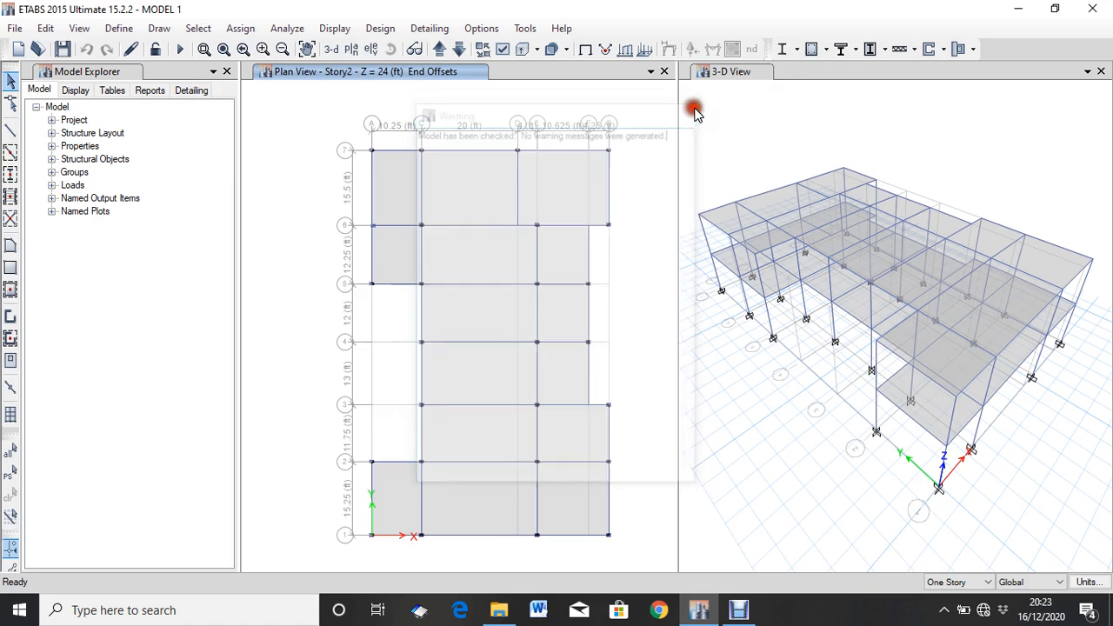
- Review the assignments of the long middle beam on grid line 1 in Story2, and clear the selection
click(466, 535)
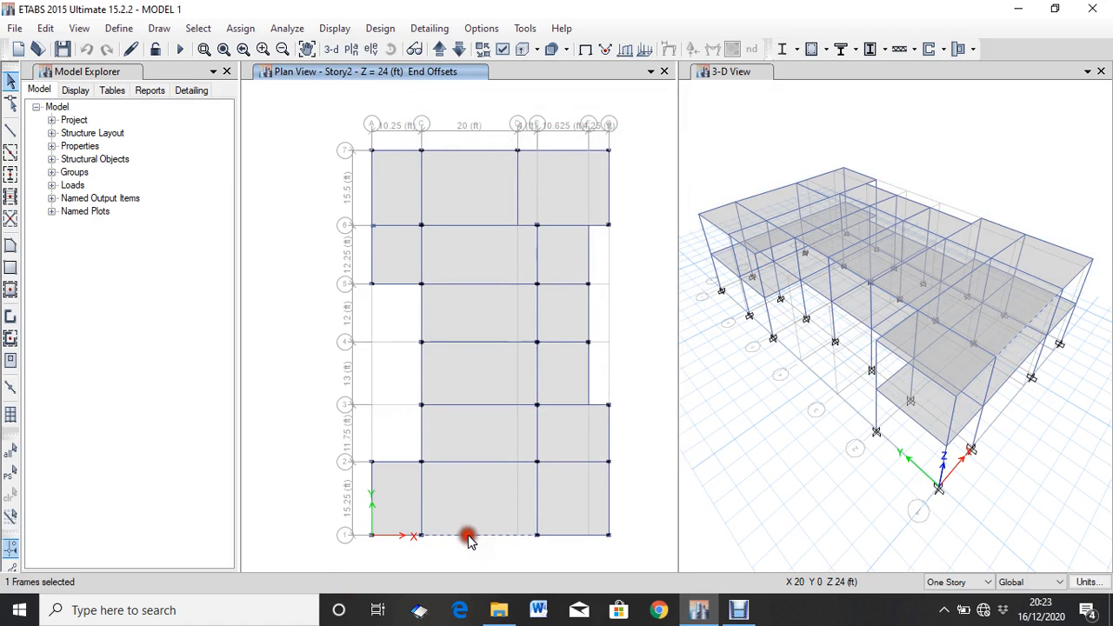
right_click(468, 536)
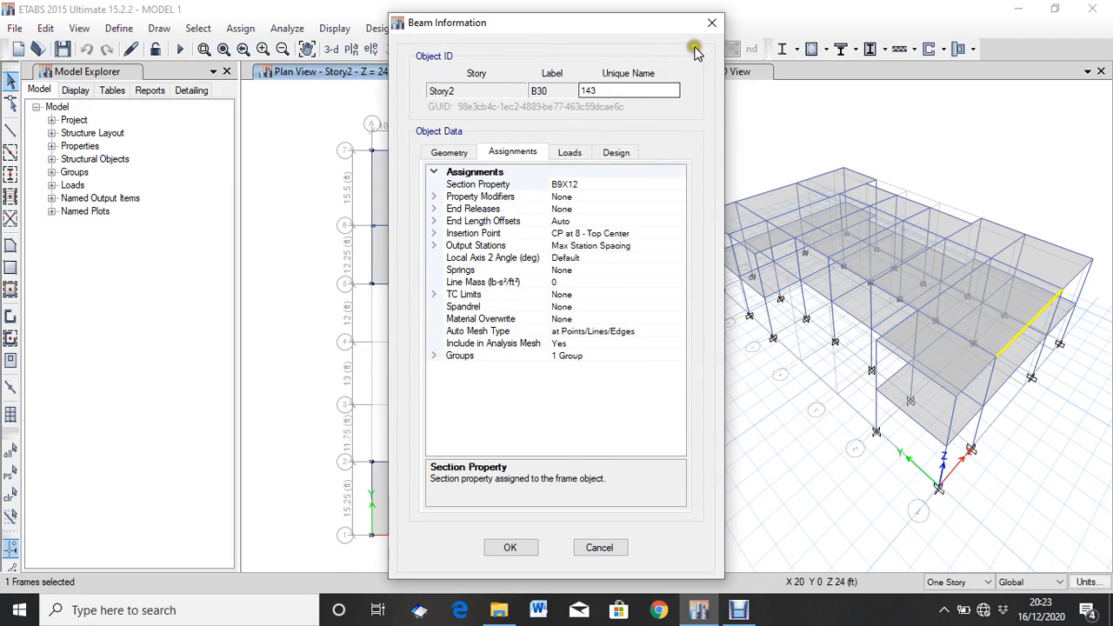
click(711, 24)
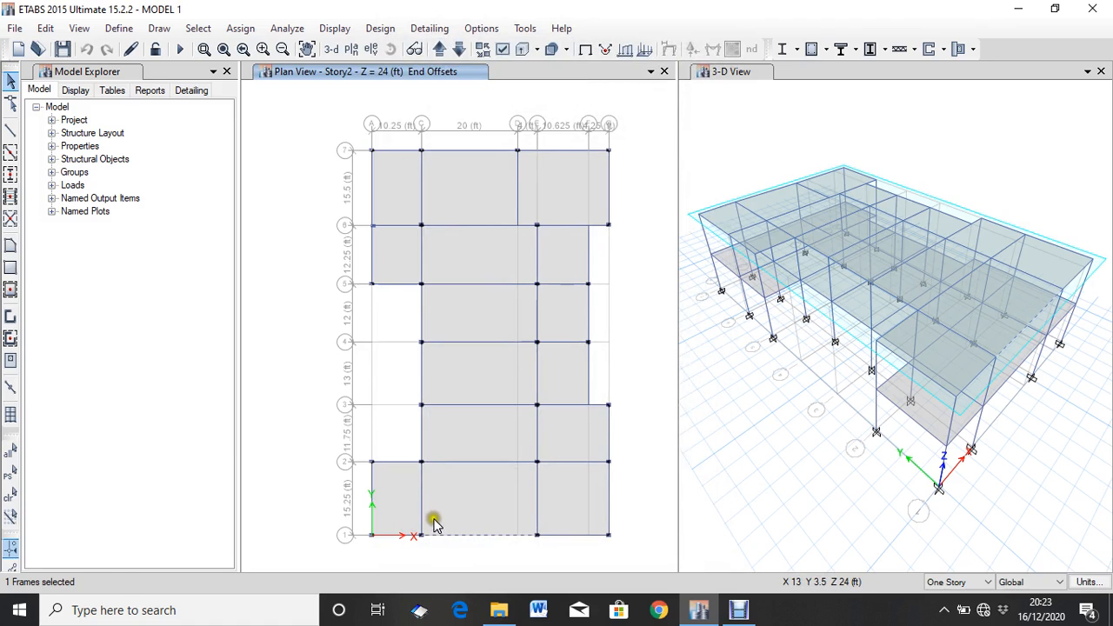
key(ctrl+q)
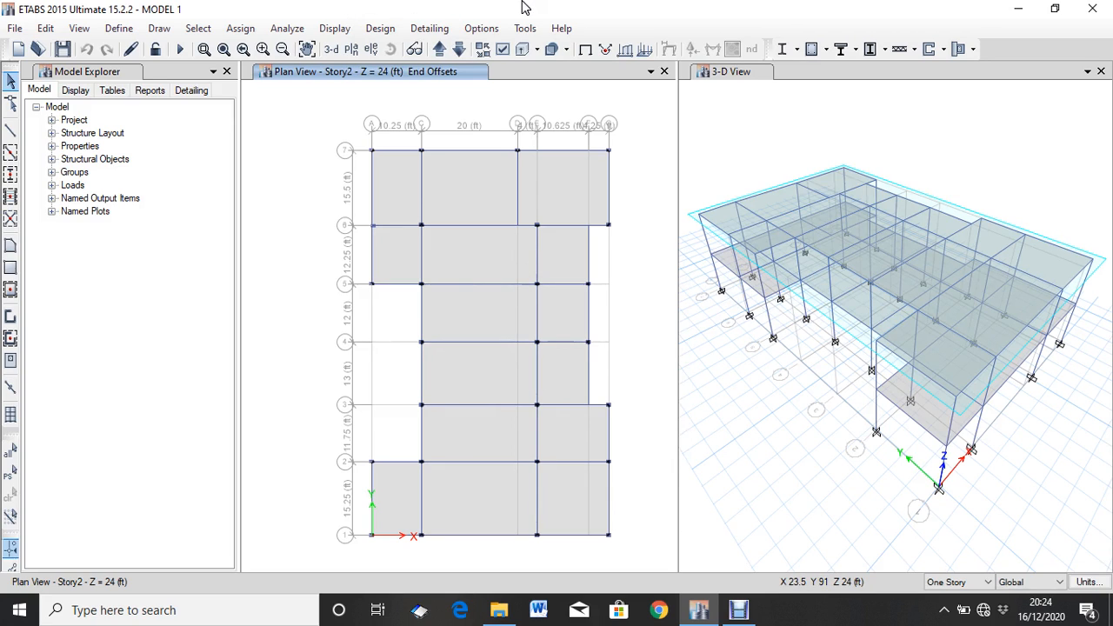
- Run the structural analysis of the building model
click(288, 30)
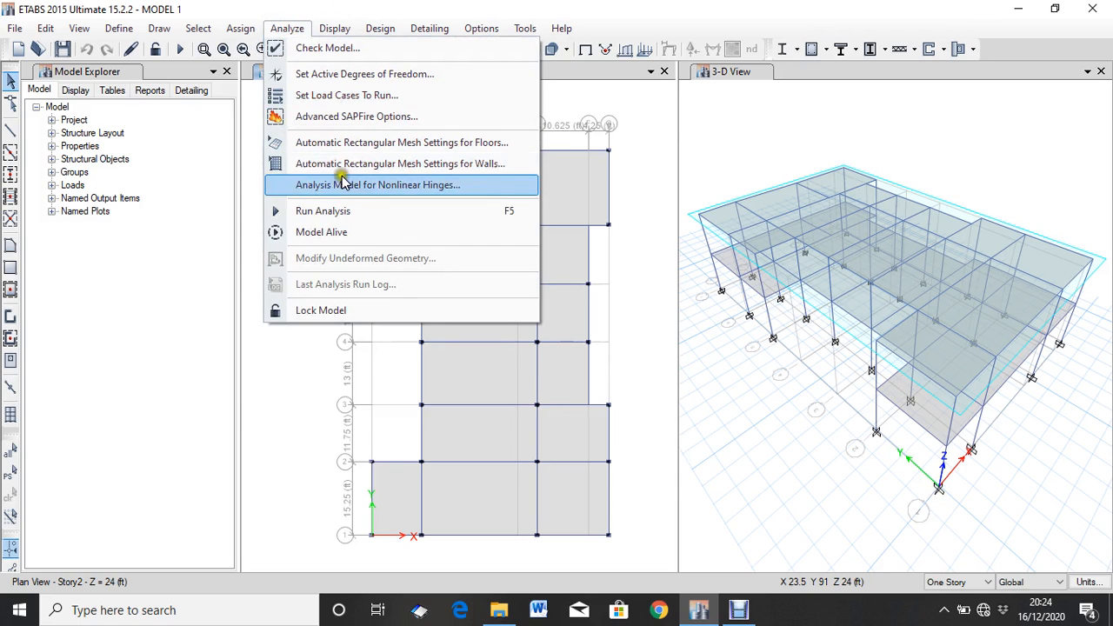
click(339, 211)
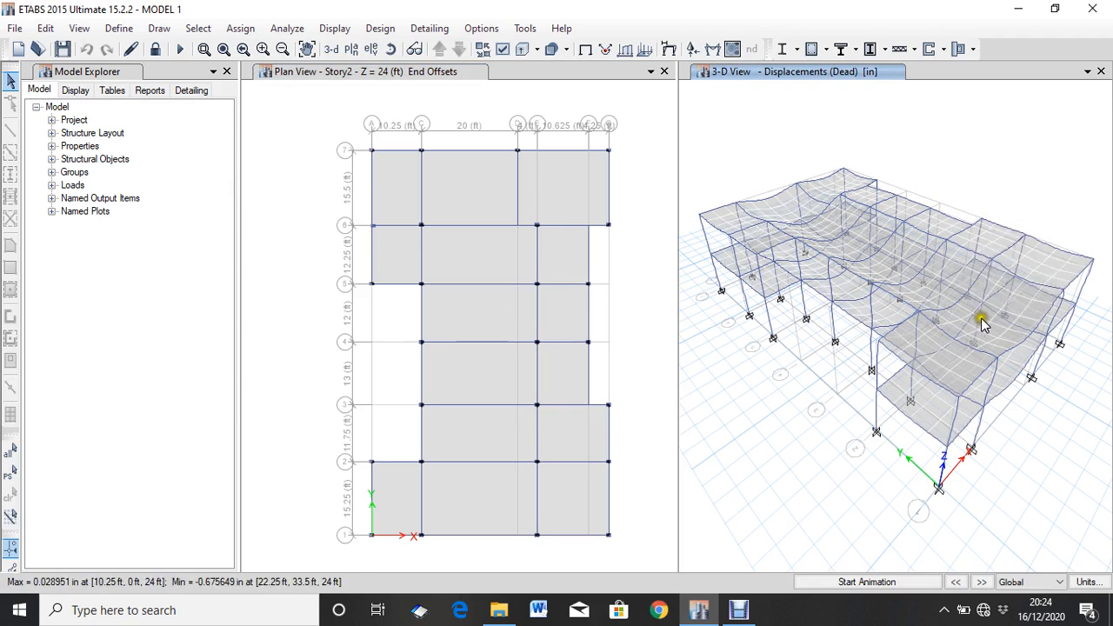
- Examine the Story2 joint displacements under the Dead load in the 3-D view and animate the deformed shape
mouse_move(959, 322)
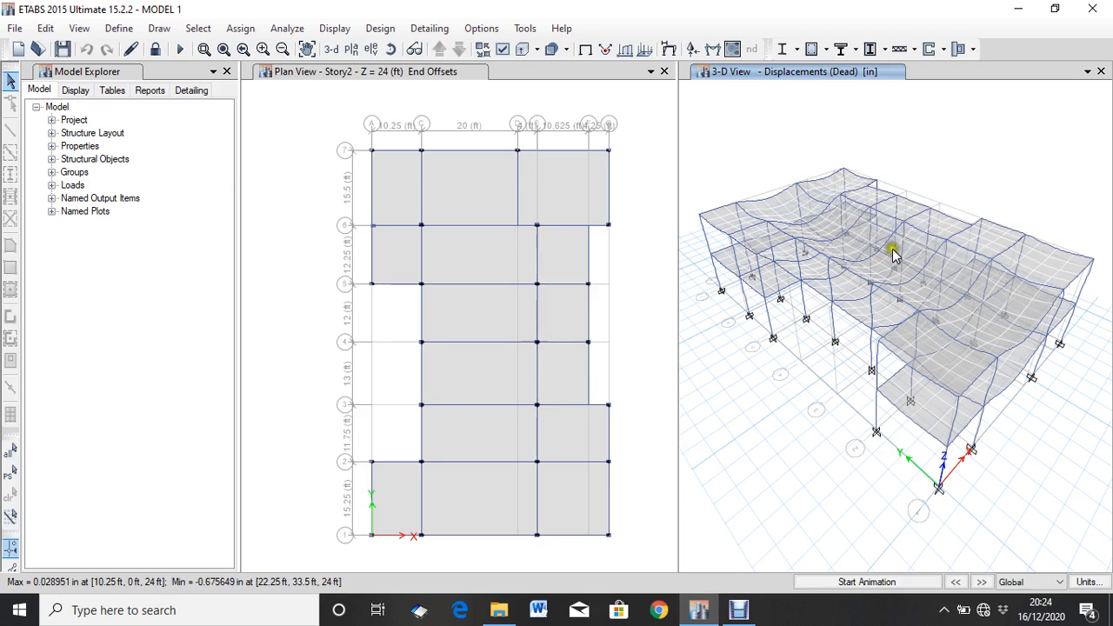
mouse_move(907, 249)
mouse_move(807, 187)
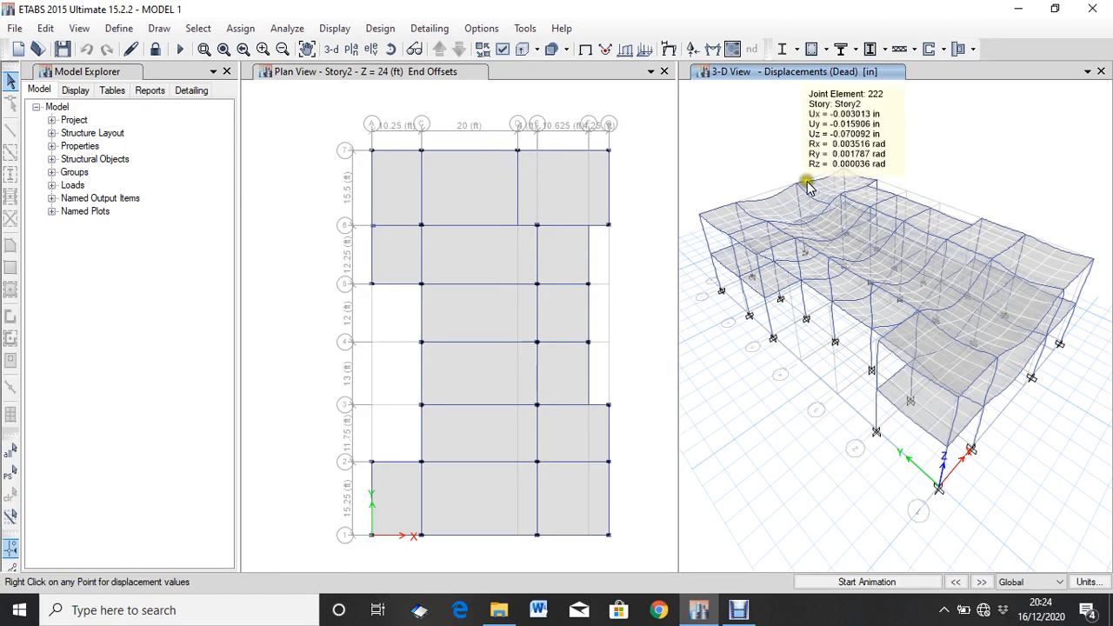
mouse_move(836, 257)
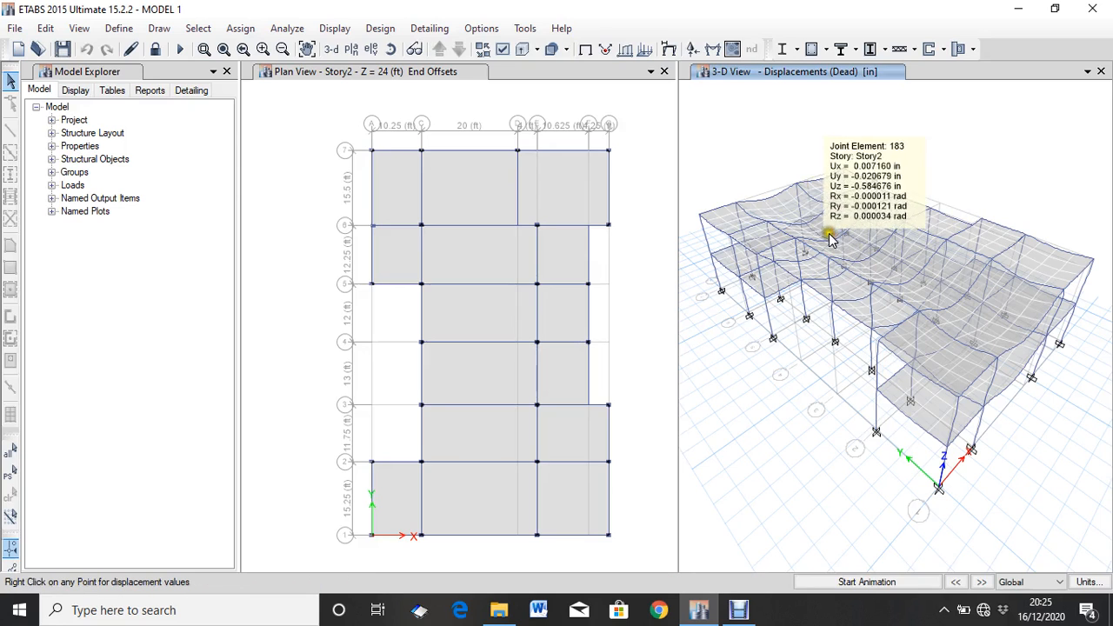
mouse_move(801, 240)
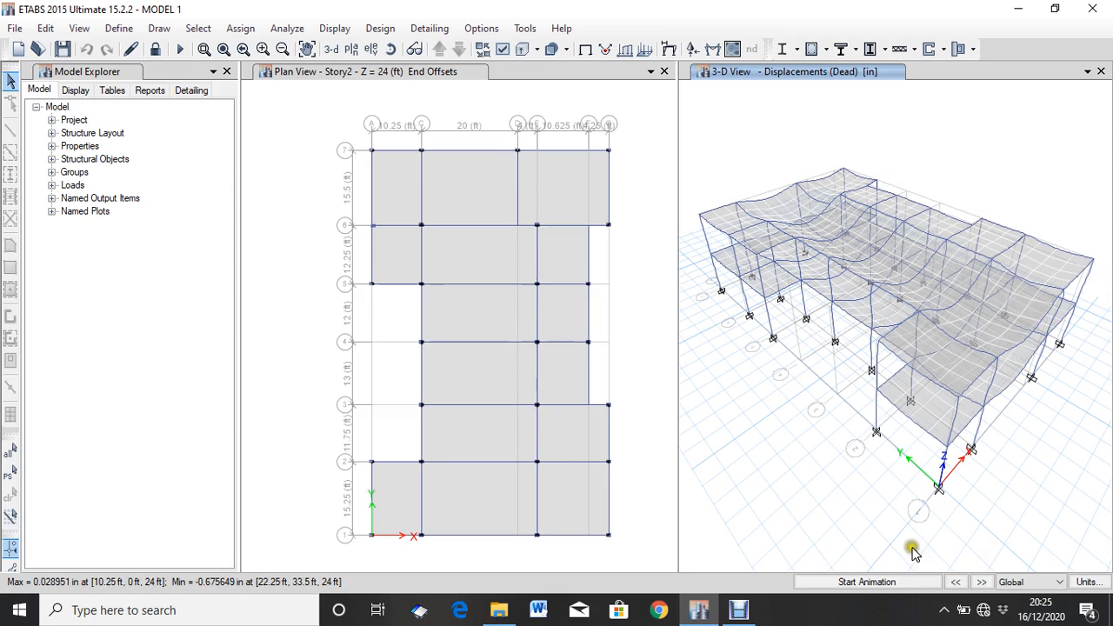
click(861, 582)
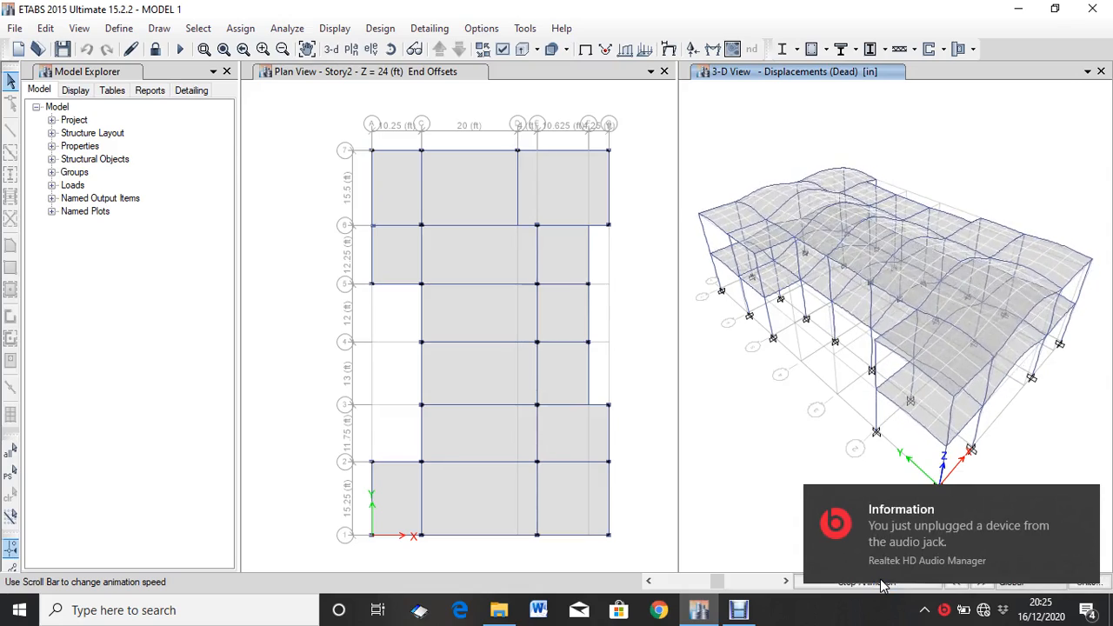
click(738, 610)
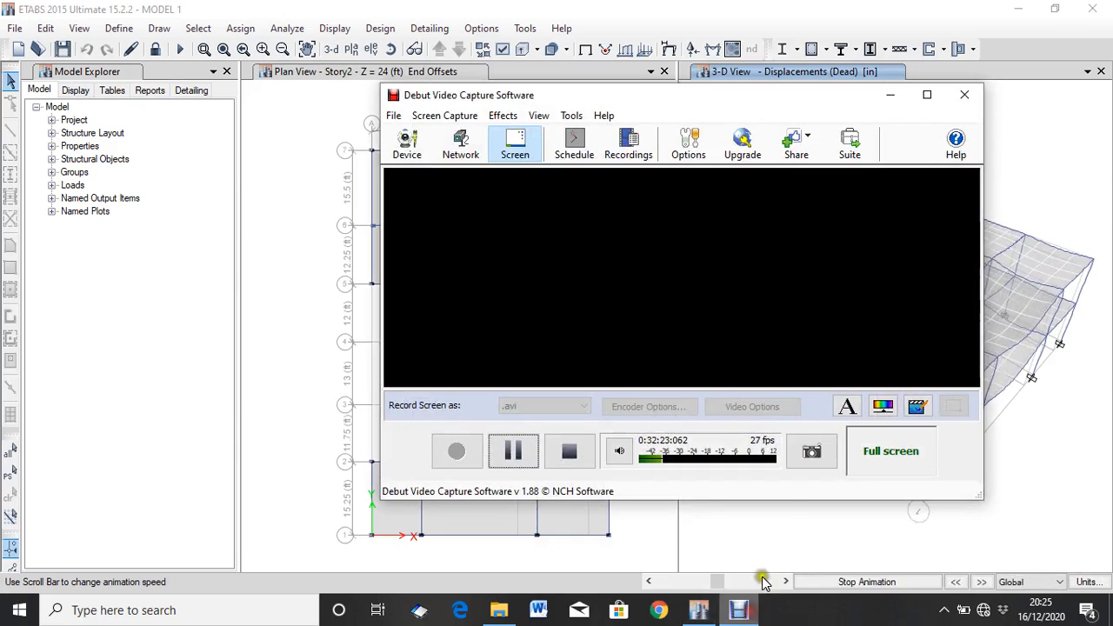